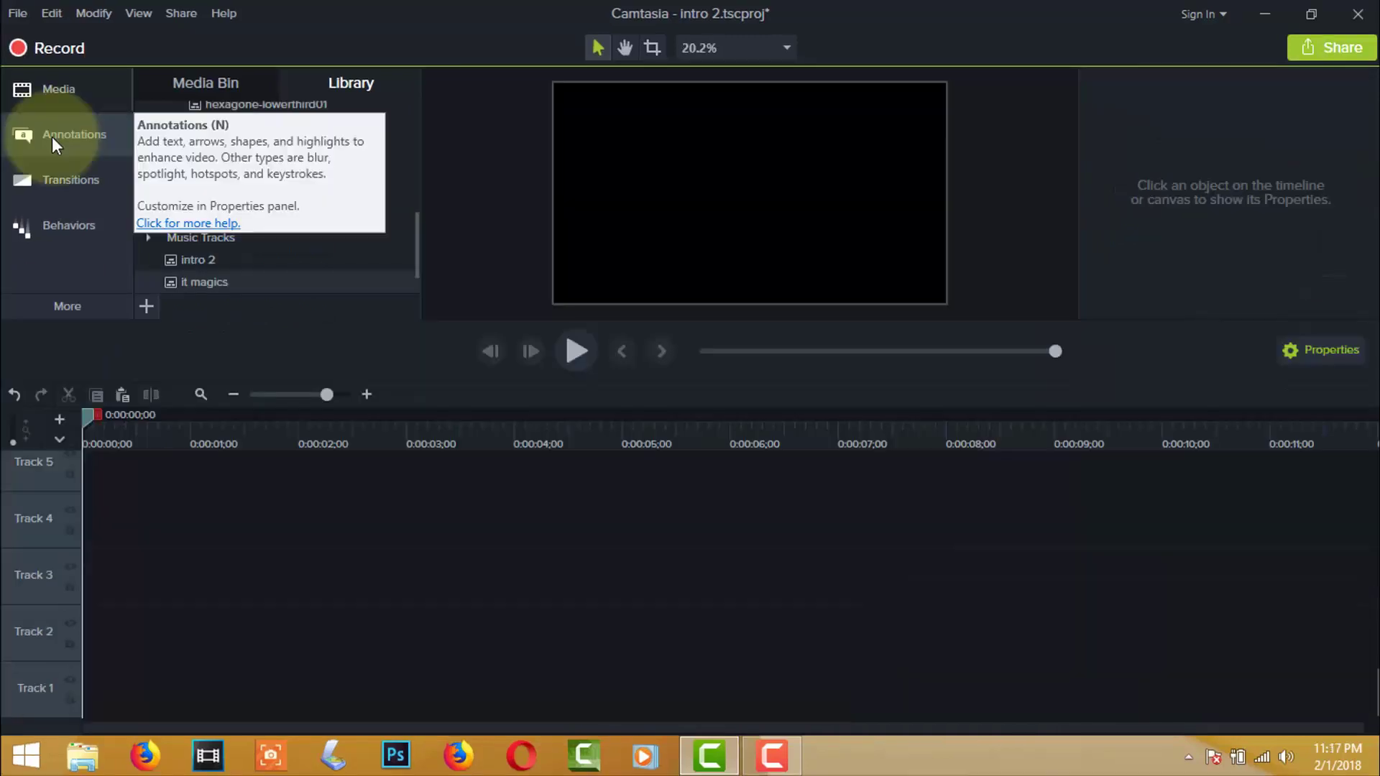
- Show the Callouts gallery from the Annotations tab in the left tools panel
click(59, 137)
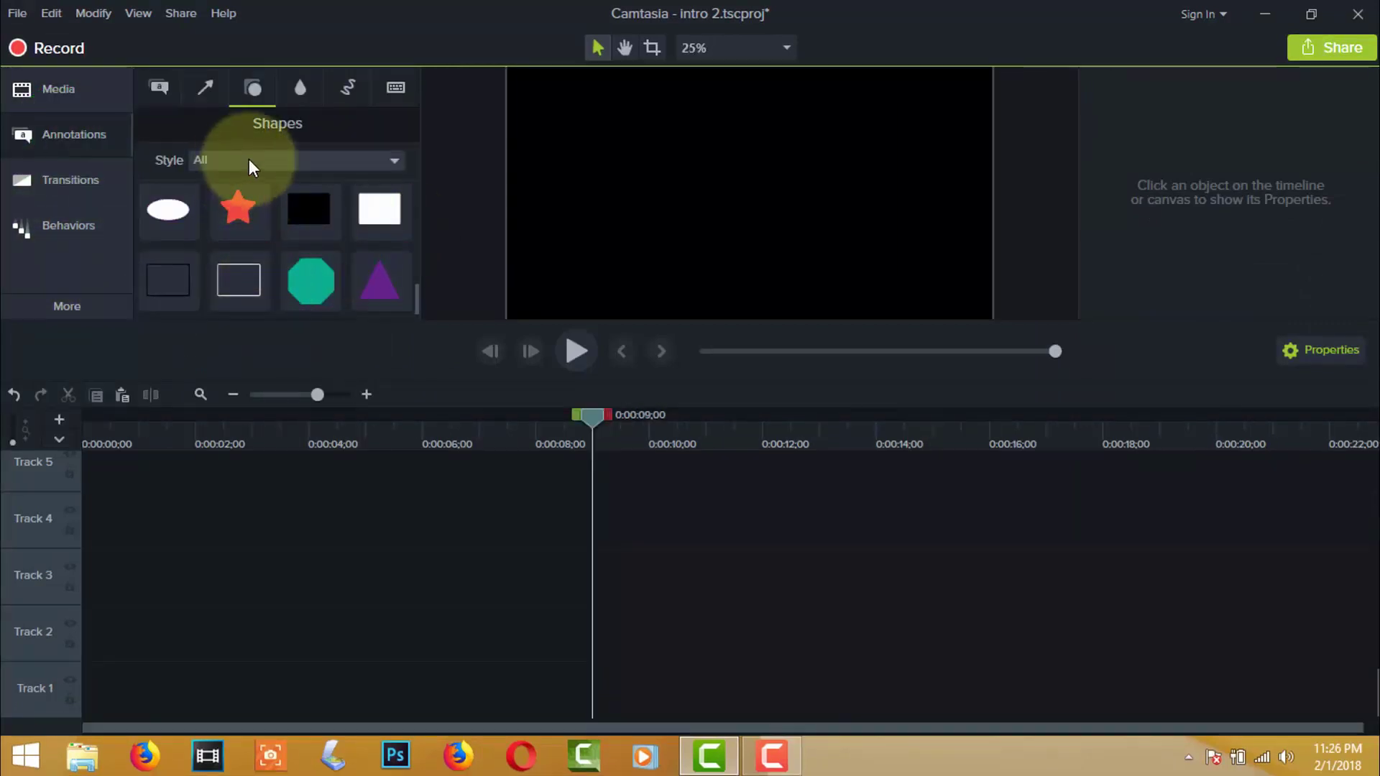
- Place the blue square shape from the Shapes gallery at the start of Track 1
click(327, 266)
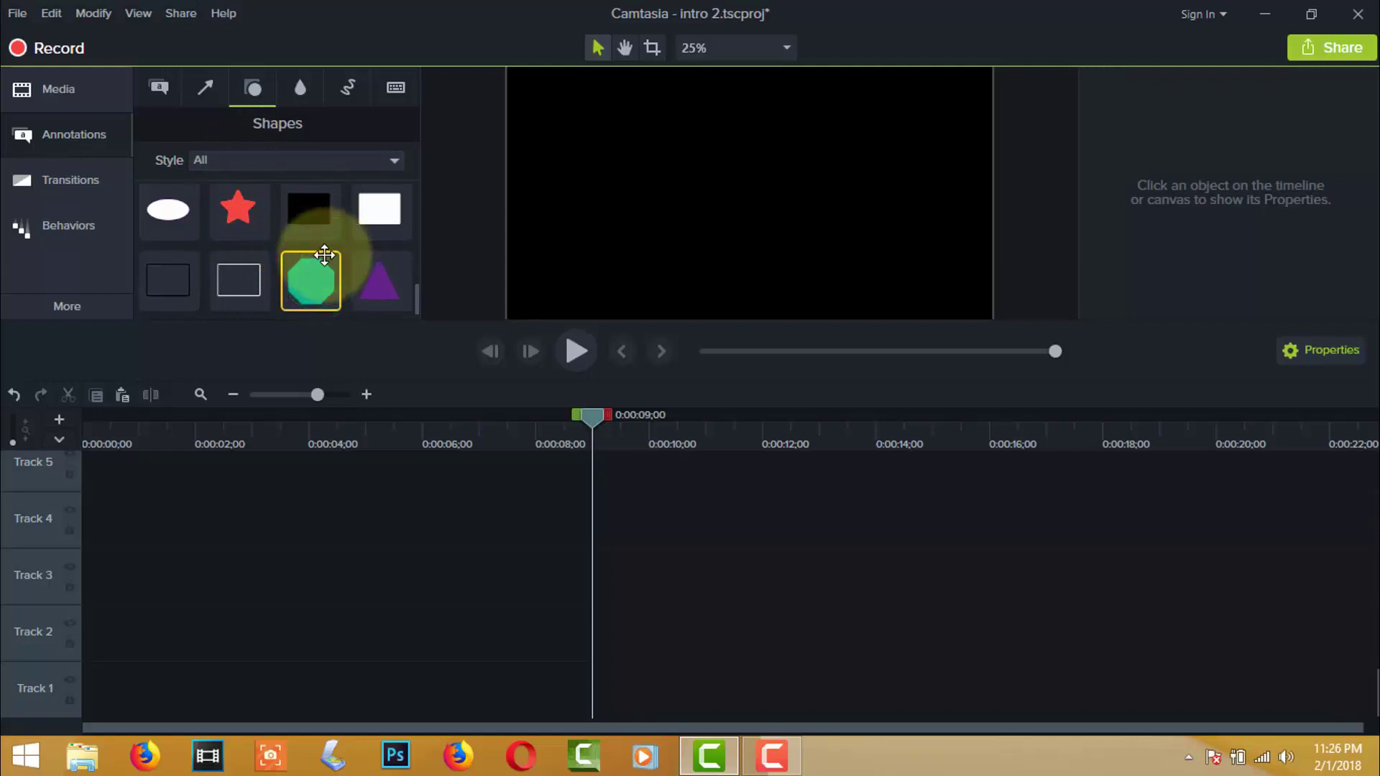
scroll(324, 255, up, 5)
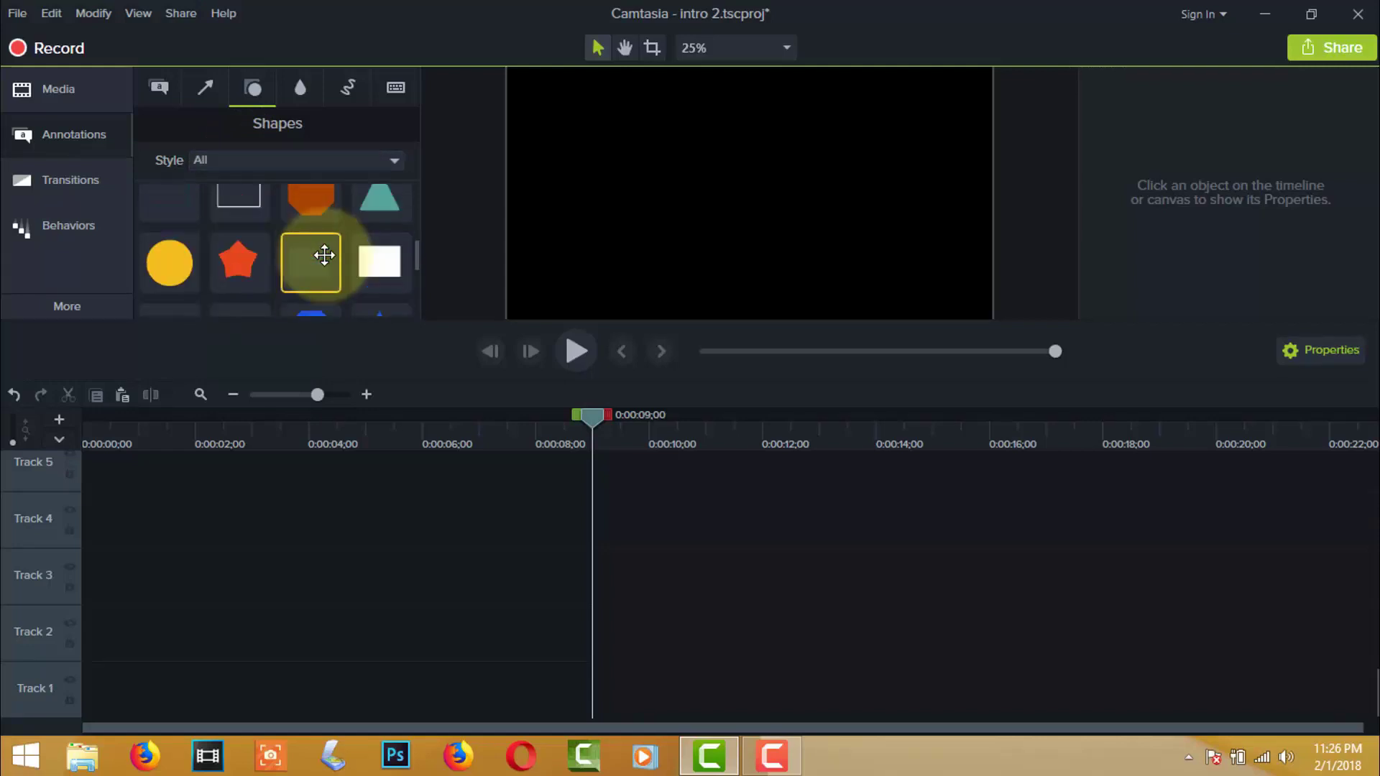
scroll(324, 255, up, 3)
scroll(324, 255, up, 3)
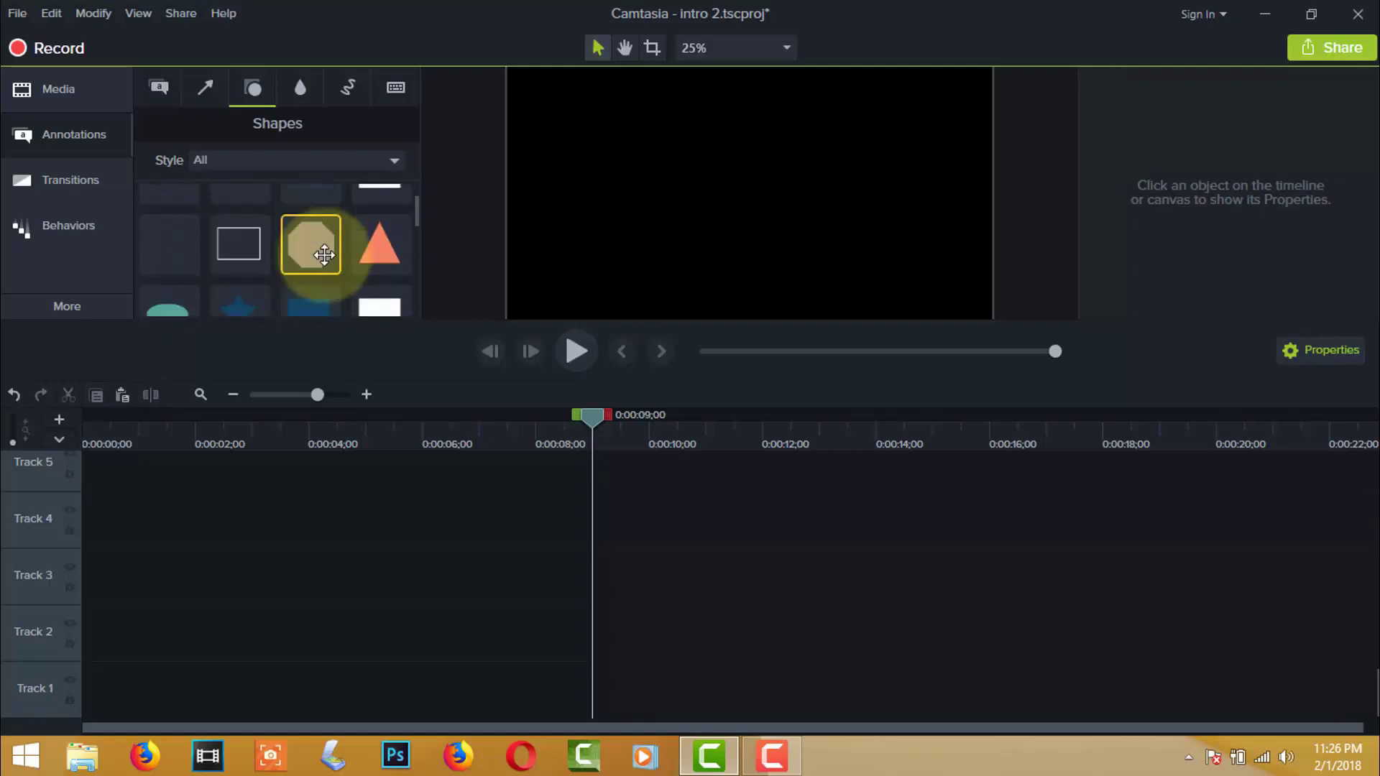
click(325, 245)
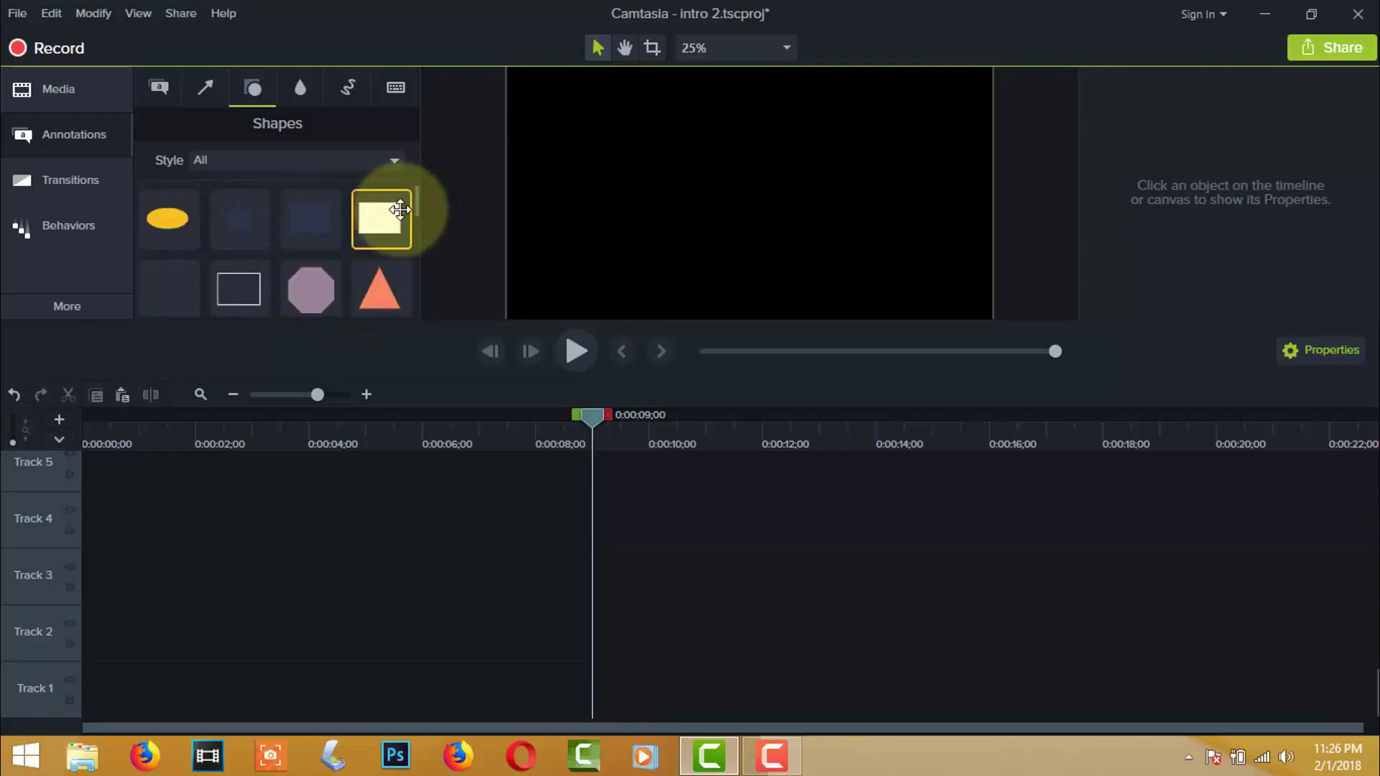
drag(415, 199, 417, 231)
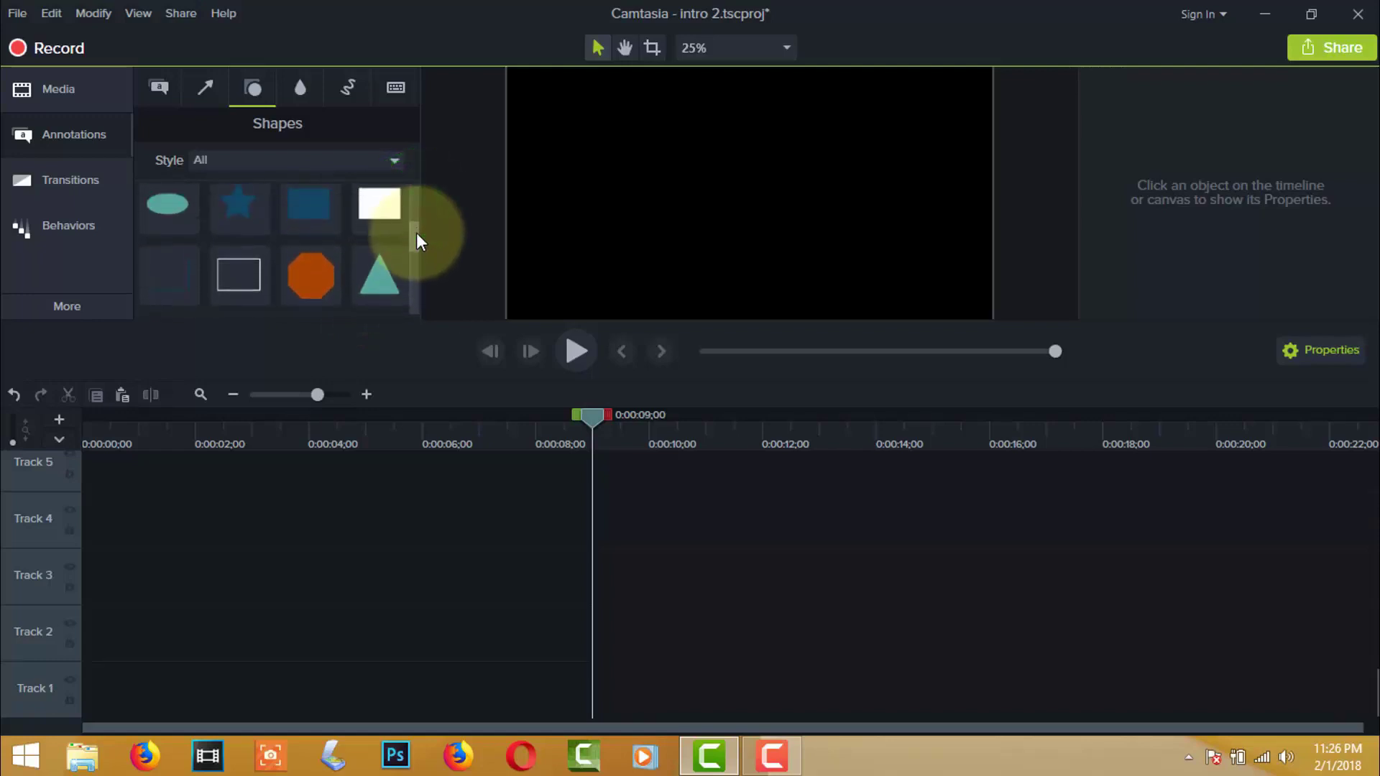
click(289, 229)
drag(305, 229, 74, 679)
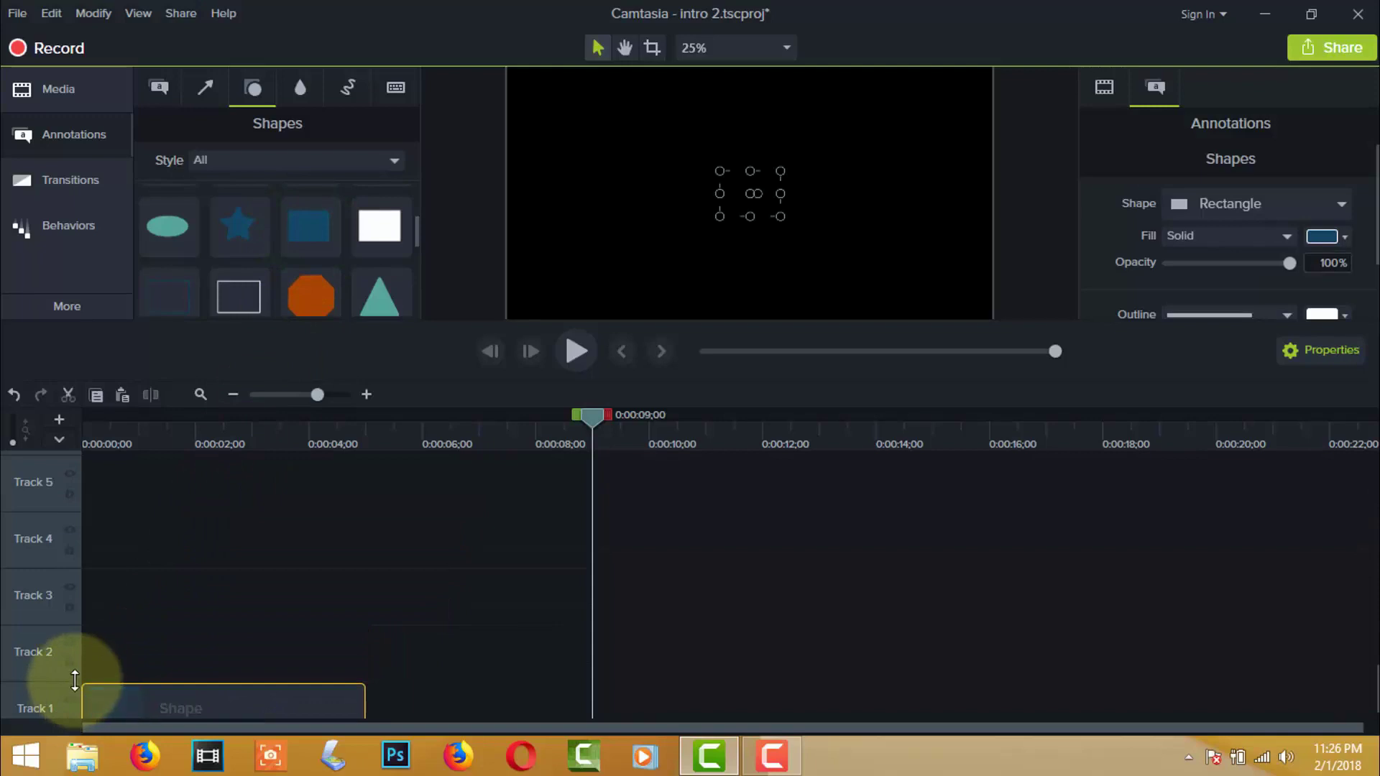
- Stretch the blue rectangle's corners so it covers the entire canvas
click(272, 714)
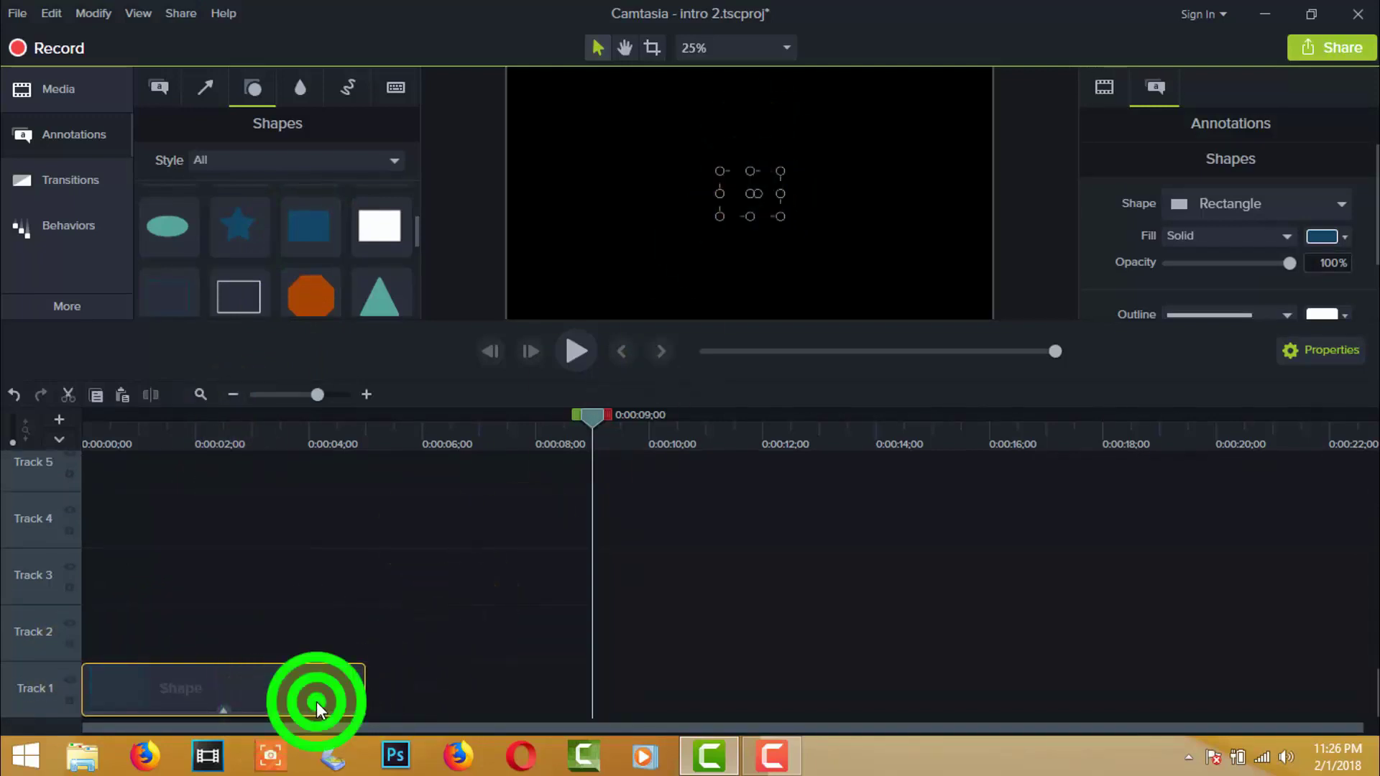
click(763, 199)
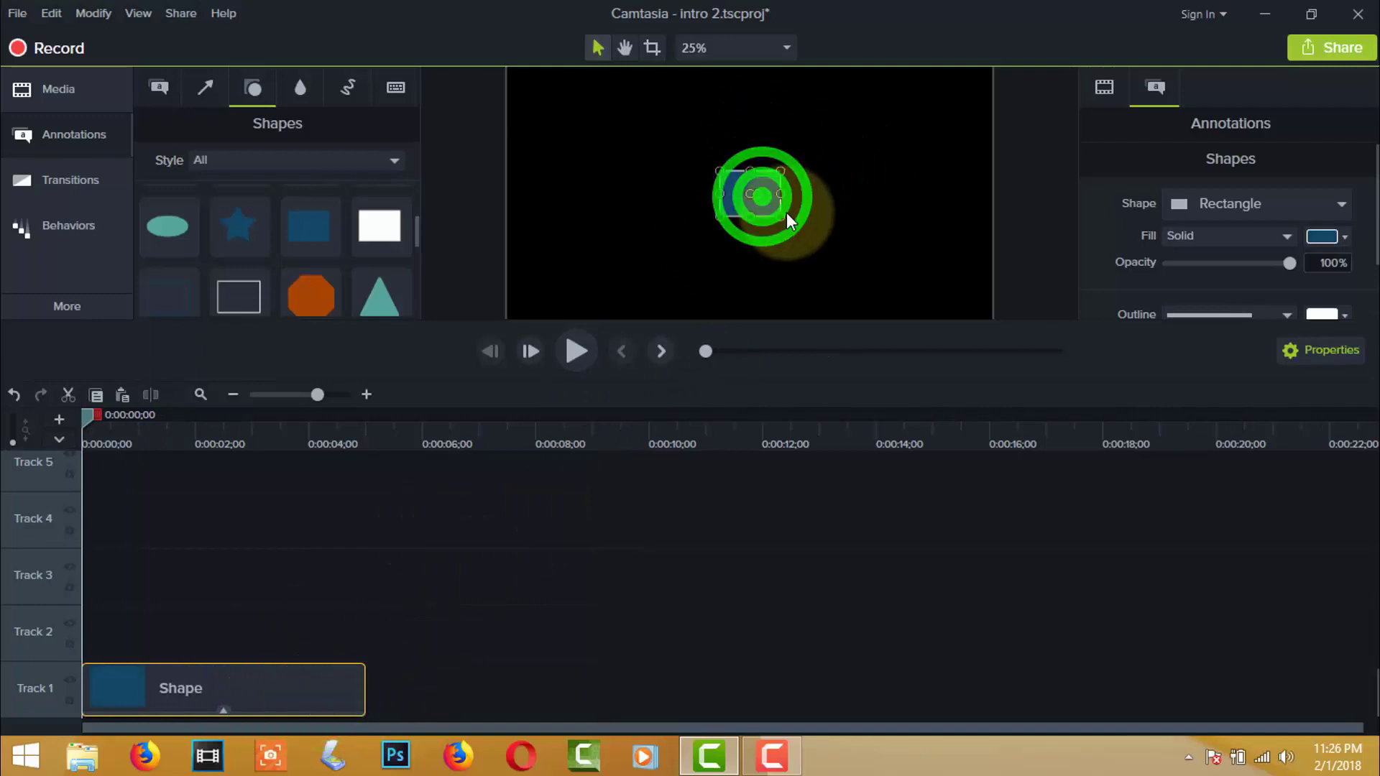
drag(781, 217, 987, 315)
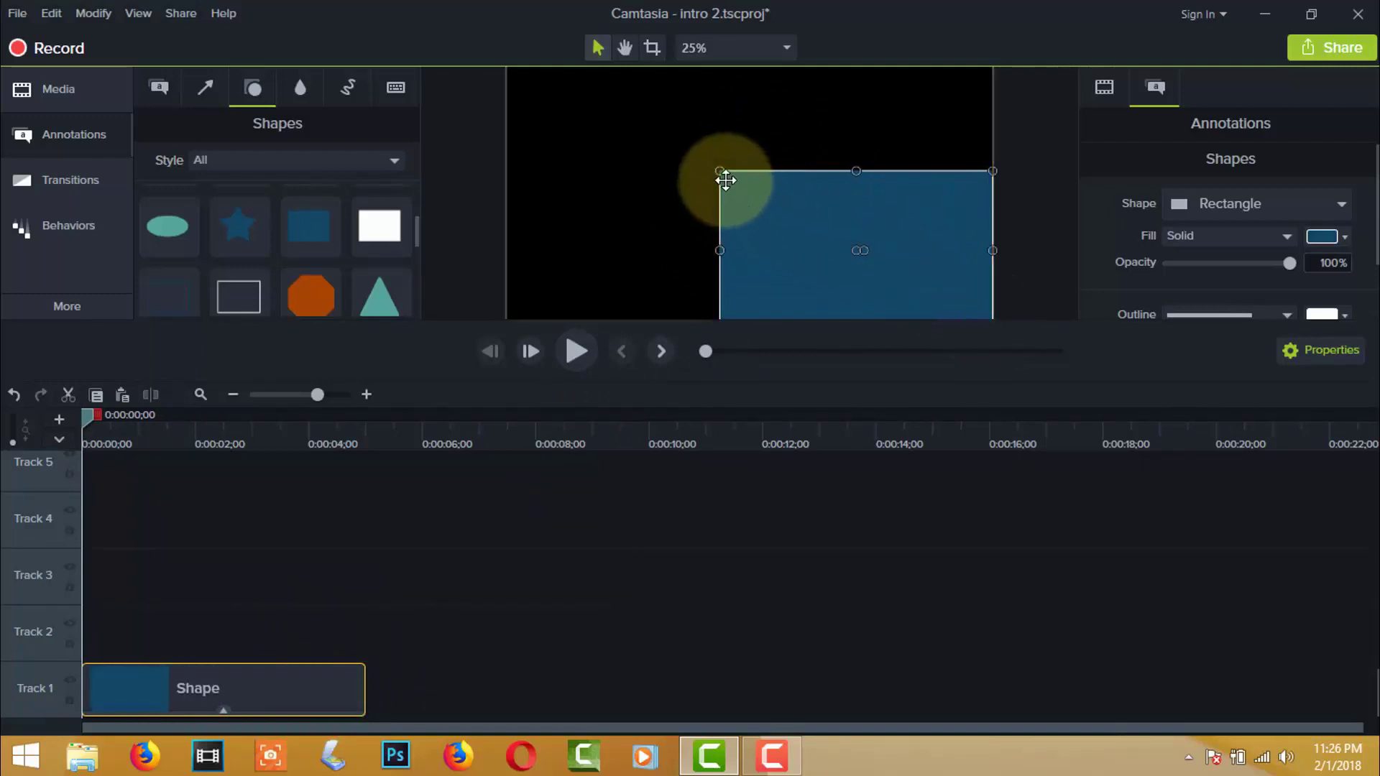
drag(719, 171, 486, 54)
scroll(652, 153, up, 3)
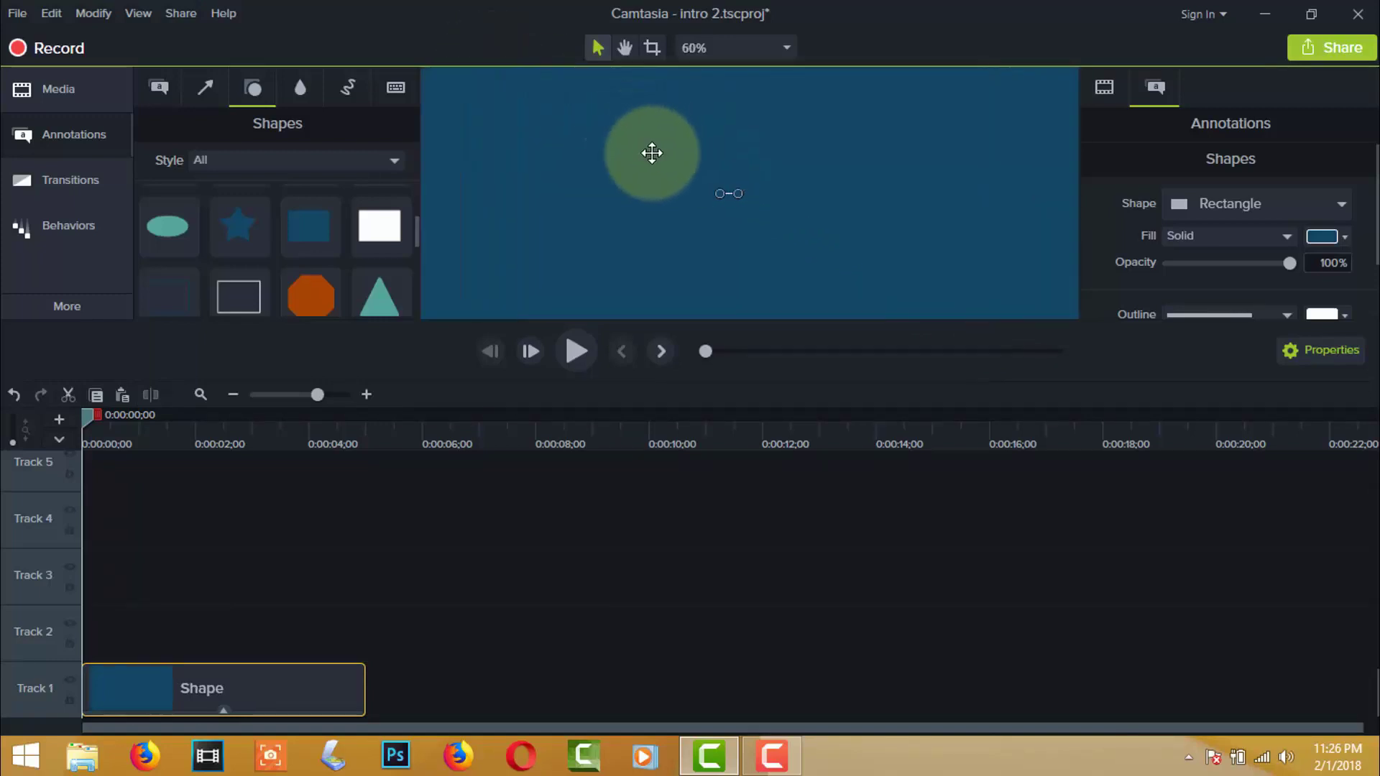
scroll(652, 154, down, 3)
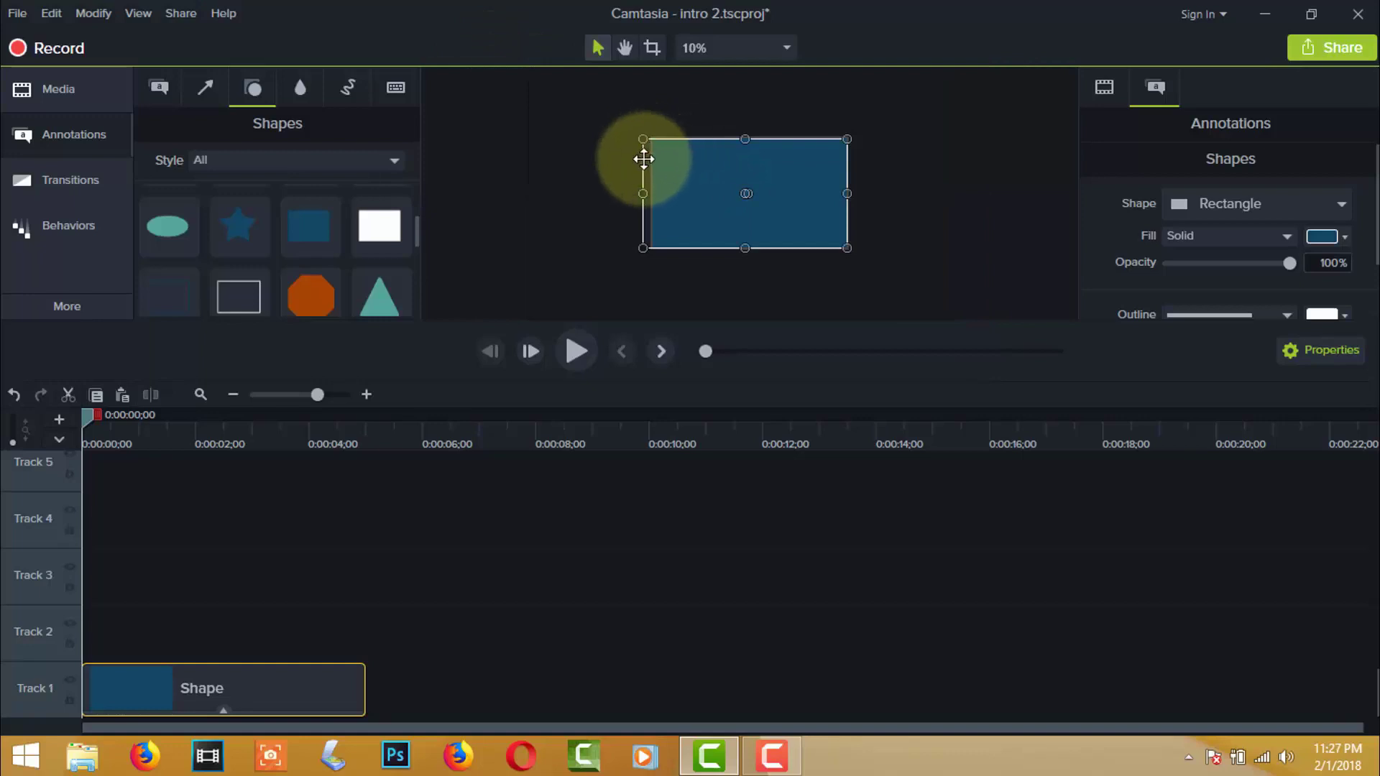
click(644, 194)
click(683, 191)
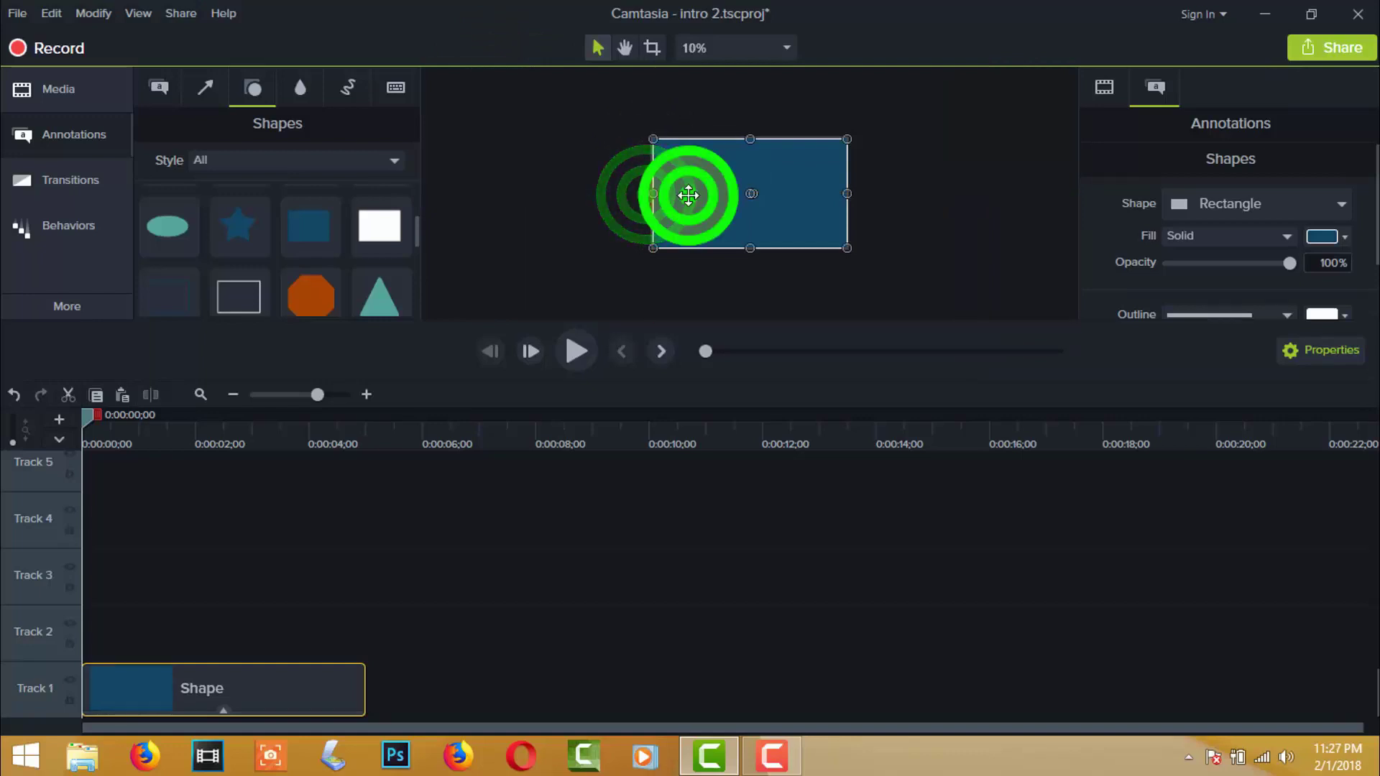
scroll(705, 191, up, 2)
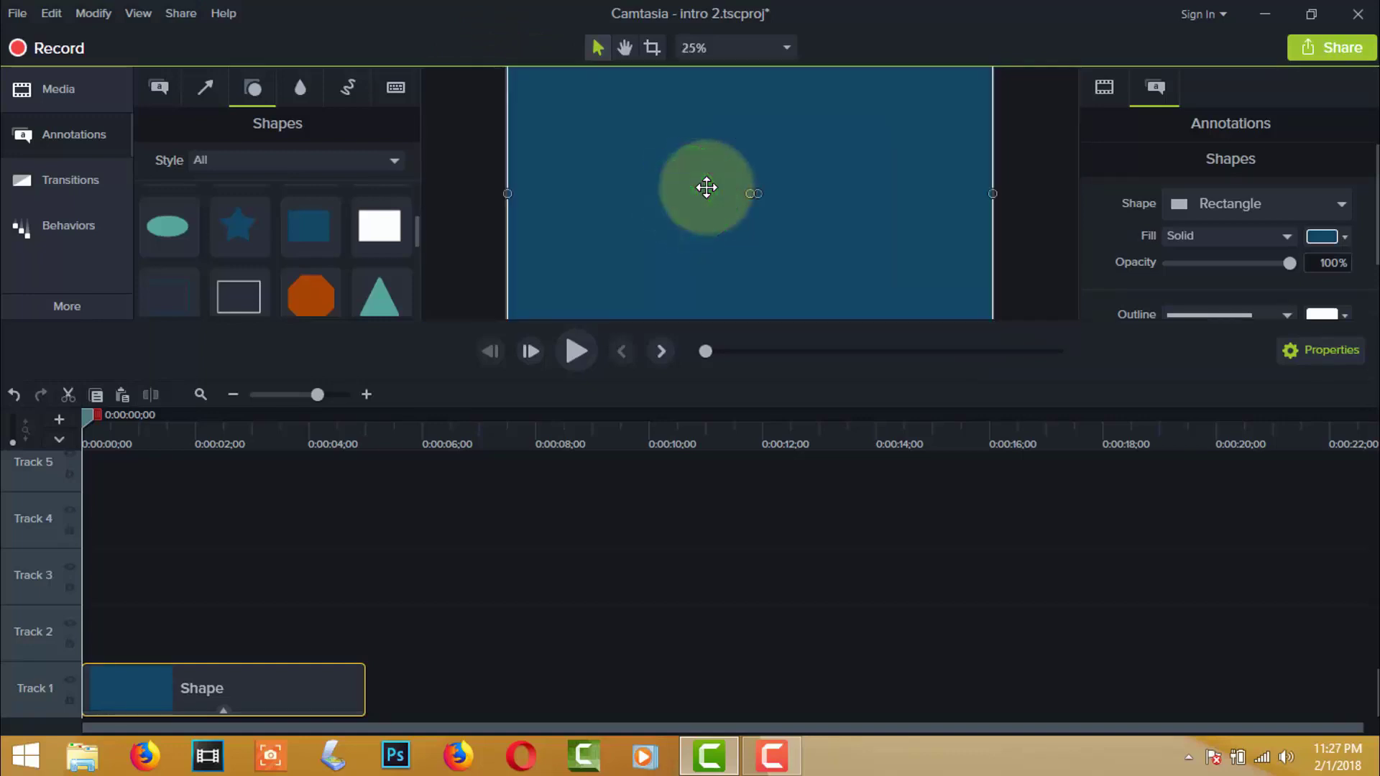
click(692, 543)
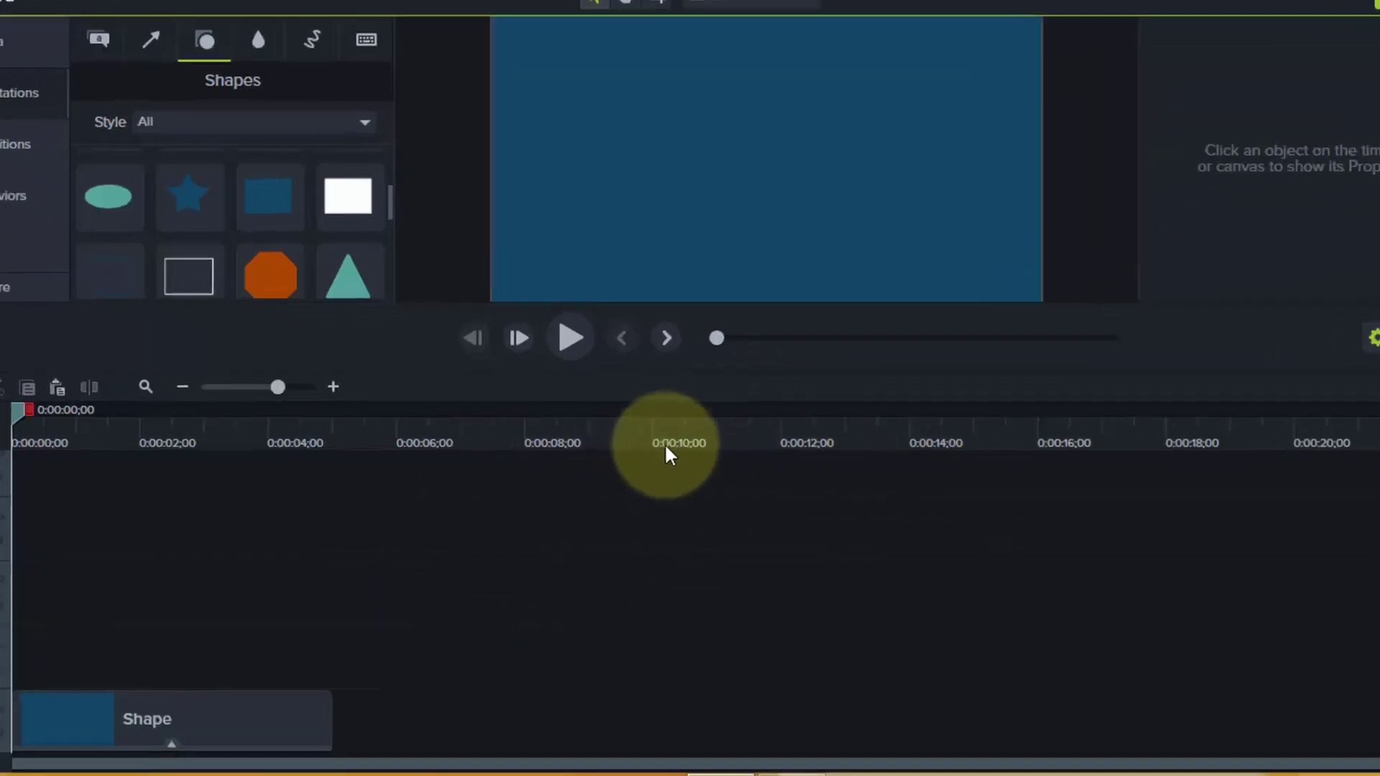
- Extend the Track 1 shape clip to end at 0:00:09;29, then return the playhead to the start
click(684, 403)
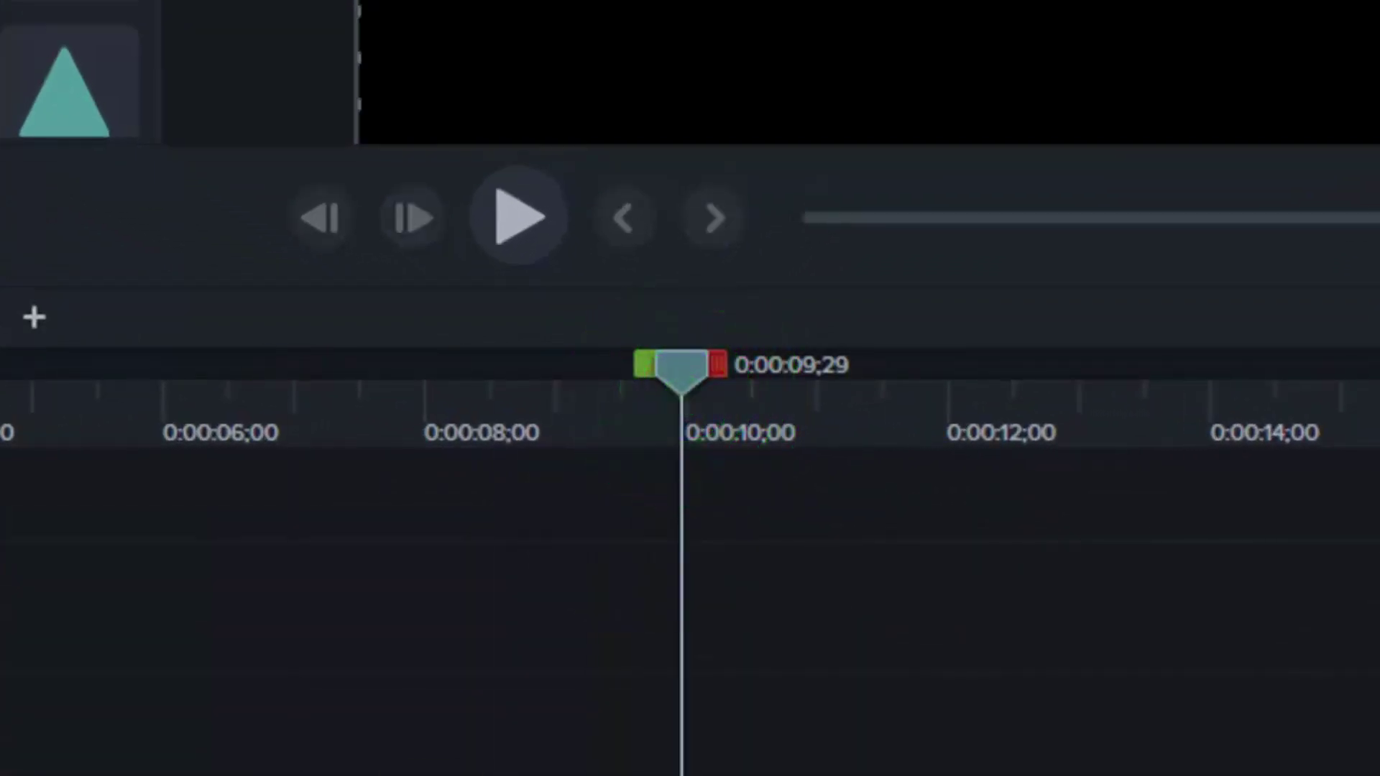
drag(568, 690, 645, 693)
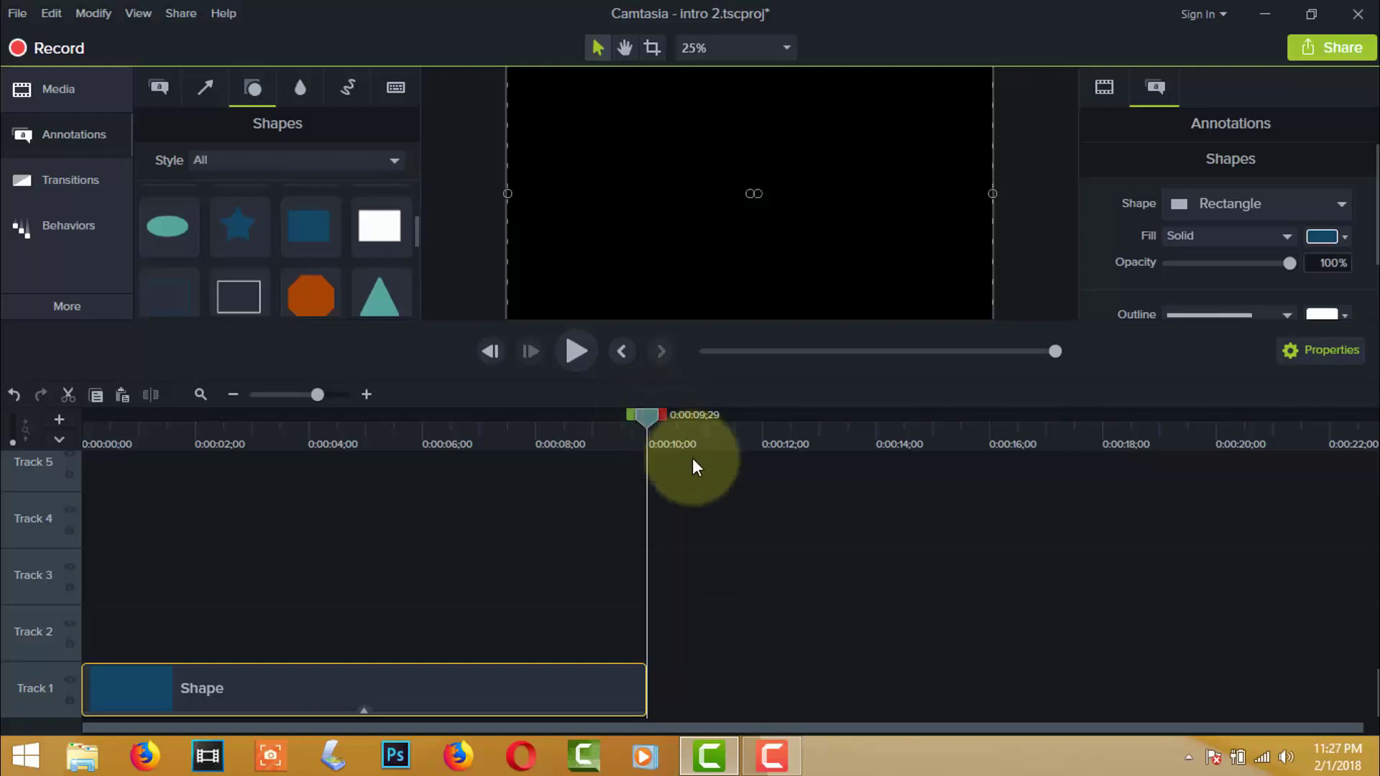
click(293, 688)
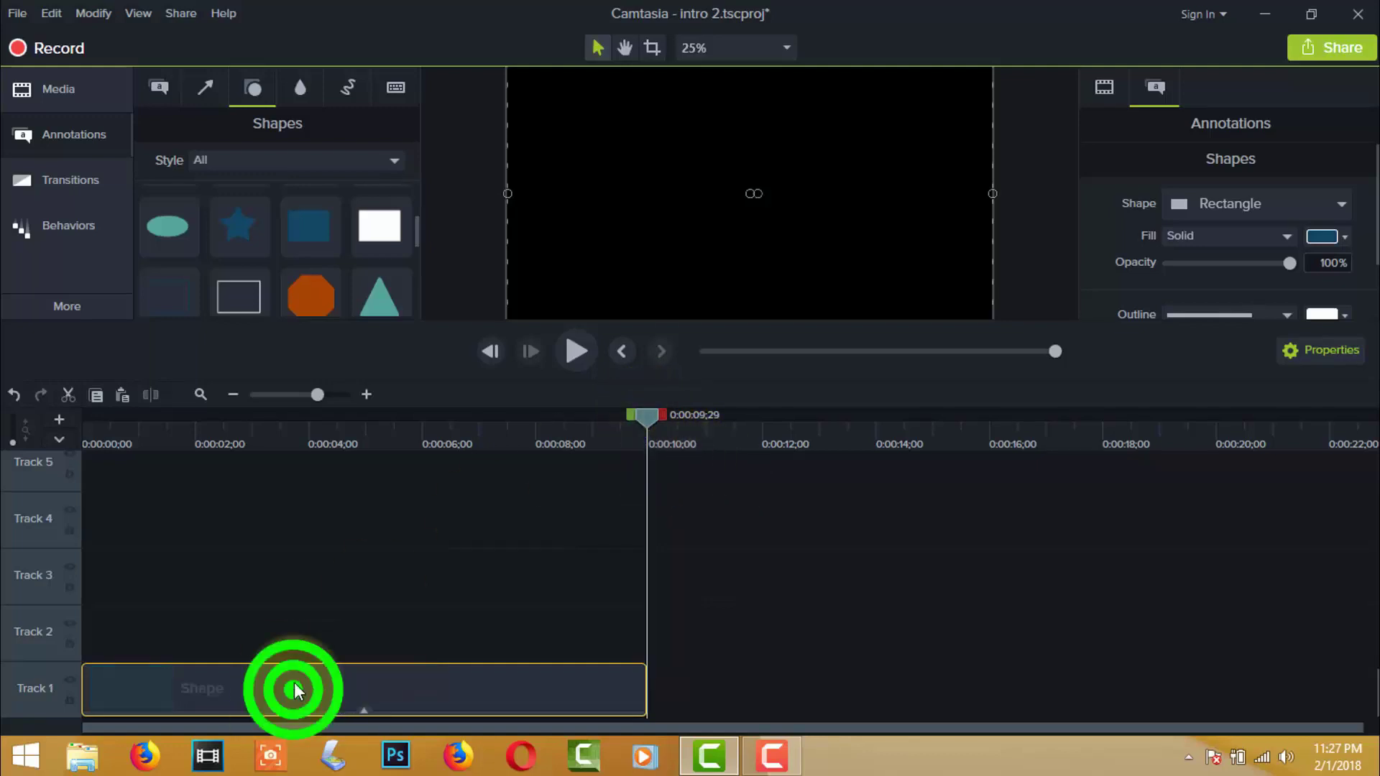
click(313, 612)
drag(649, 425, 40, 478)
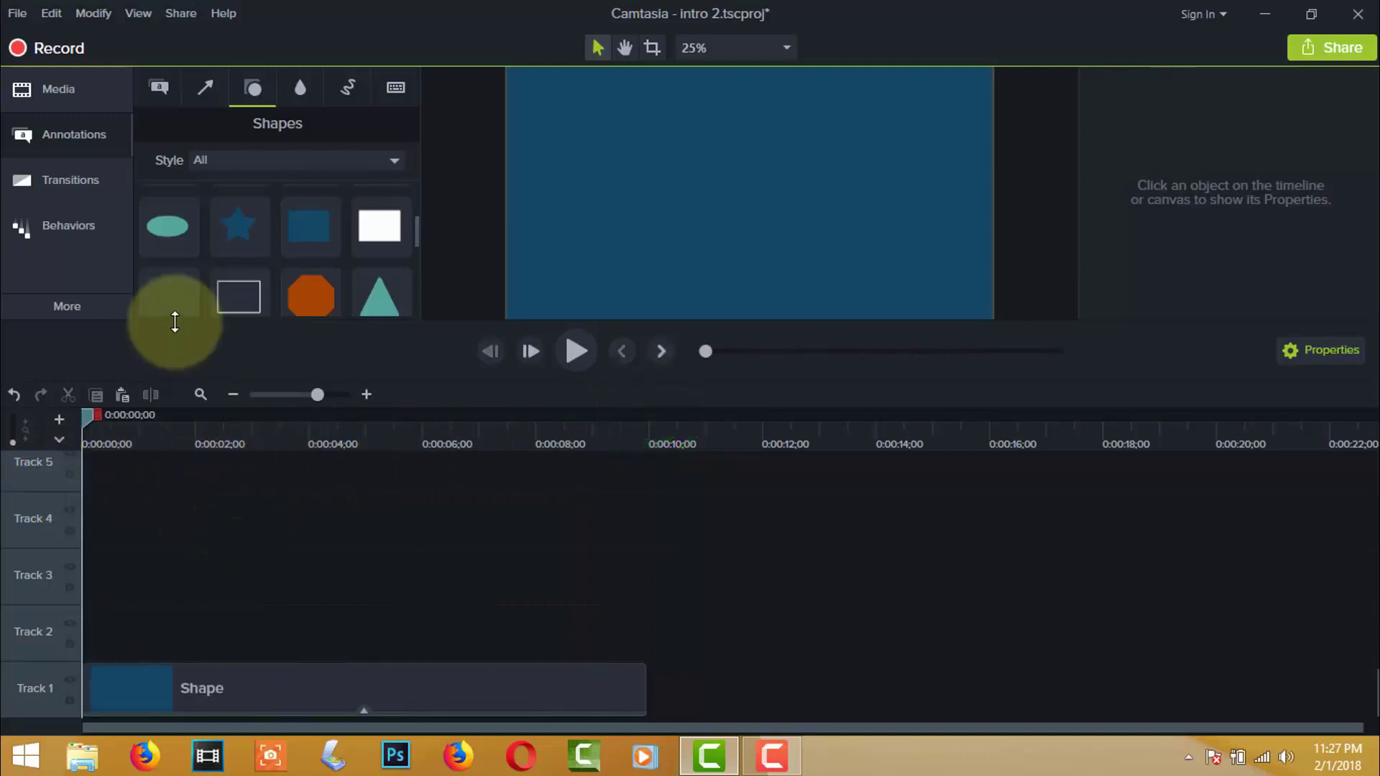
- Add the outline rectangle to Track 2 and lengthen its clip to match Track 1
click(56, 134)
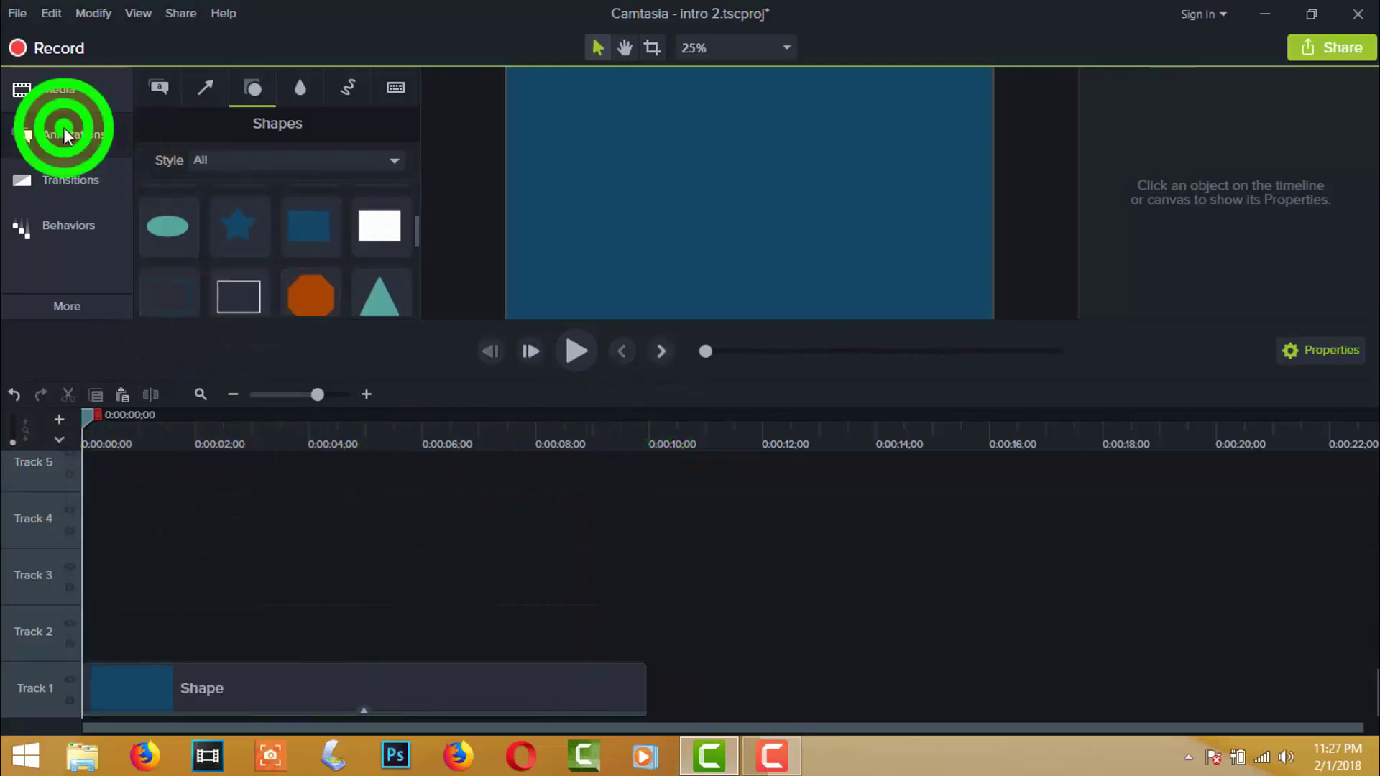
click(52, 137)
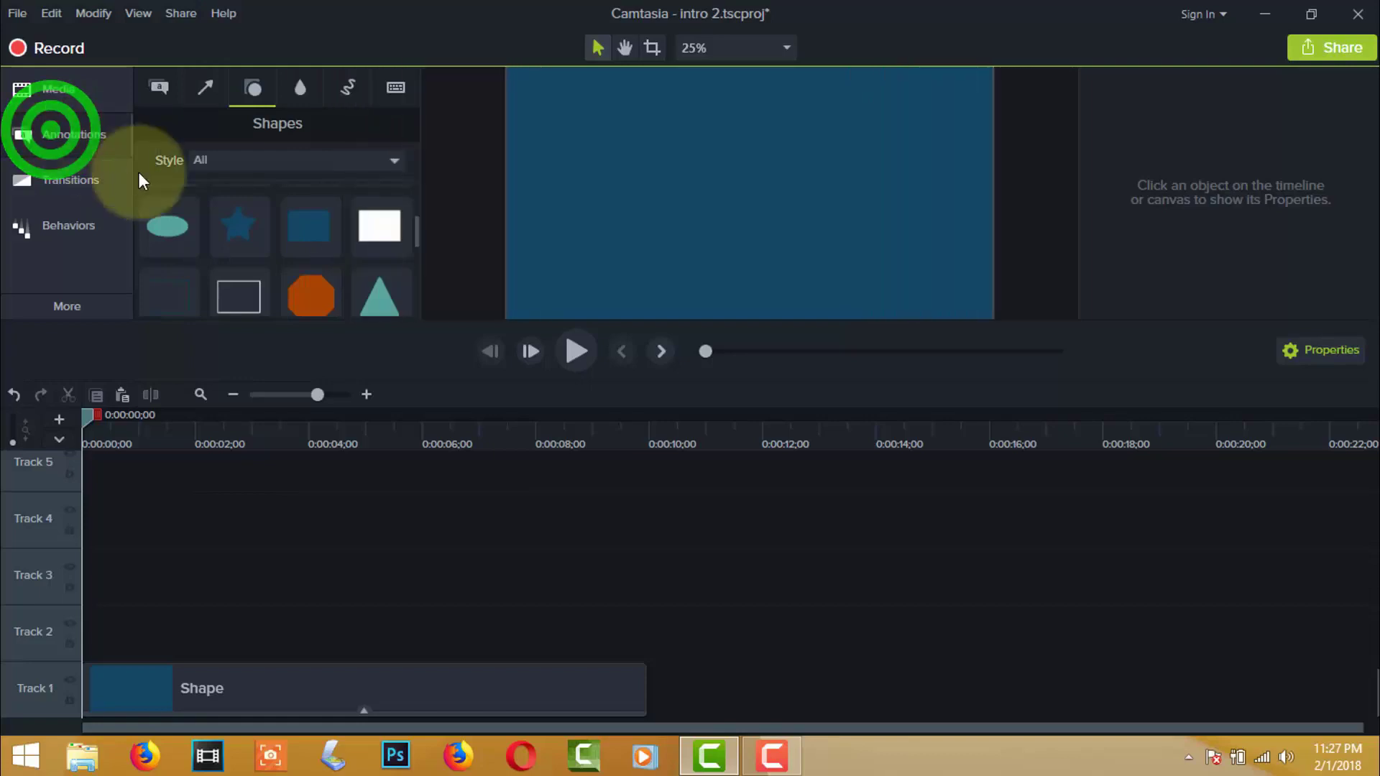
scroll(243, 288, down, 1)
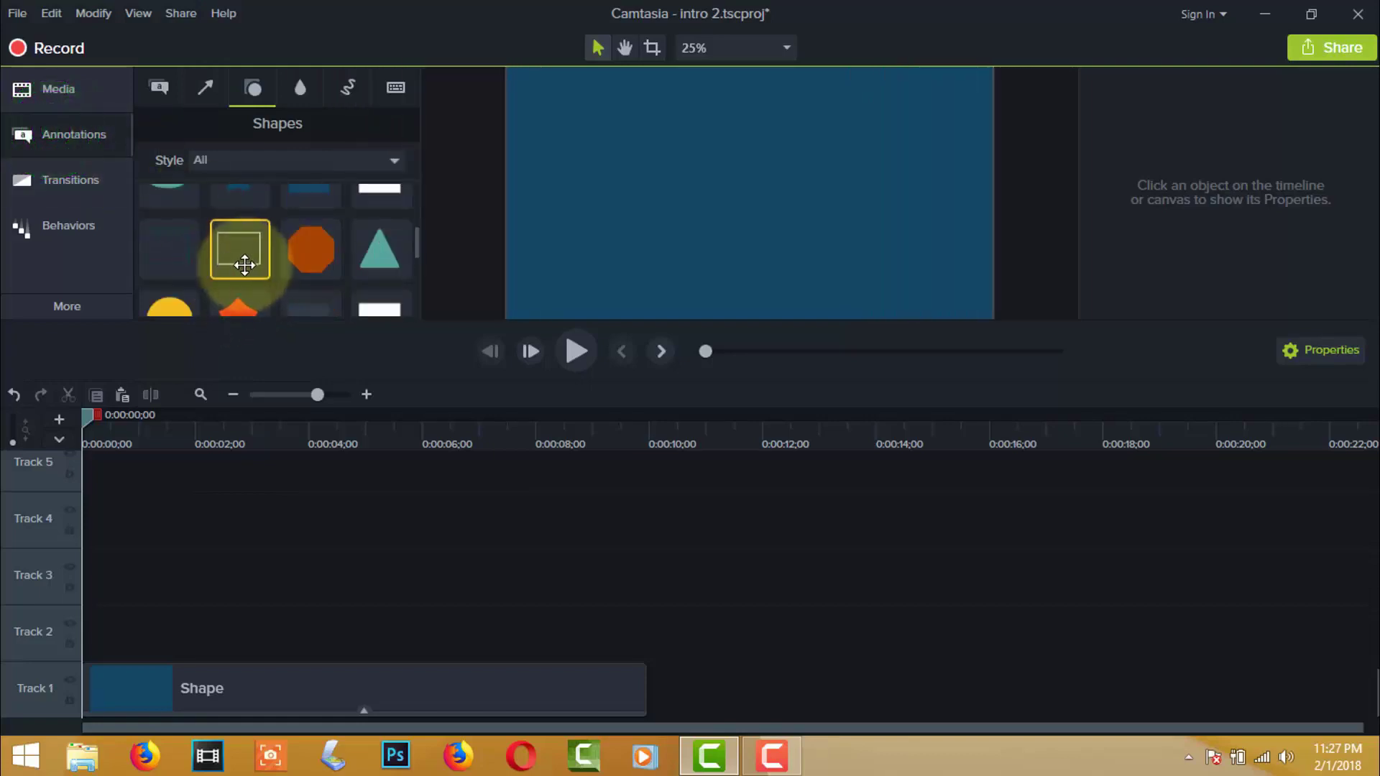
click(240, 261)
drag(240, 257, 67, 669)
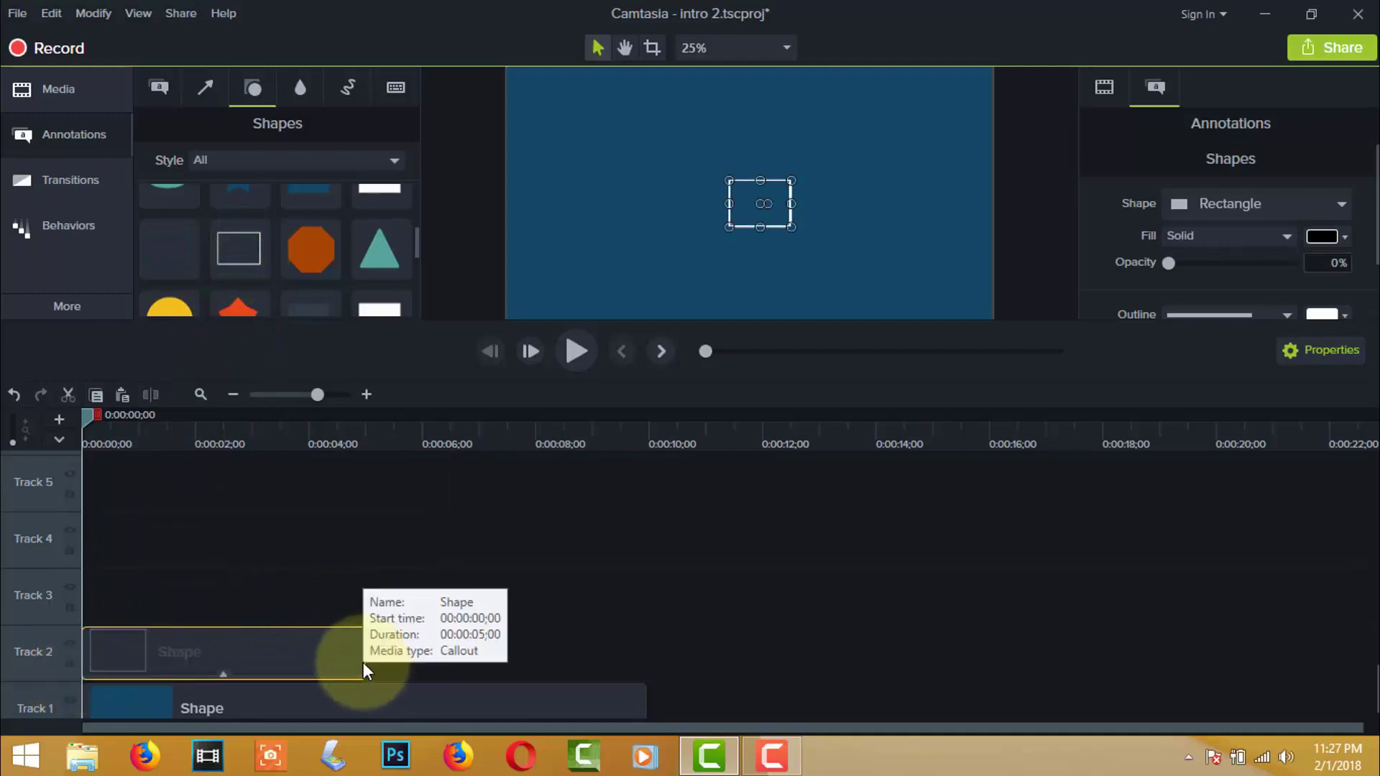
drag(364, 658, 641, 655)
click(545, 657)
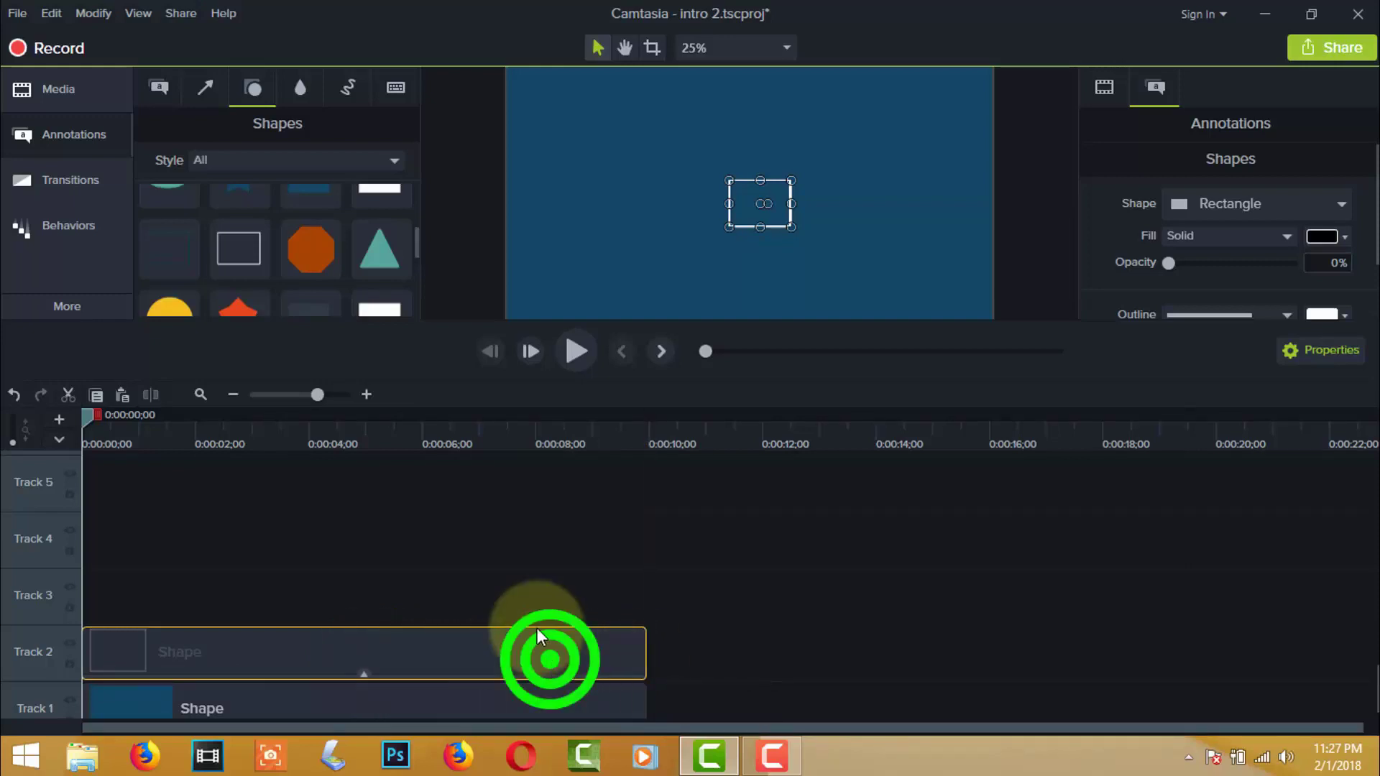
- Widen the outline rectangle to both sides and thin it into a long horizontal bar
click(747, 205)
drag(730, 203, 567, 203)
click(796, 205)
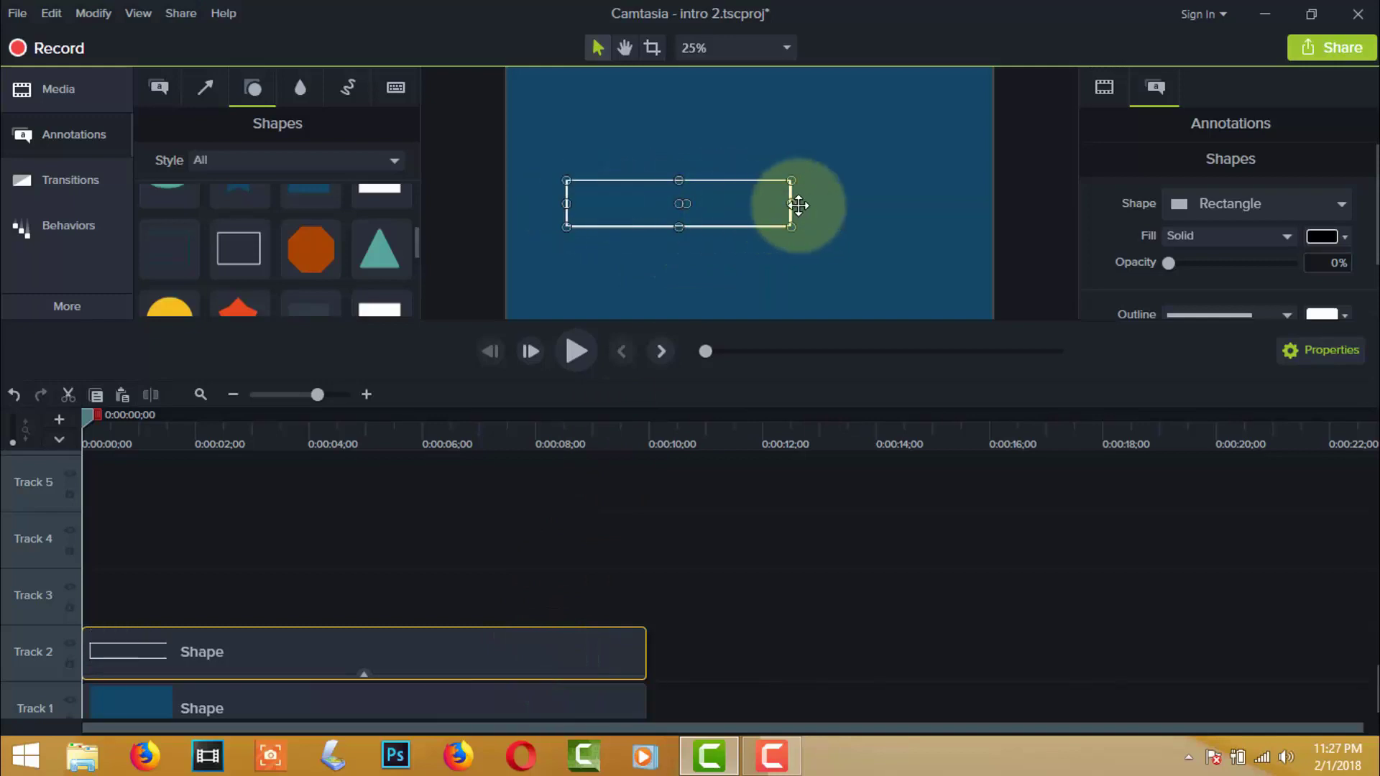
drag(791, 202, 919, 203)
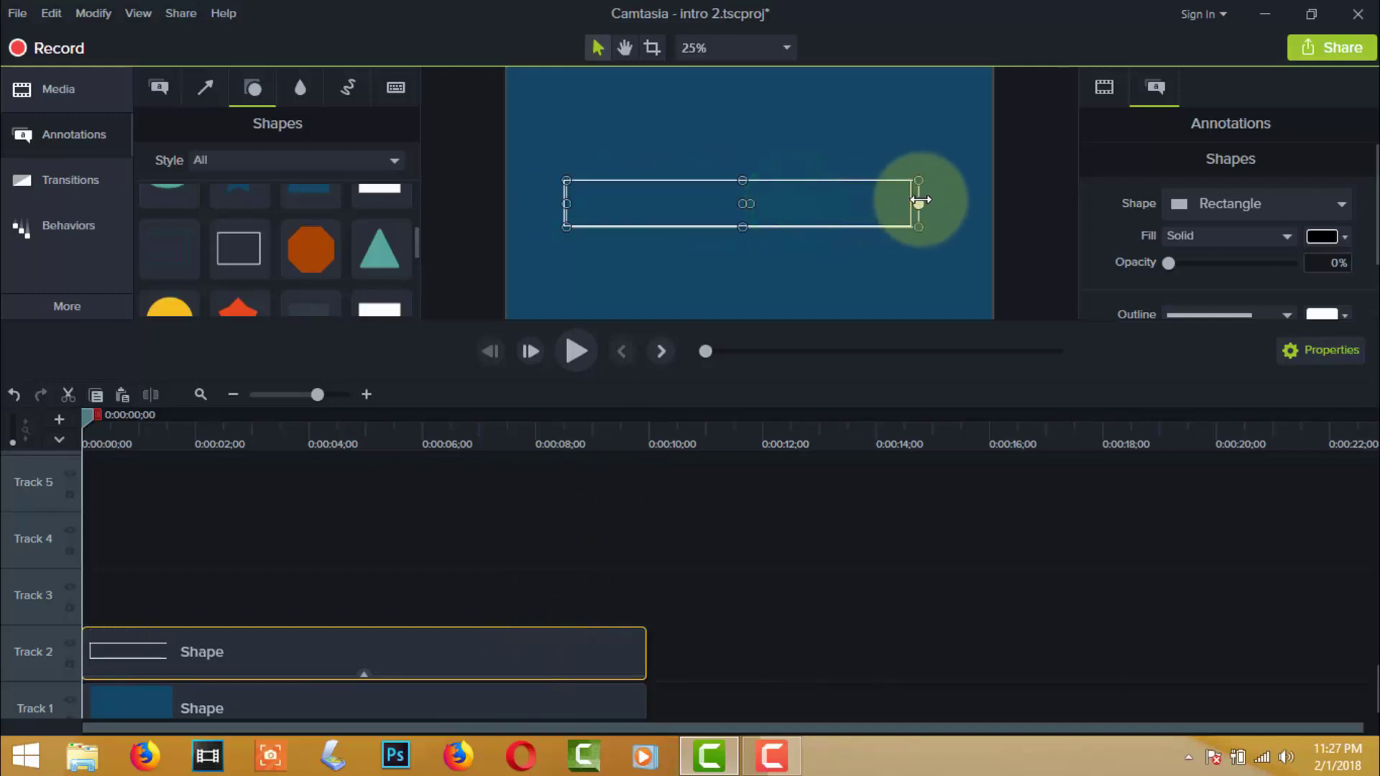
drag(743, 227, 746, 184)
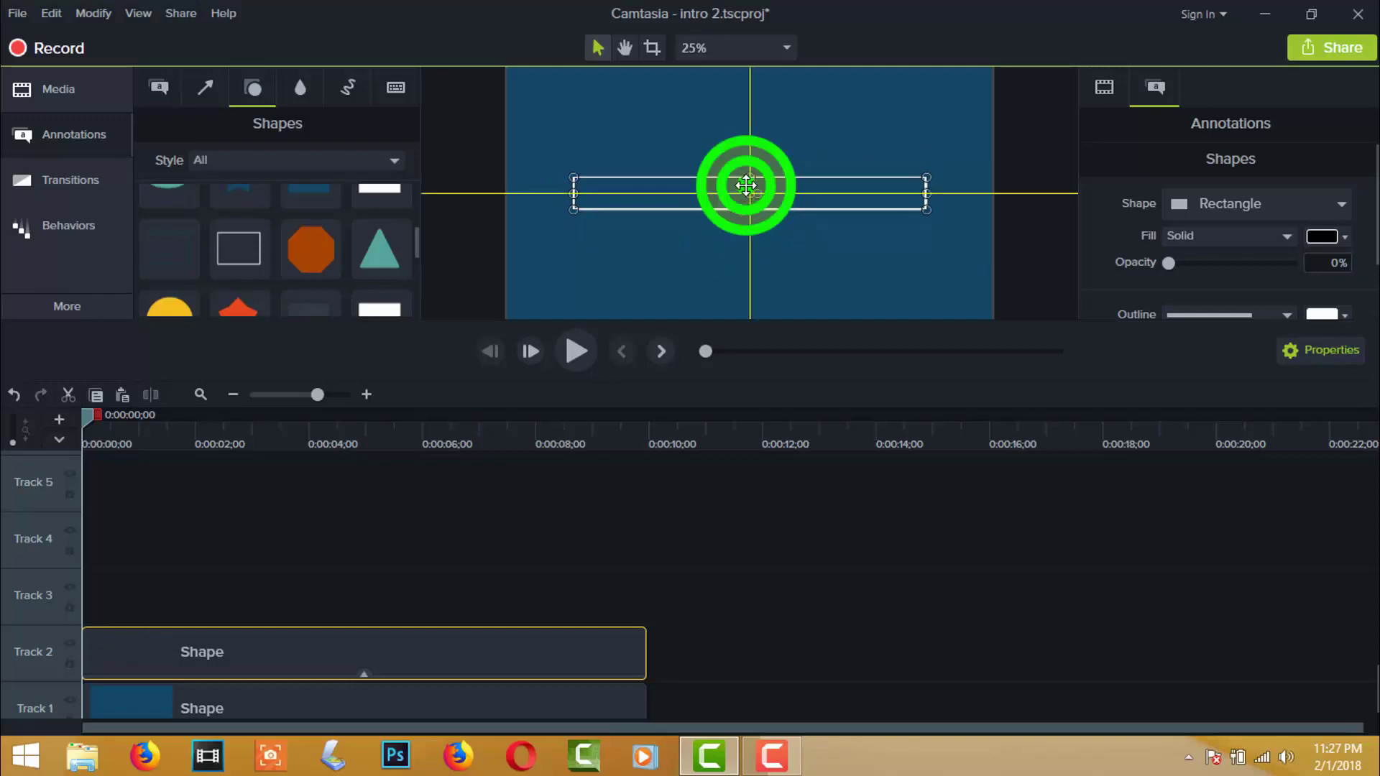
click(751, 248)
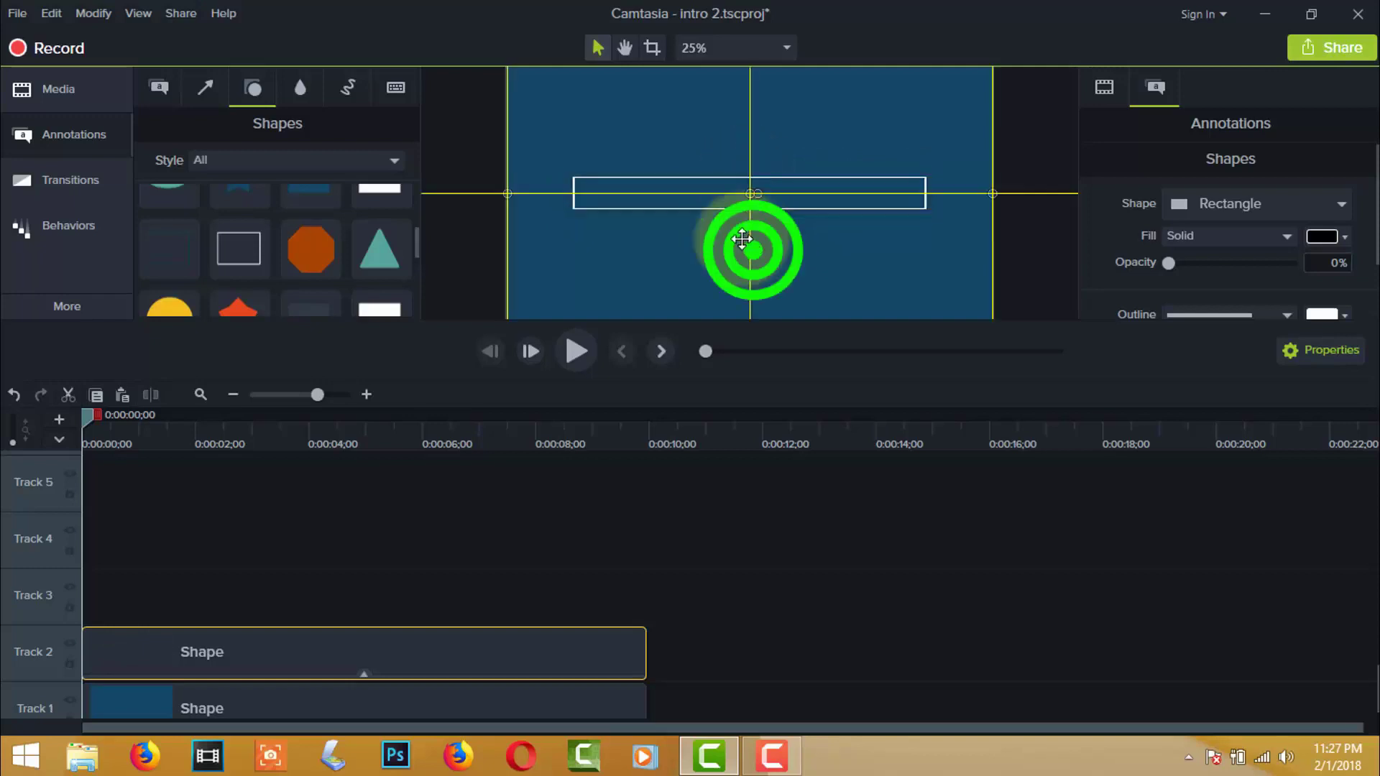
click(752, 210)
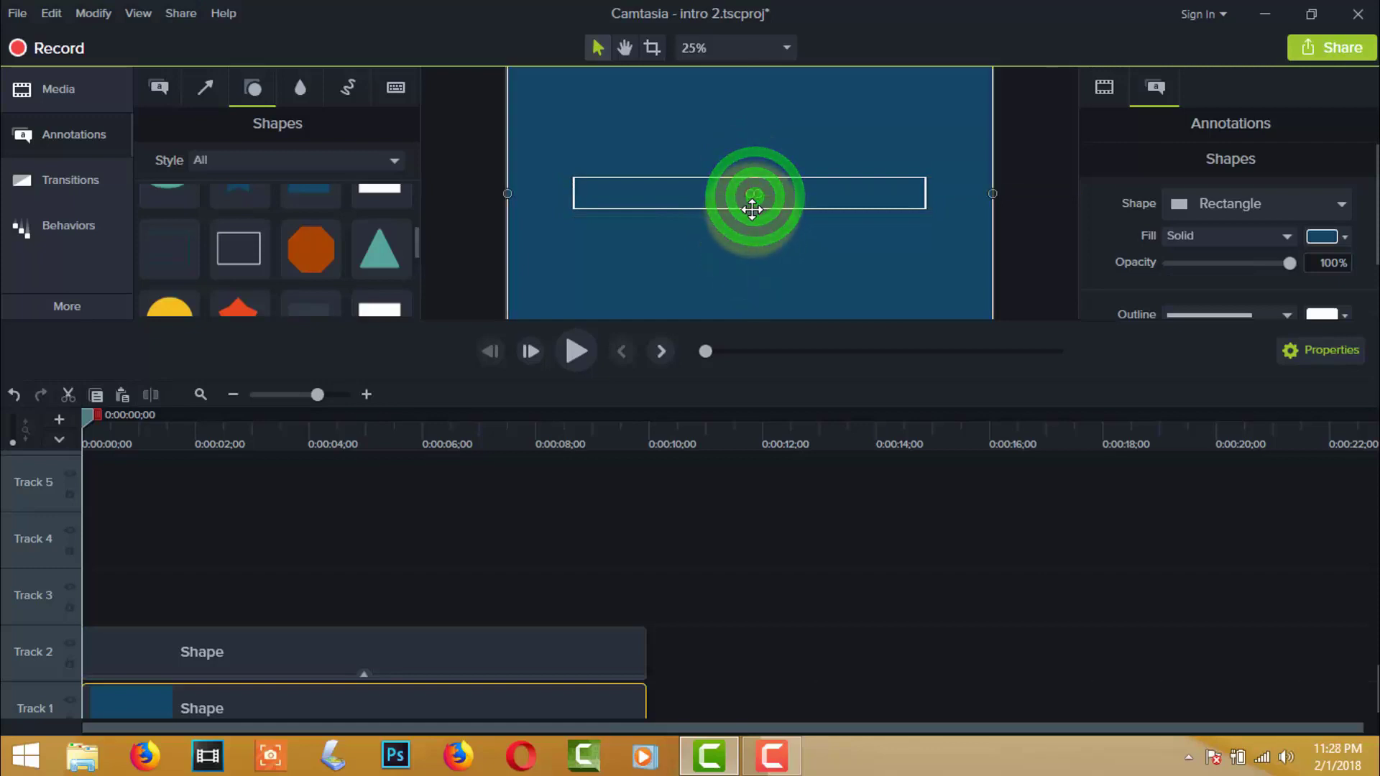
click(603, 551)
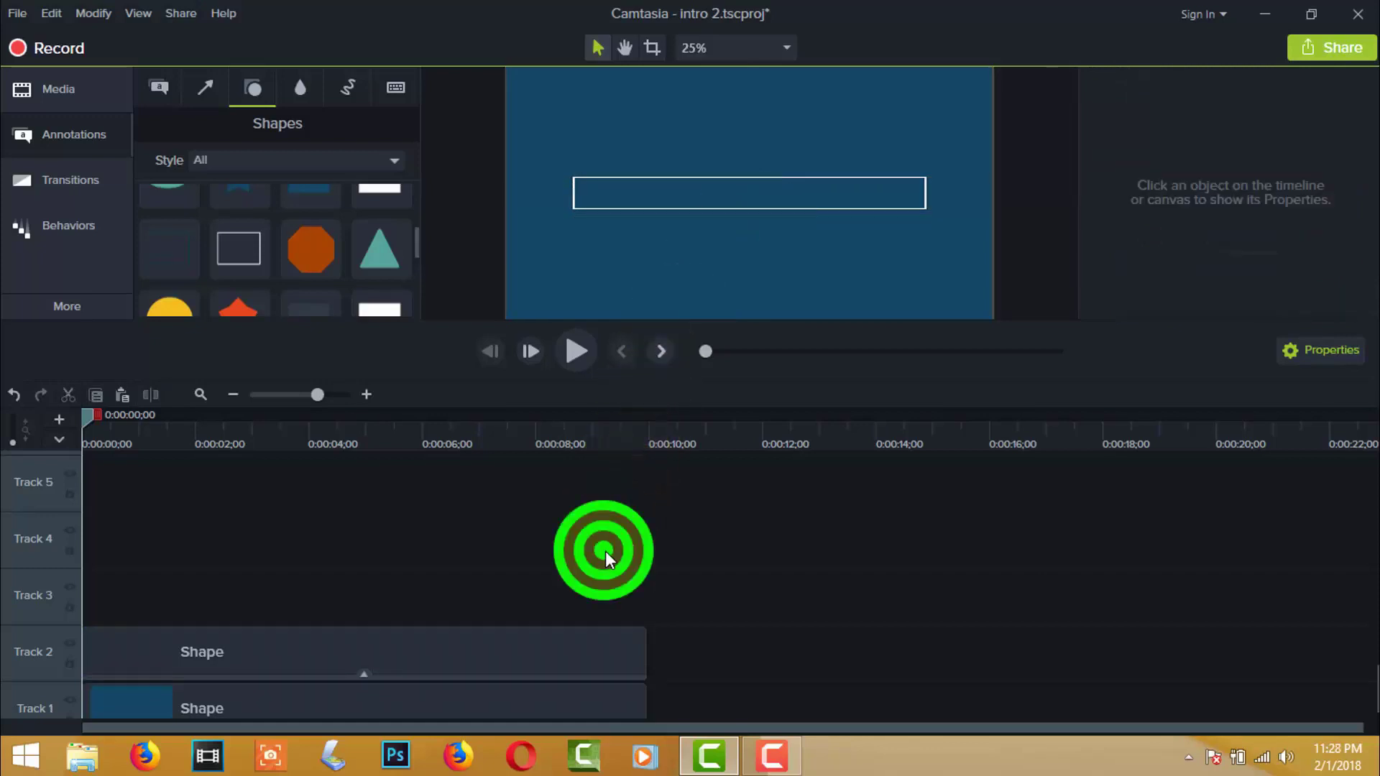
click(572, 351)
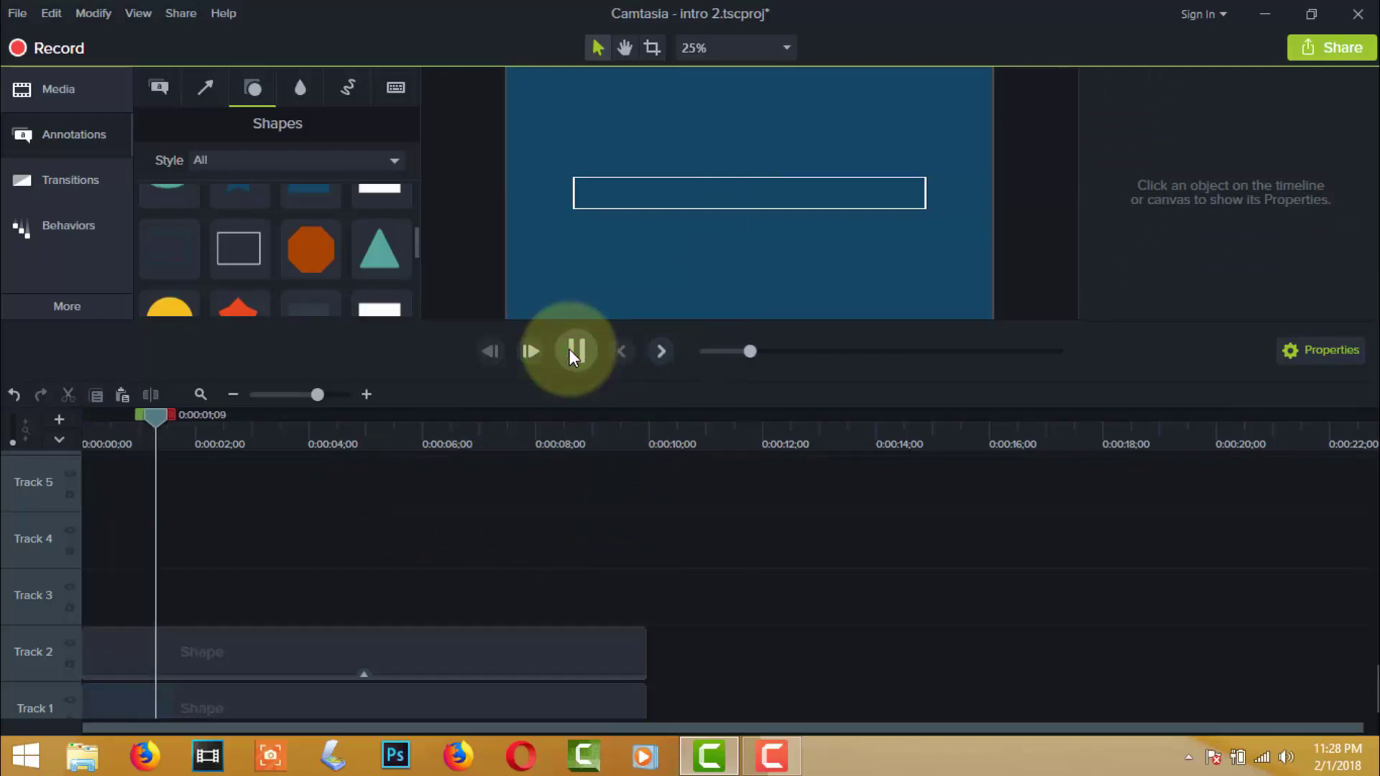
click(570, 351)
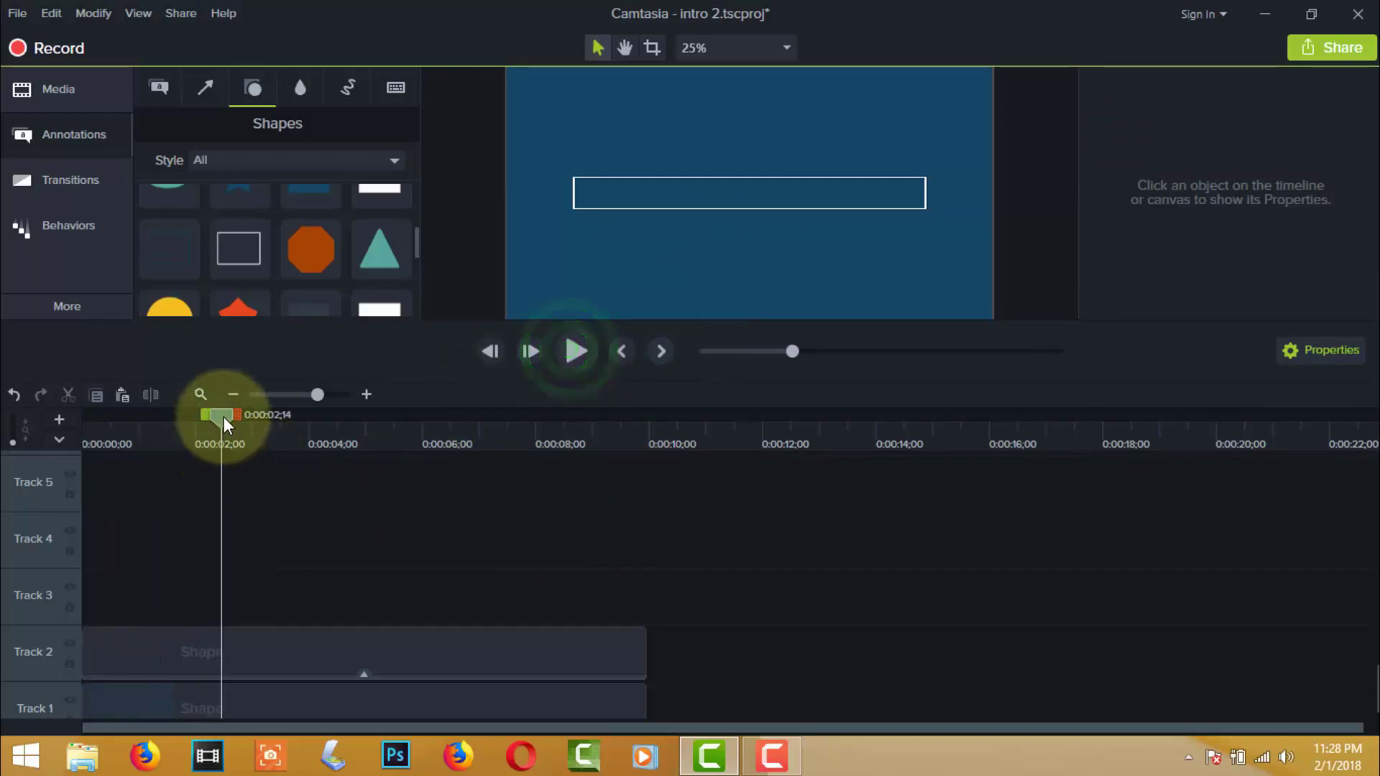
drag(222, 417, 72, 424)
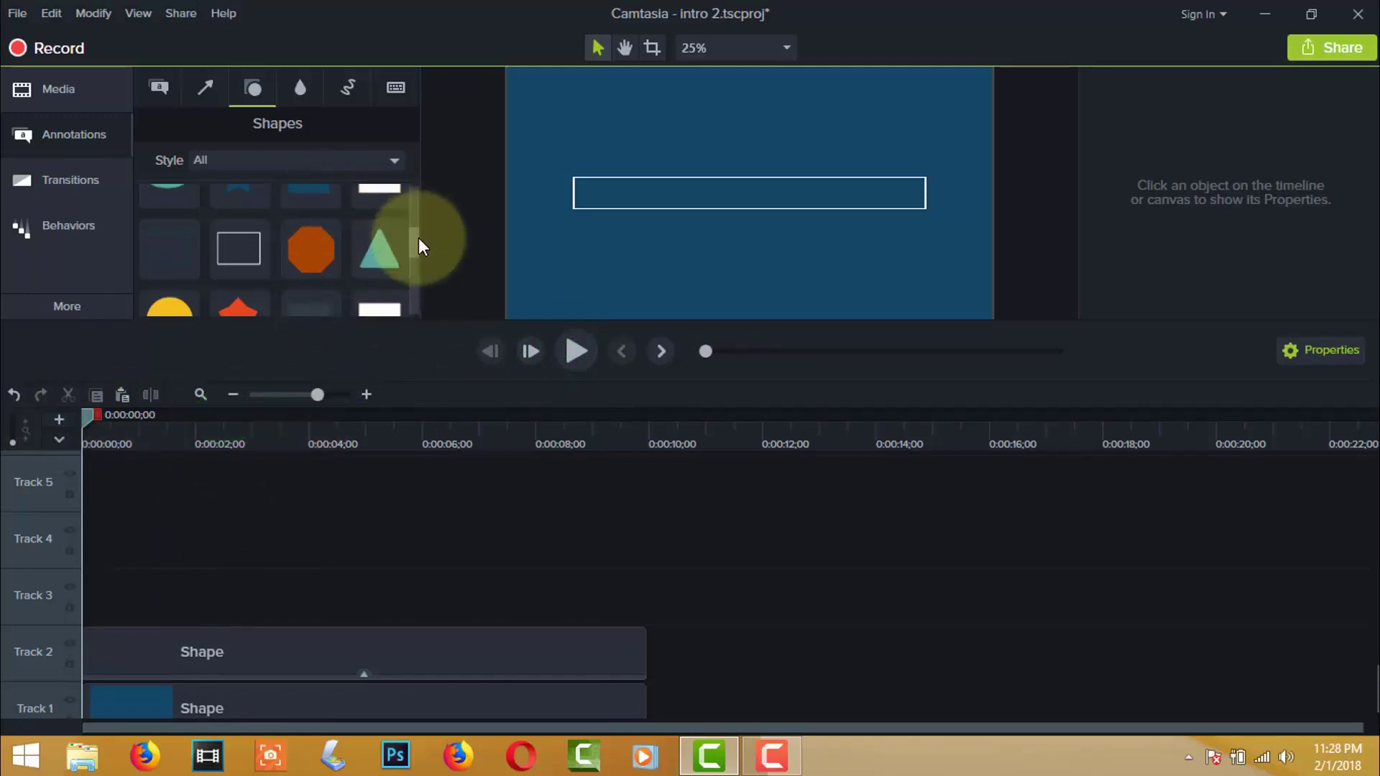
- Add the white filled rectangle on Track 3, its clip stretched to the bar's length
drag(418, 237, 421, 235)
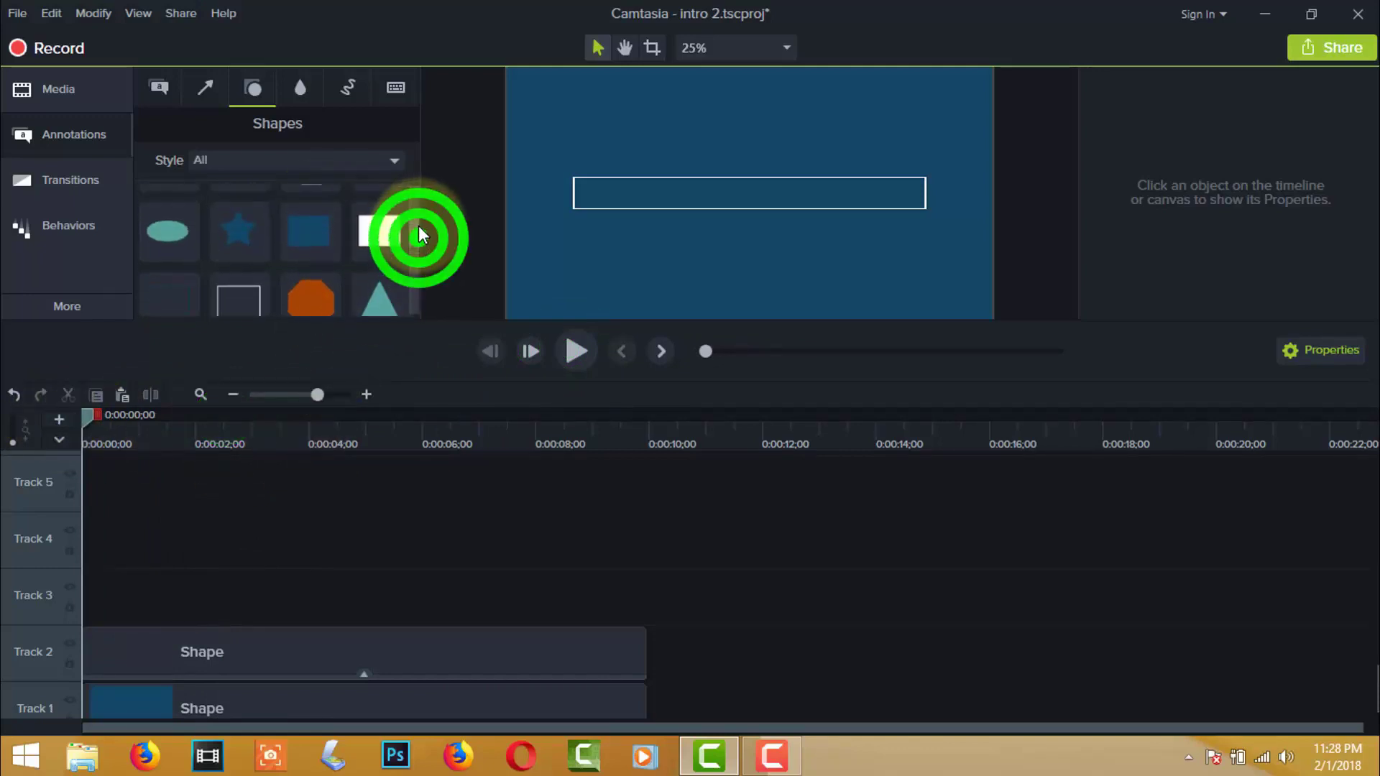
click(380, 232)
drag(381, 232, 79, 655)
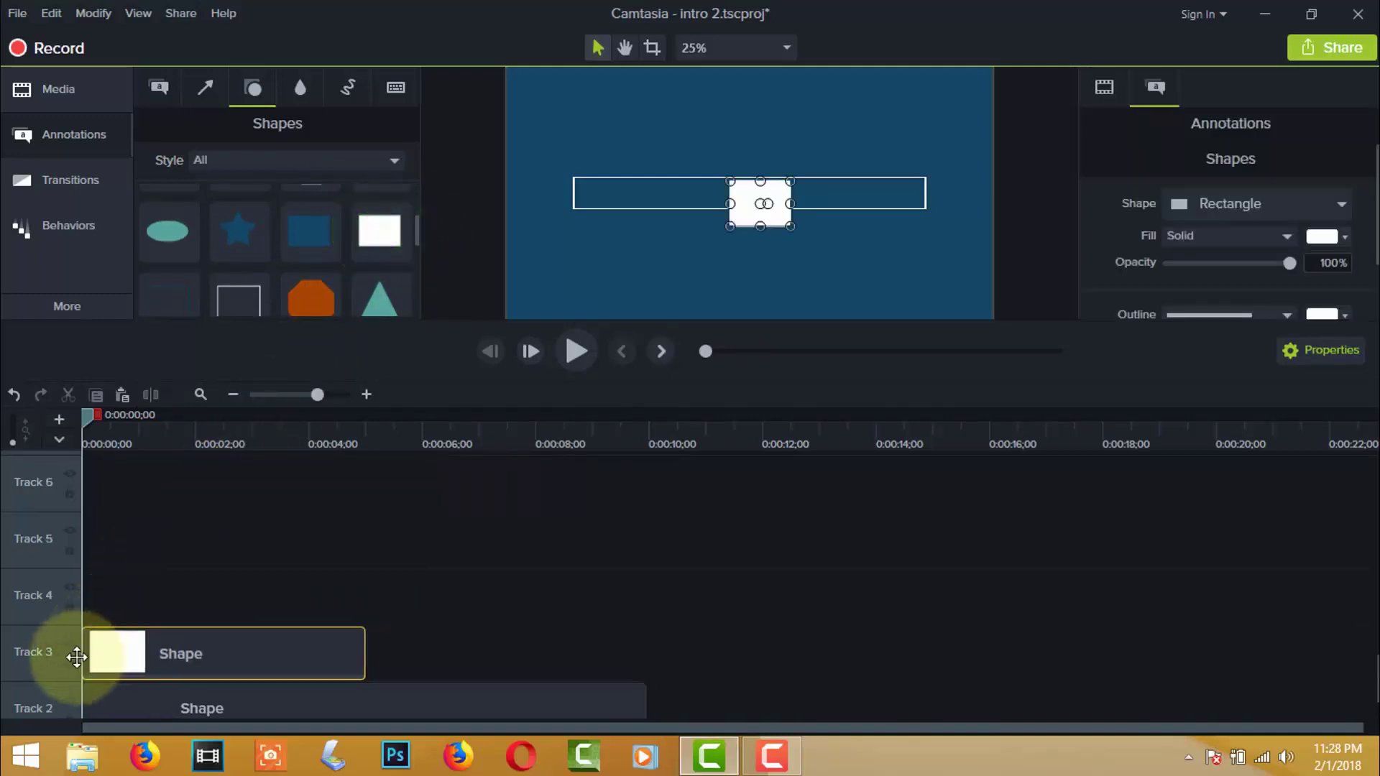
click(256, 640)
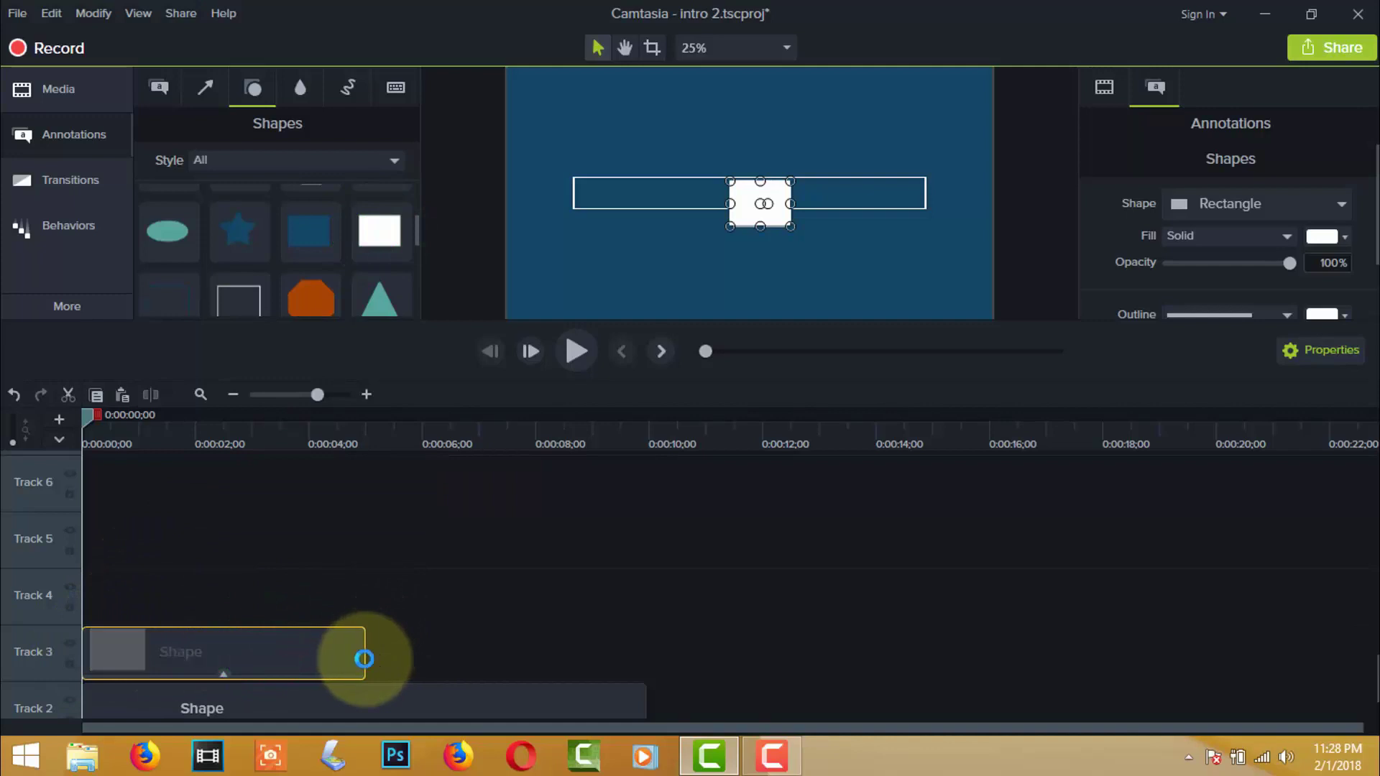
drag(364, 659, 638, 642)
click(508, 653)
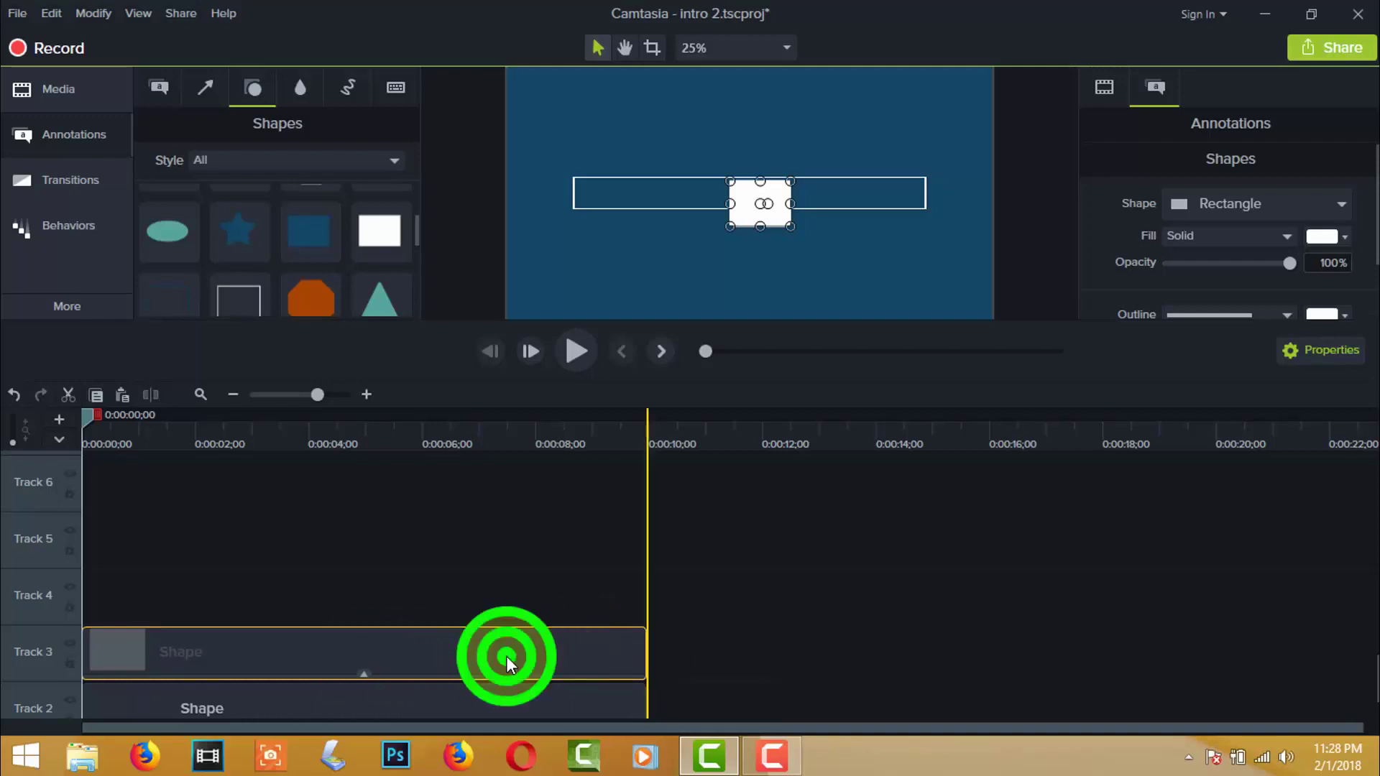
- Shrink the white rectangle to match the outlined bar's height
click(756, 210)
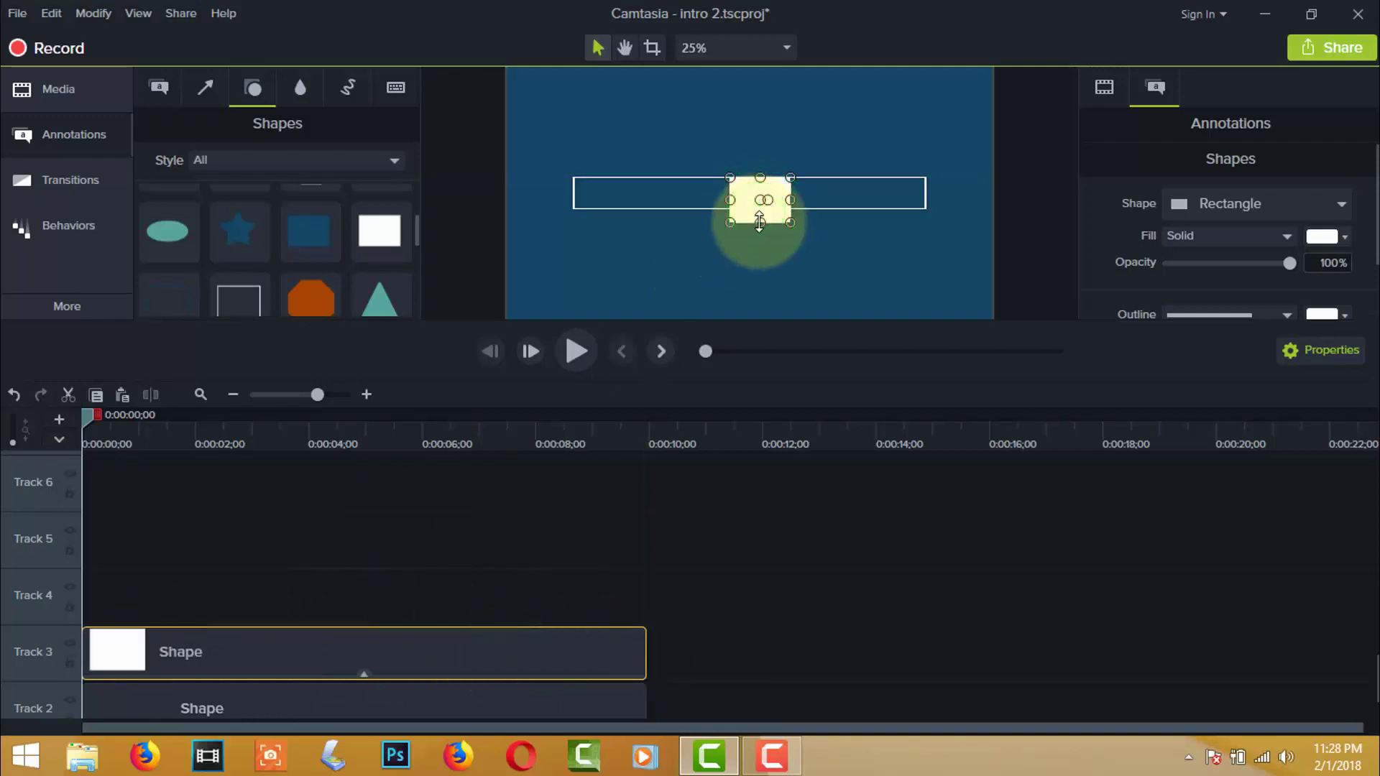
drag(760, 222, 760, 216)
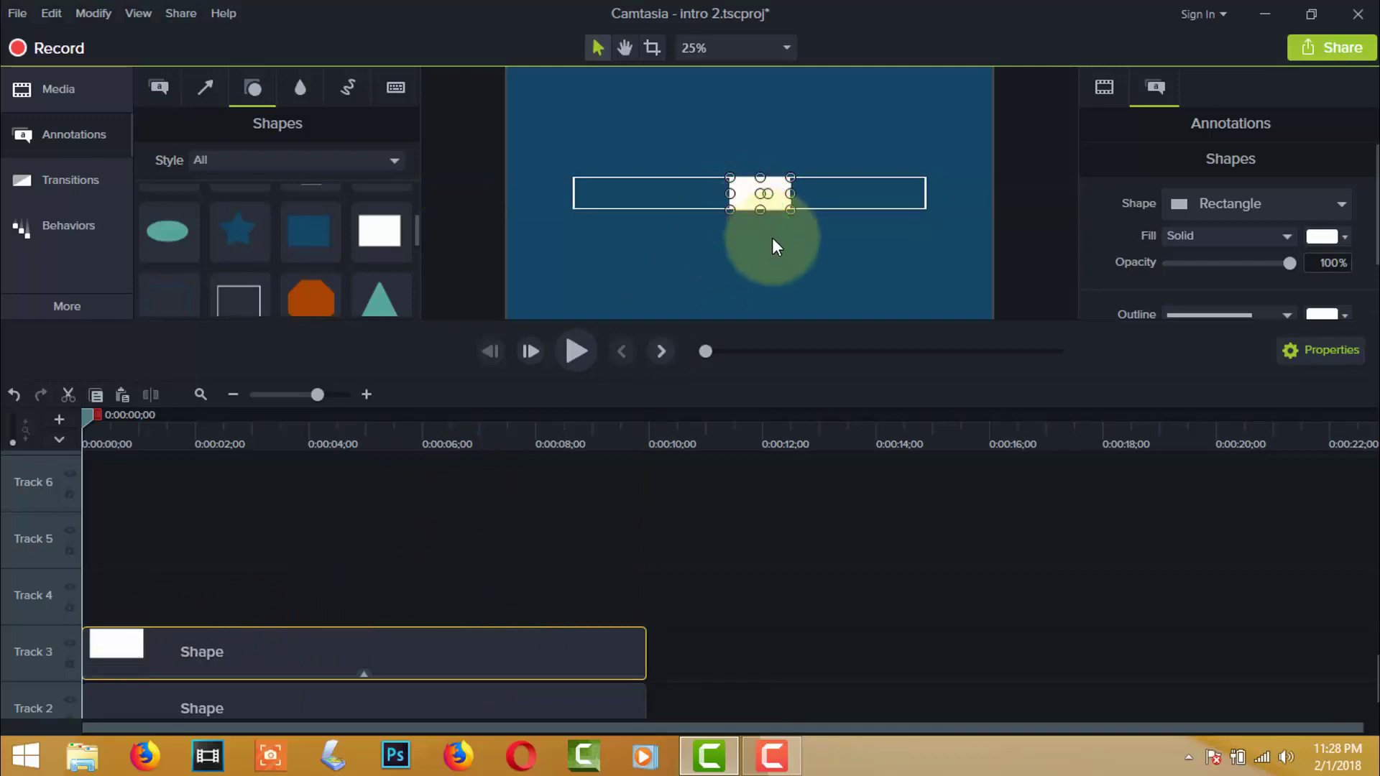
click(769, 237)
click(760, 194)
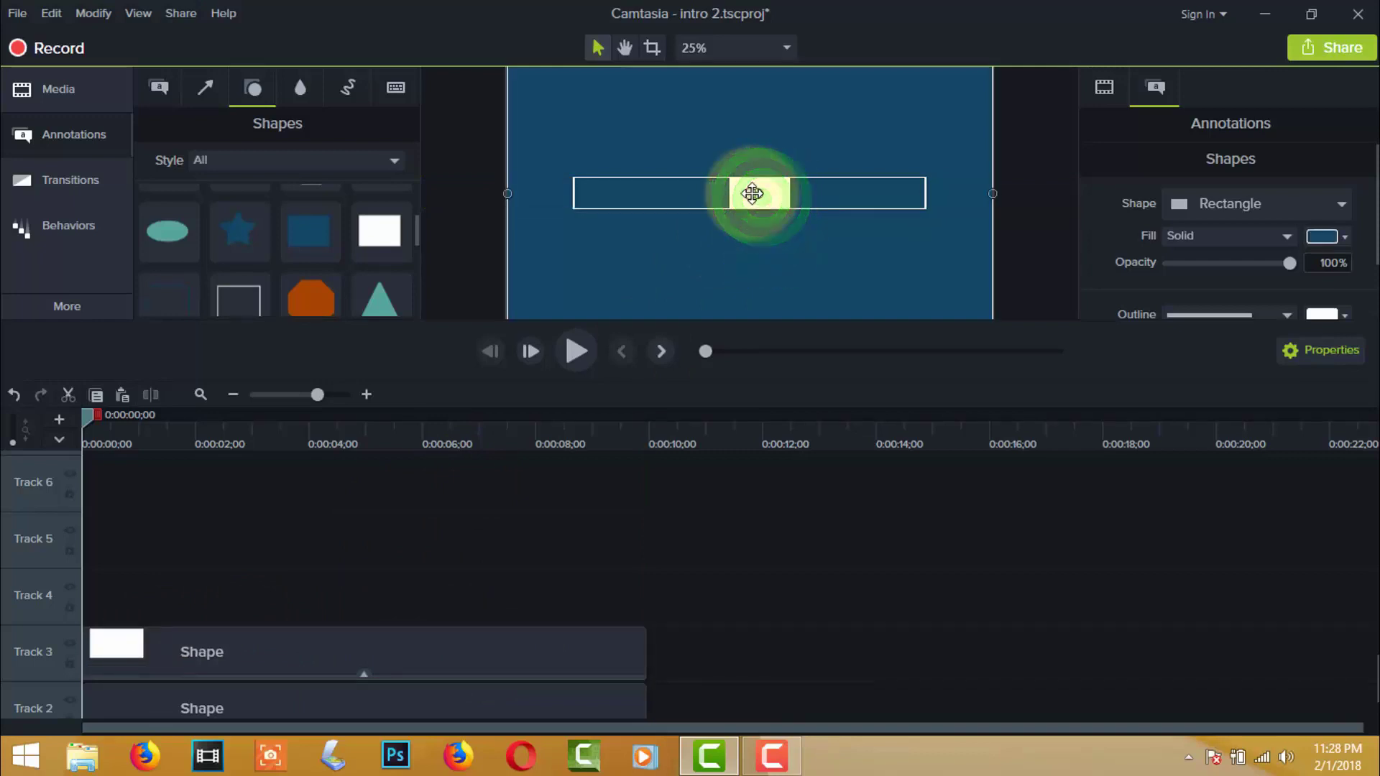
click(425, 645)
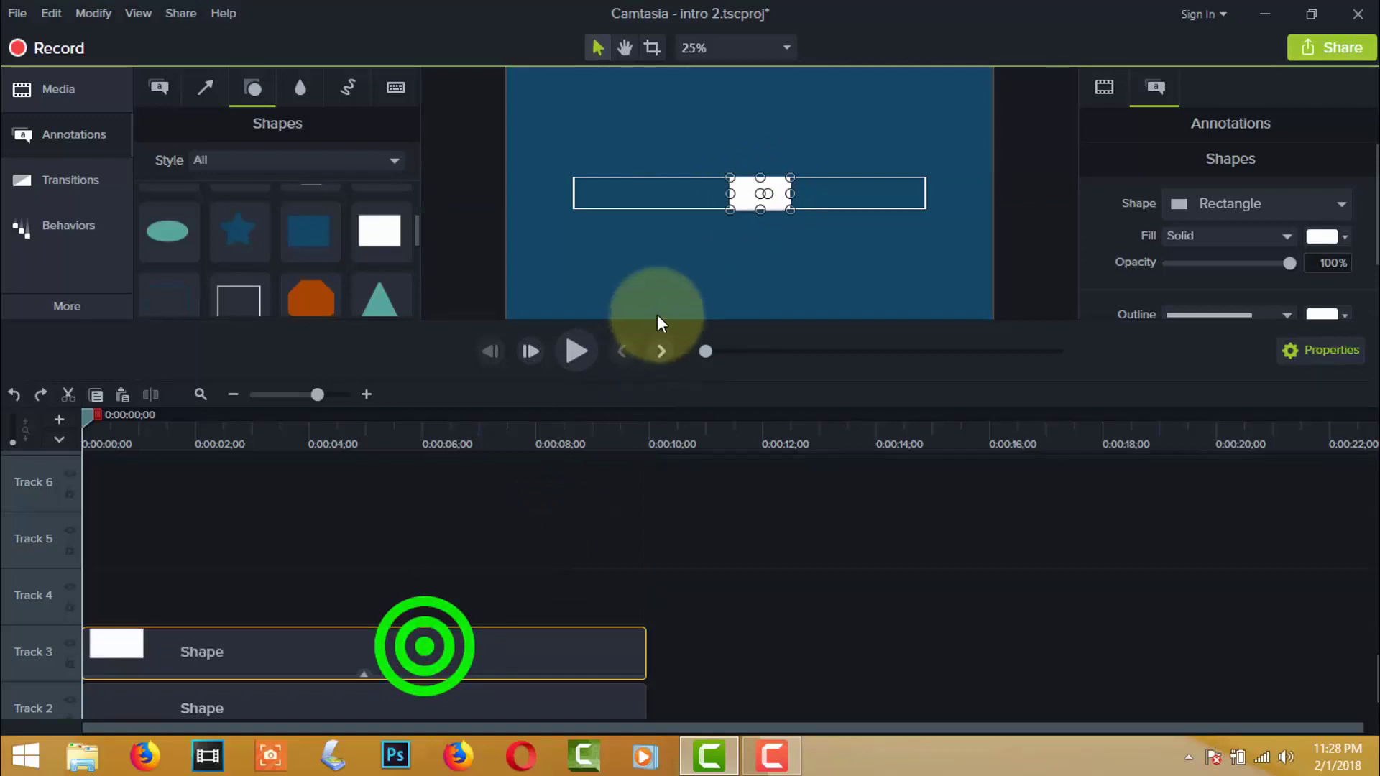
- Move the white rectangle to the bar's left end and narrow it into a small block
drag(746, 190, 601, 192)
click(616, 277)
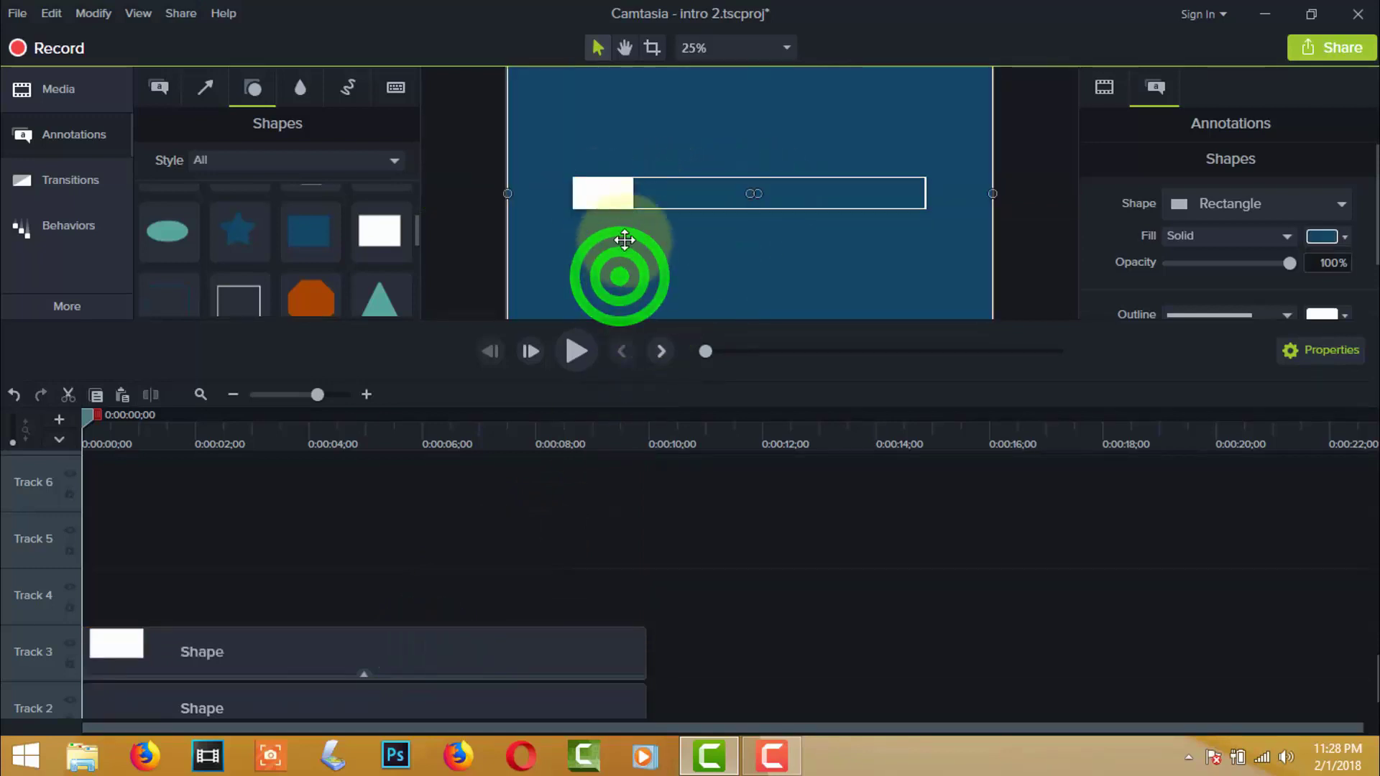
click(615, 191)
drag(632, 193, 599, 203)
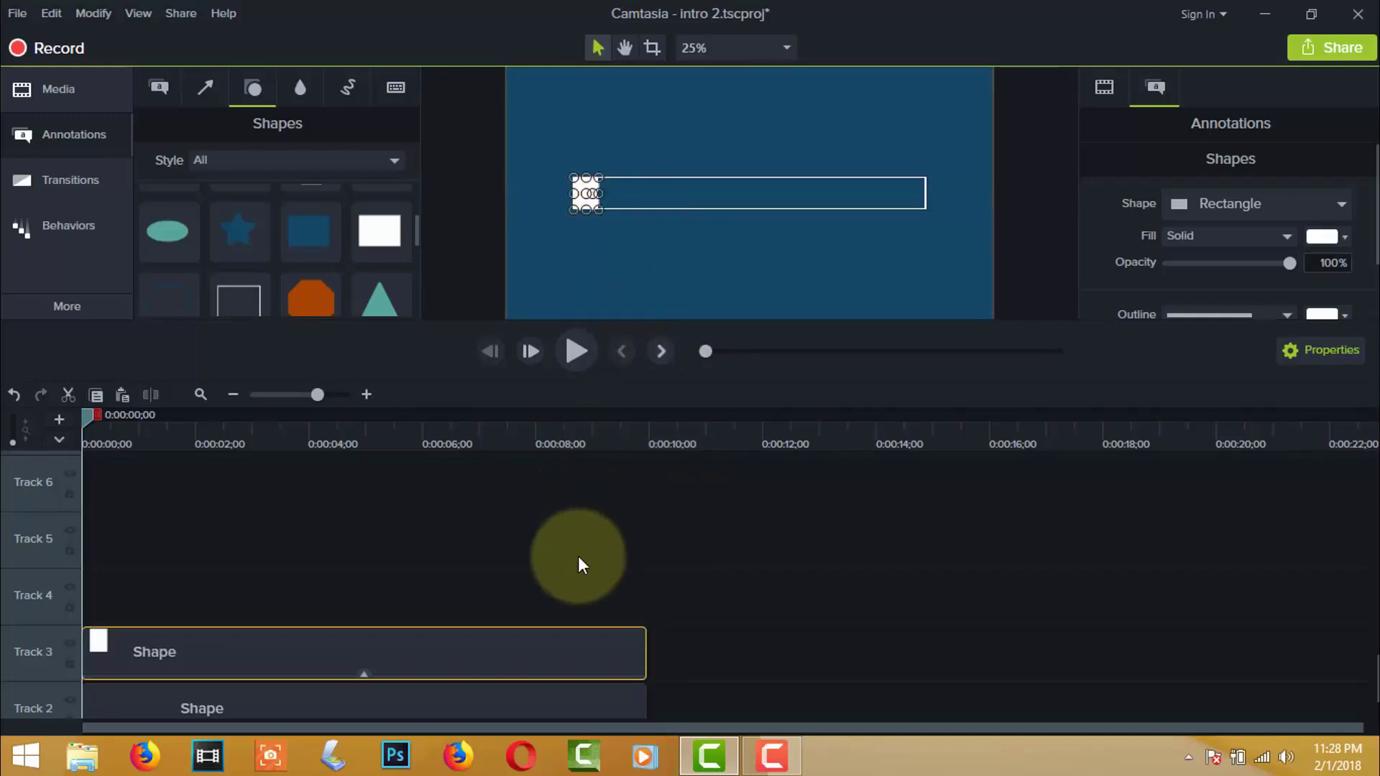
click(565, 575)
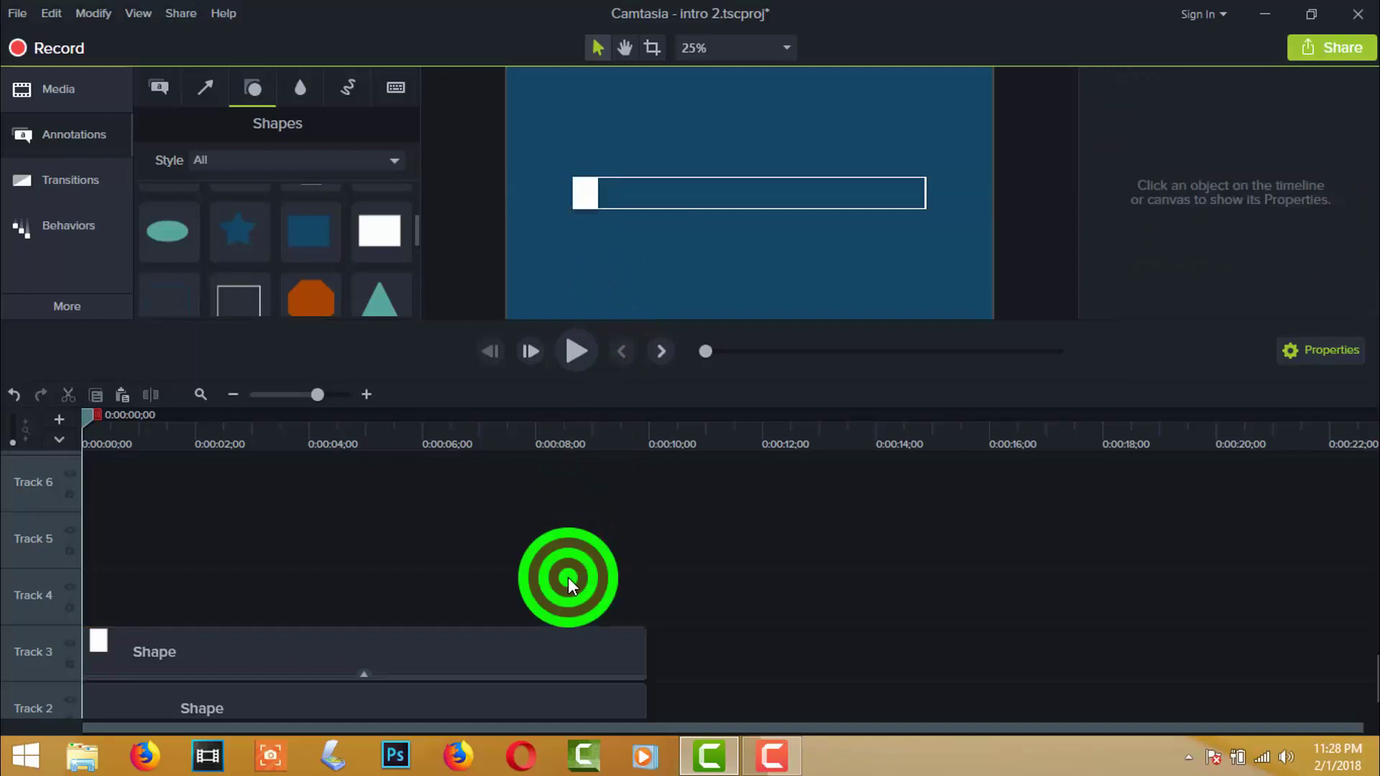
click(174, 657)
- Copy the white block clip and paste a copy on a new track at 0:00:01;00
click(347, 576)
click(302, 659)
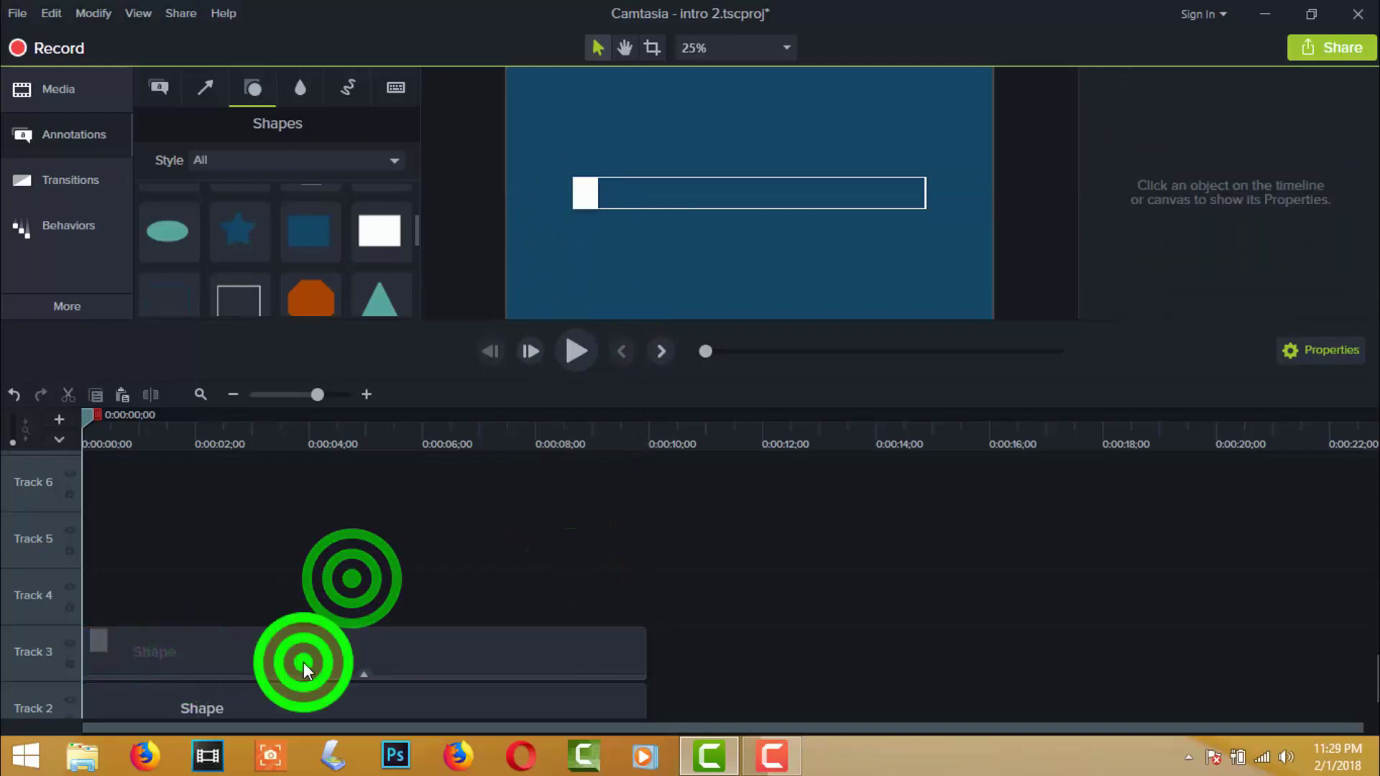
right_click(303, 662)
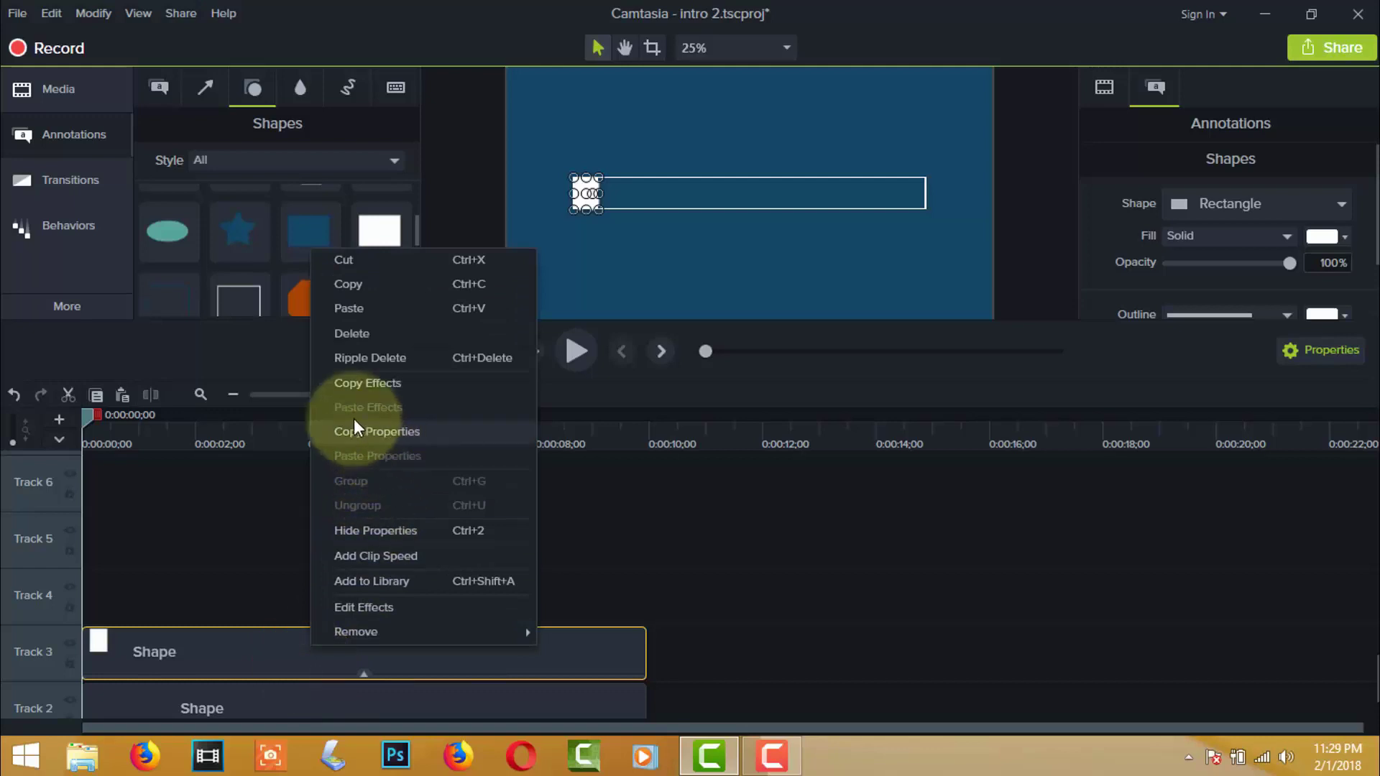
click(370, 289)
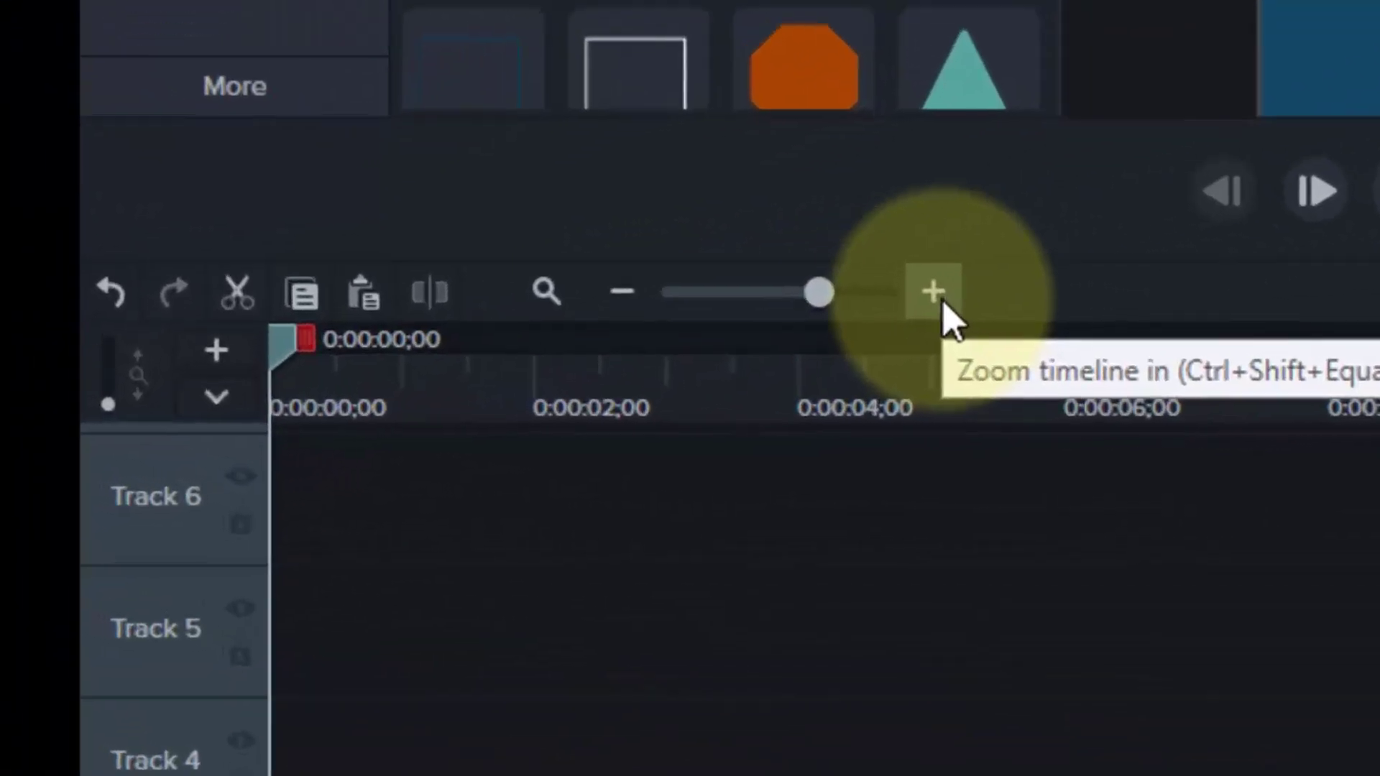
click(367, 395)
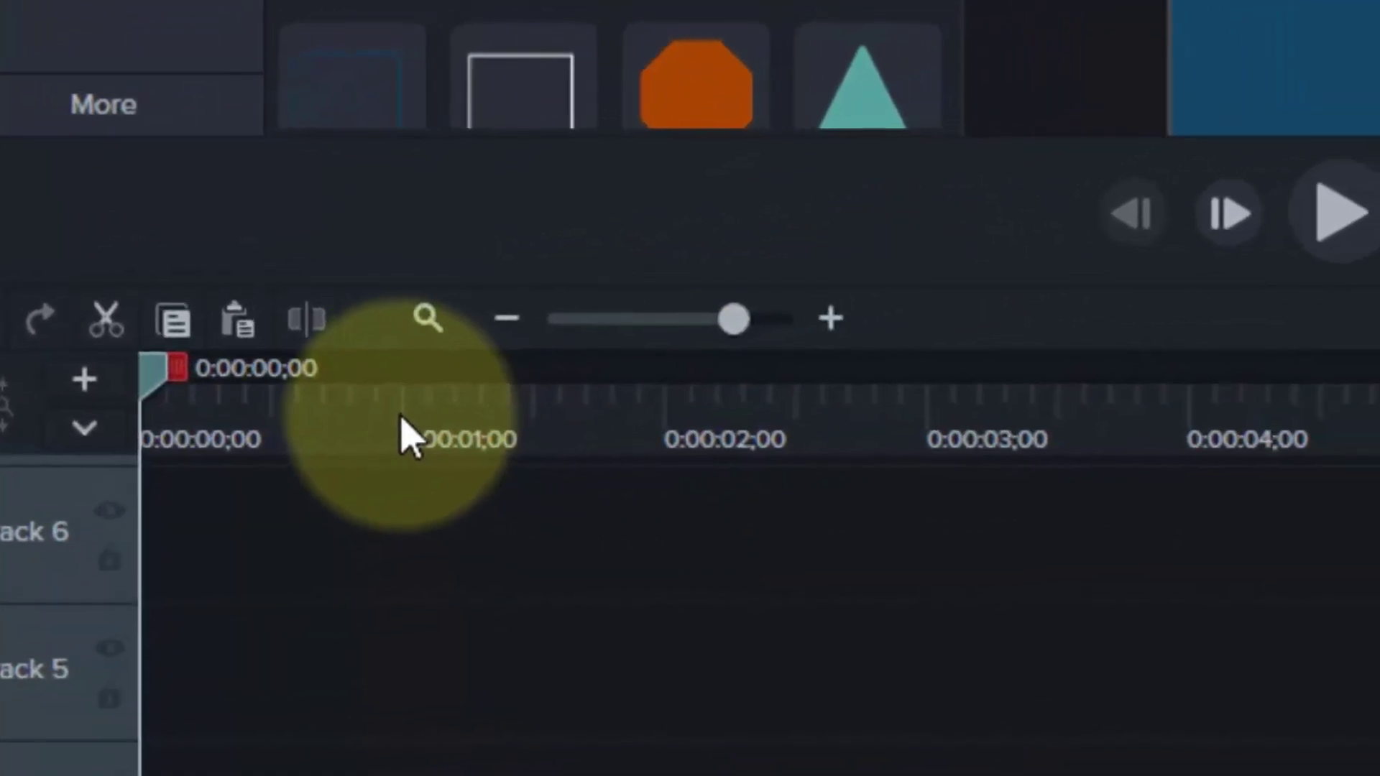
click(545, 395)
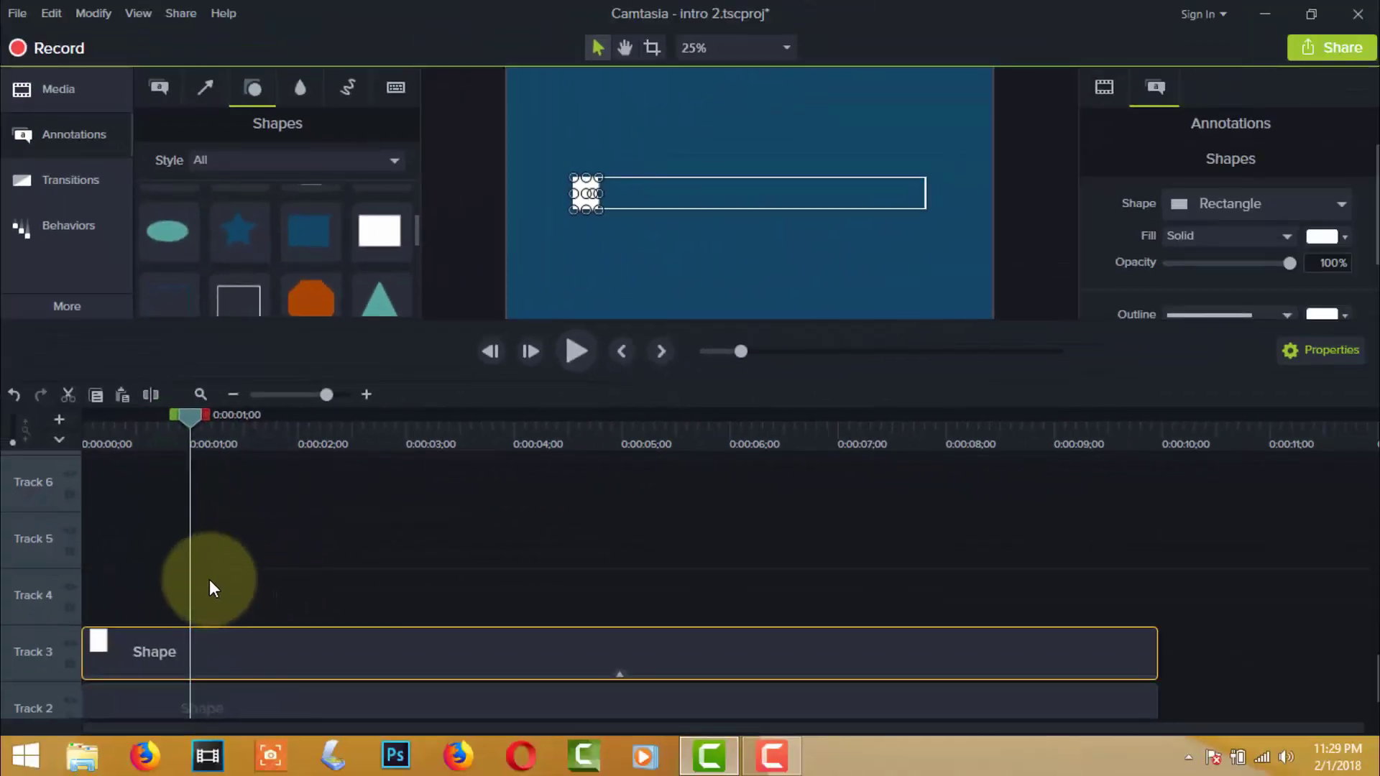
right_click(205, 589)
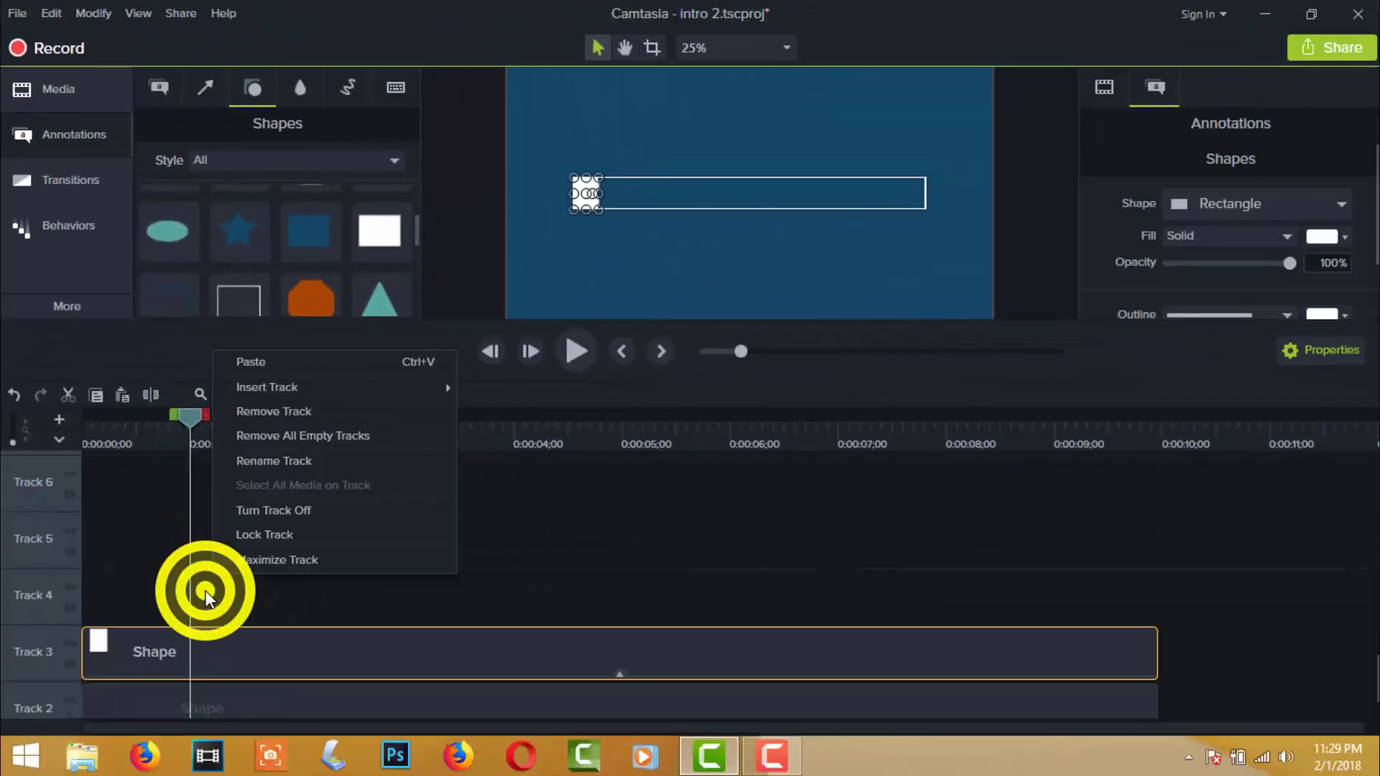
click(251, 362)
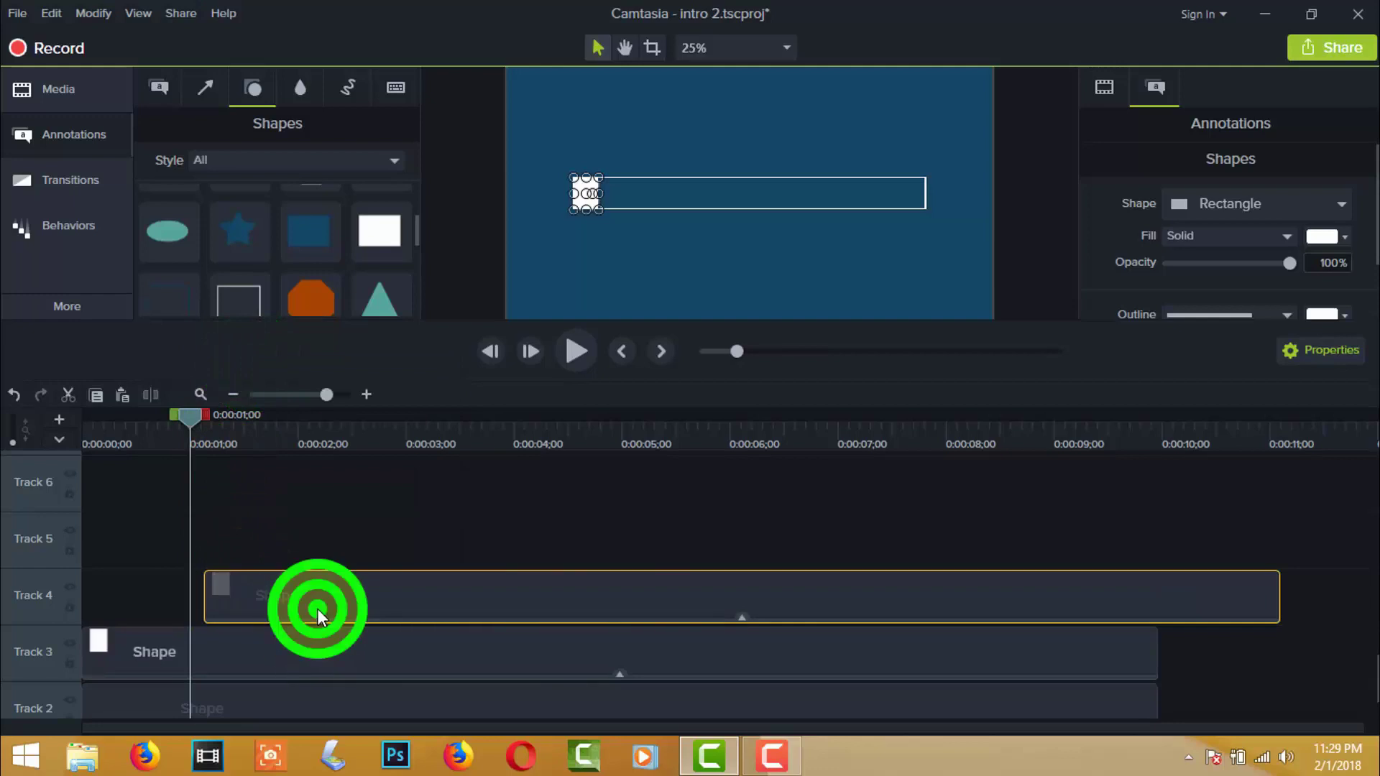
mouse_move(355, 602)
mouse_down()
mouse_move(299, 606)
mouse_move(335, 605)
mouse_up()
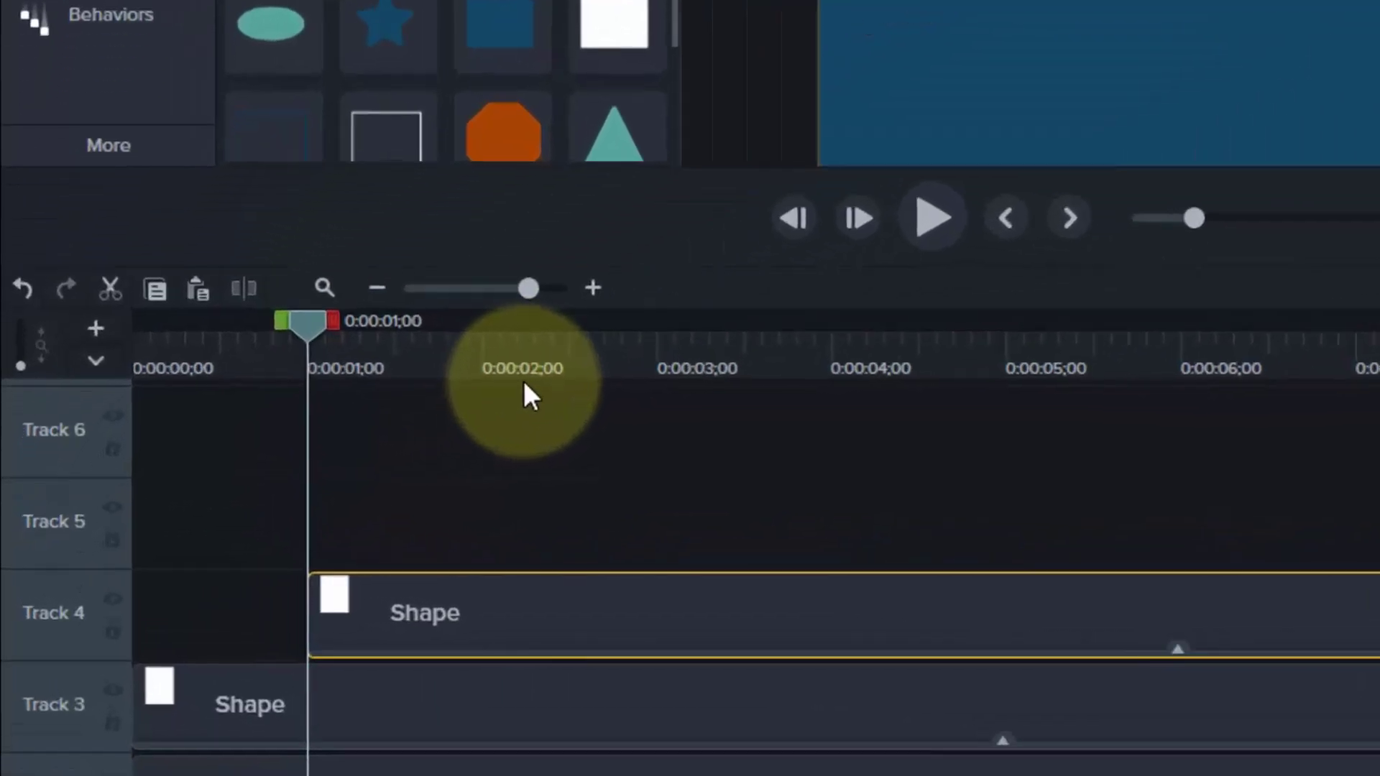
- Paste further block copies at the 2, 3 and 4 second marks
click(482, 363)
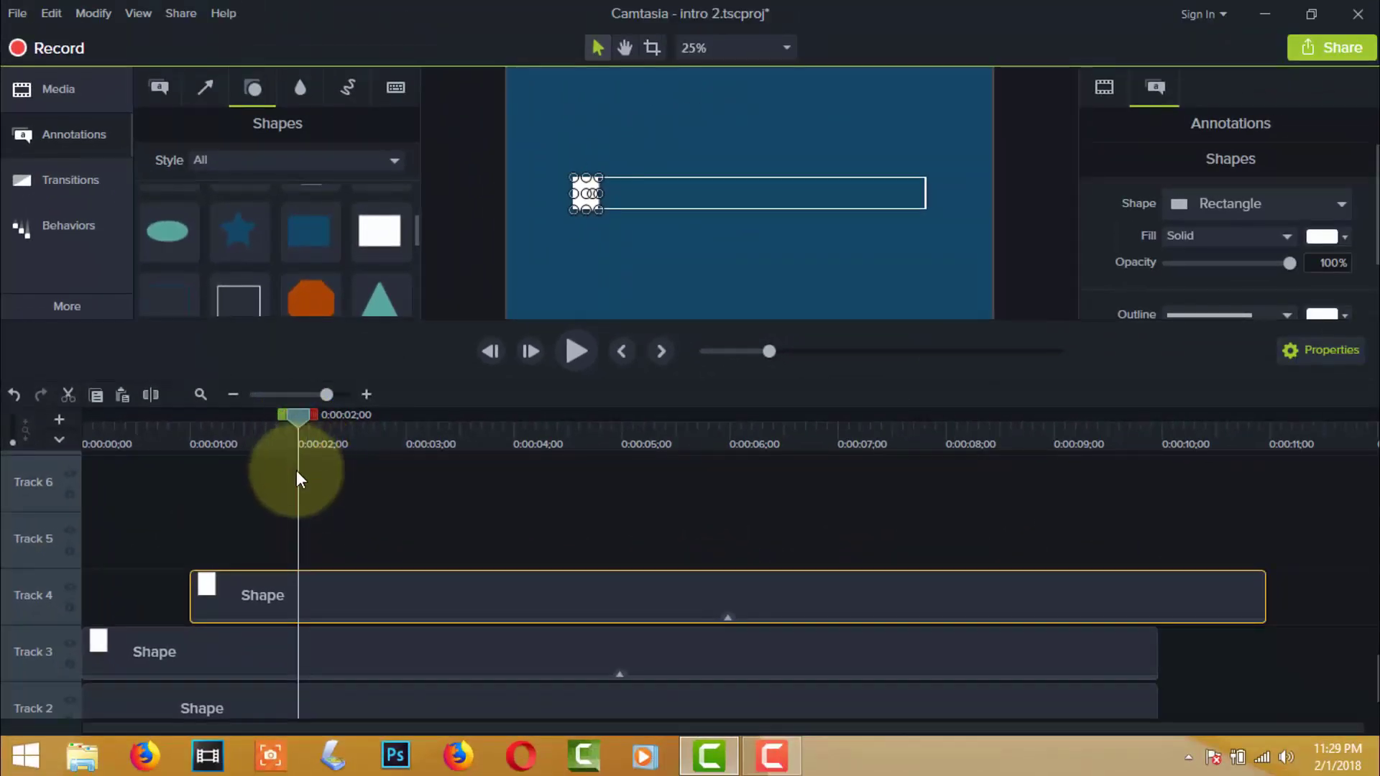
right_click(296, 421)
right_click(300, 418)
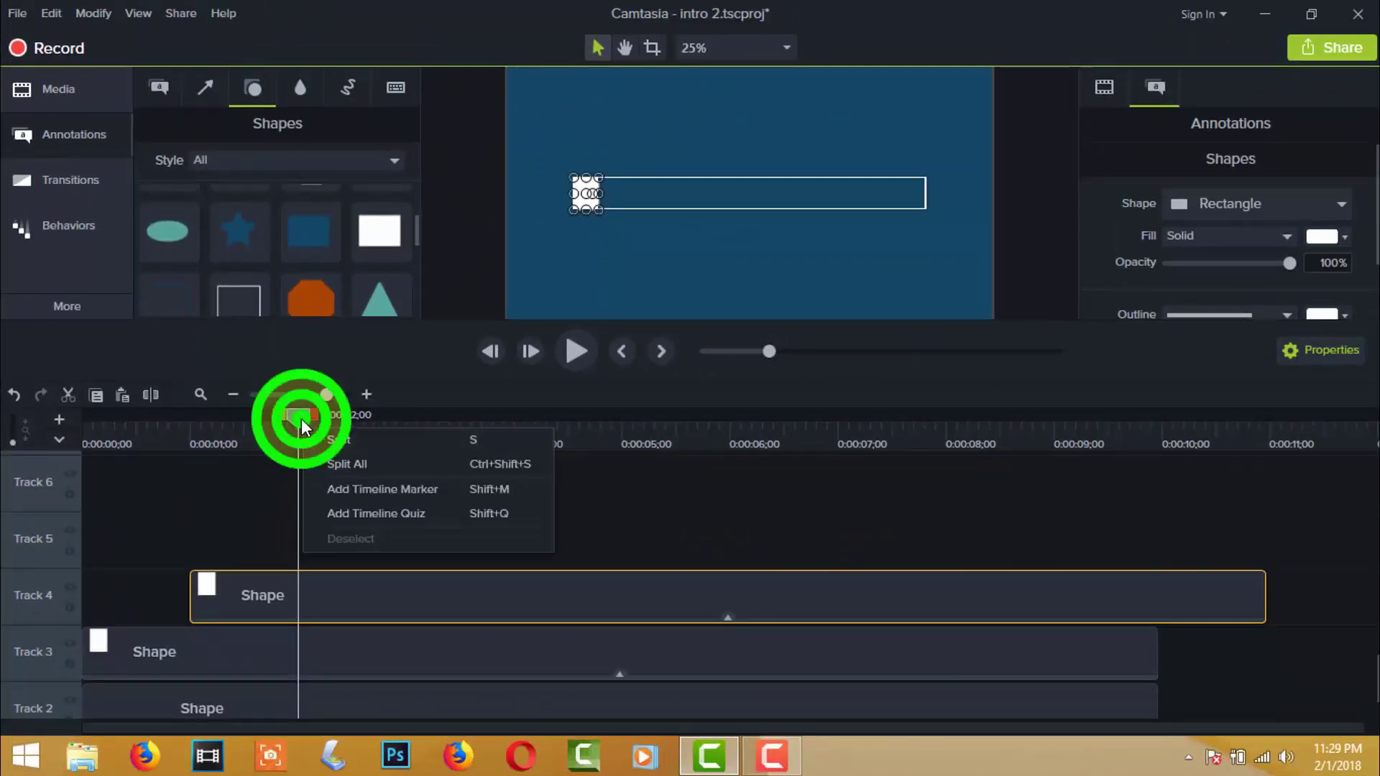
key(Escape)
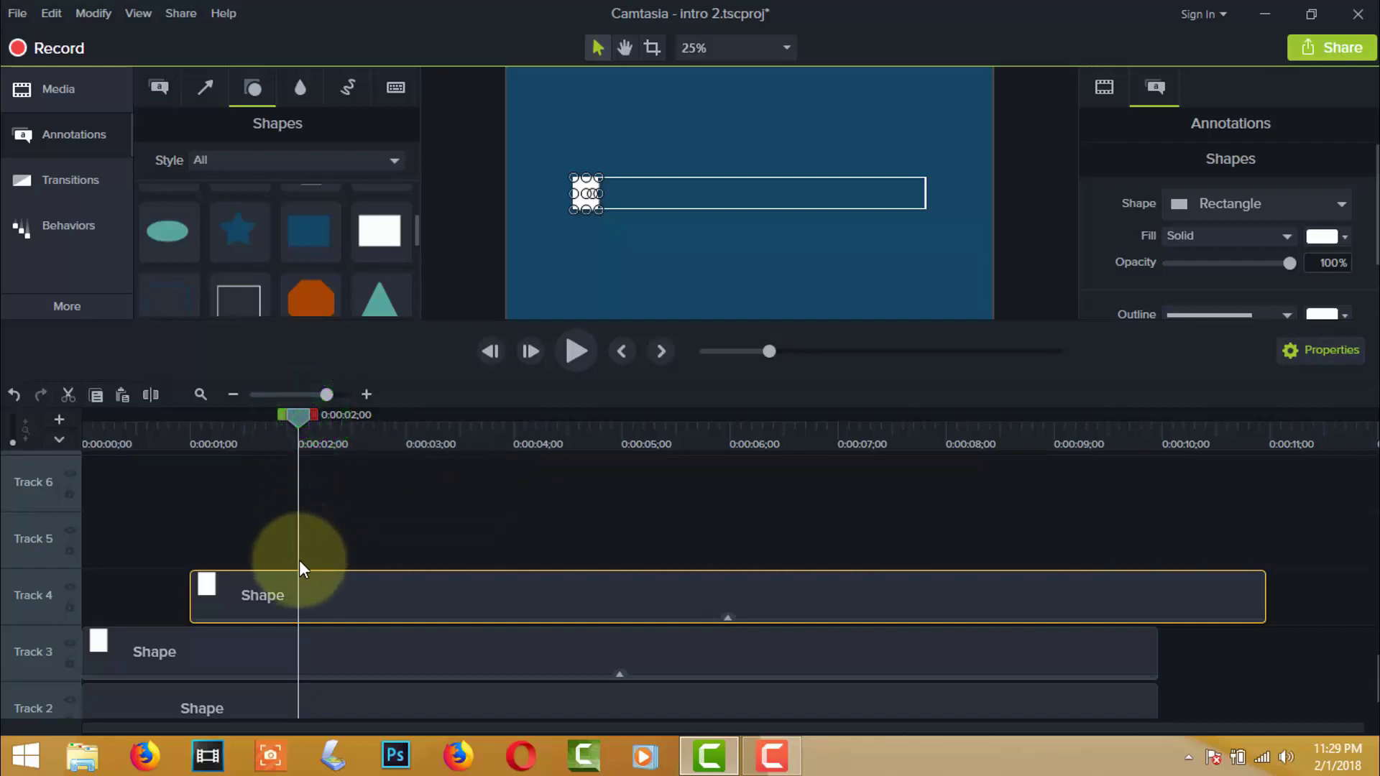
key(ctrl+v)
click(391, 542)
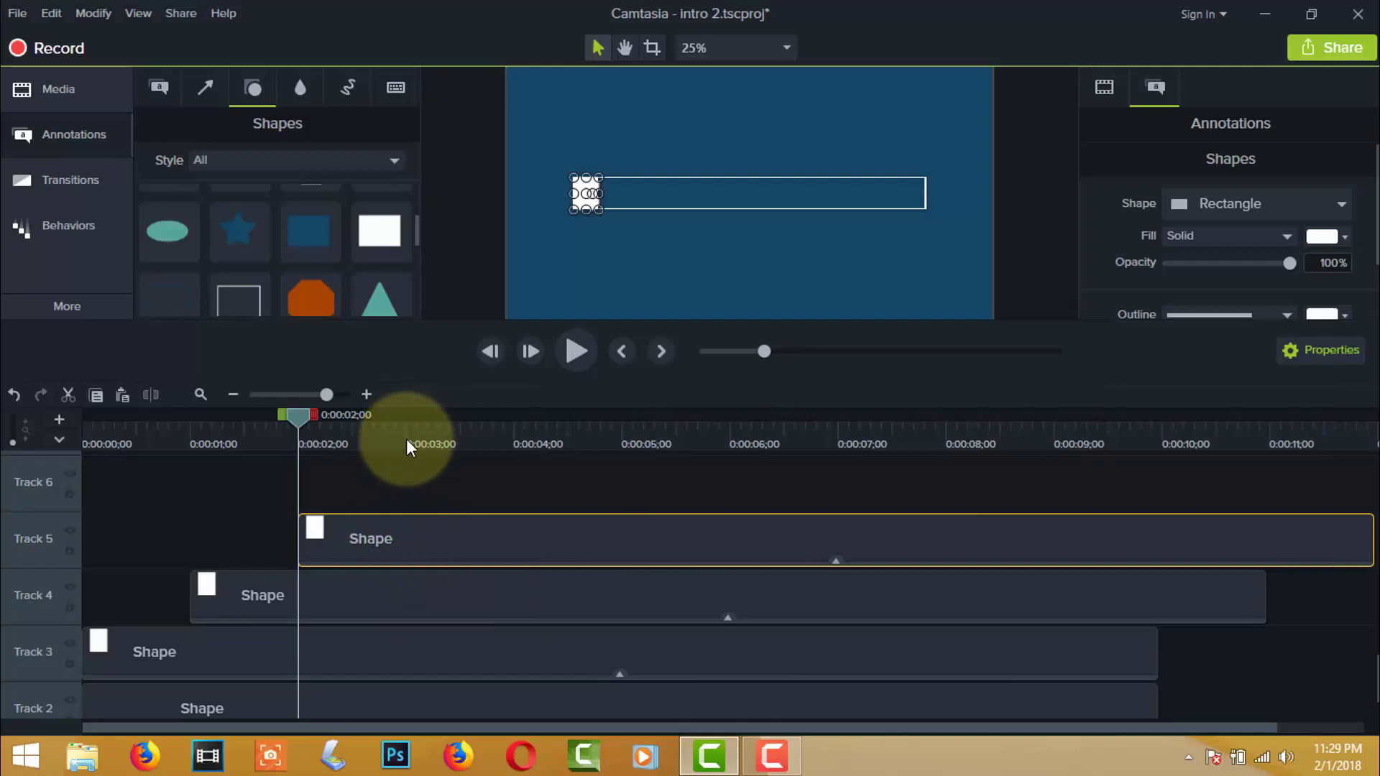
click(406, 439)
key(ctrl+v)
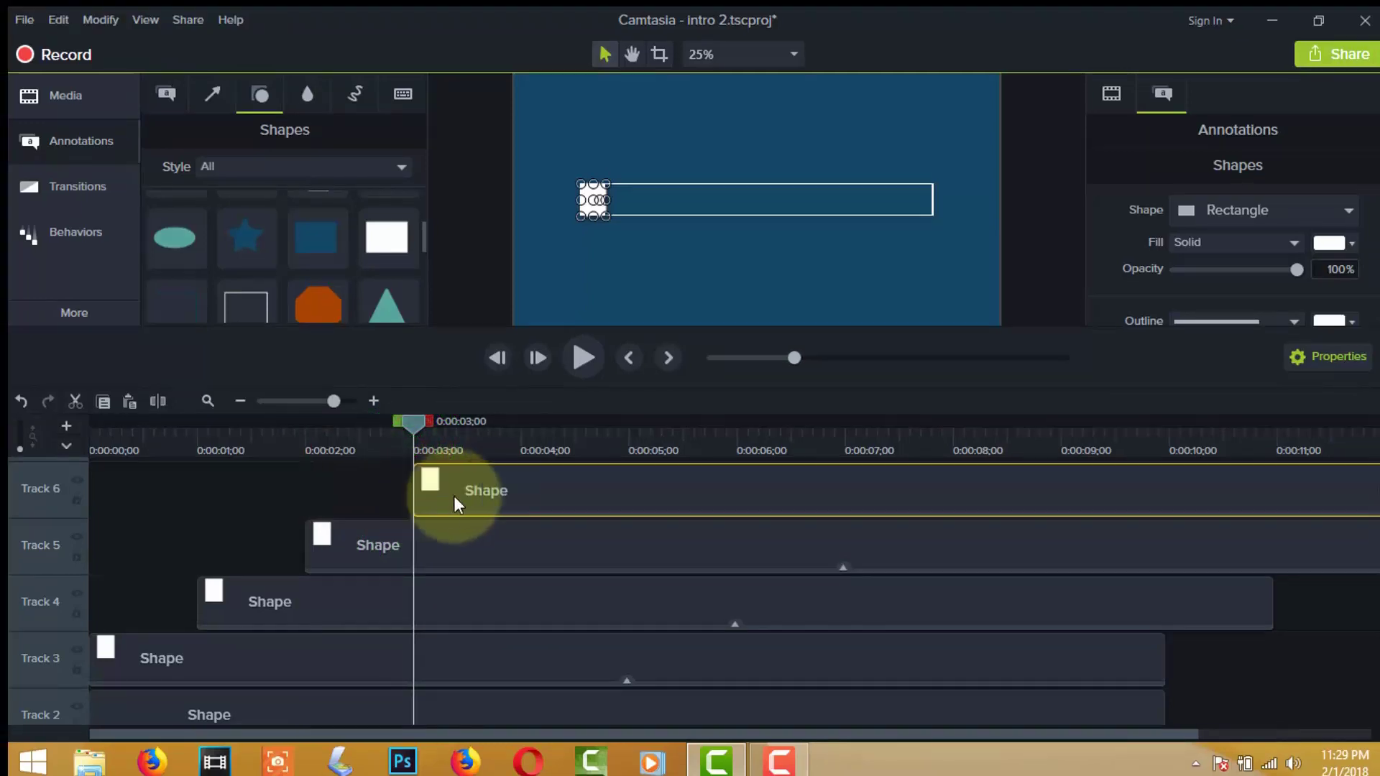
scroll(552, 521, up, 2)
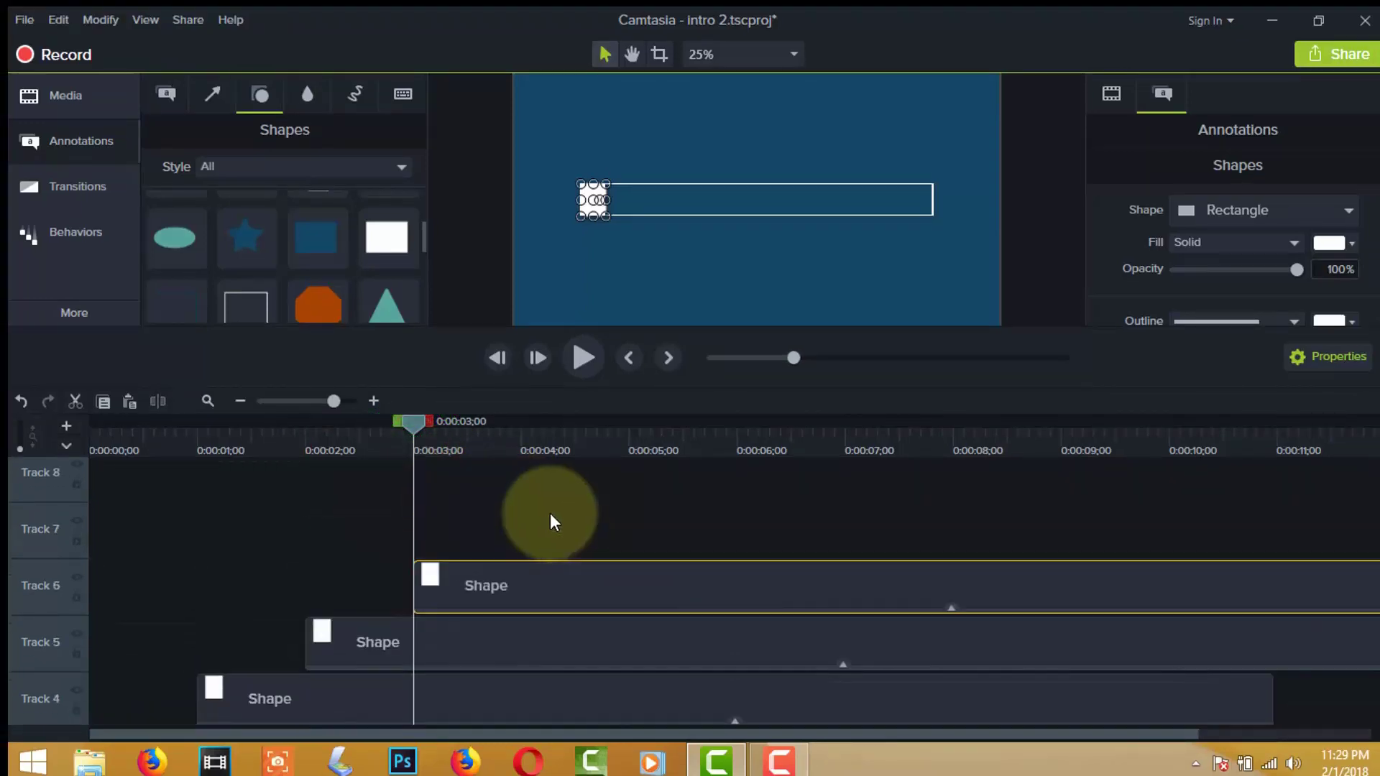
click(520, 444)
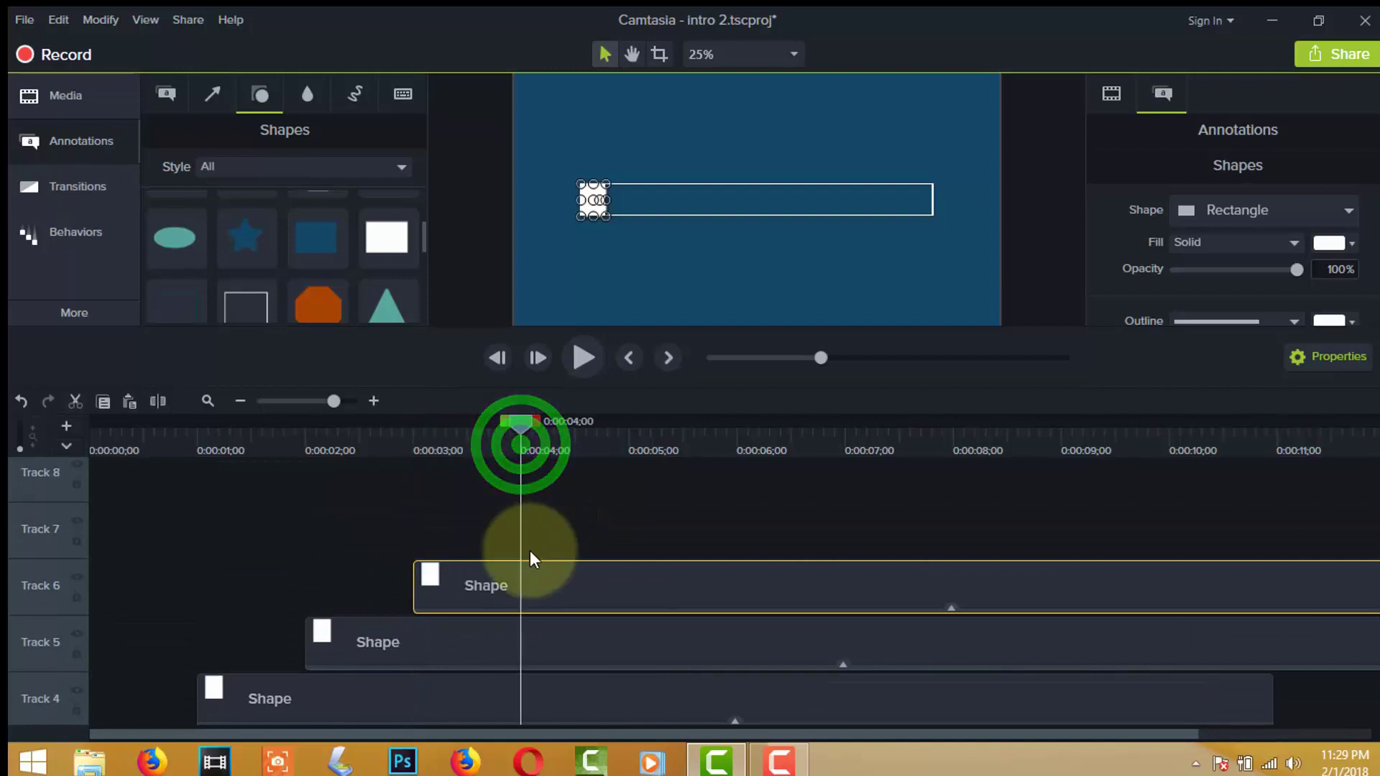
key(ctrl+v)
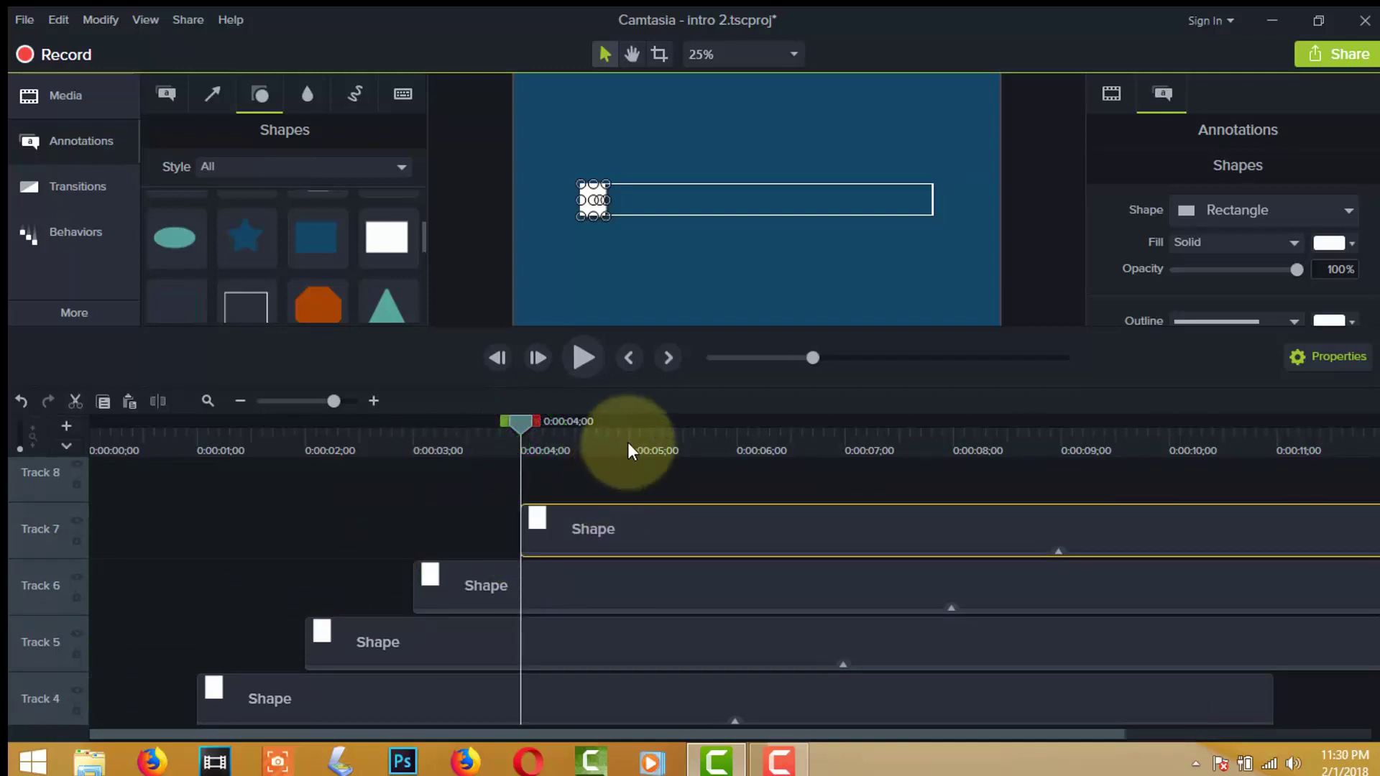
- Paste block copies at 5, 6, 7, 8 and 9 seconds, the last landing on Track 12
click(628, 442)
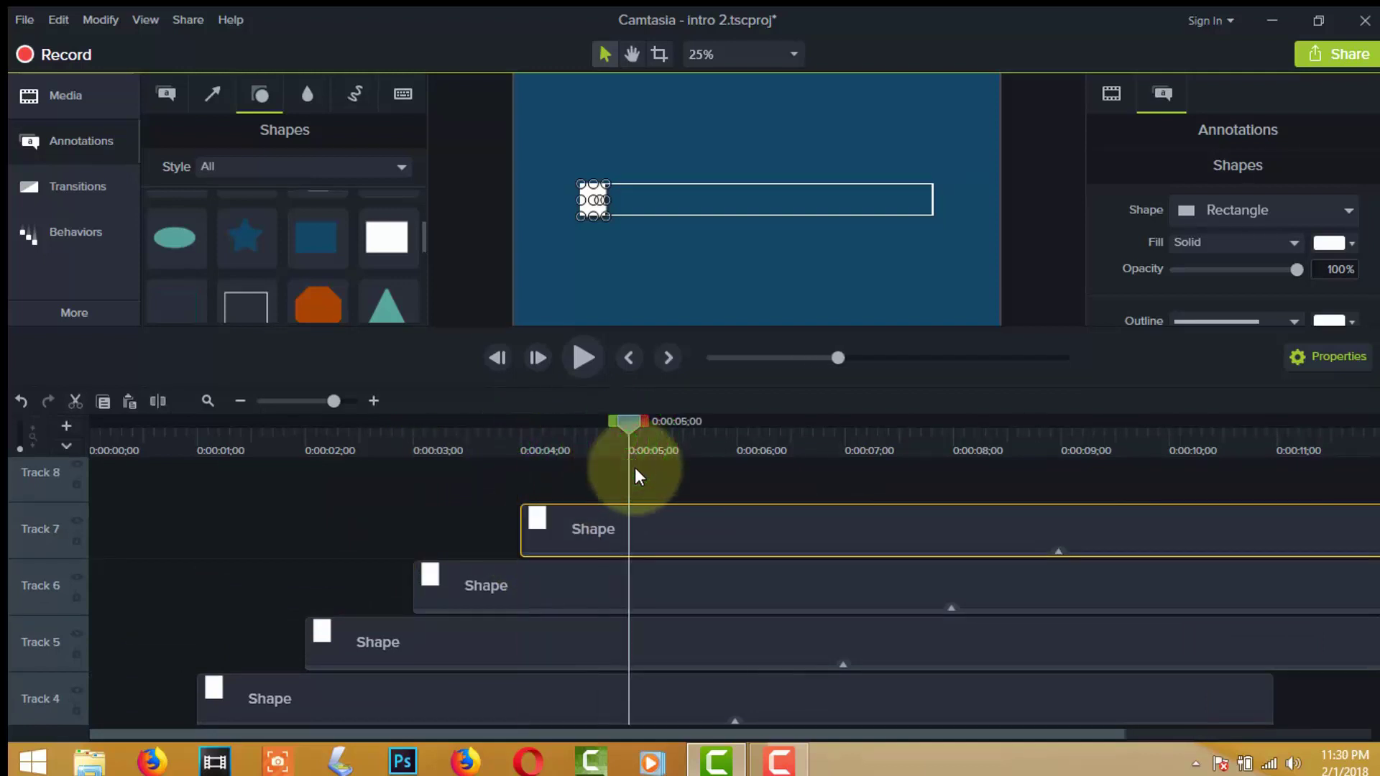
key(ctrl+v)
click(788, 499)
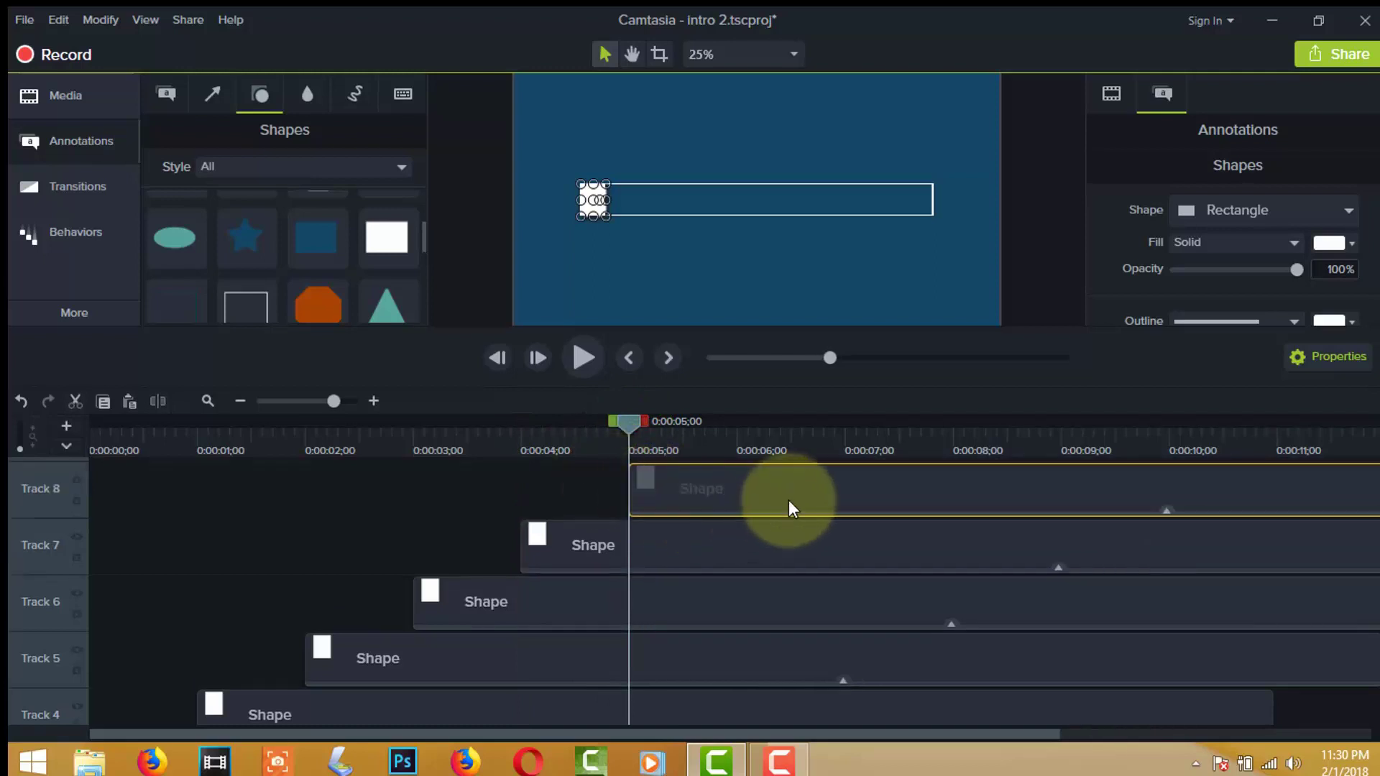
click(737, 442)
key(ctrl+v)
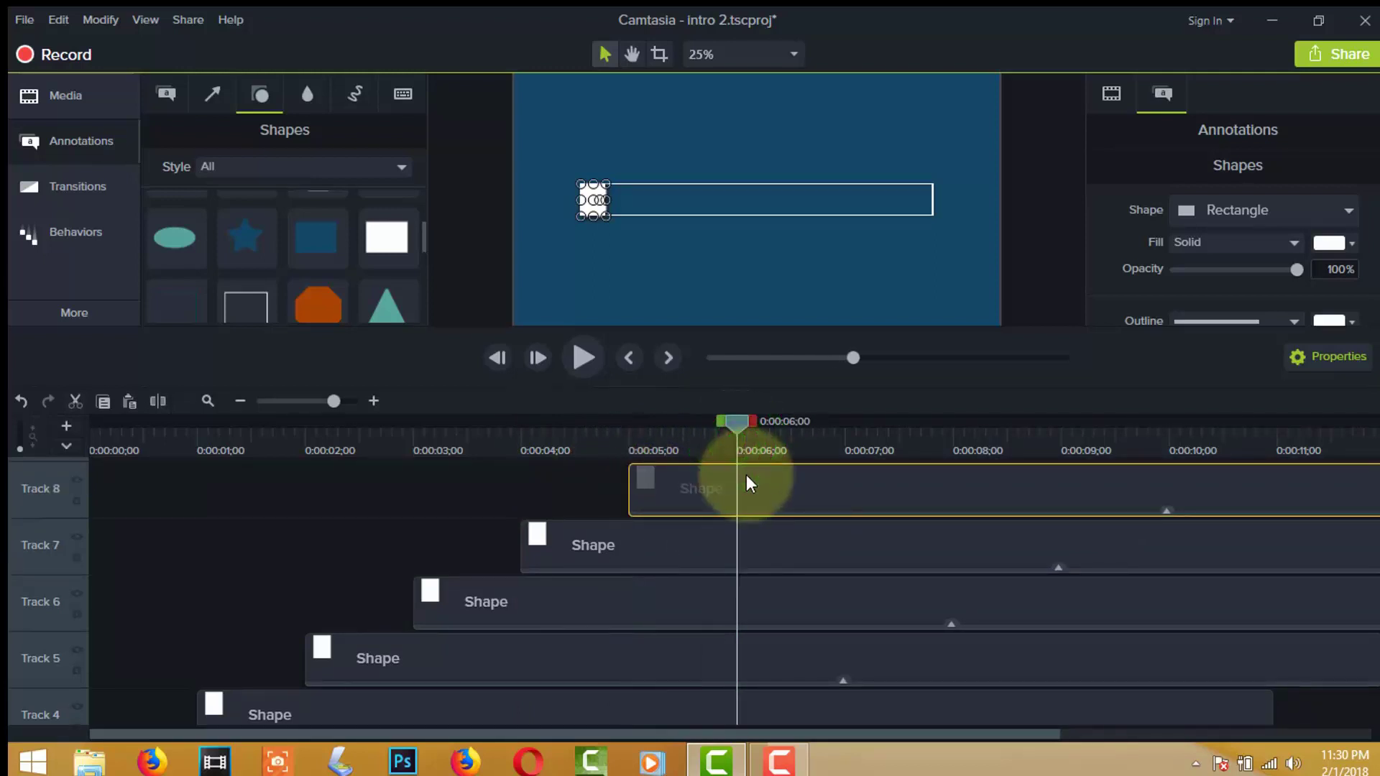
click(845, 444)
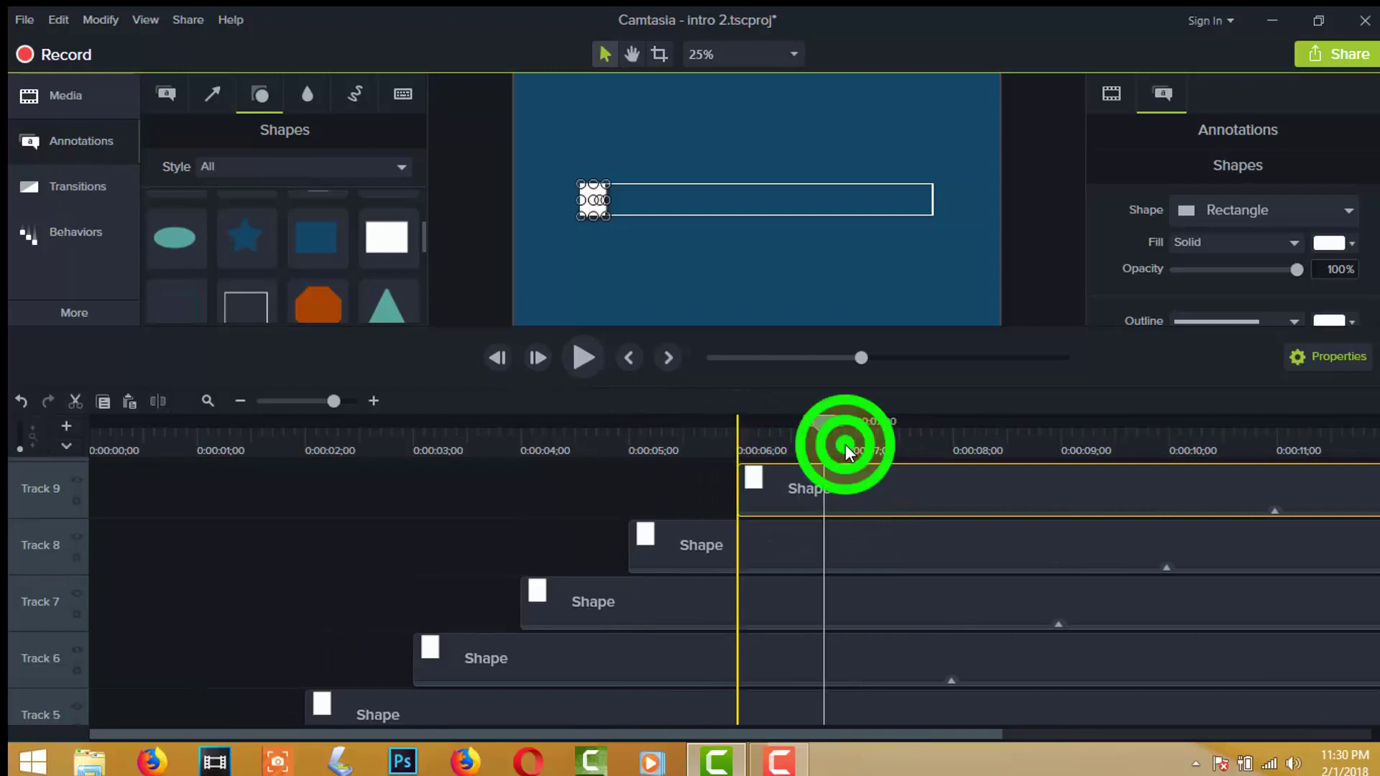
key(ctrl+v)
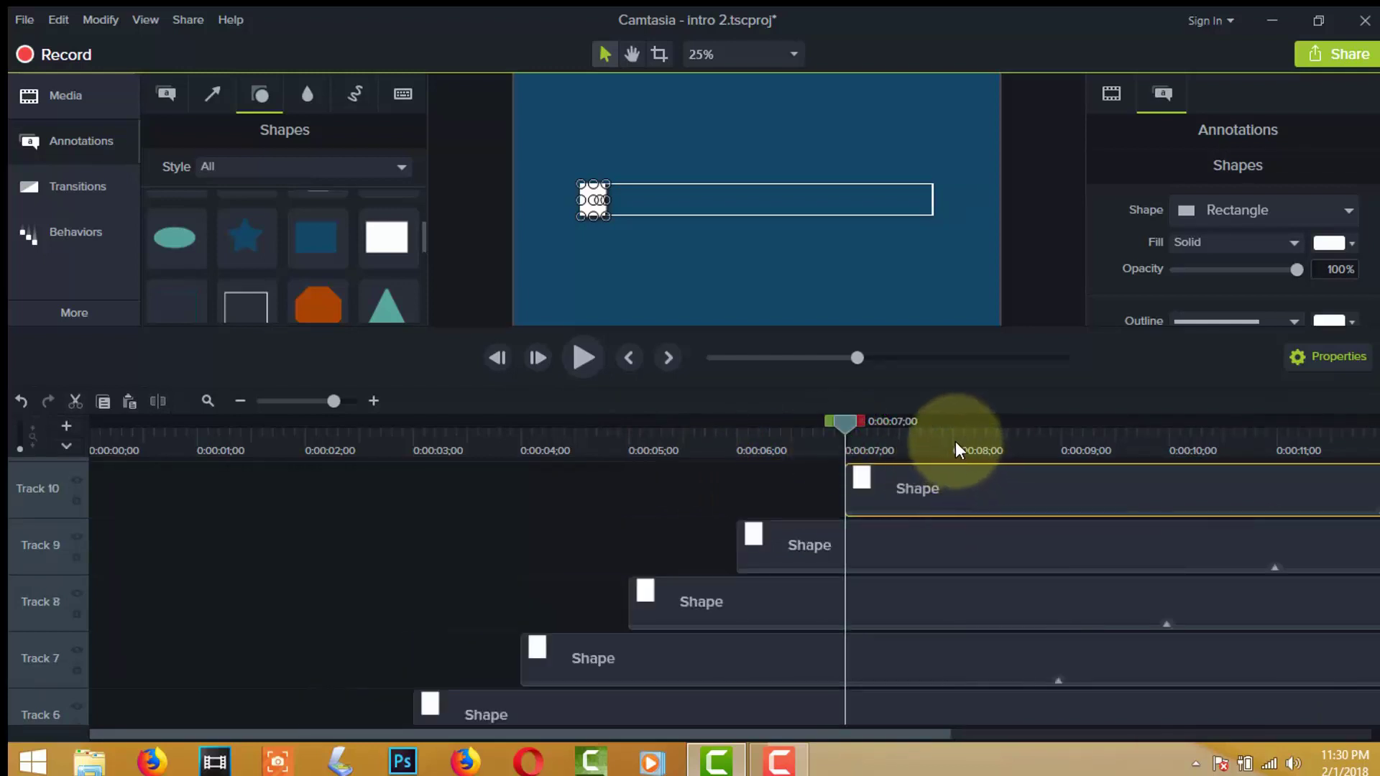
click(953, 438)
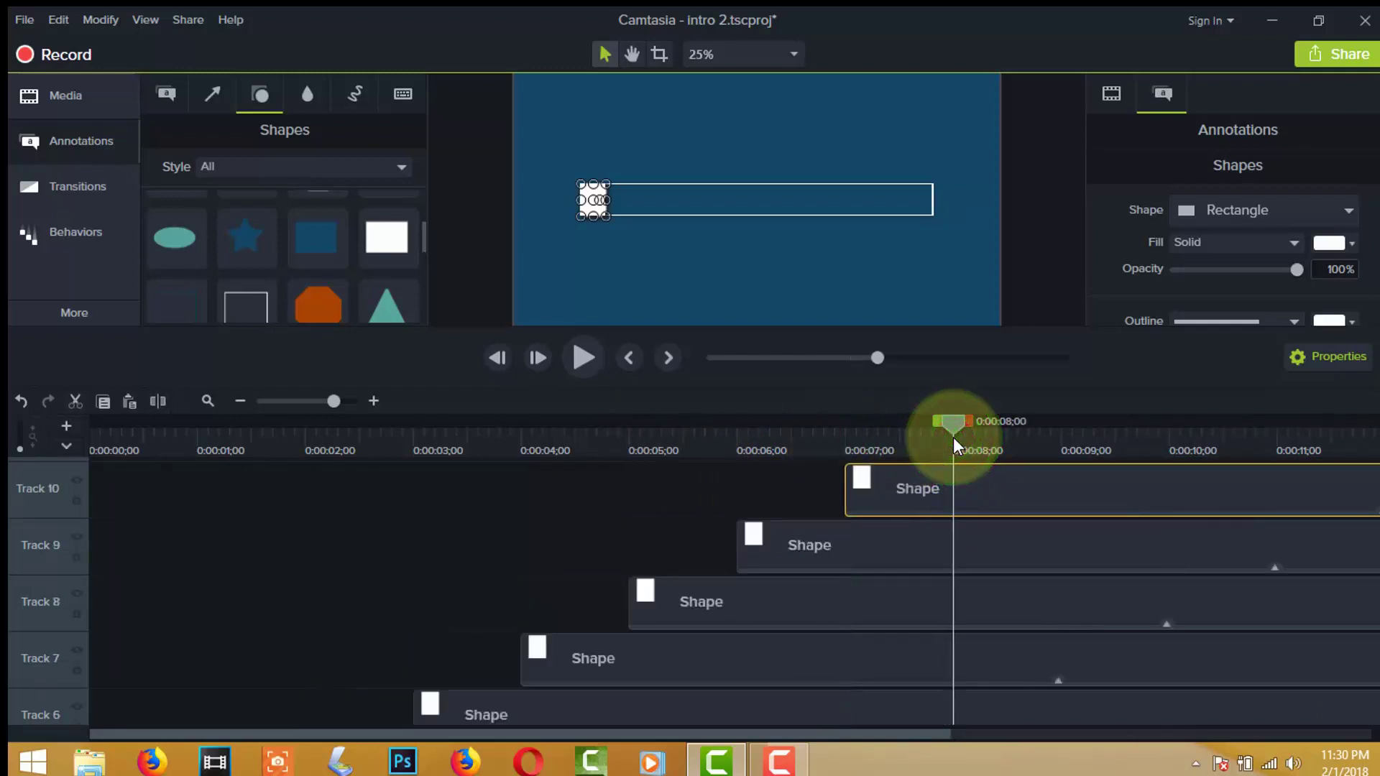
key(ctrl+v)
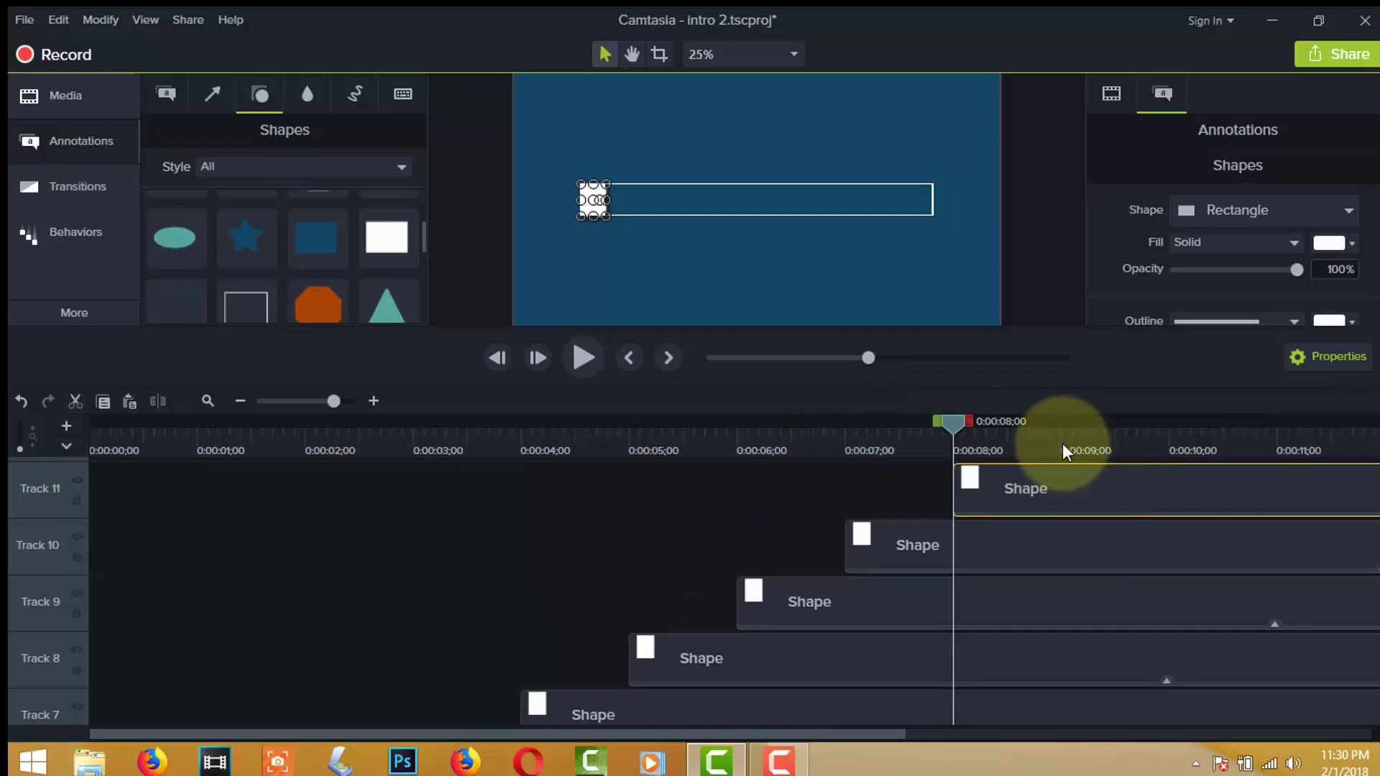
click(1063, 446)
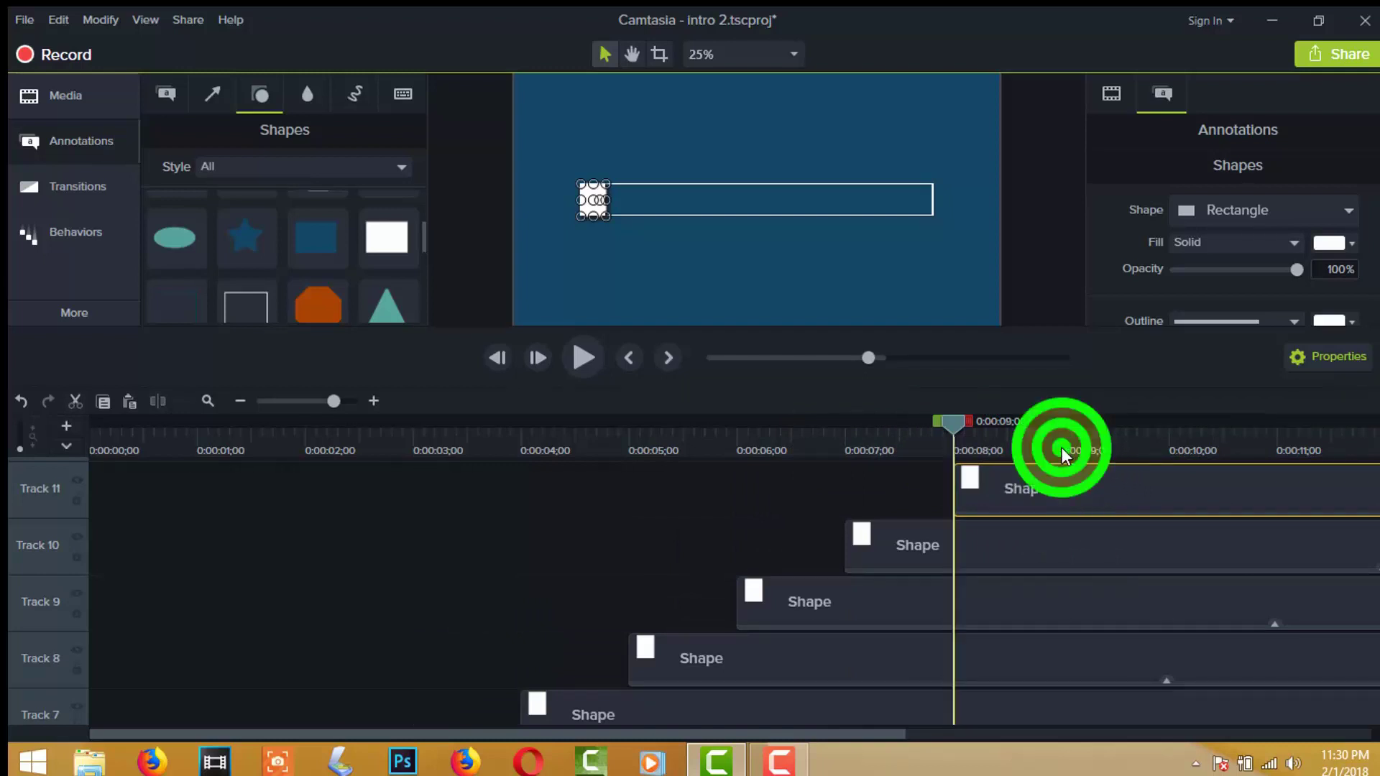
key(ctrl+v)
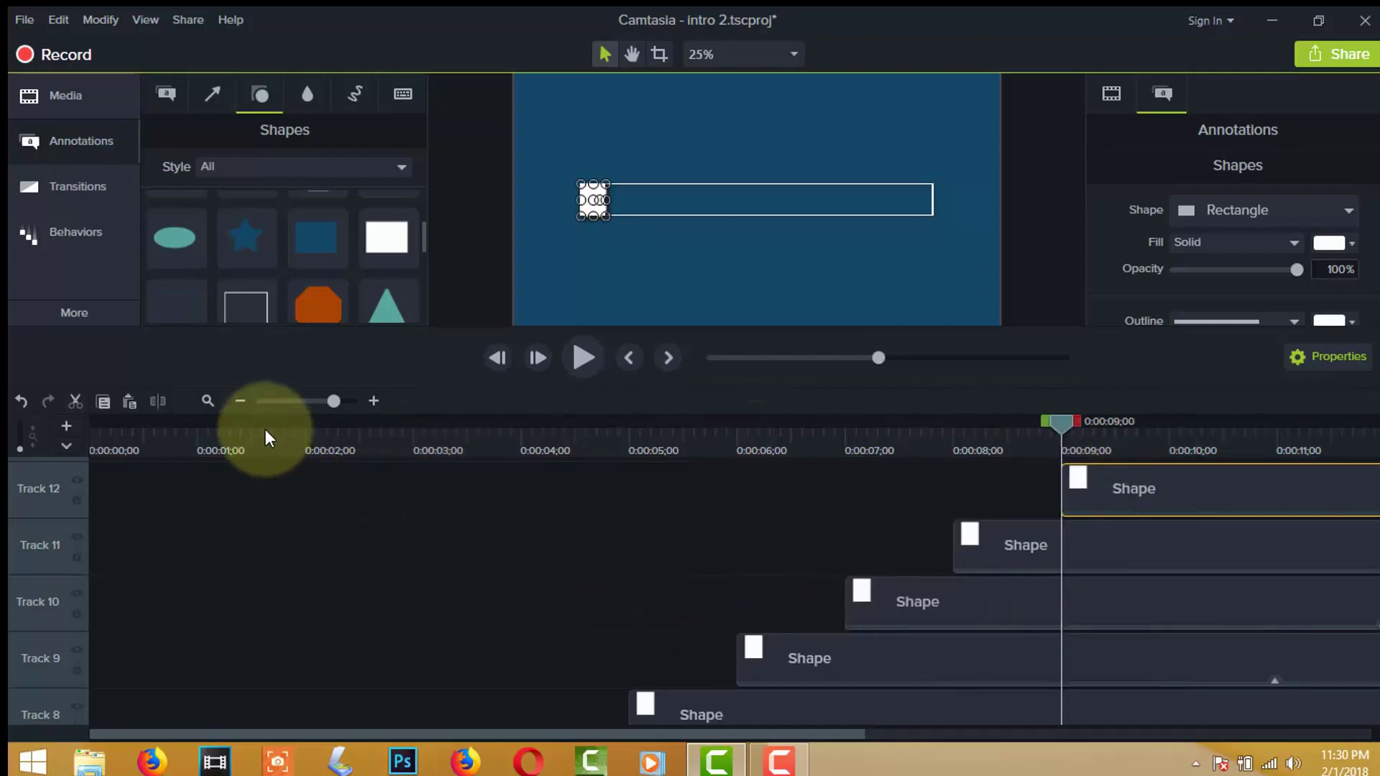
click(237, 403)
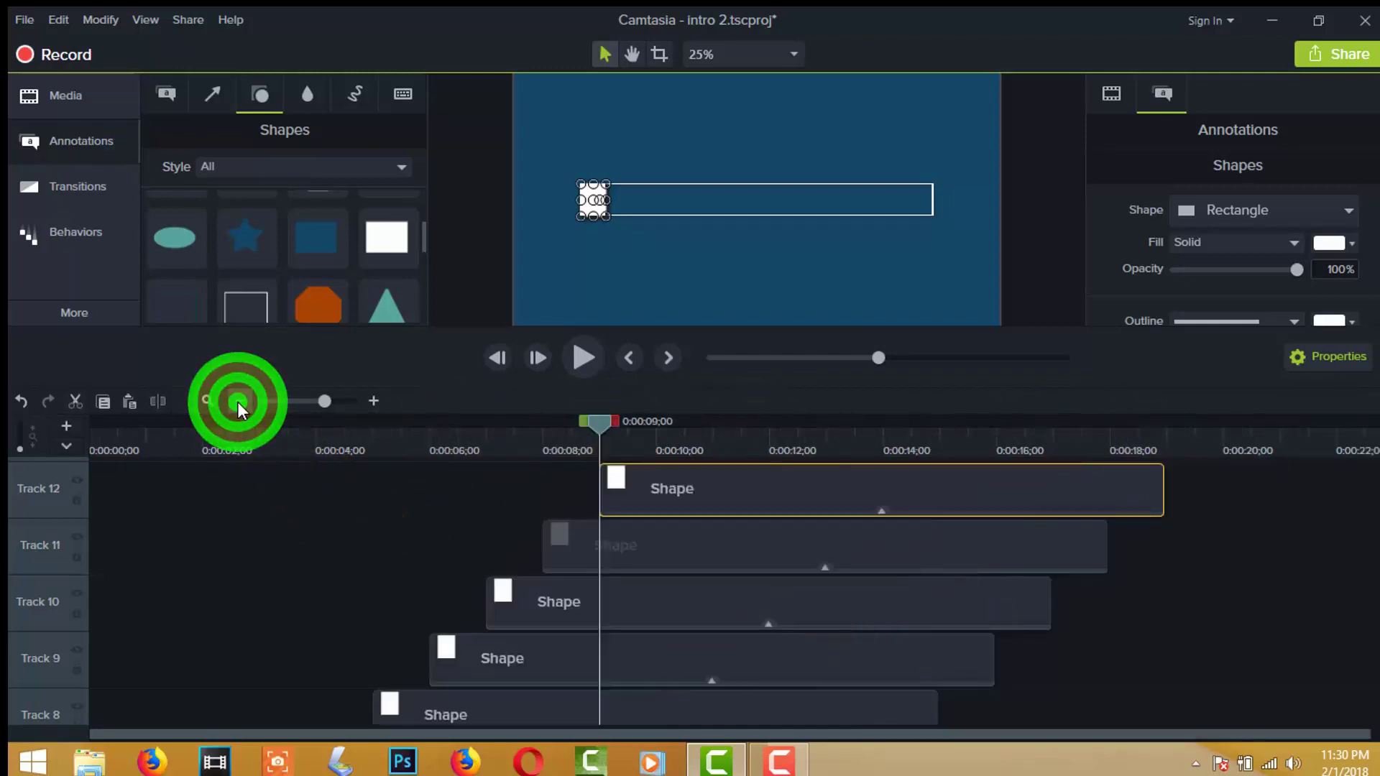
- Trim the shape clips on Tracks 4 through 7 to the common end point
click(237, 403)
scroll(483, 619, down, 7)
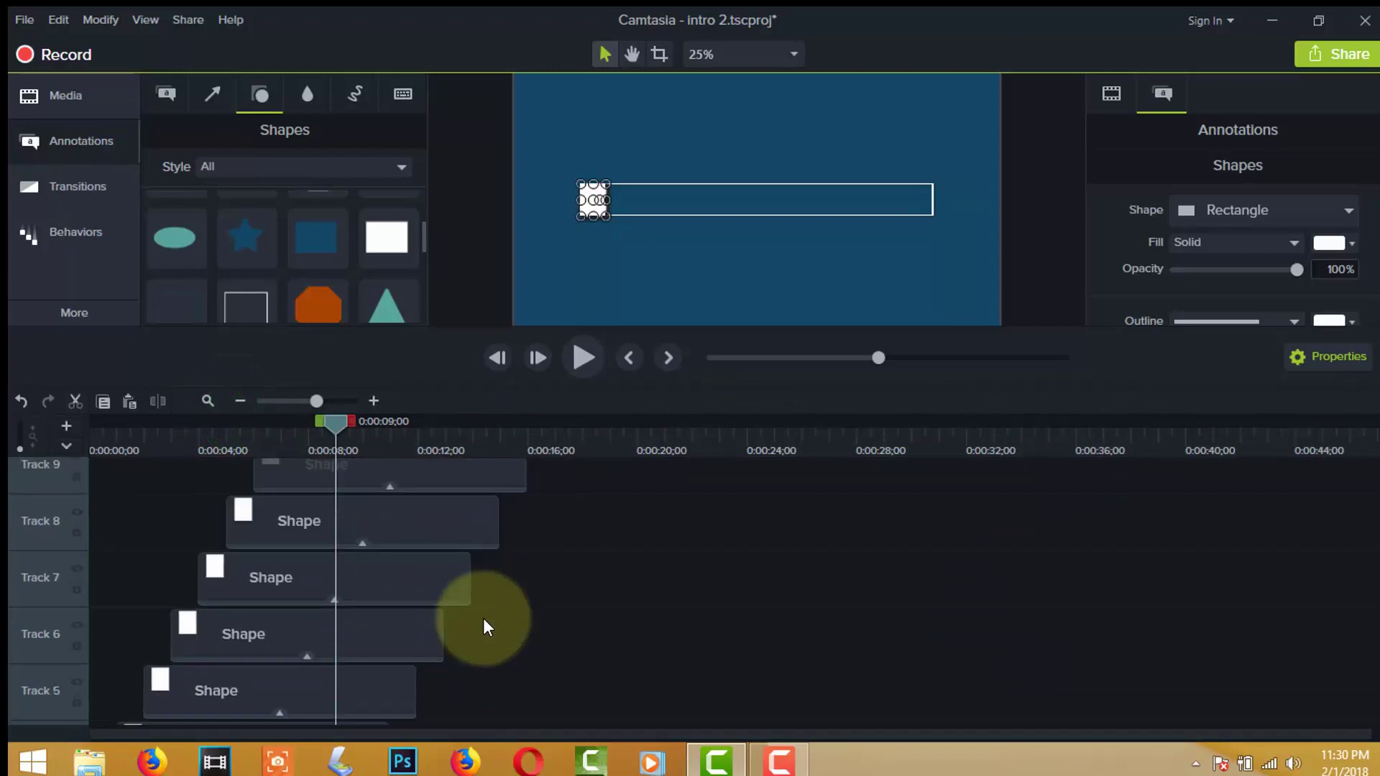
scroll(483, 618, up, 4)
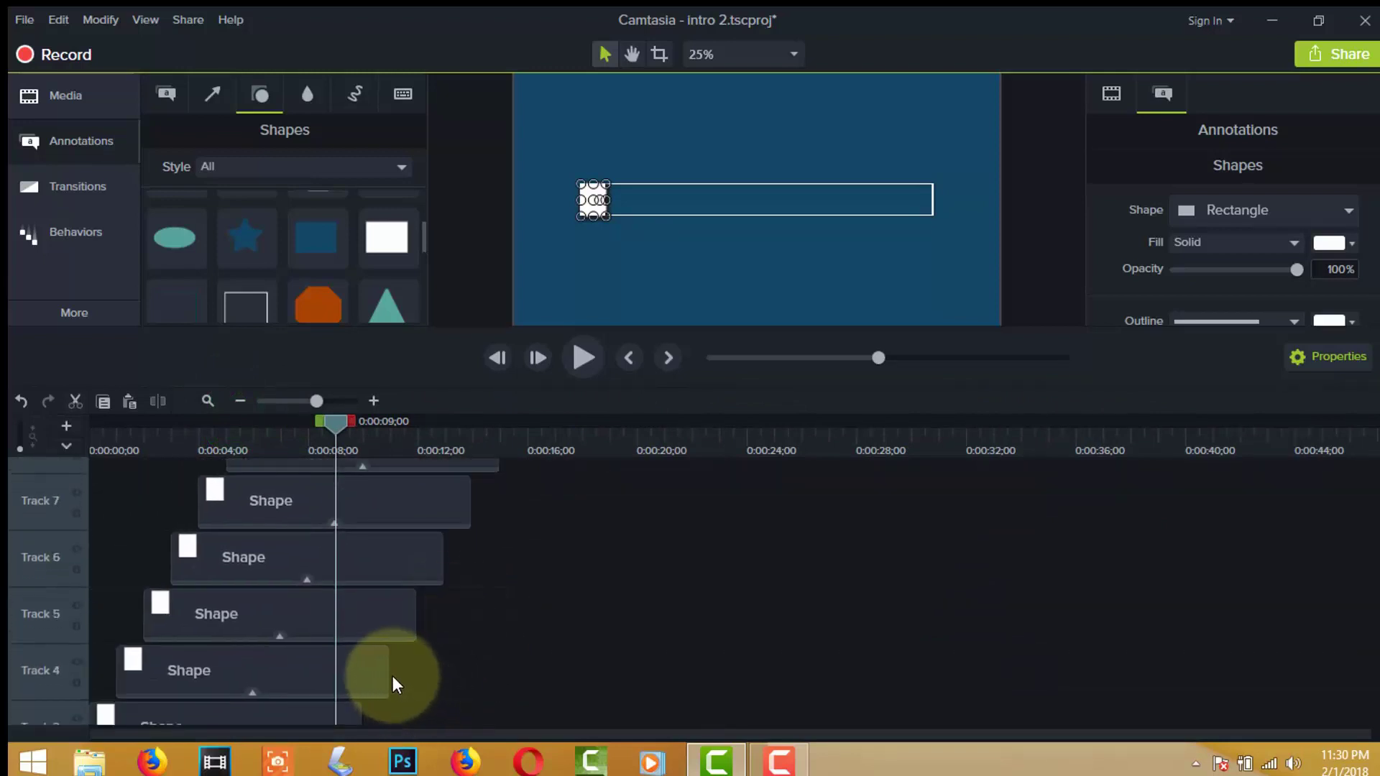
drag(388, 674, 355, 675)
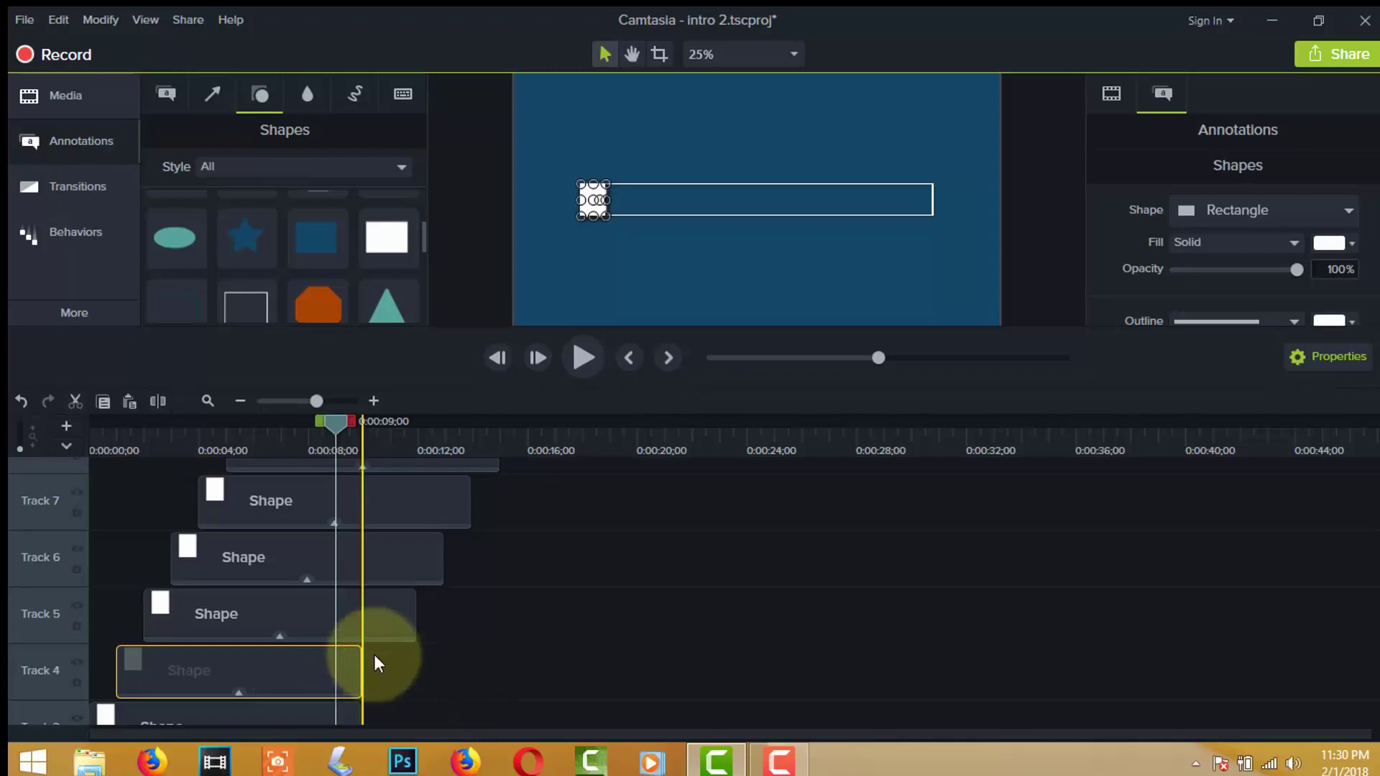
drag(415, 615, 361, 612)
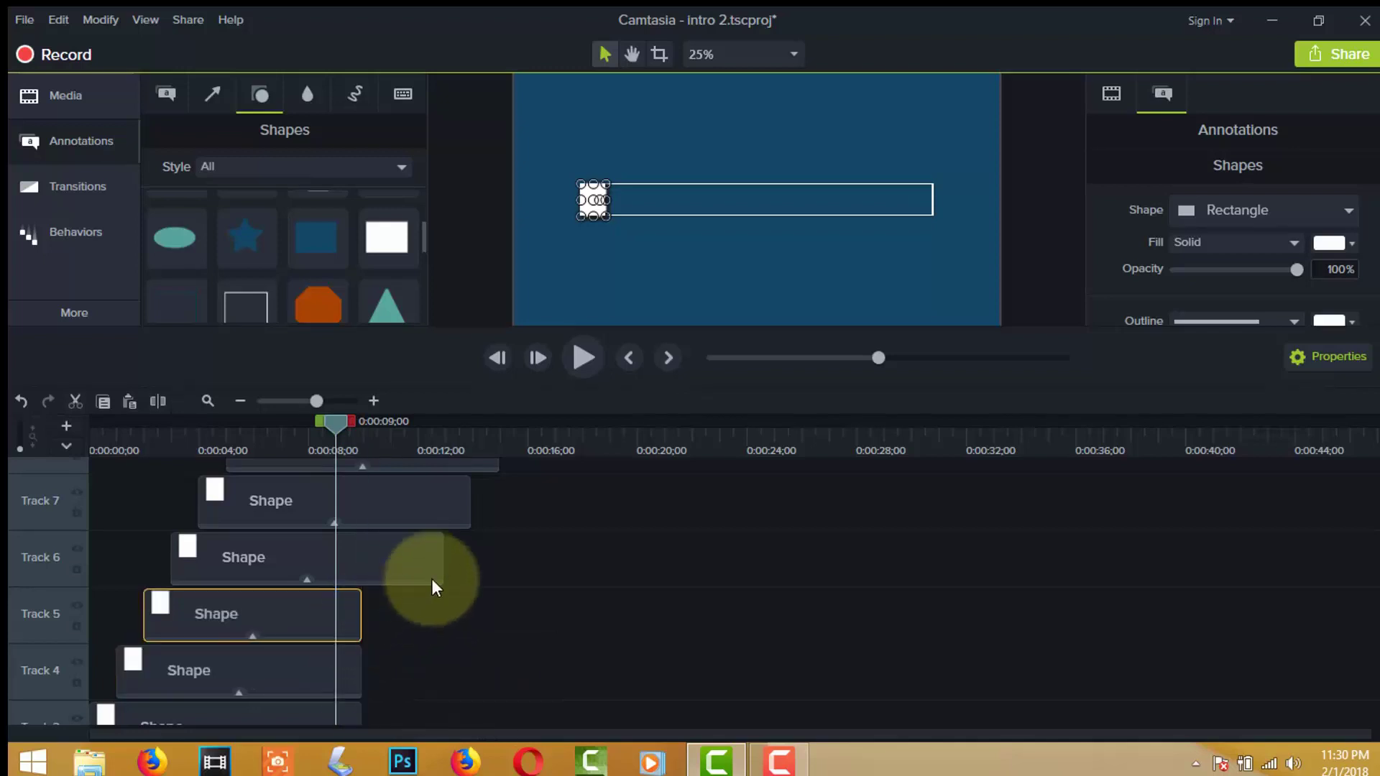
drag(443, 554, 361, 573)
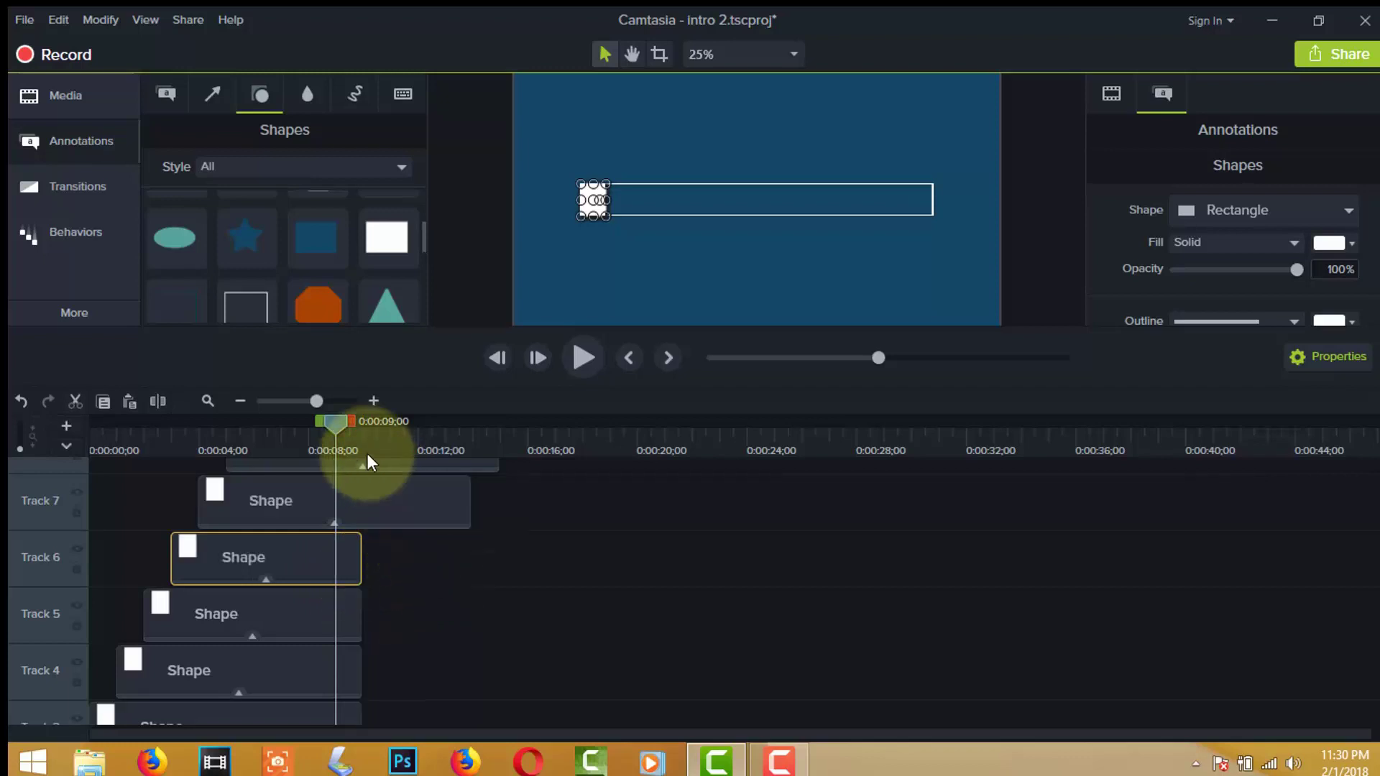
drag(406, 503, 363, 511)
- Trim the shape clips on Tracks 8 through 12 to the same end point
scroll(472, 546, up, 3)
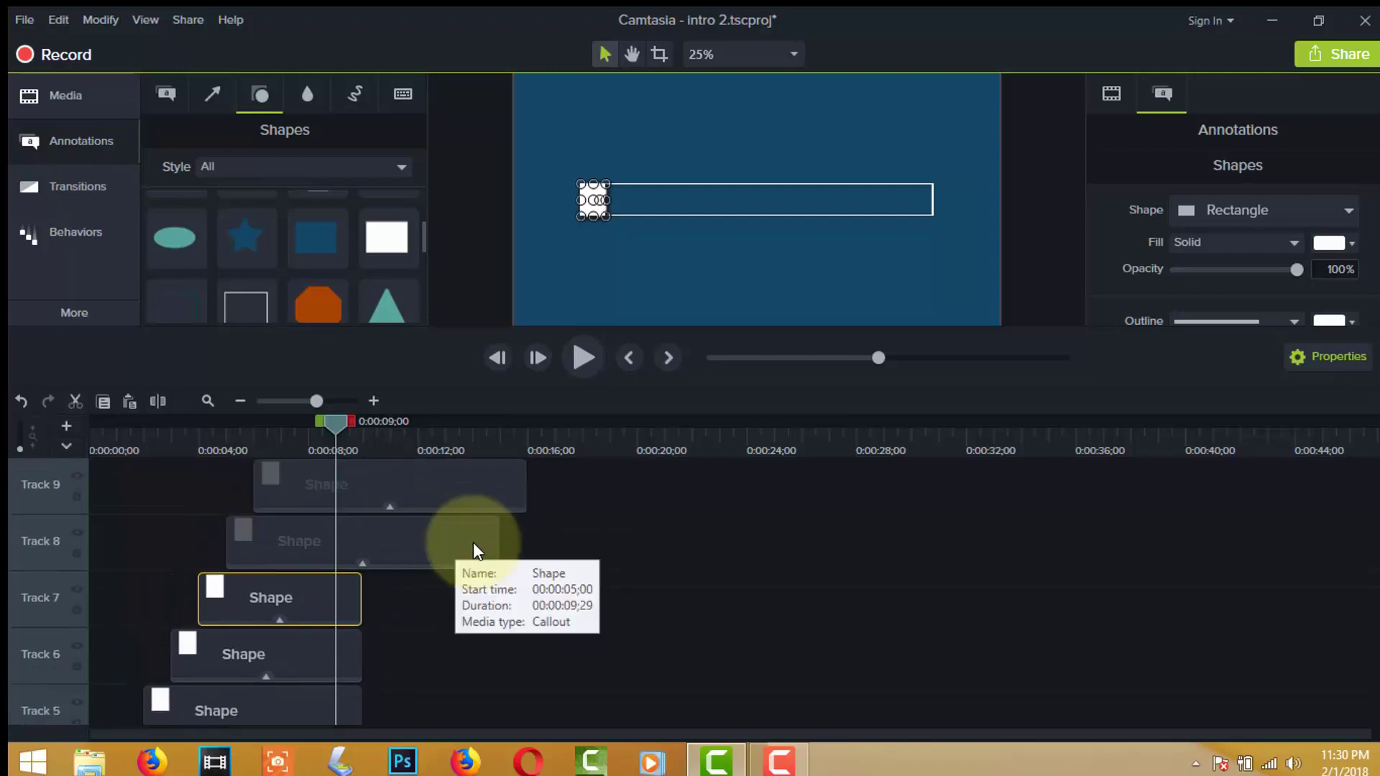
drag(499, 592, 362, 600)
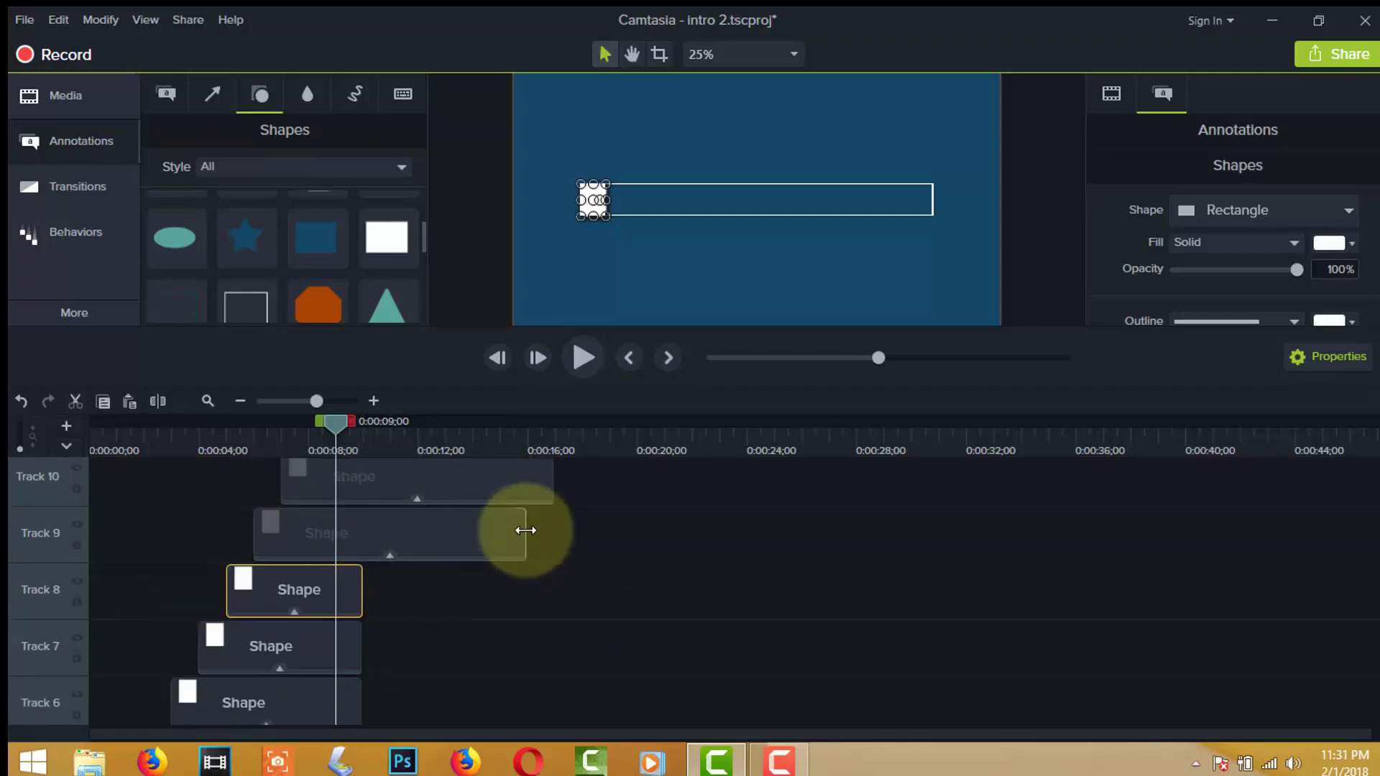
drag(524, 533, 359, 549)
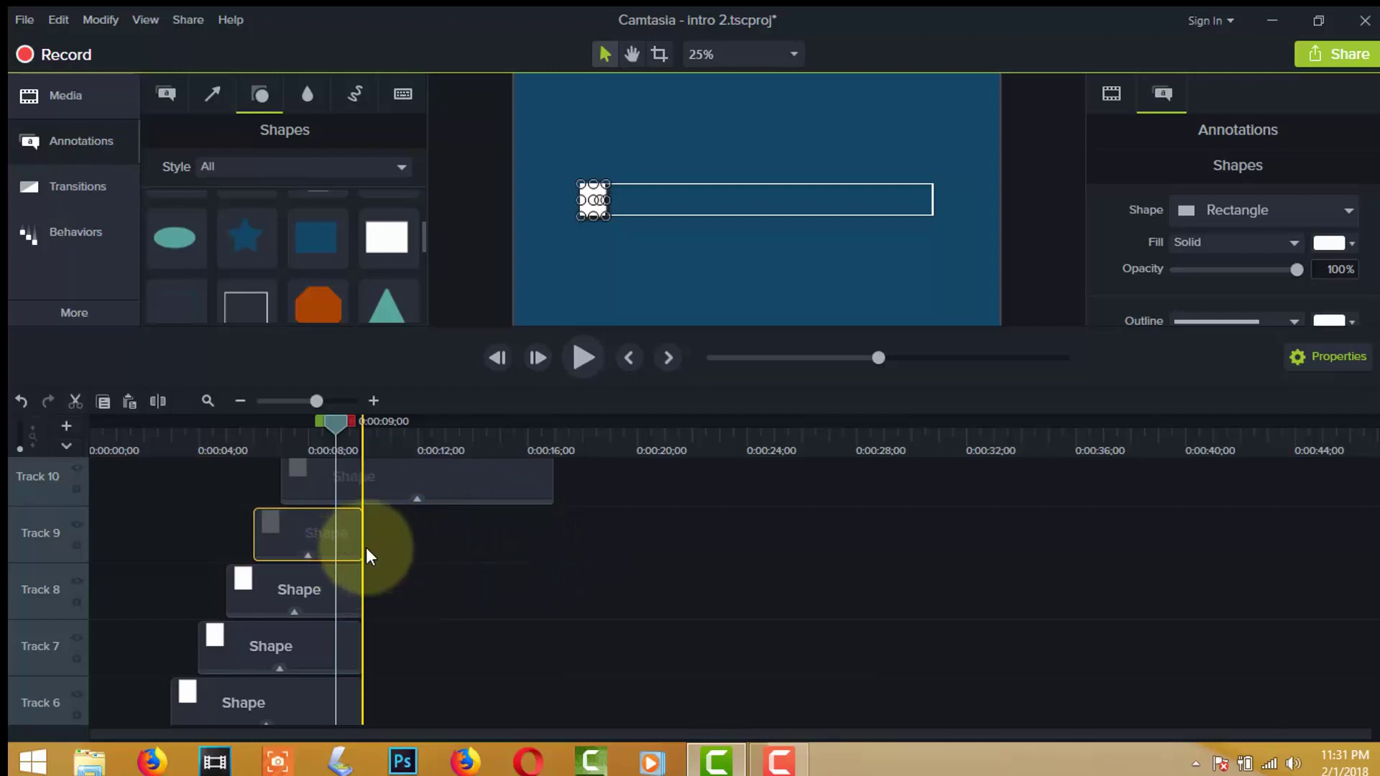
drag(548, 478, 360, 495)
scroll(448, 520, up, 2)
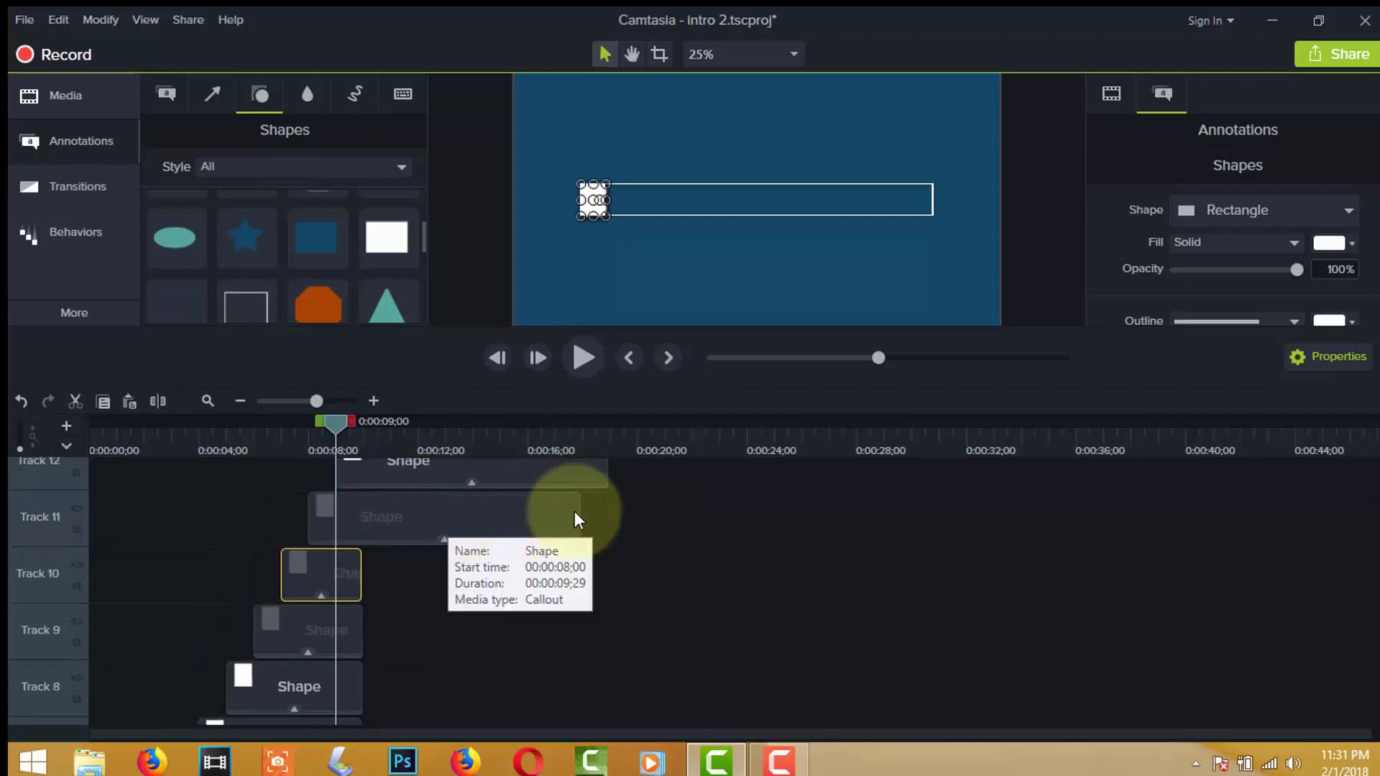
drag(575, 519, 361, 530)
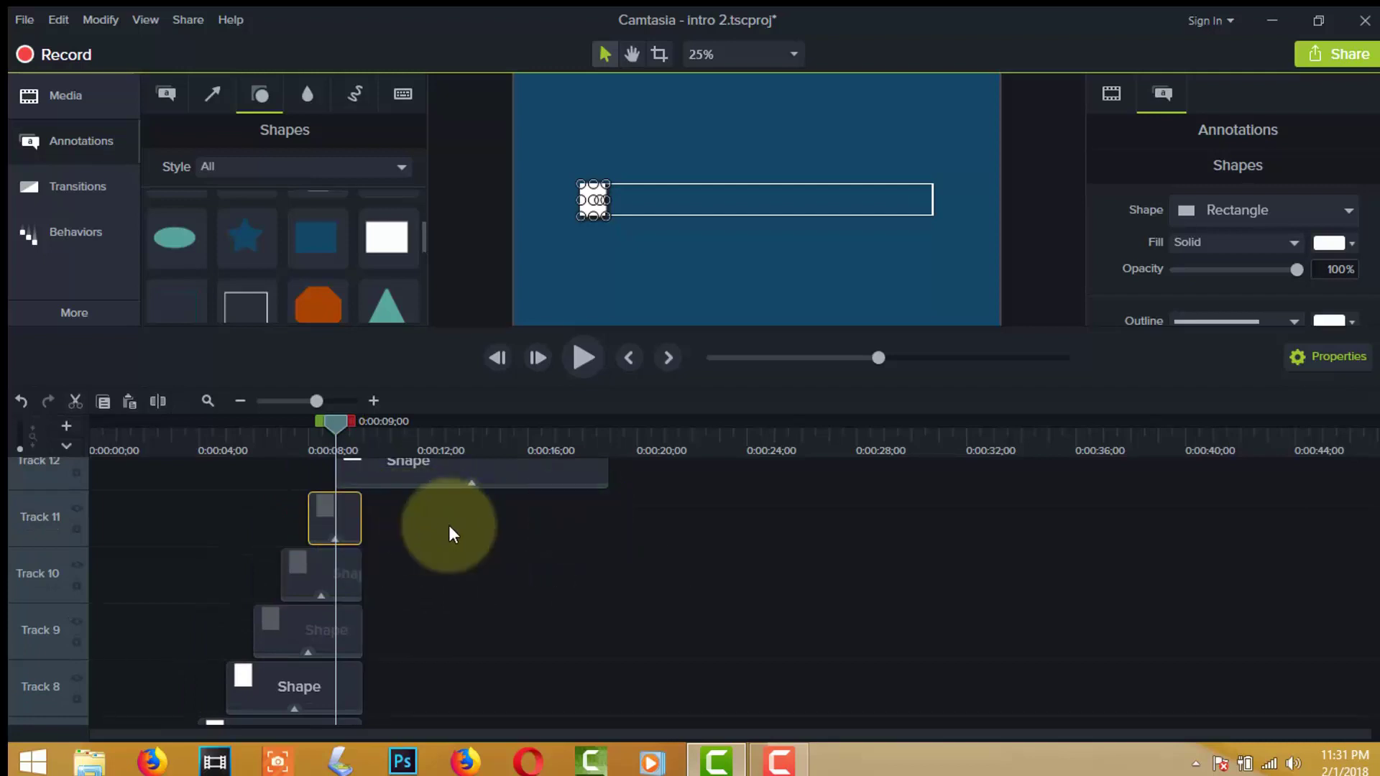
scroll(448, 532, up, 2)
drag(607, 559, 361, 564)
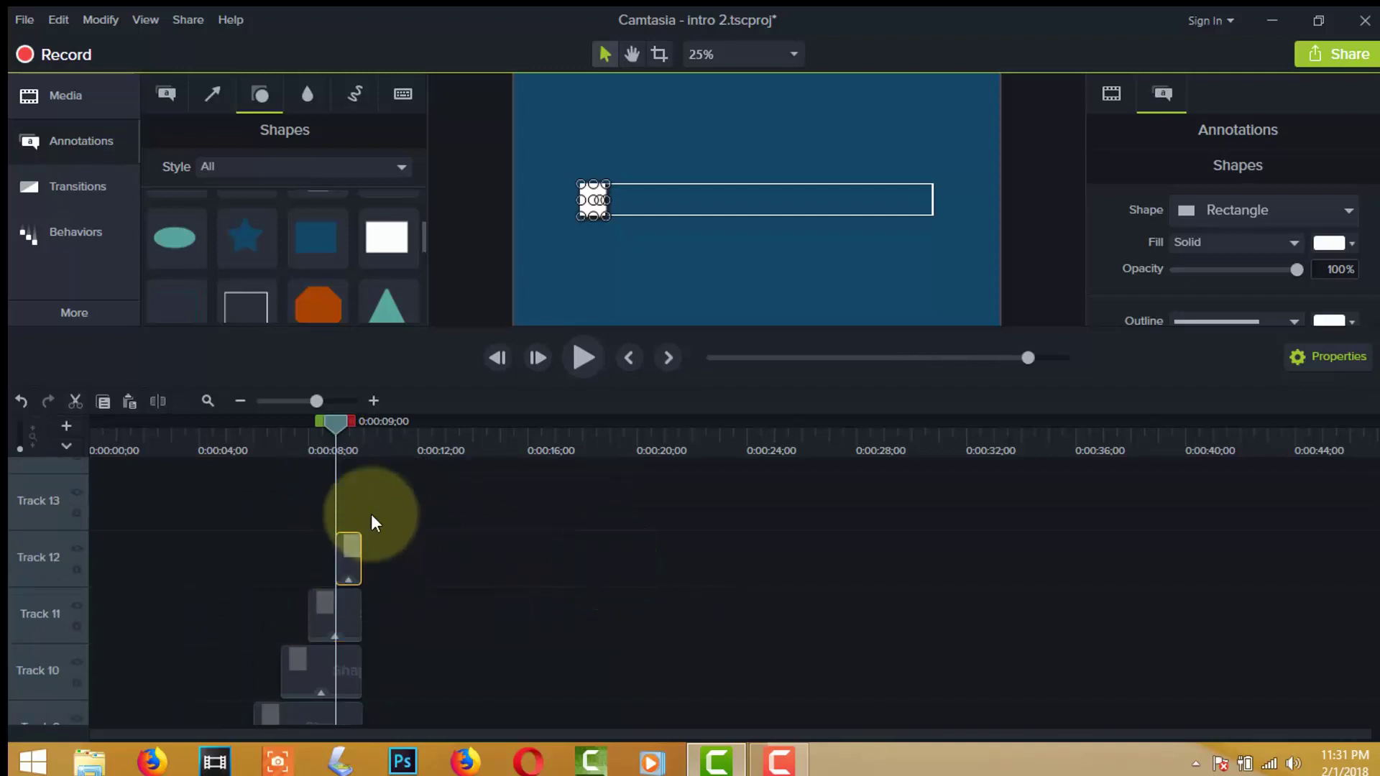
click(404, 608)
- Widen the white block on Track 4 slightly to the right
click(377, 402)
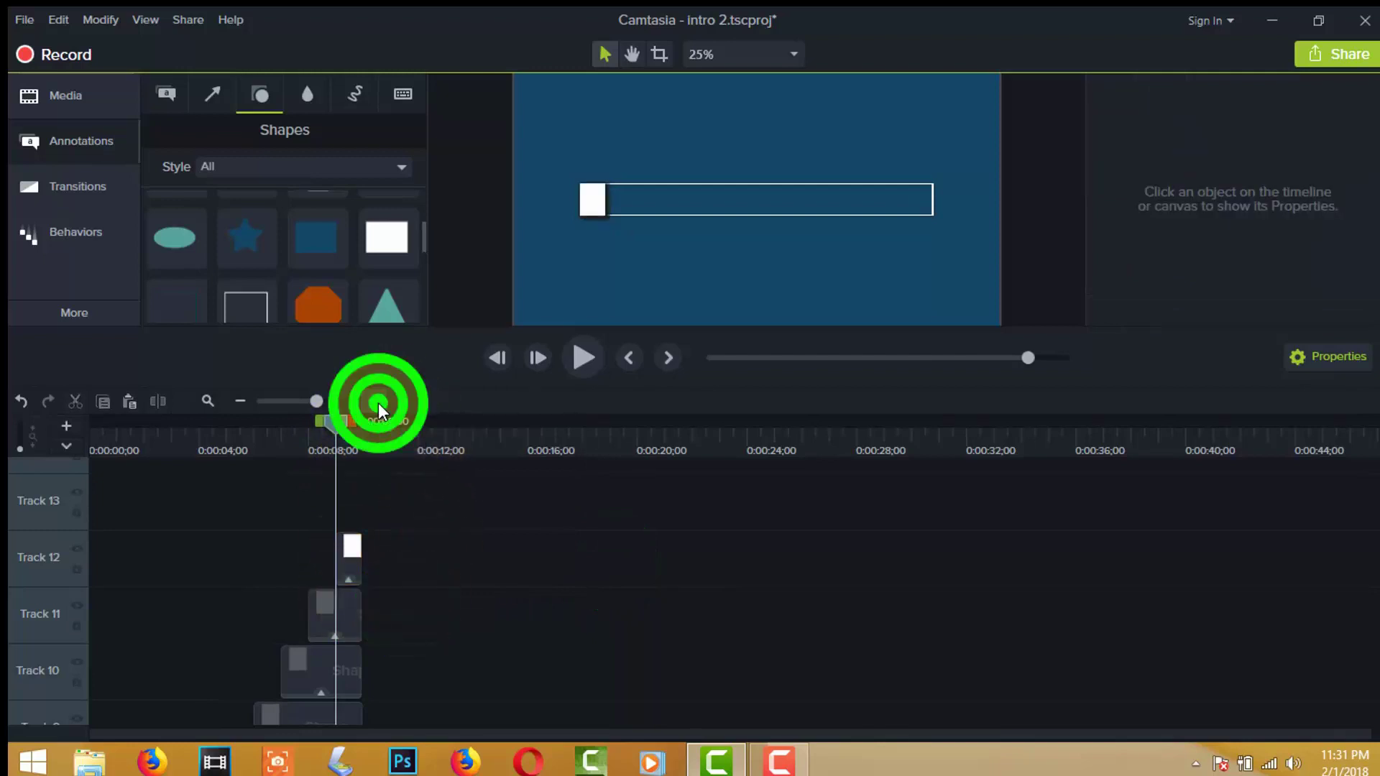
click(377, 403)
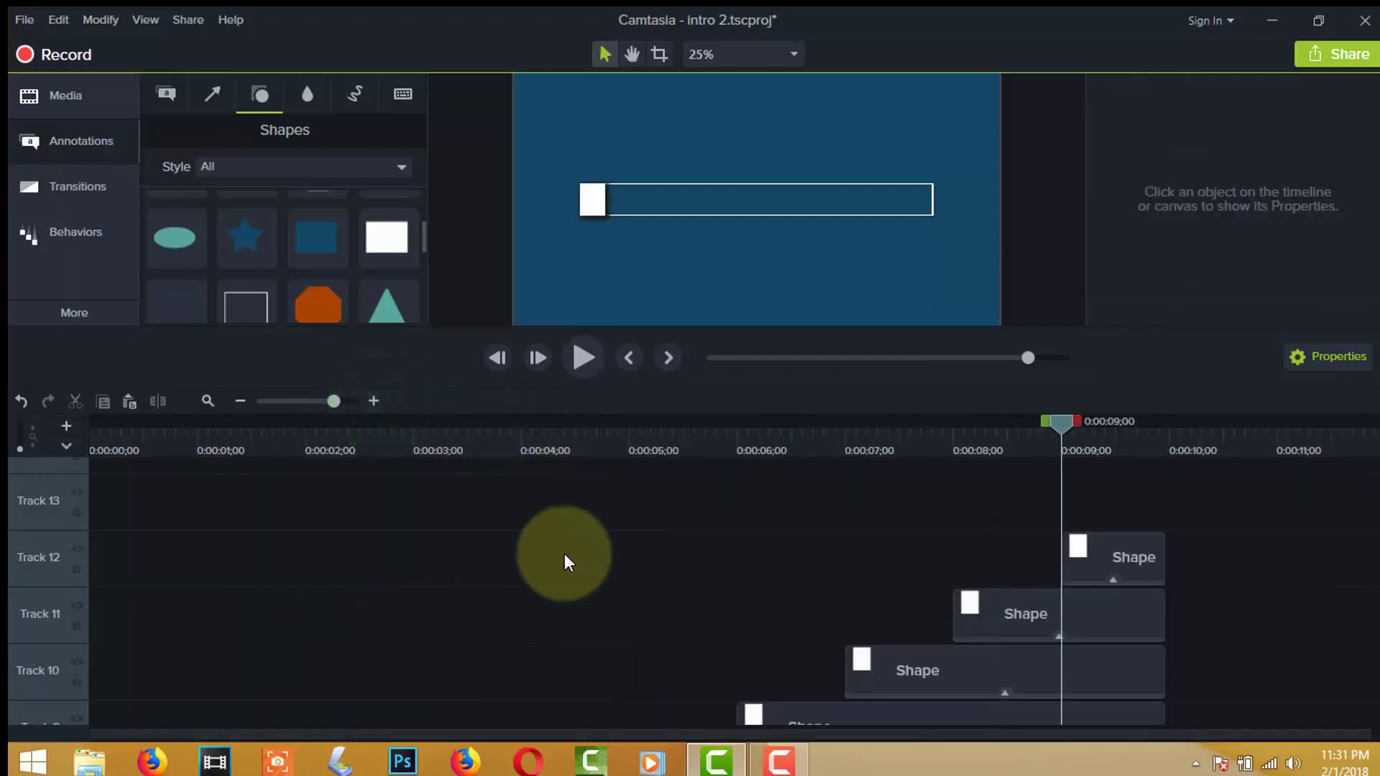
scroll(593, 581, down, 9)
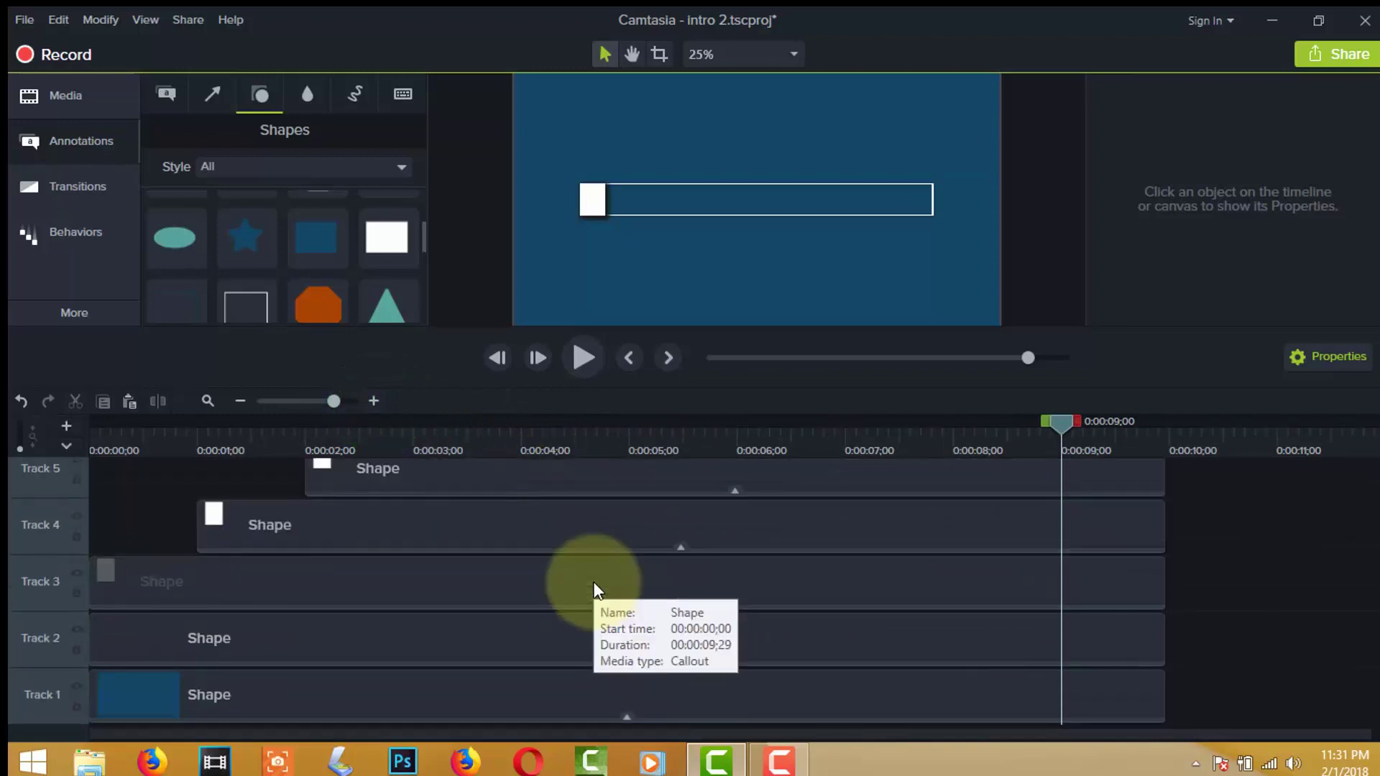
scroll(594, 580, up, 1)
scroll(303, 643, down, 1)
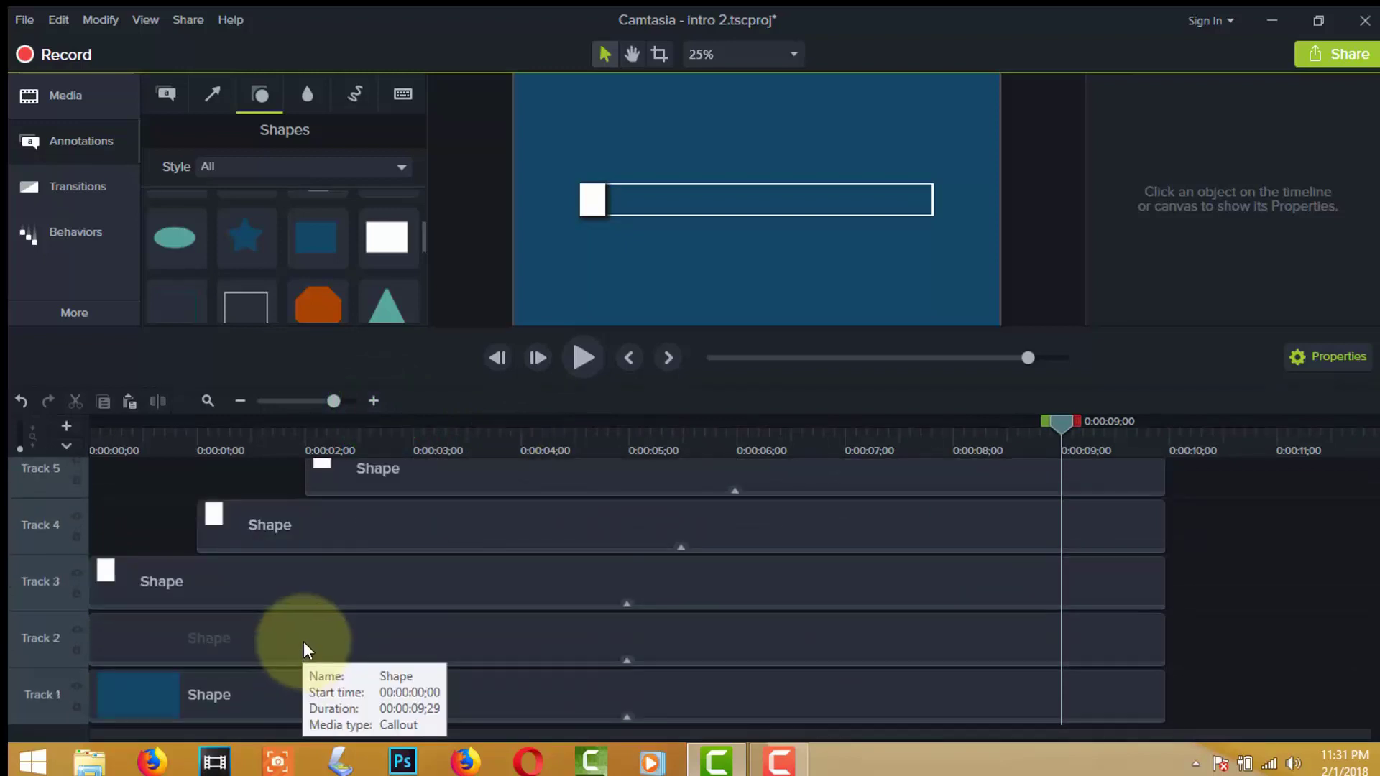
click(132, 580)
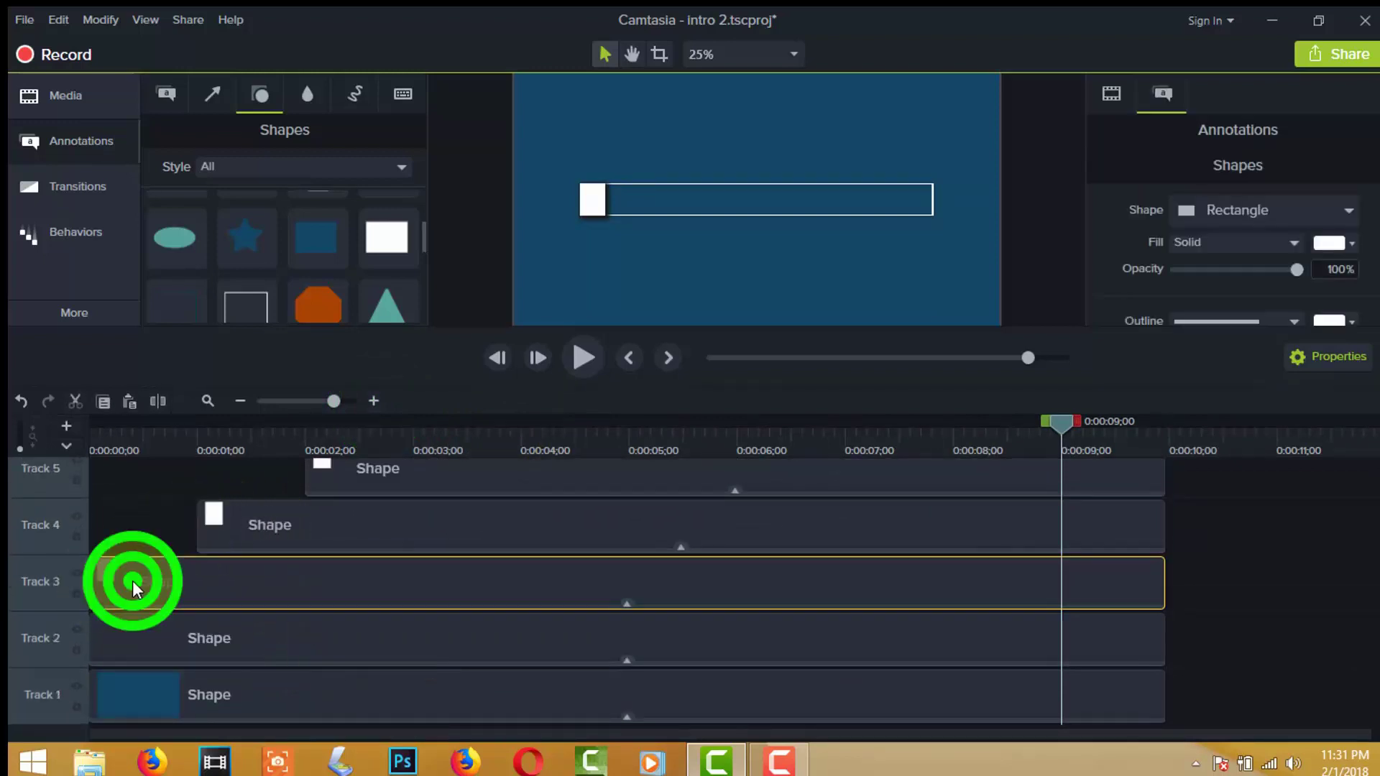
click(215, 531)
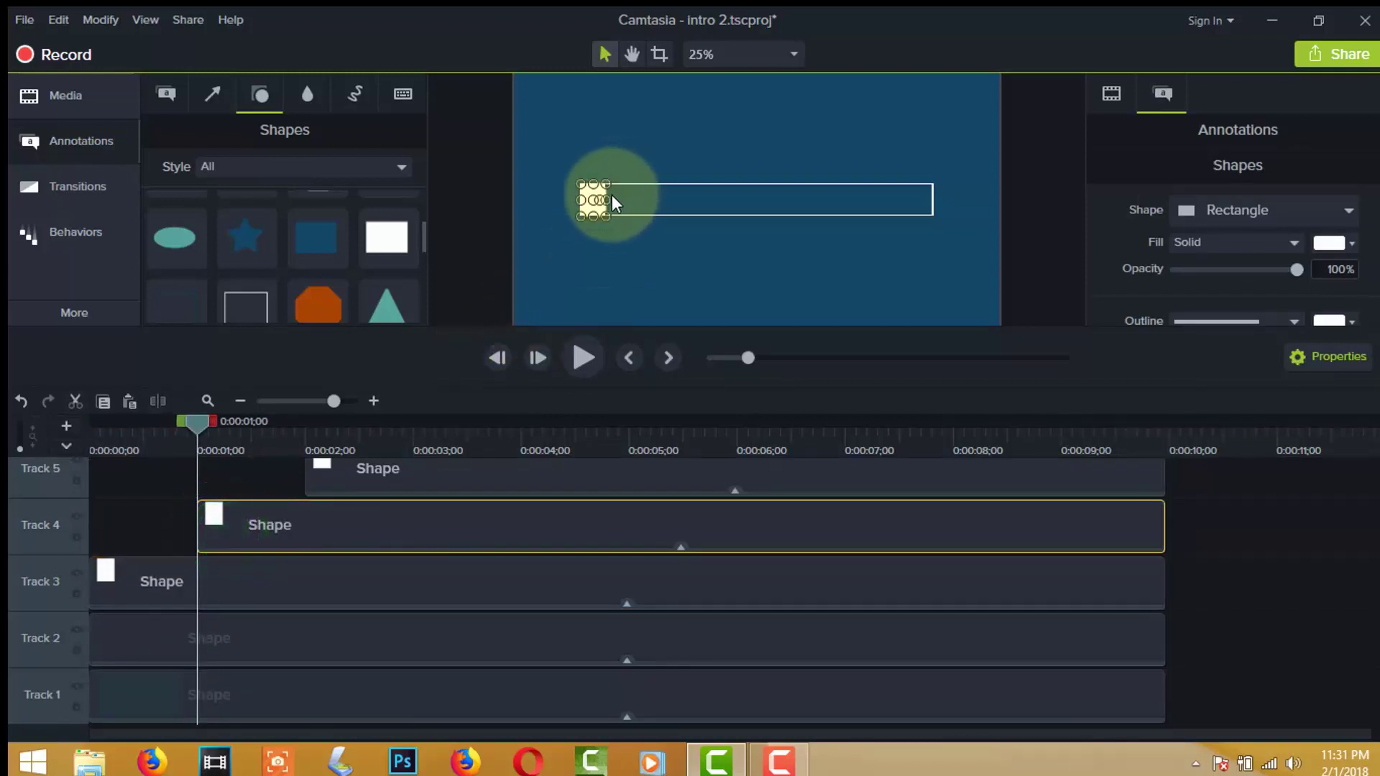
drag(610, 197, 633, 198)
click(519, 536)
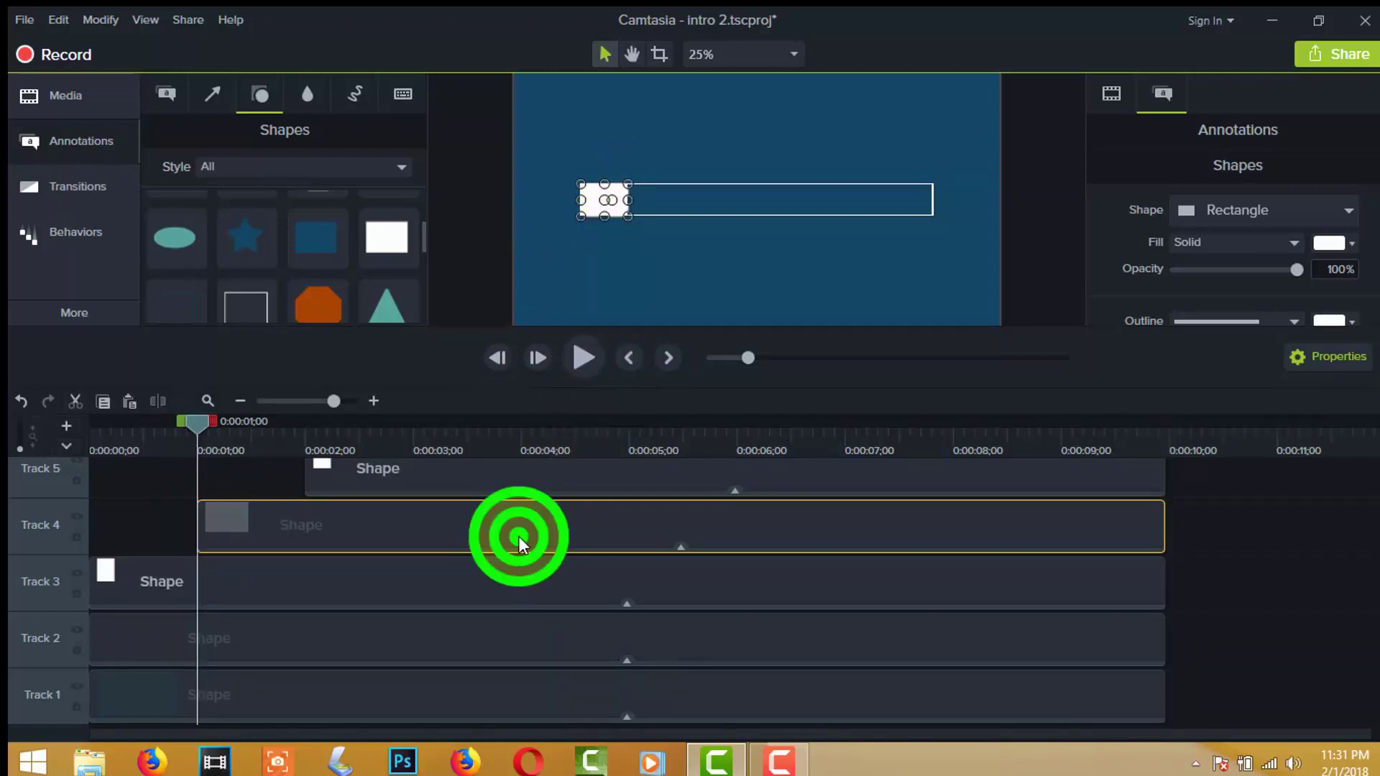
- Widen the Track 5 and Track 6 bar pieces progressively further to the right
scroll(489, 532, up, 1)
click(438, 517)
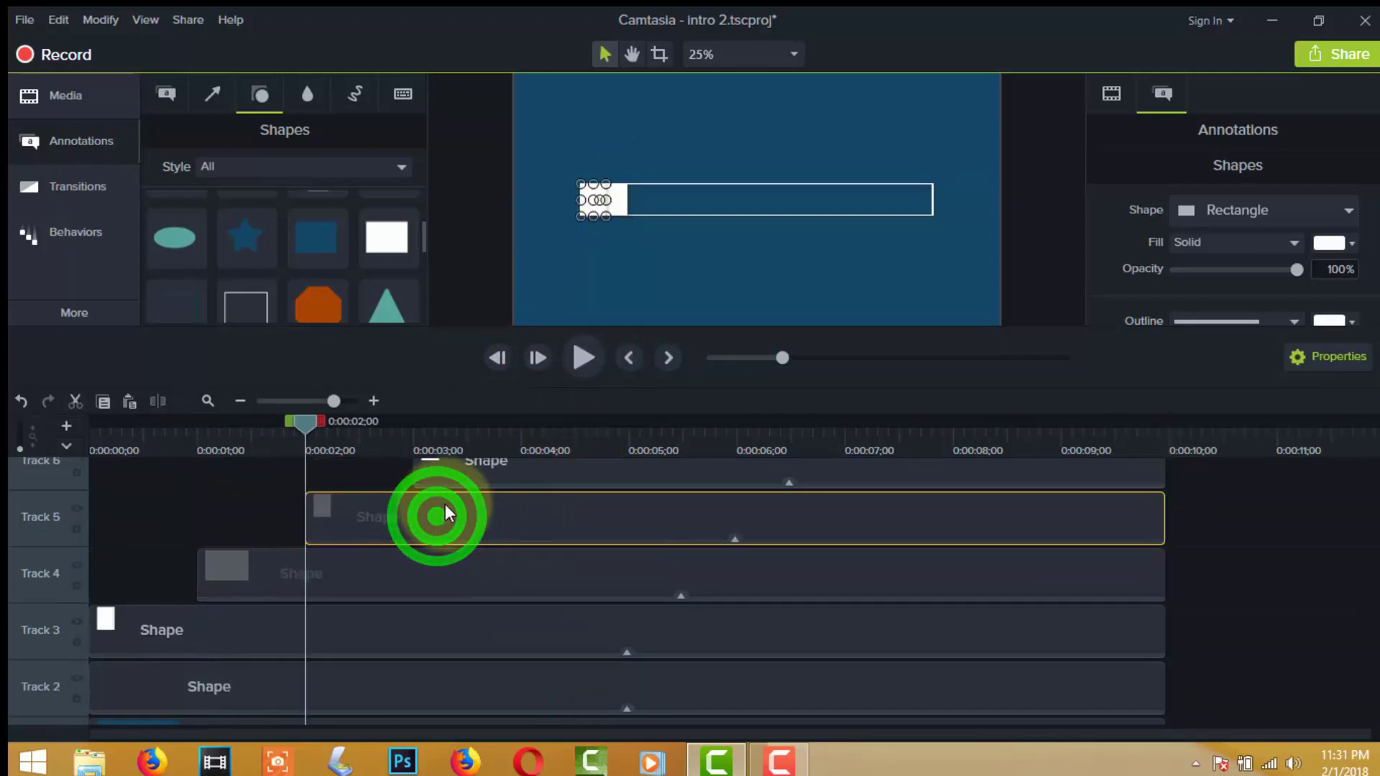
drag(610, 202, 649, 201)
click(587, 532)
scroll(586, 528, up, 1)
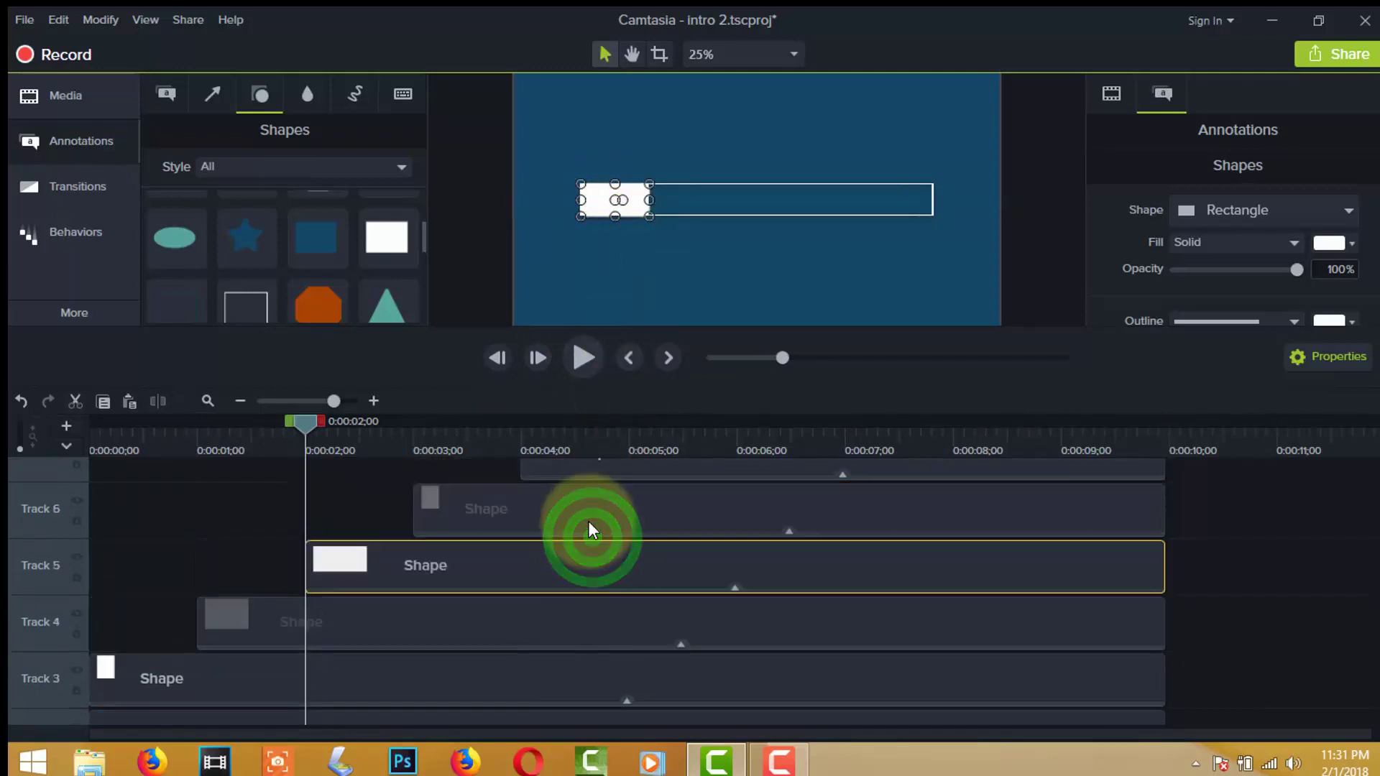
click(562, 513)
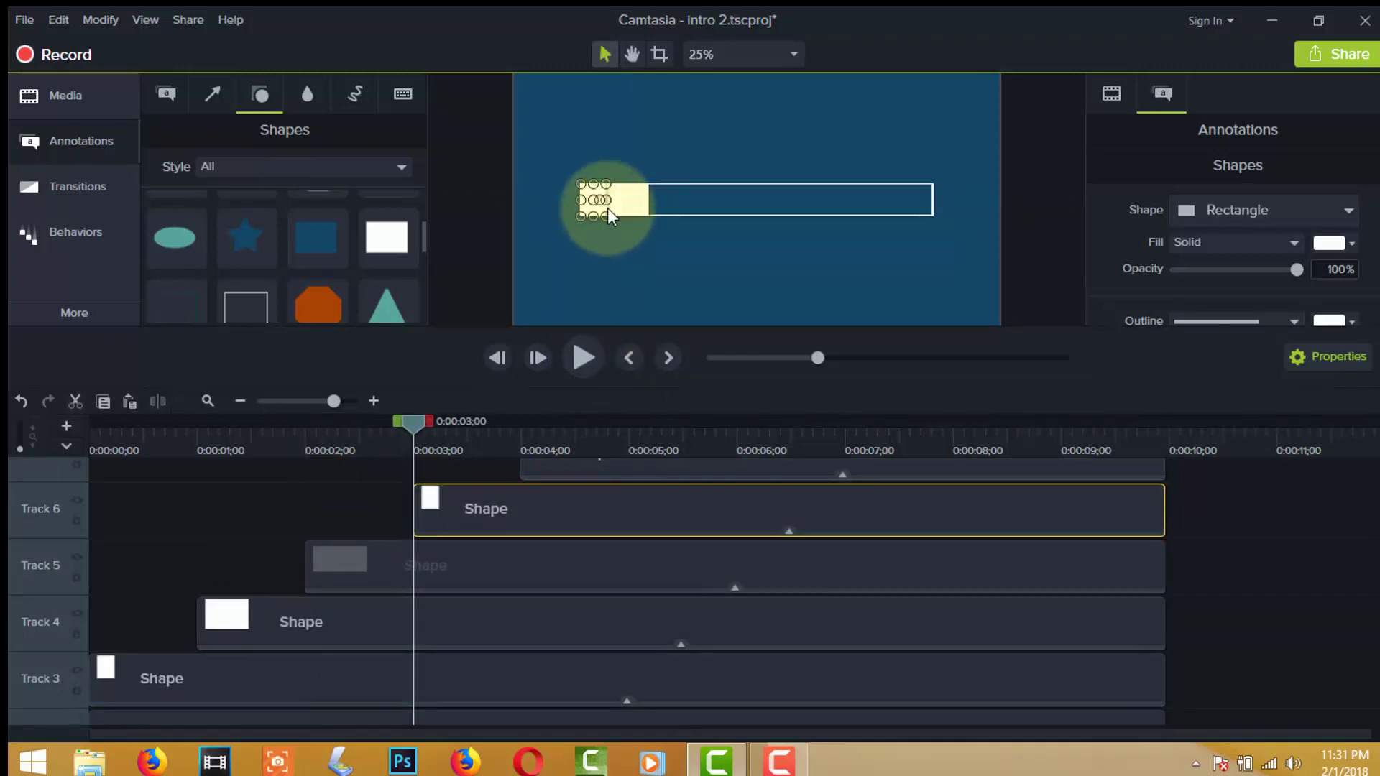
drag(607, 199, 674, 199)
- Widen the Track 7 bar piece, starting at four seconds, further along the bar
click(652, 541)
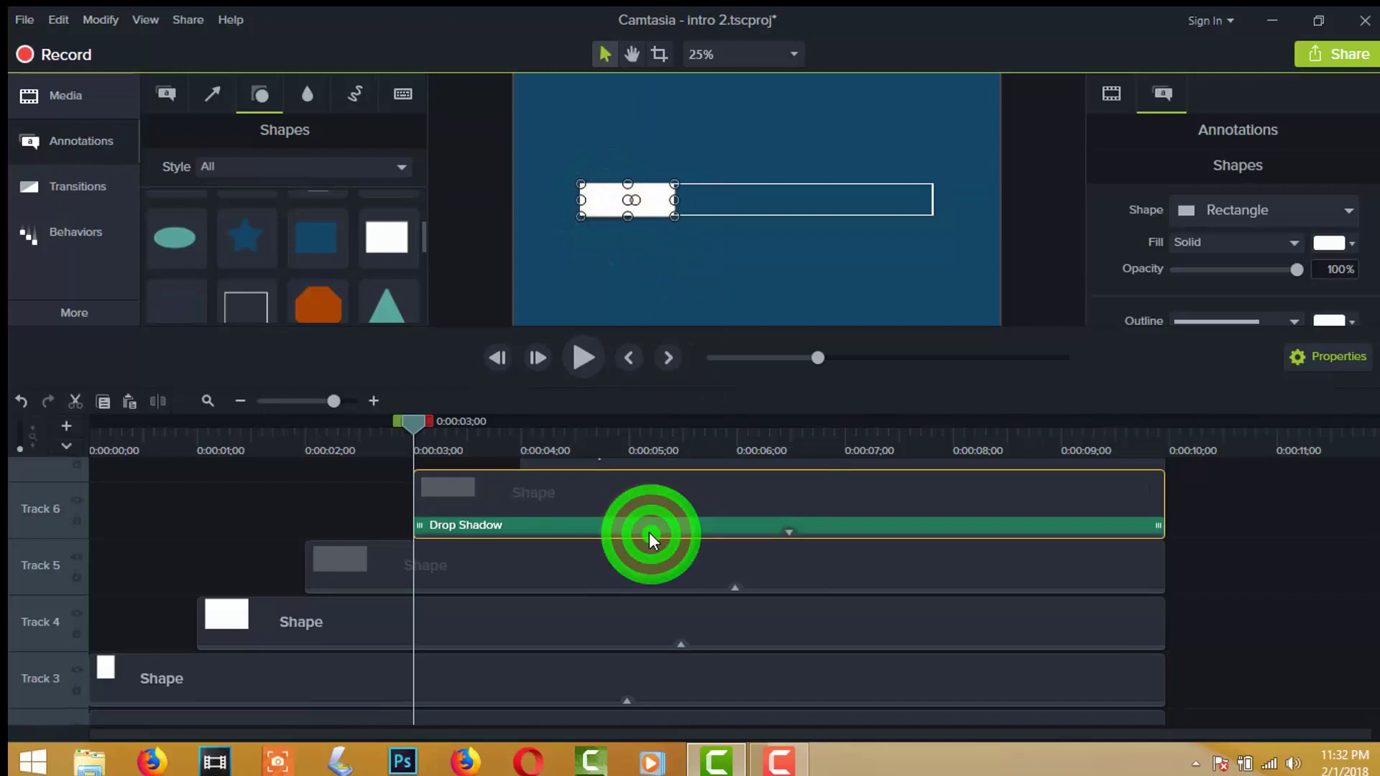
click(638, 493)
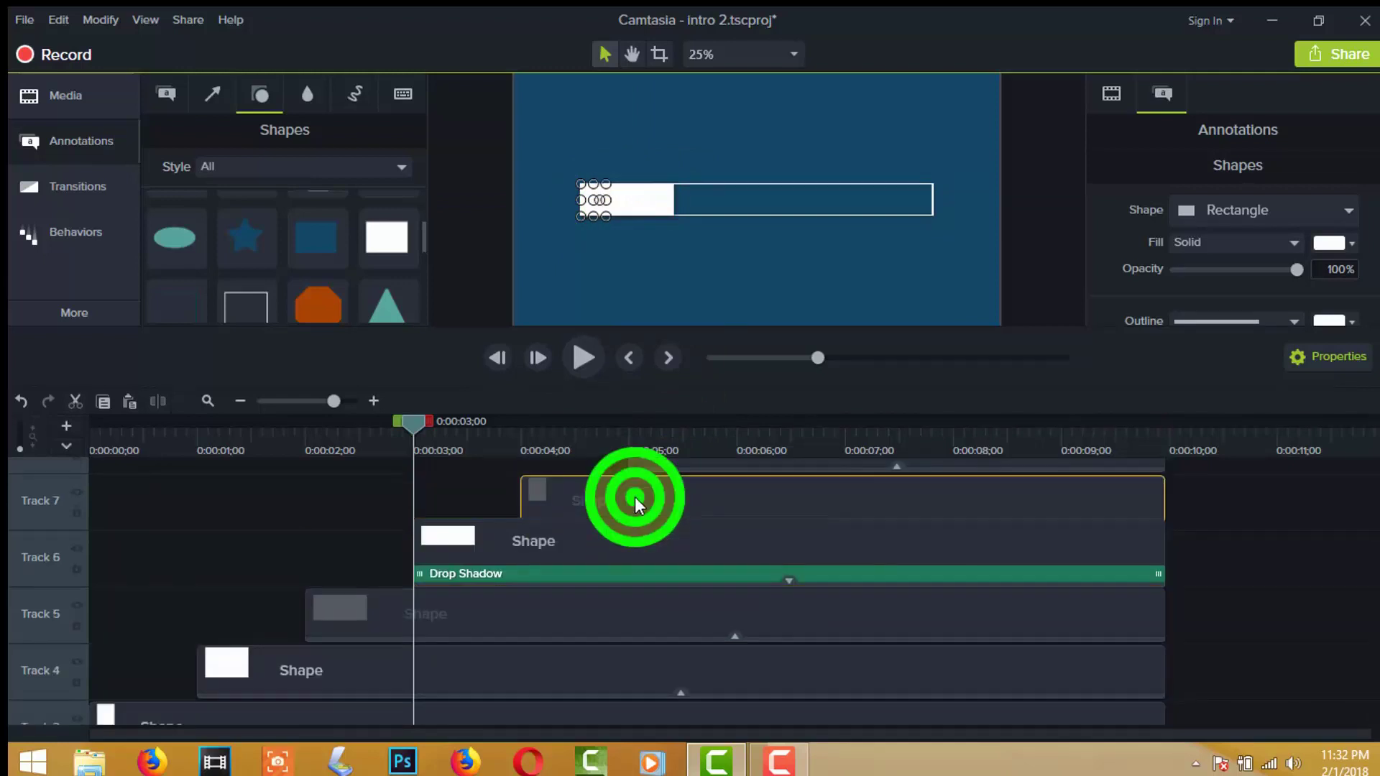
click(778, 576)
click(785, 583)
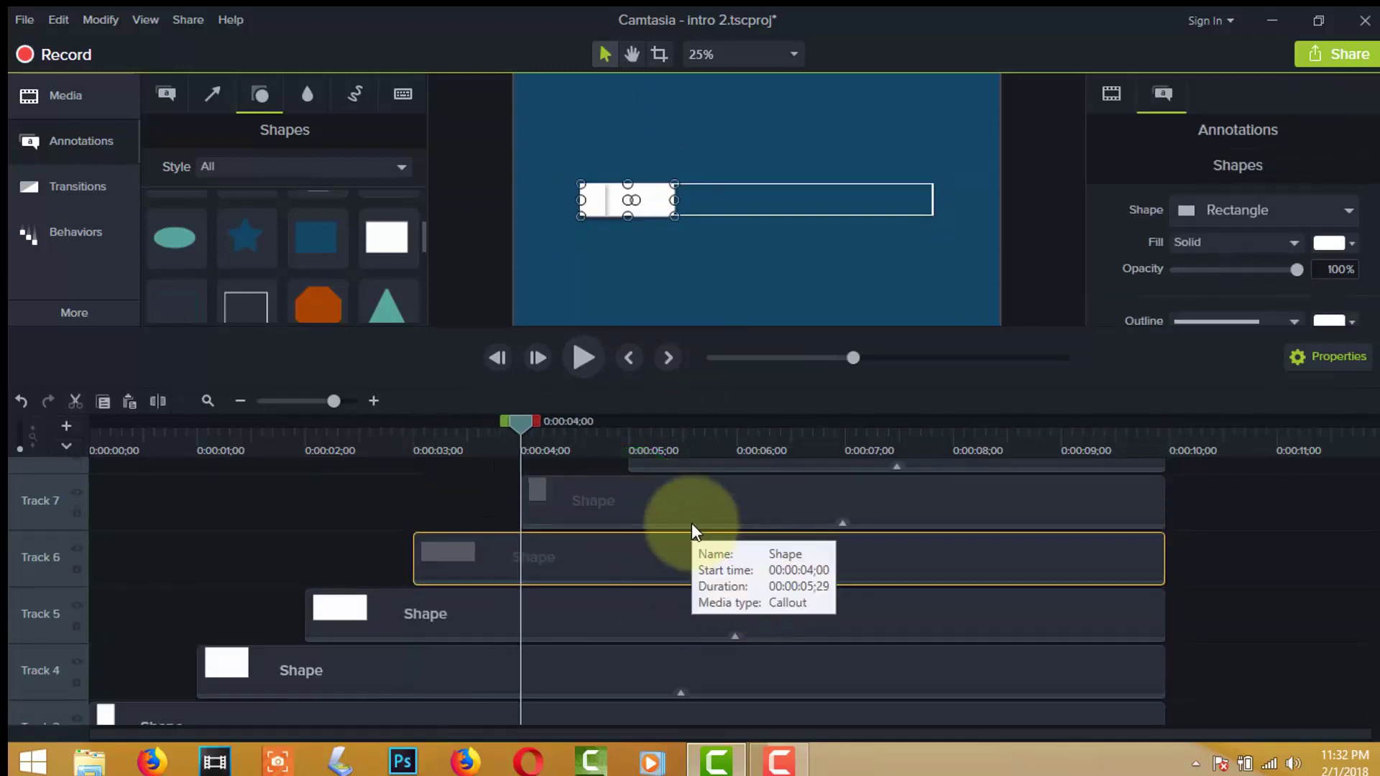
scroll(691, 524, up, 1)
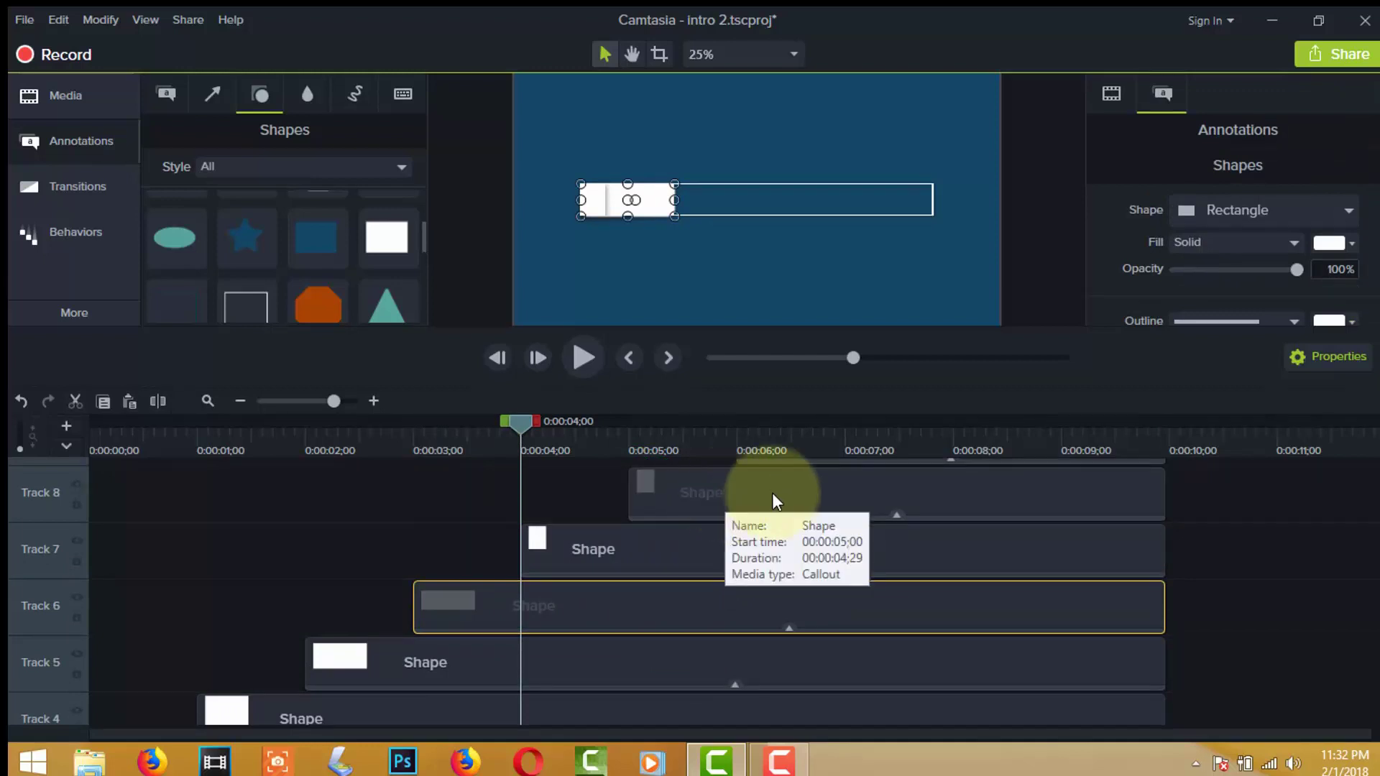
click(713, 493)
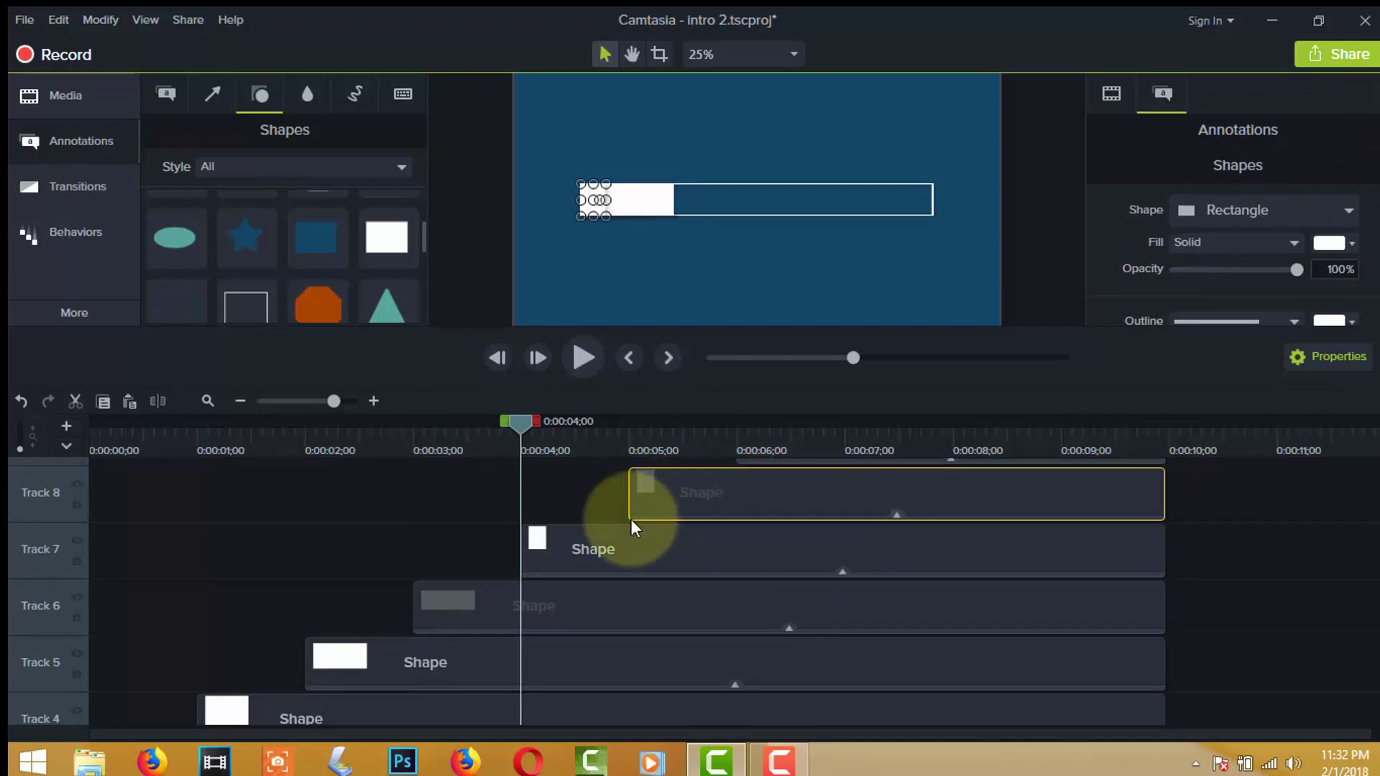
click(605, 554)
drag(607, 200, 708, 201)
click(685, 535)
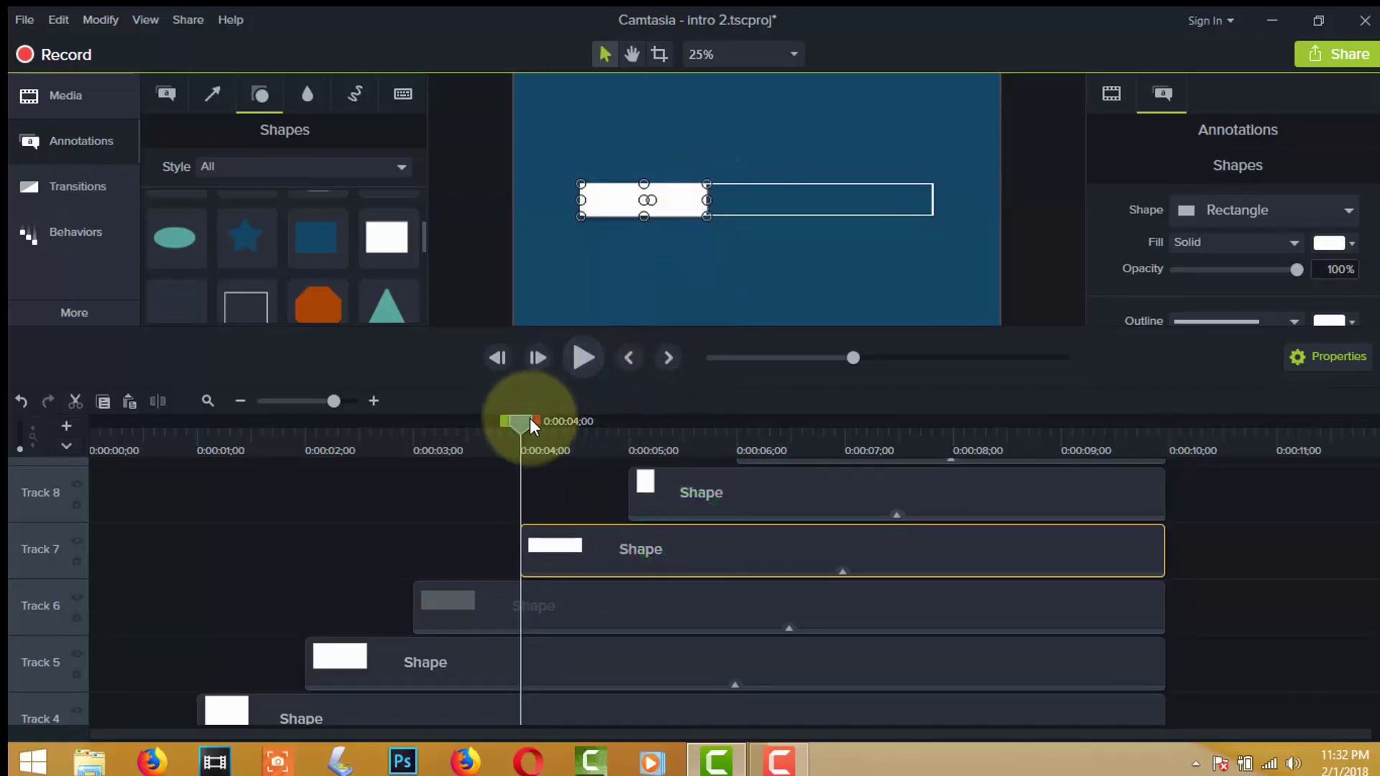
- Play the intro from the start to check the loading bar up to about 5 seconds
drag(525, 424, 76, 456)
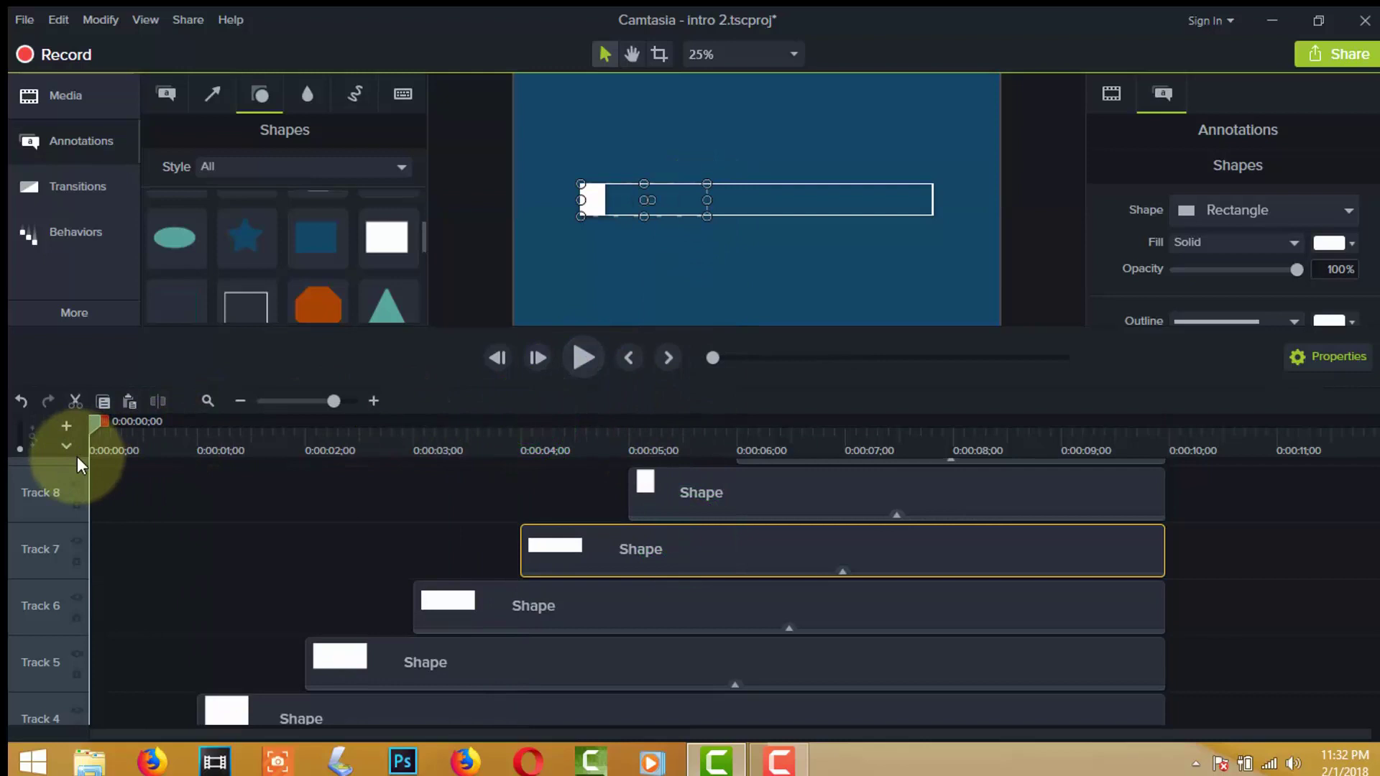
click(586, 360)
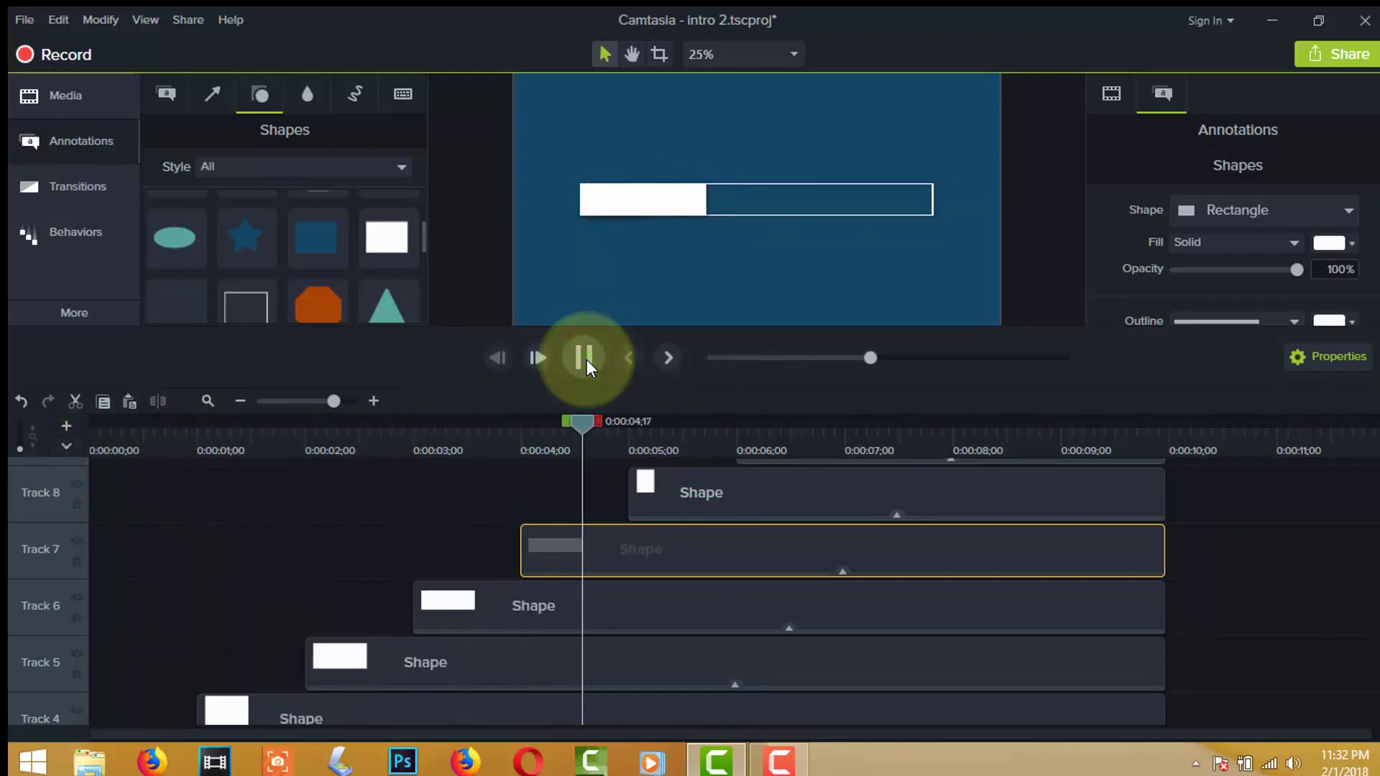
click(587, 359)
- Widen the bar pieces on Tracks 8 and 9 to the right
click(780, 492)
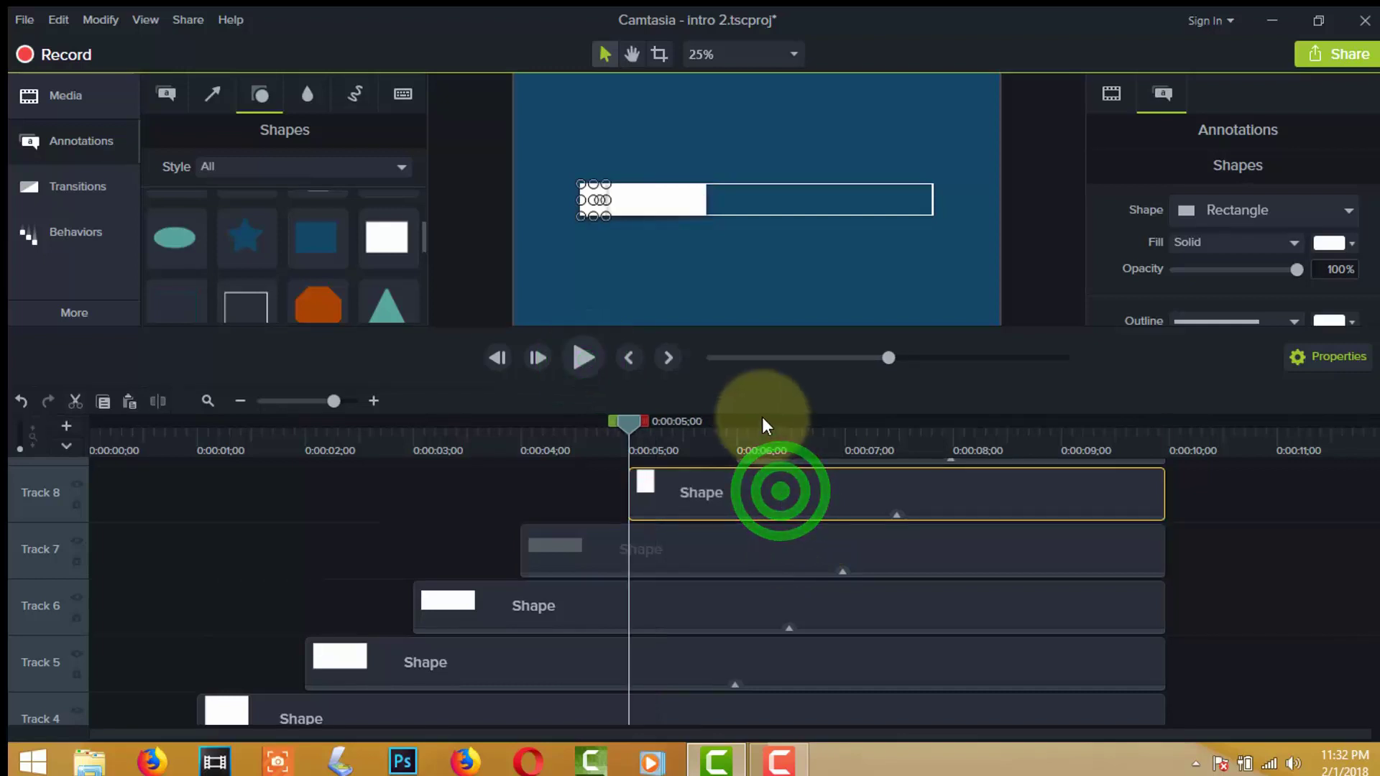
drag(606, 200, 751, 200)
click(760, 509)
scroll(760, 509, up, 2)
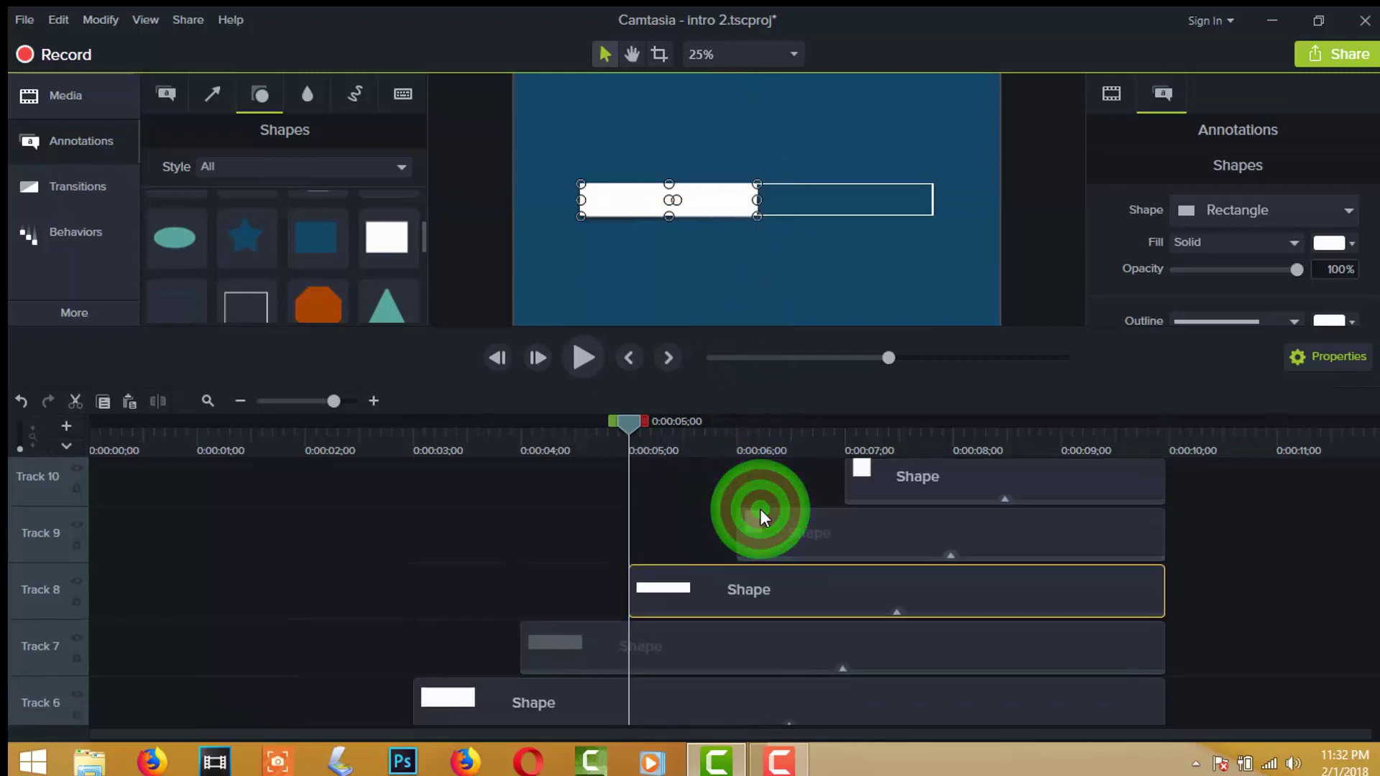
click(775, 535)
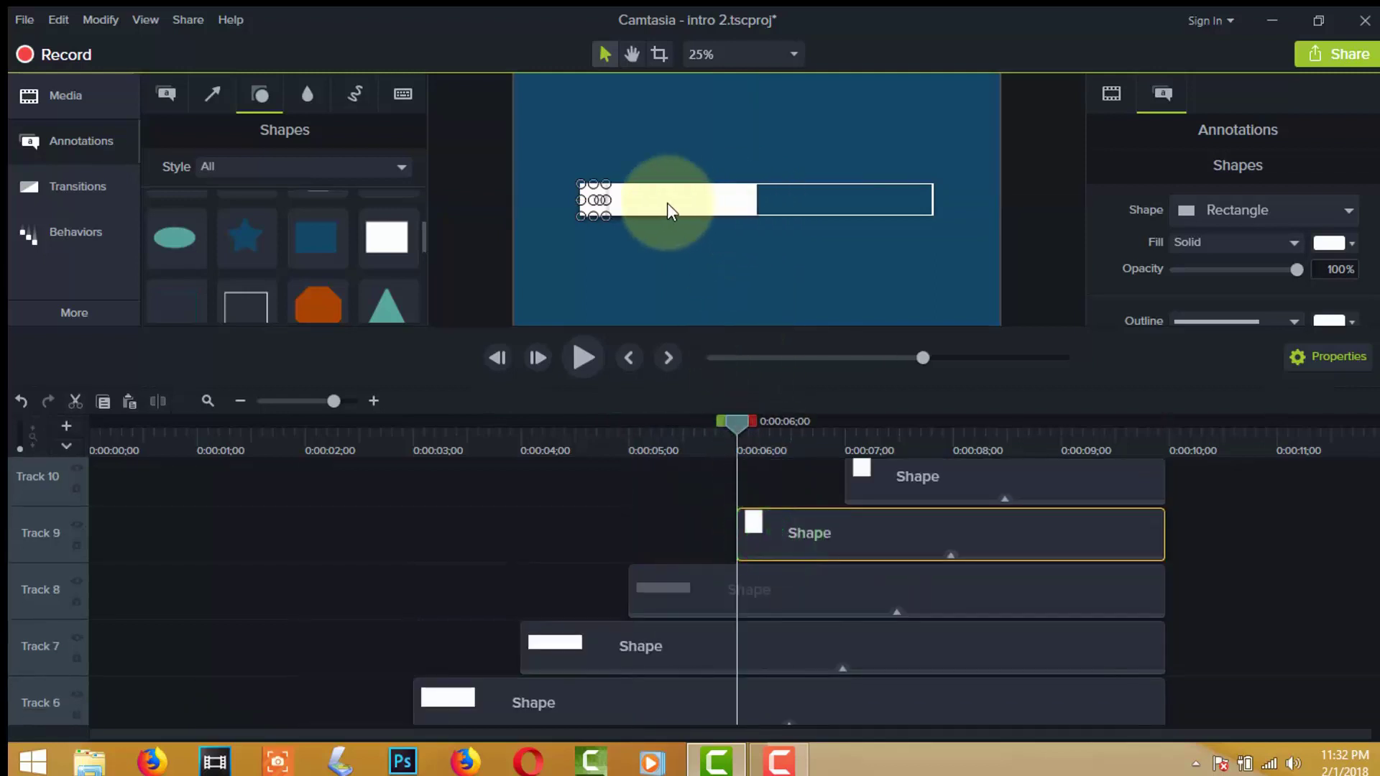
drag(608, 202, 807, 200)
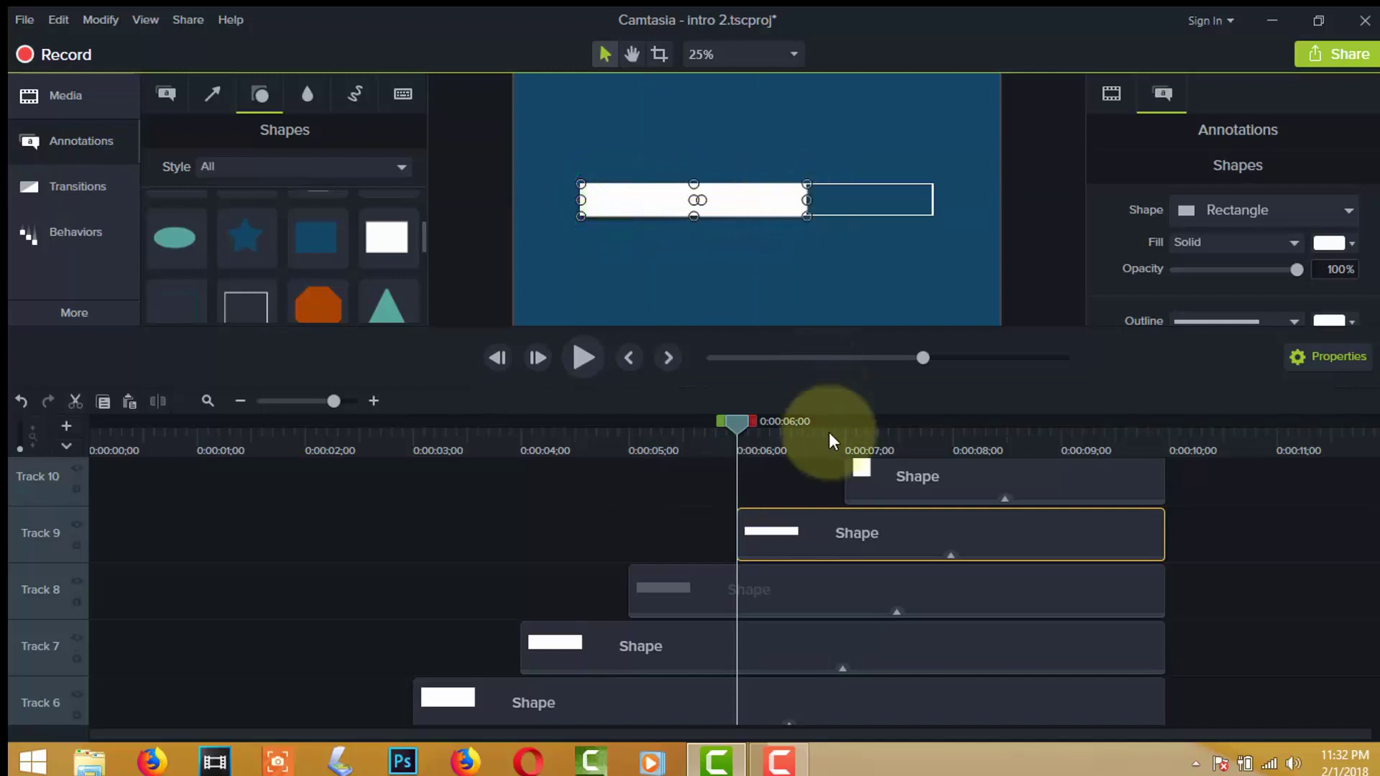
- Widen the bar pieces on Tracks 10 and 11 further to the right
click(916, 474)
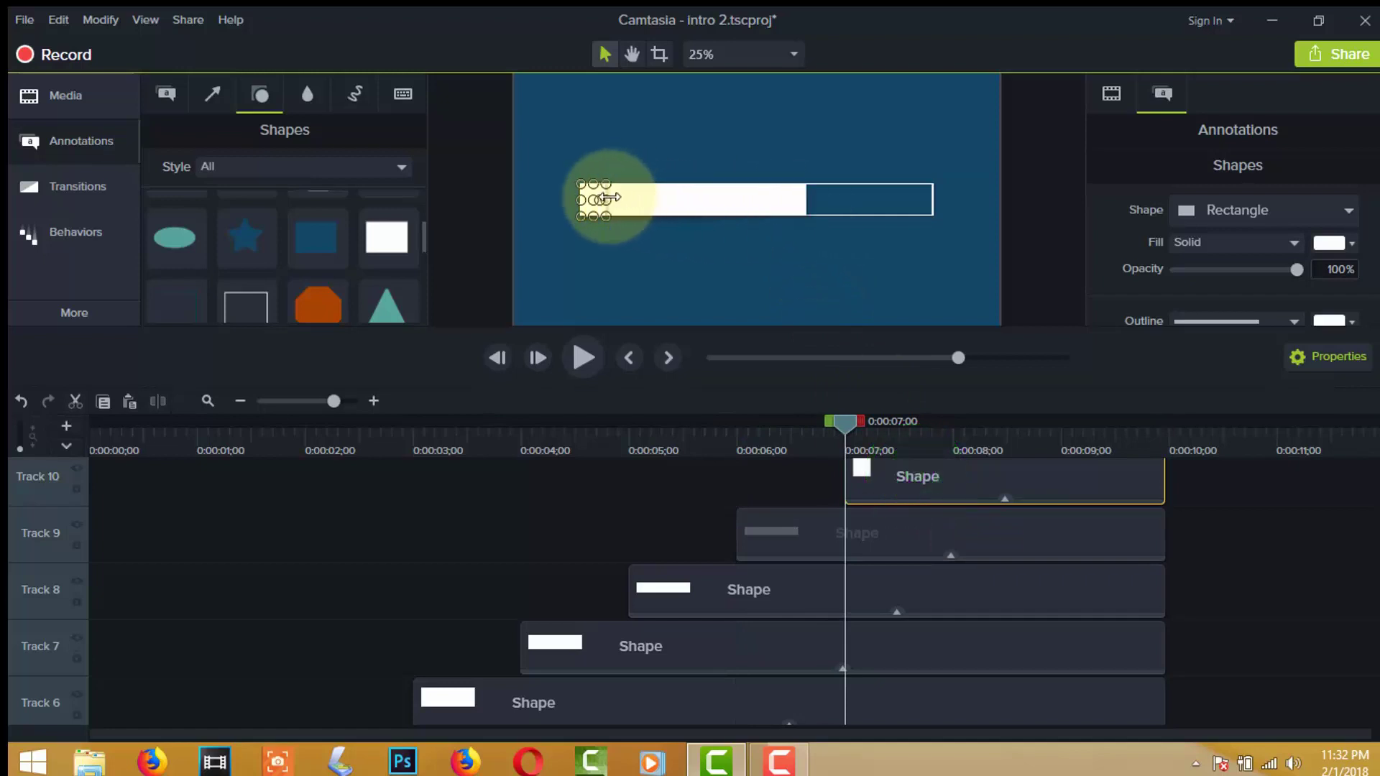
drag(608, 197, 860, 203)
drag(933, 477, 999, 517)
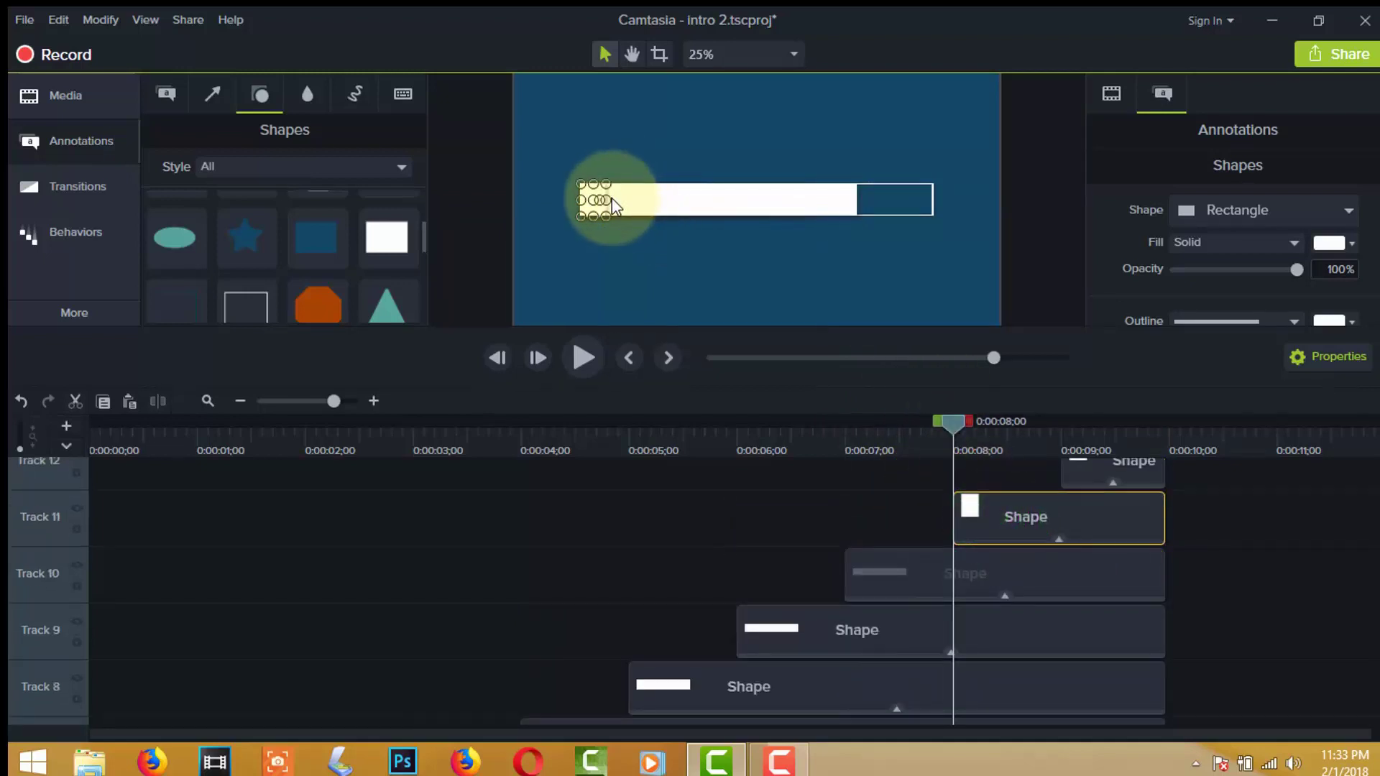
drag(603, 201, 895, 202)
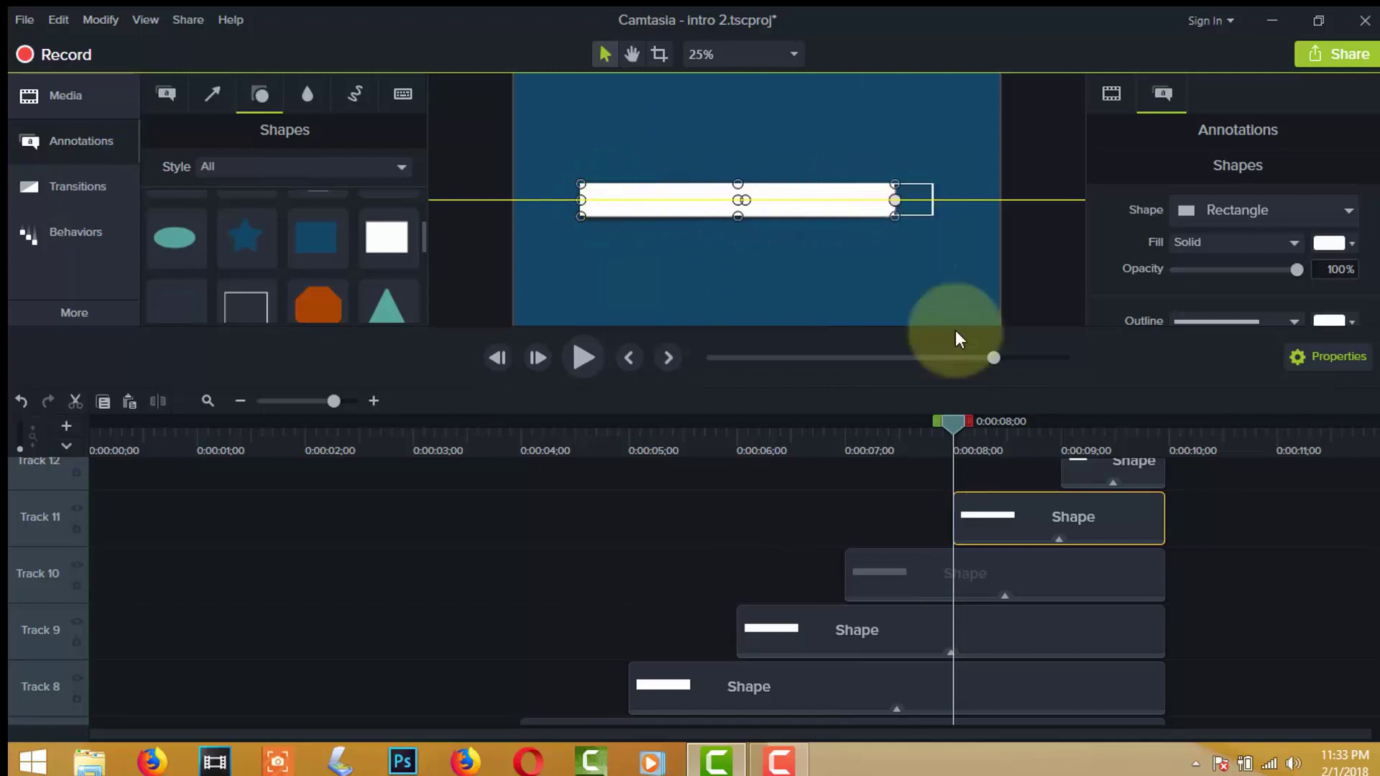
- Stretch the Track 12 bar piece so the white bar fills the entire outline
click(1016, 529)
scroll(1078, 551, up, 2)
click(1105, 552)
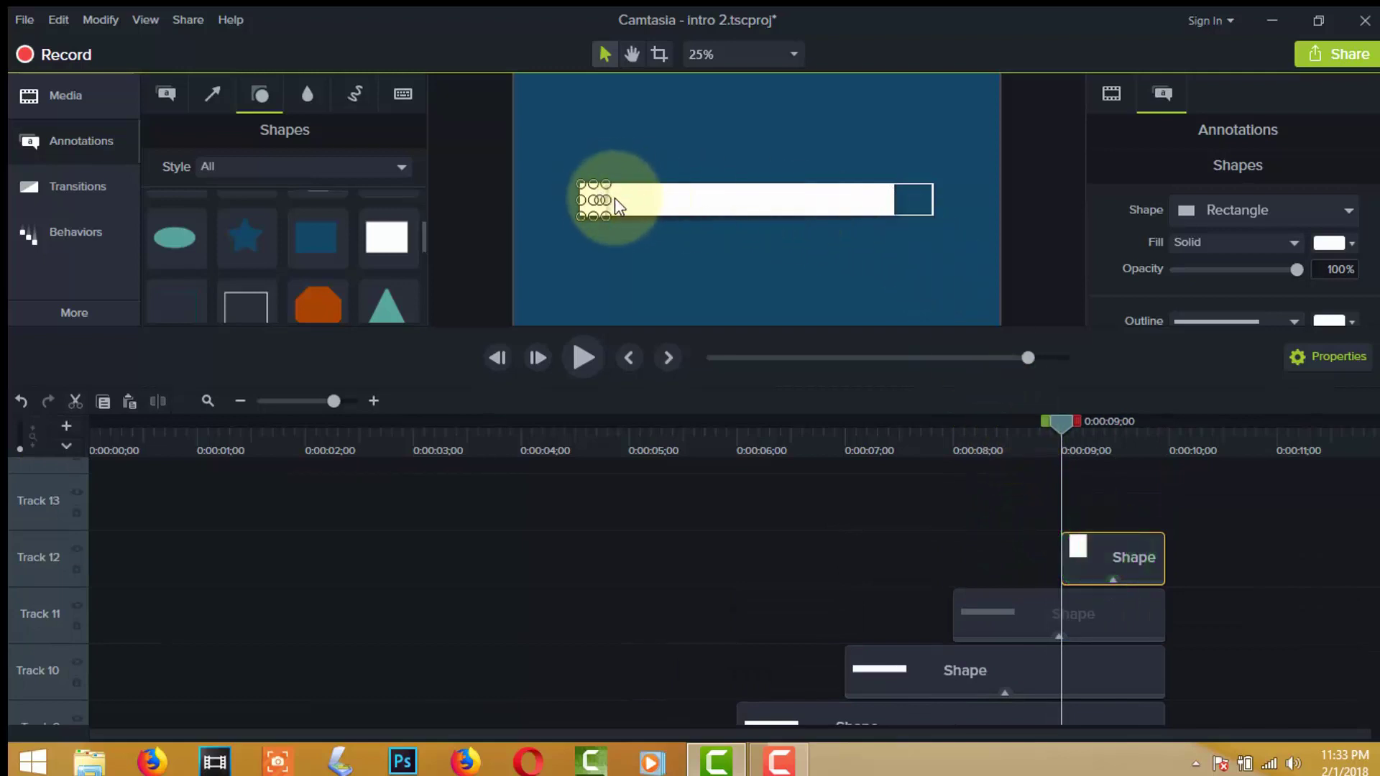
drag(606, 199, 948, 200)
click(850, 280)
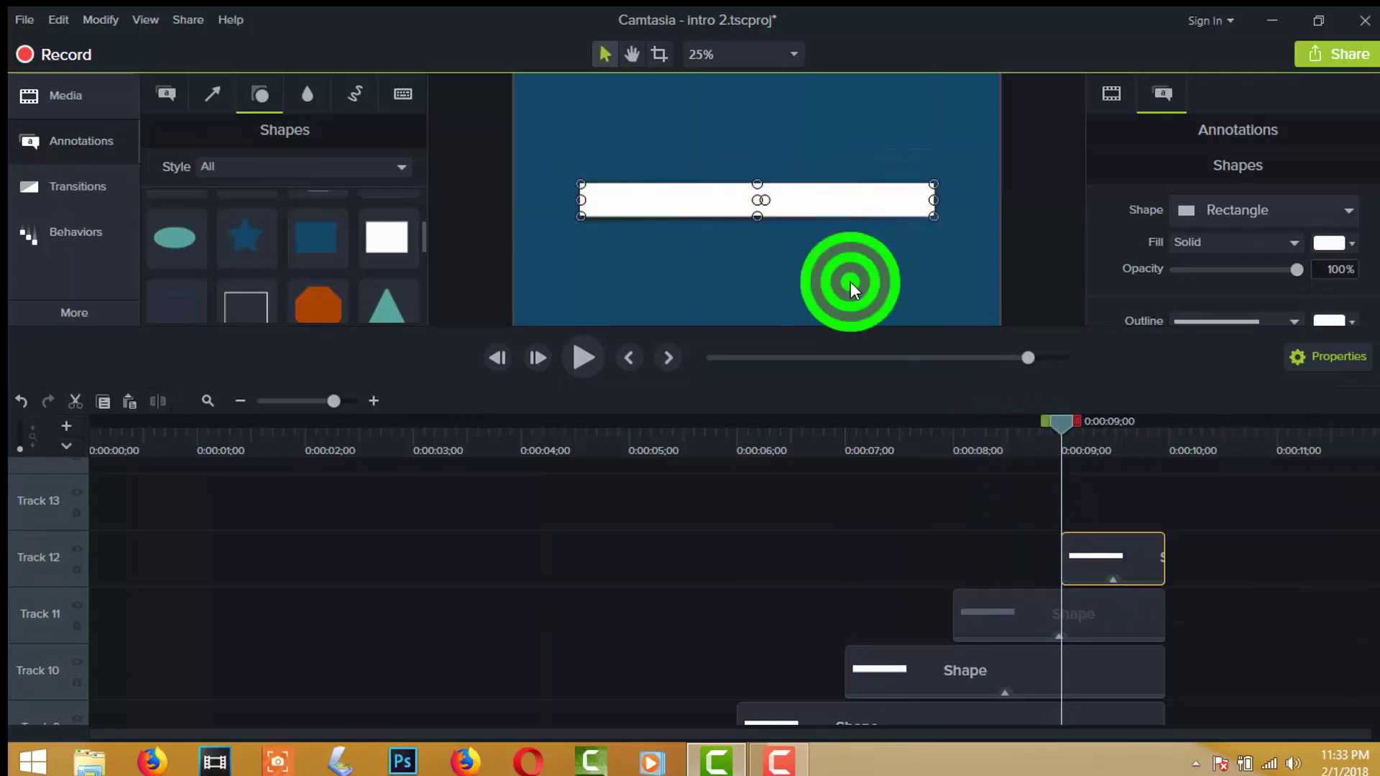
click(115, 447)
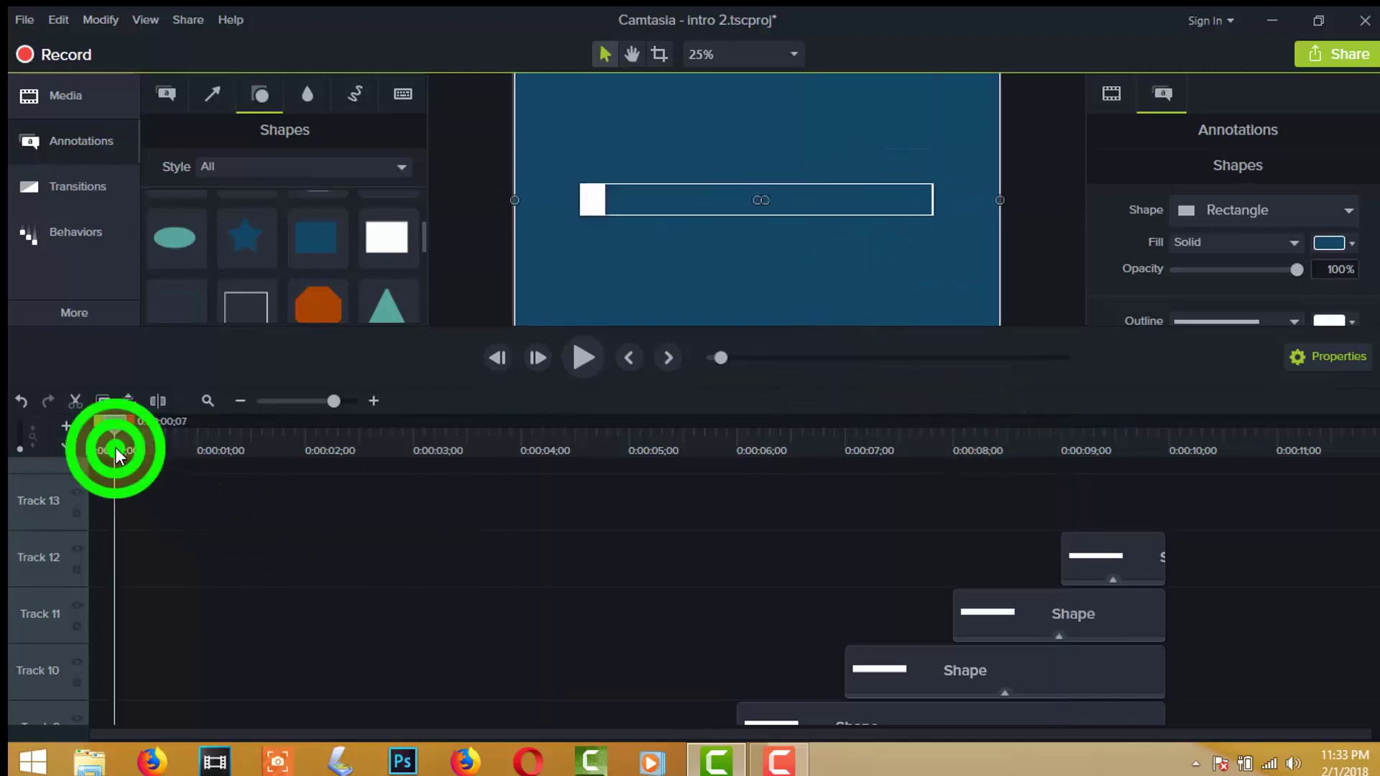
click(572, 364)
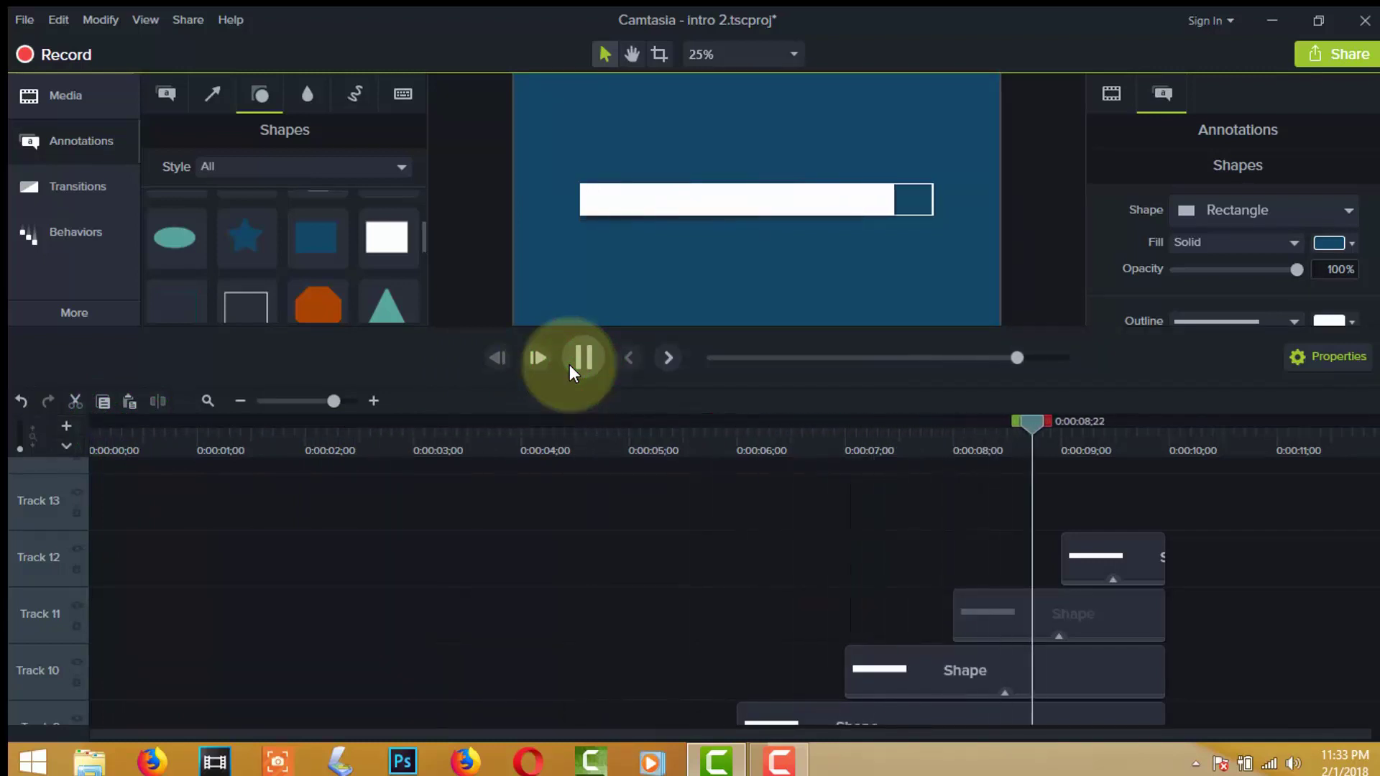
click(609, 549)
scroll(612, 551, down, 8)
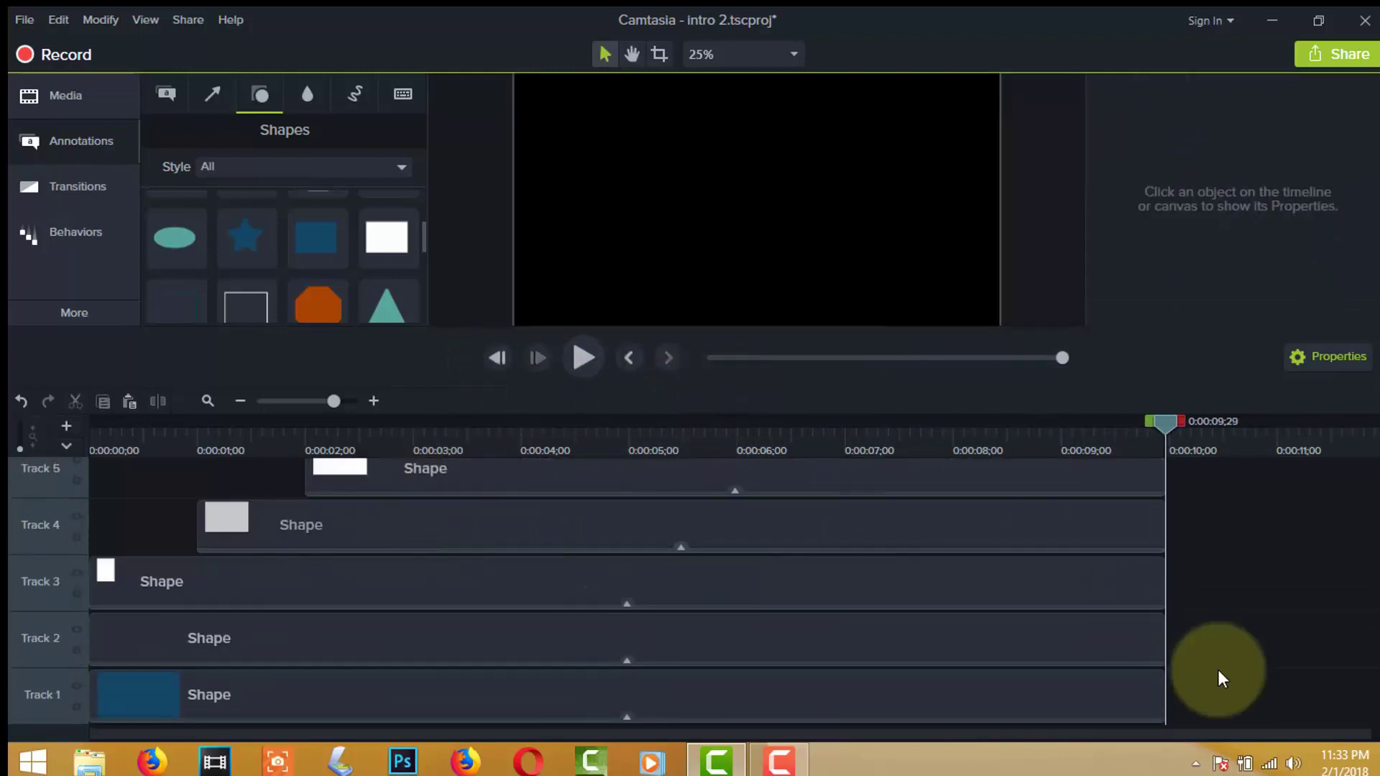
- Marquee-select all twelve loading-bar shape clips and group them into Group 3
mouse_move(1147, 685)
mouse_down()
mouse_move(416, 461)
mouse_move(184, 406)
mouse_move(196, 611)
mouse_move(148, 721)
mouse_move(130, 515)
mouse_move(148, 532)
mouse_up()
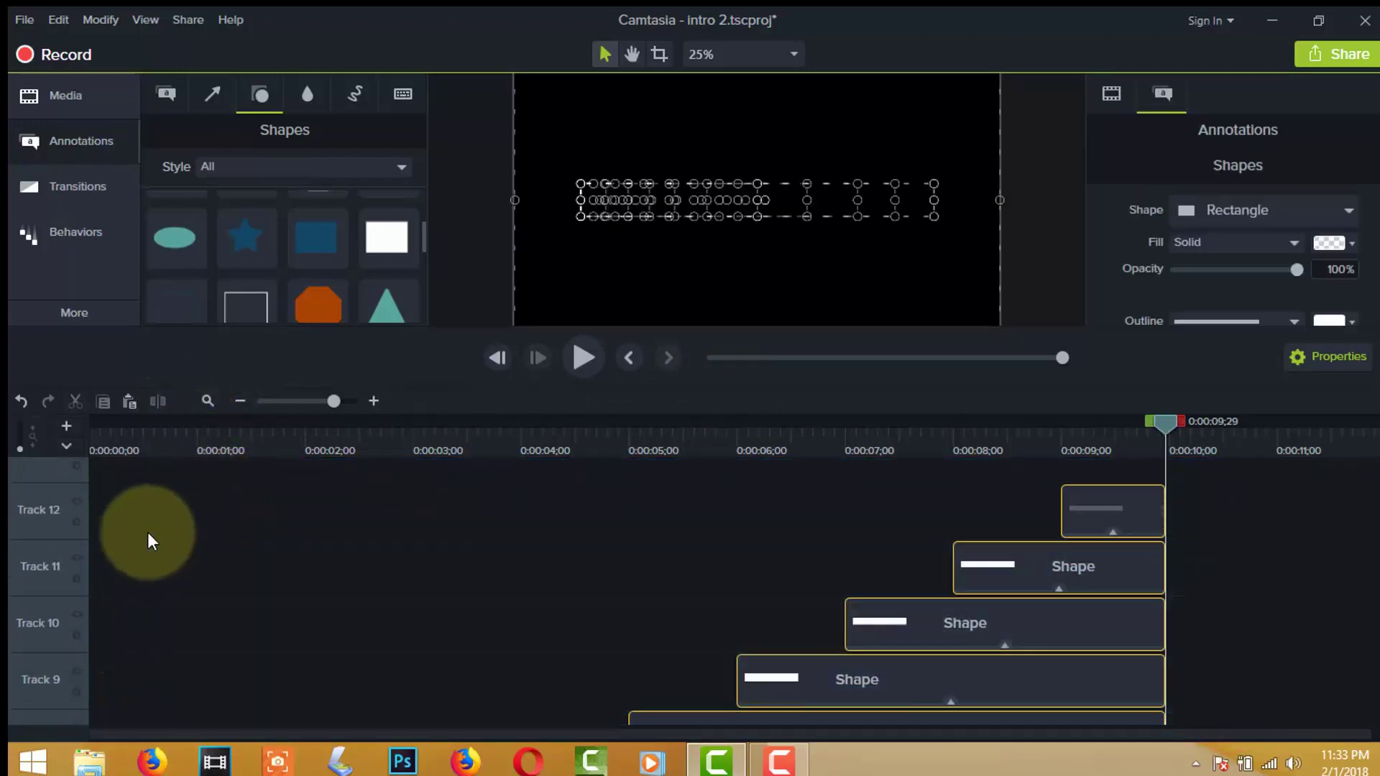
scroll(405, 606, down, 6)
scroll(696, 621, up, 4)
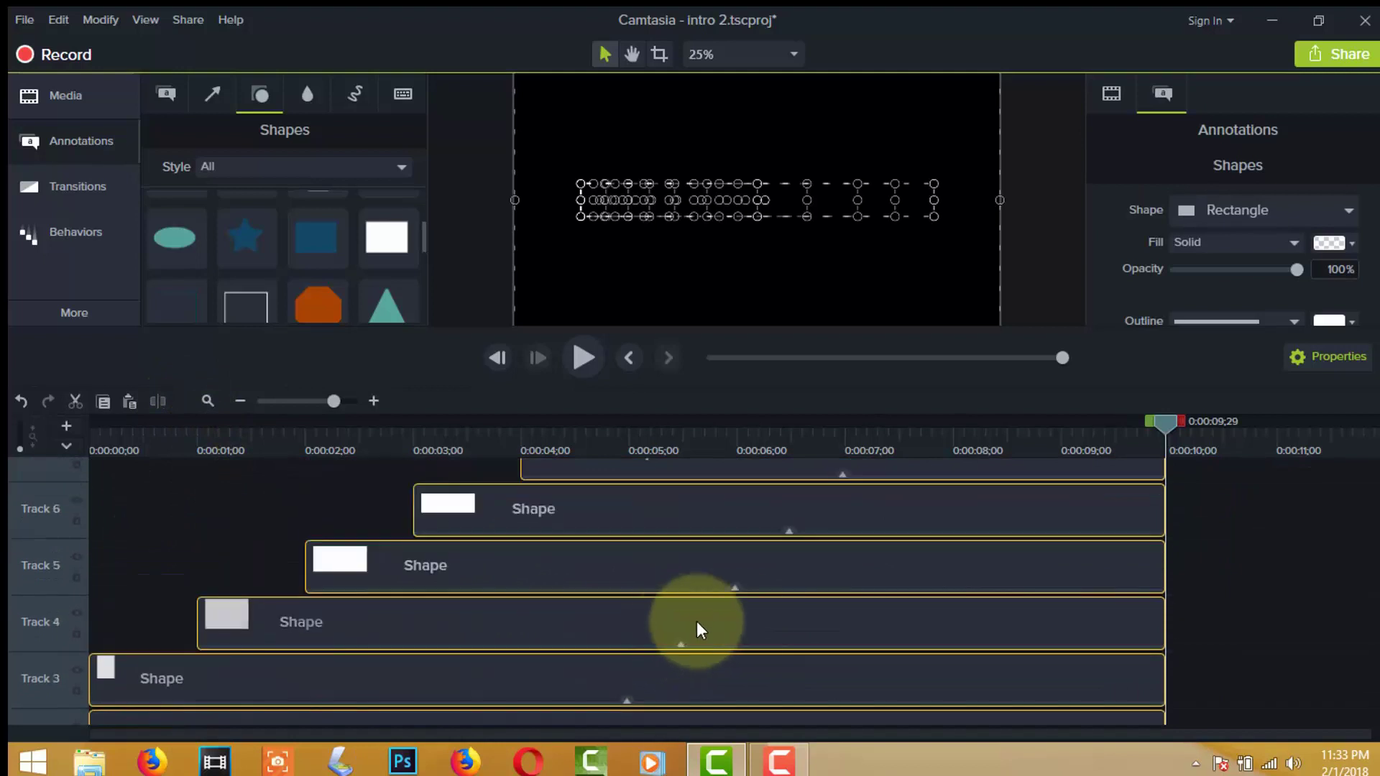
scroll(734, 601, up, 3)
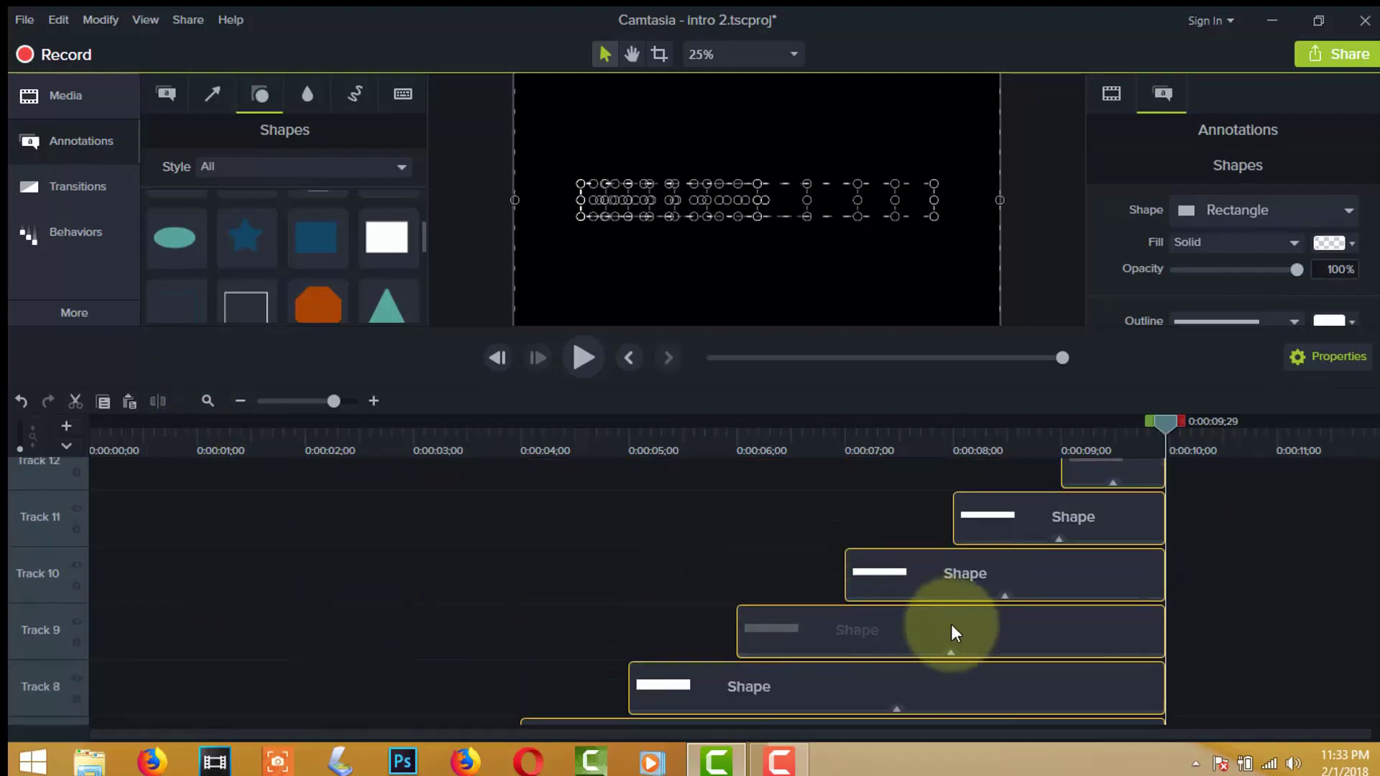
right_click(998, 569)
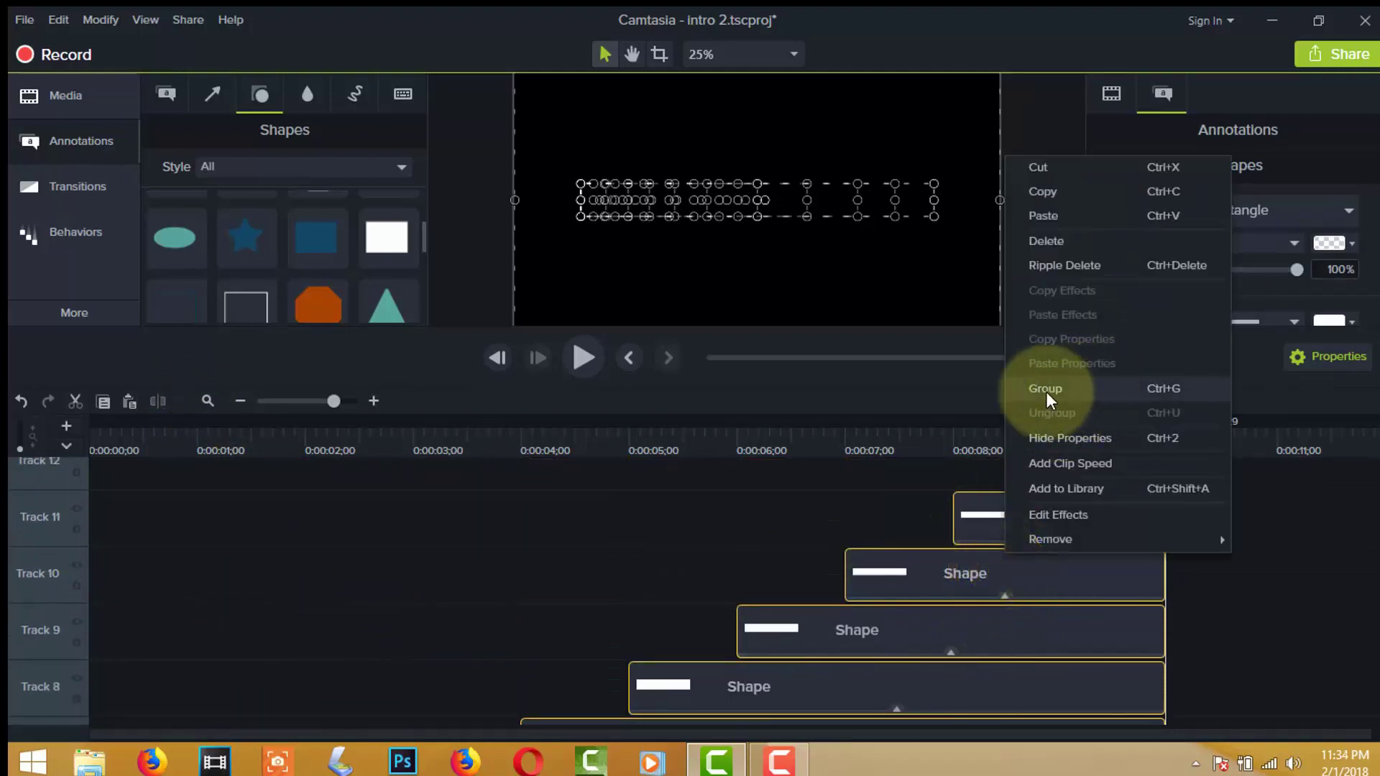
click(1084, 389)
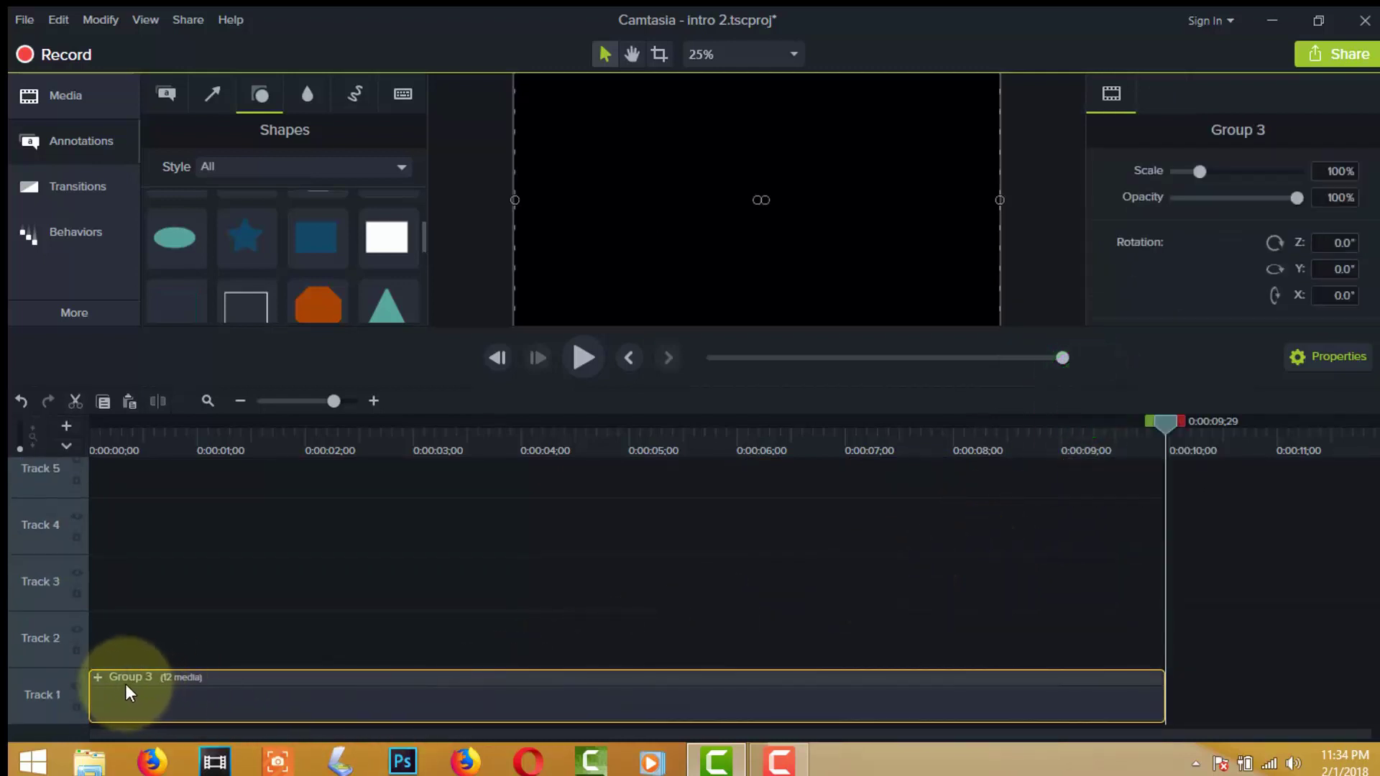
- Deselect Group 3 and move the playhead back to about 1 second
click(476, 690)
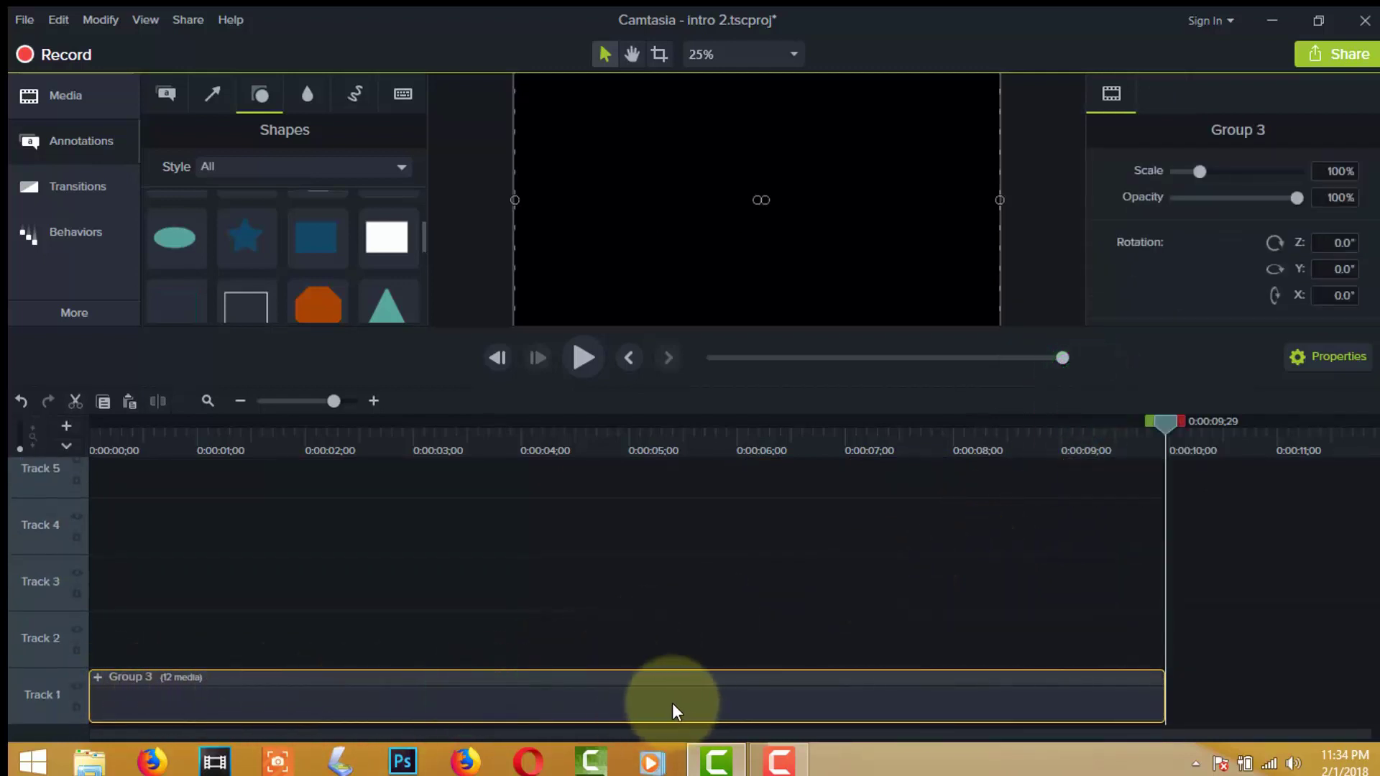
click(505, 628)
drag(1165, 422, 70, 532)
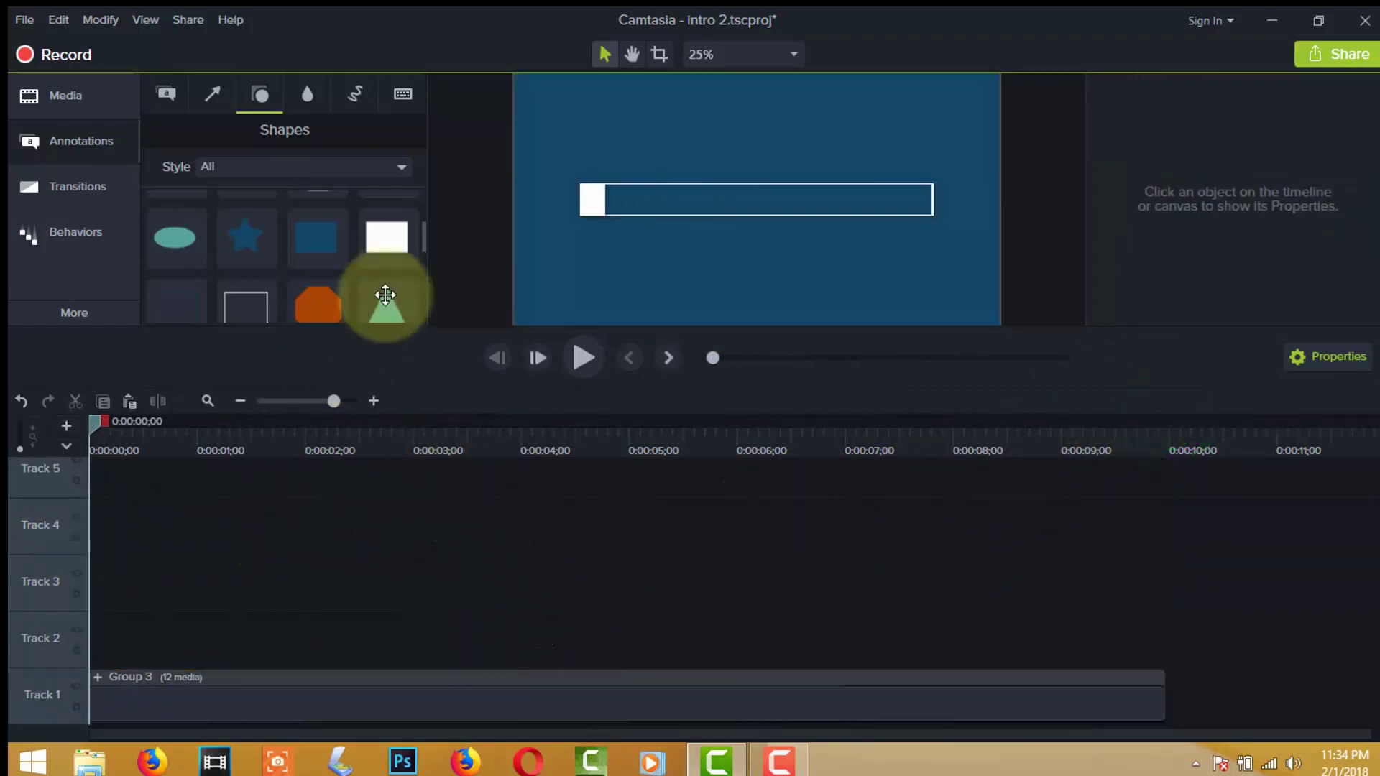
drag(421, 236, 416, 269)
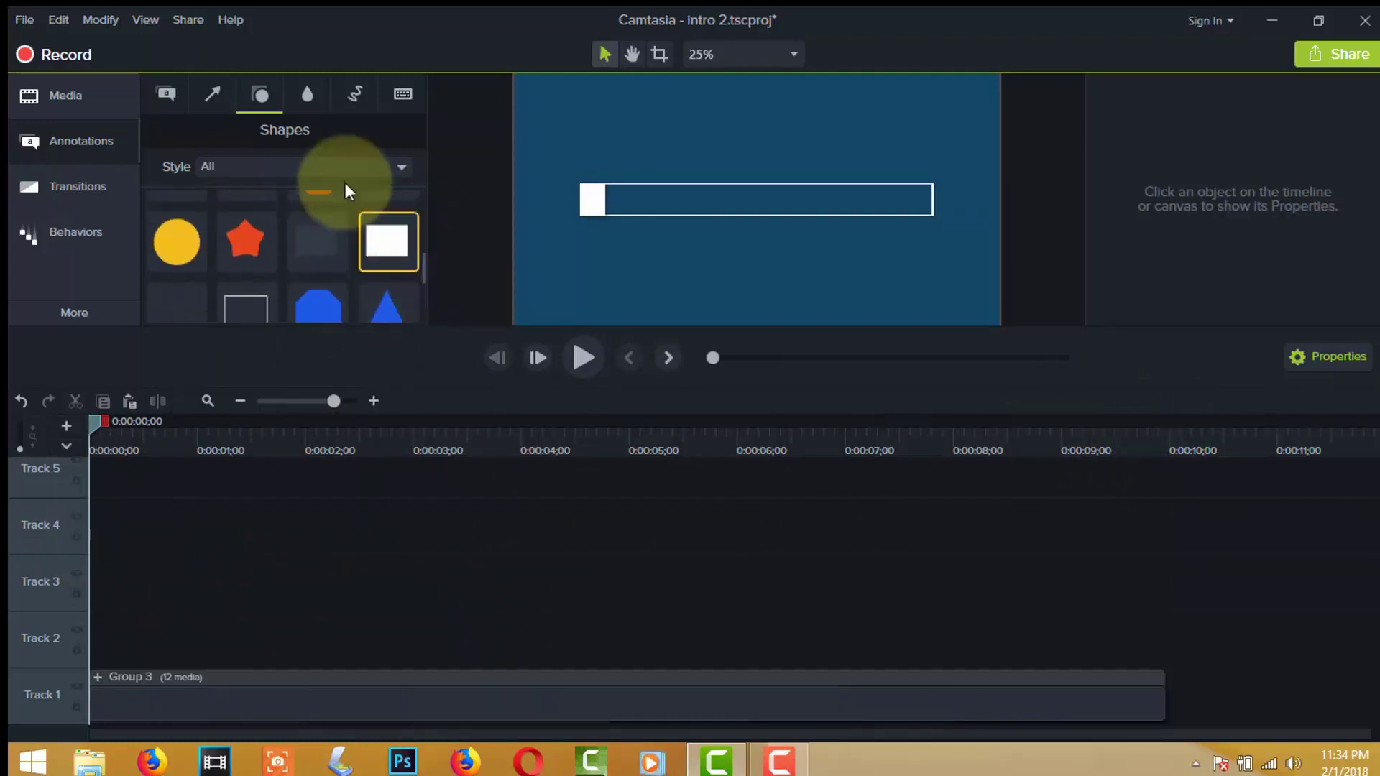
- Add a plain ABC text callout on Track 2 spanning the intro, moved above the bar and widened
click(161, 96)
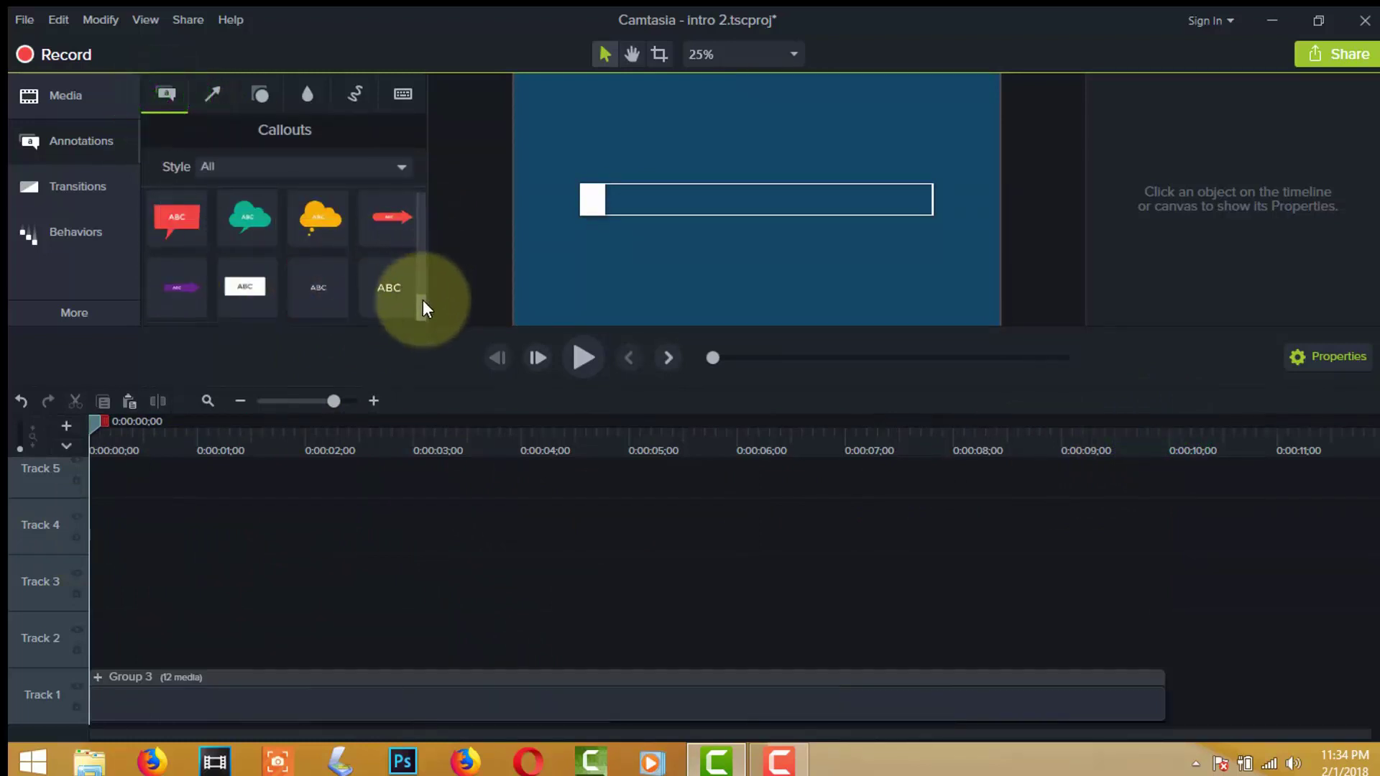
drag(423, 302, 87, 675)
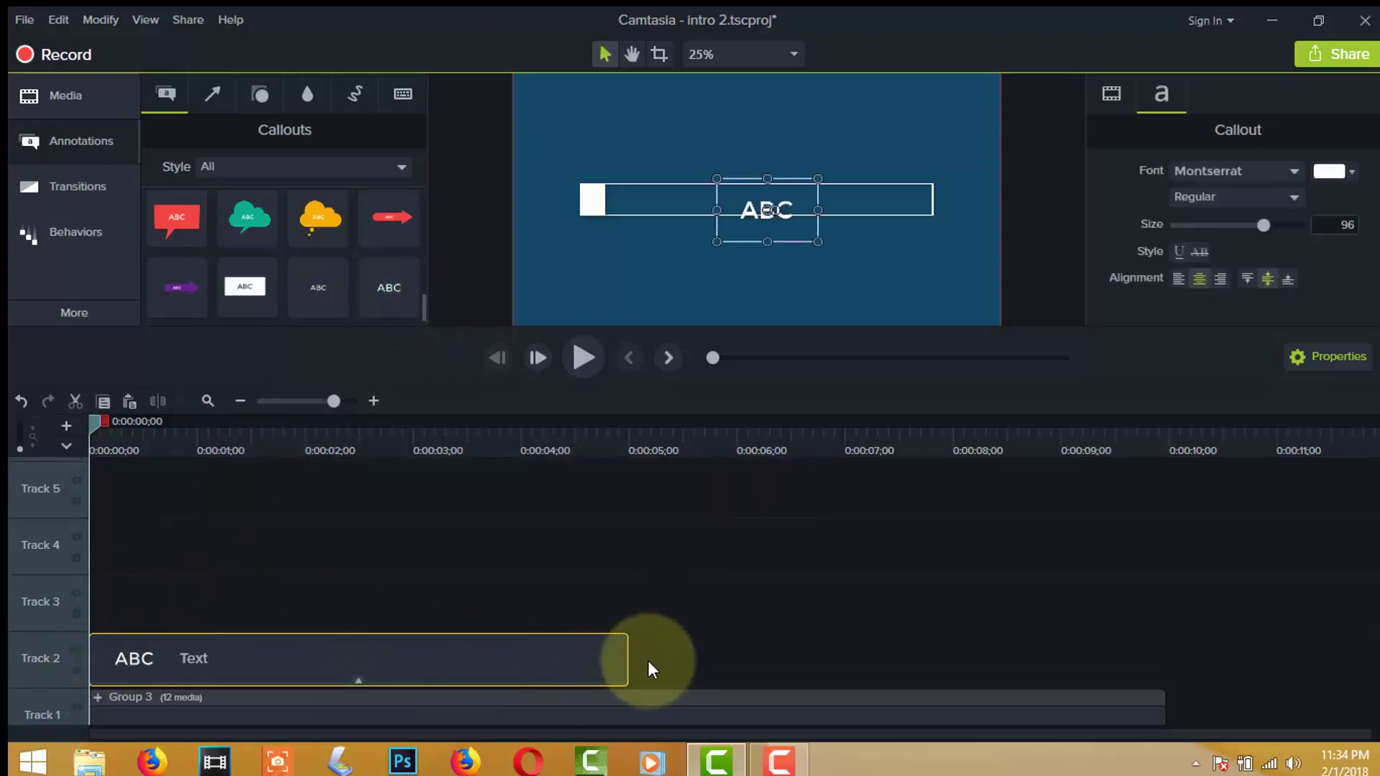
drag(627, 664, 1165, 643)
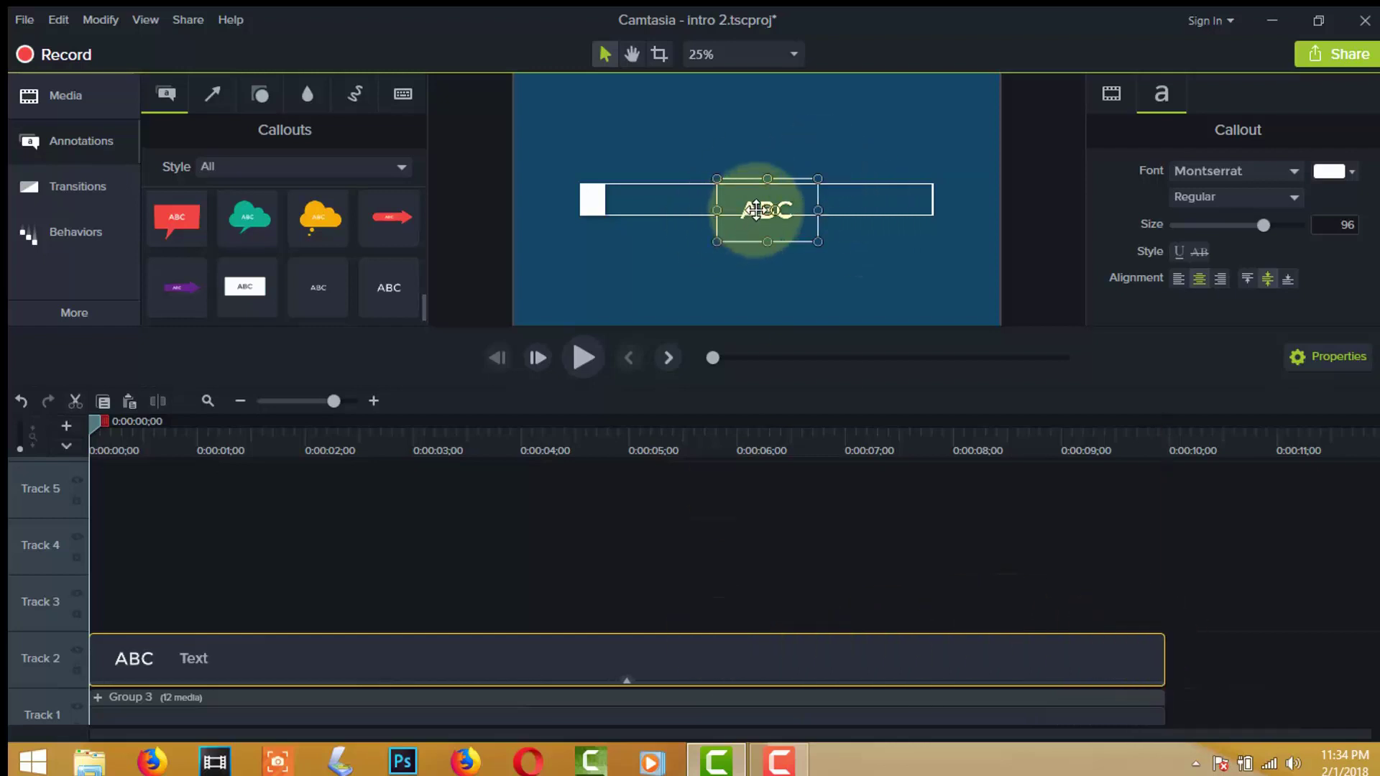
drag(755, 210, 627, 165)
drag(684, 166, 756, 168)
click(684, 173)
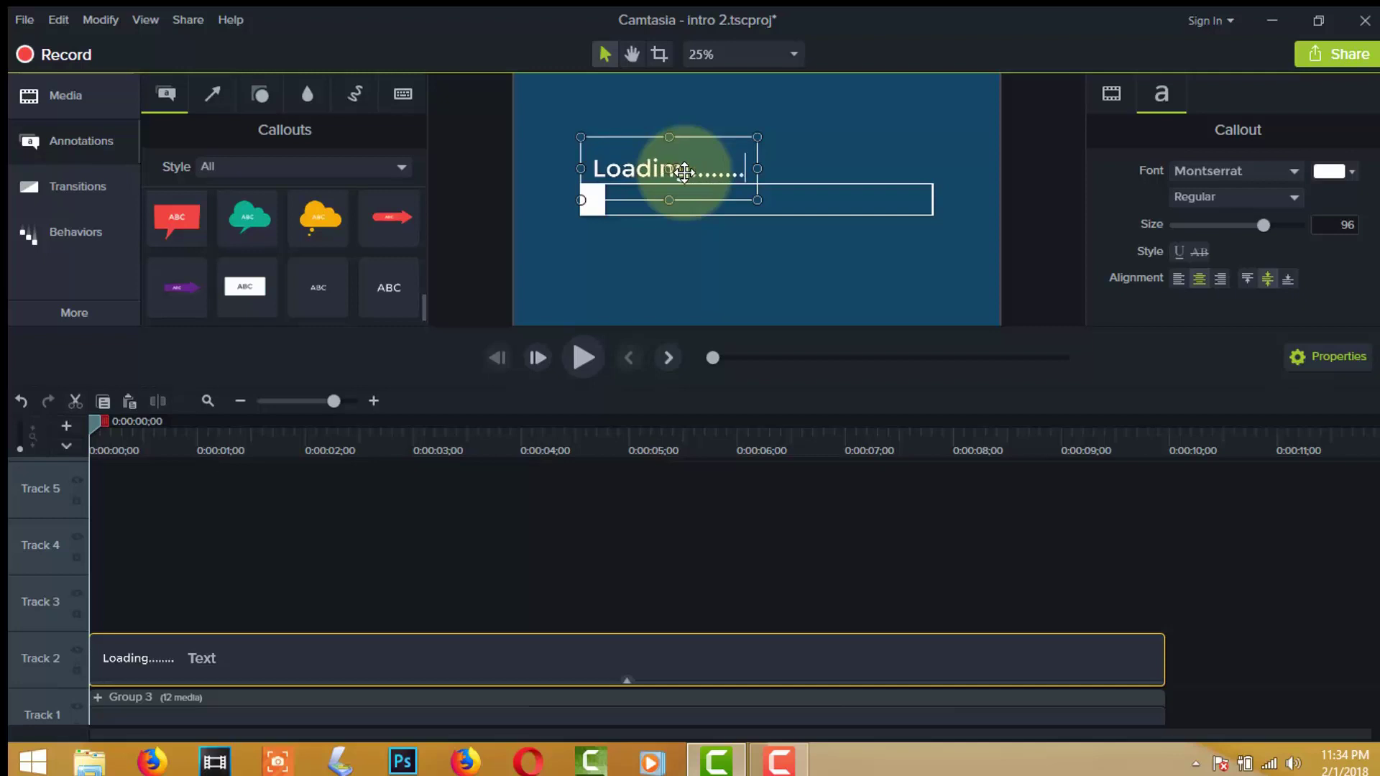
- Finish the callout text as 'Loading..........' and deselect everything
click(690, 252)
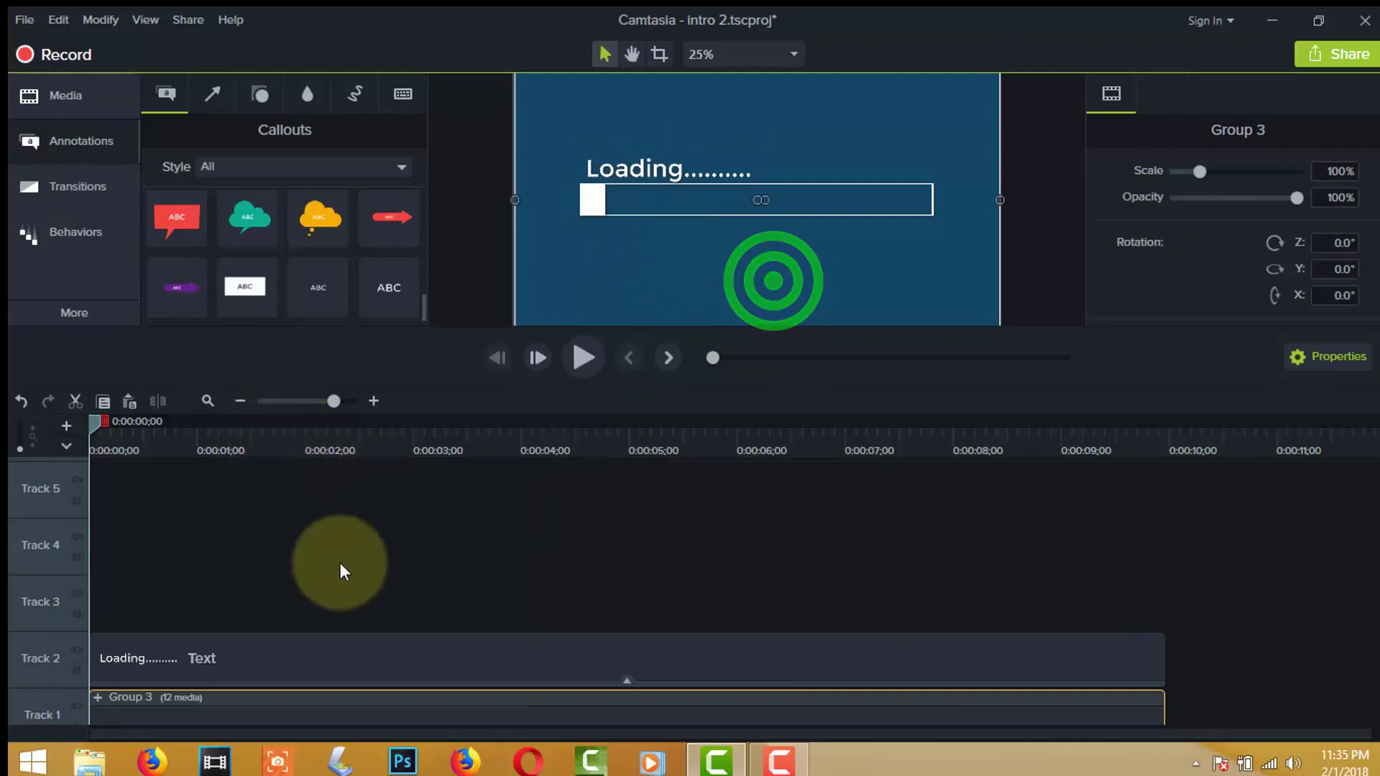
click(322, 574)
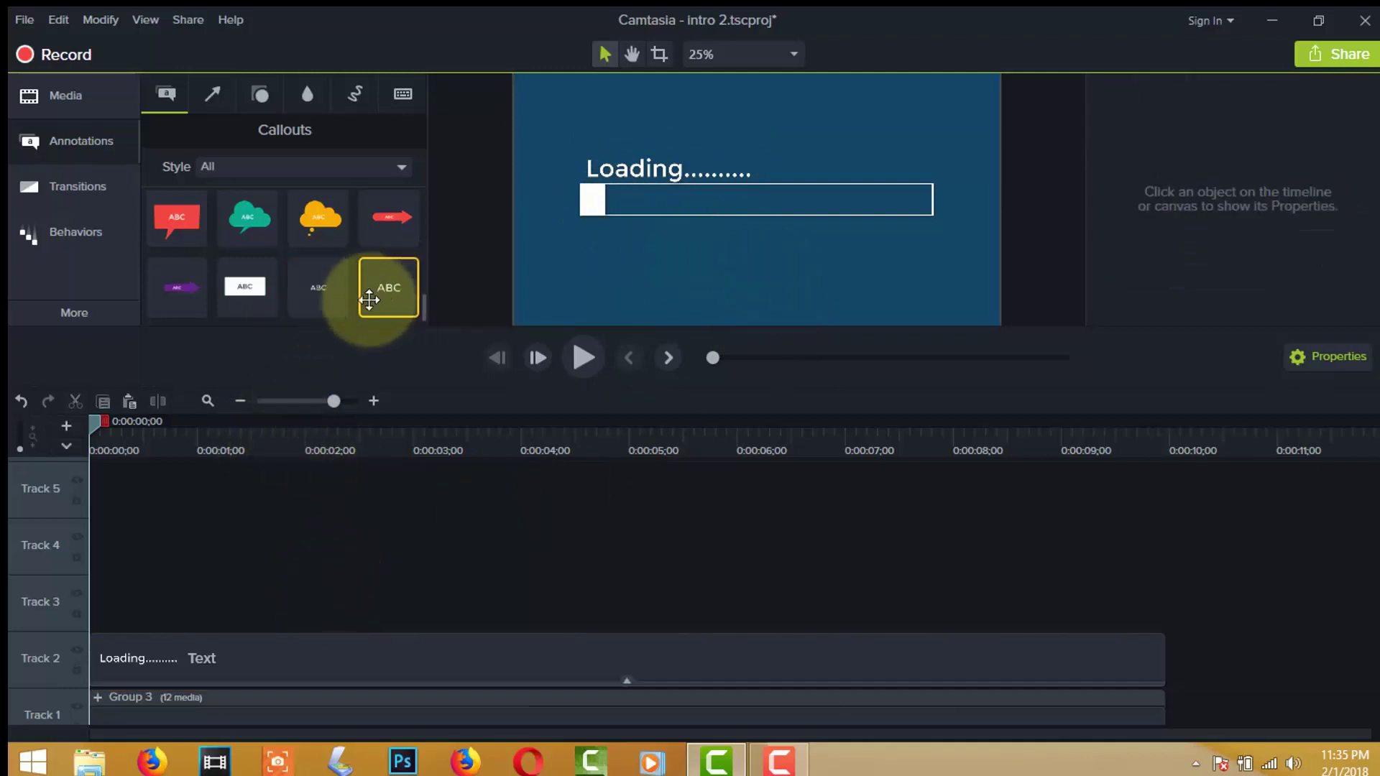
- Add a second ABC callout on Track 3 starting at 0:00, trimmed to one second
drag(369, 301, 206, 635)
scroll(505, 523, down, 1)
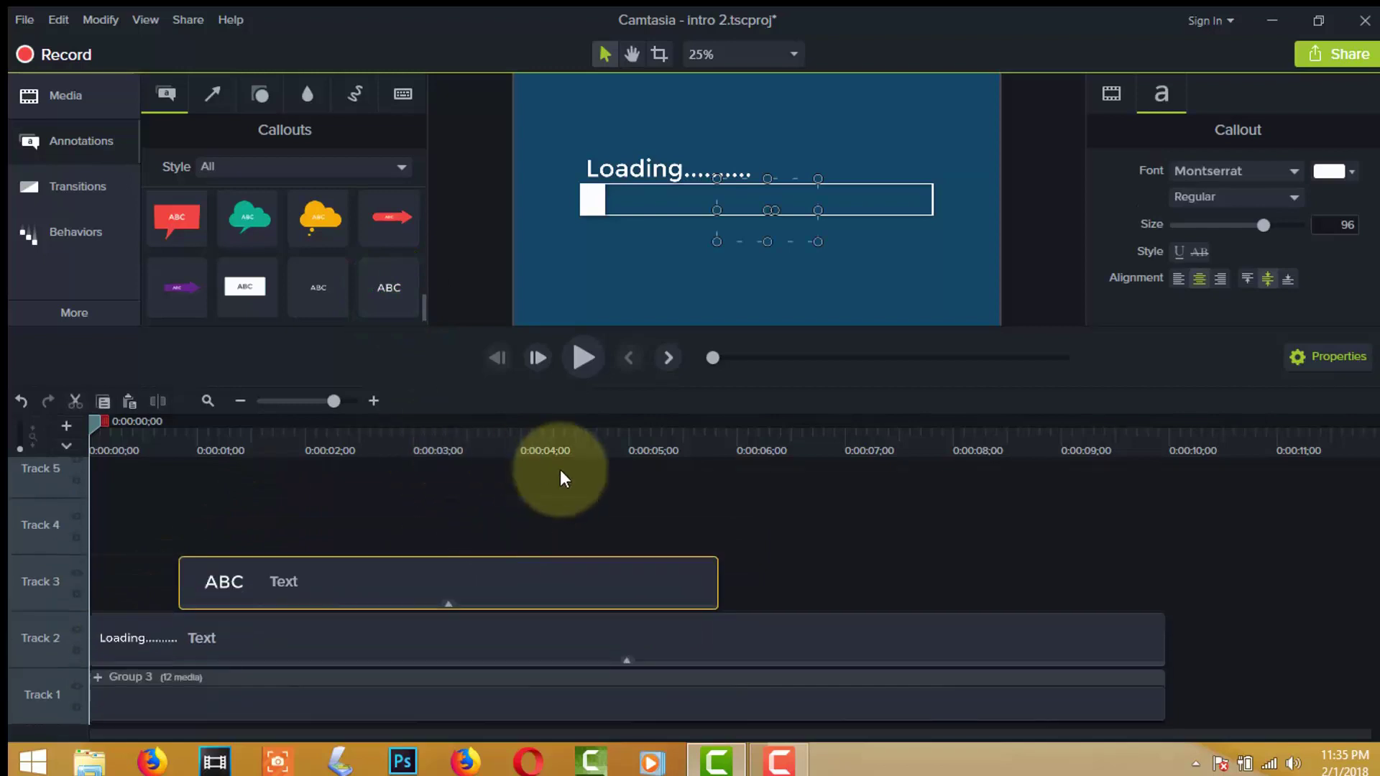
click(474, 578)
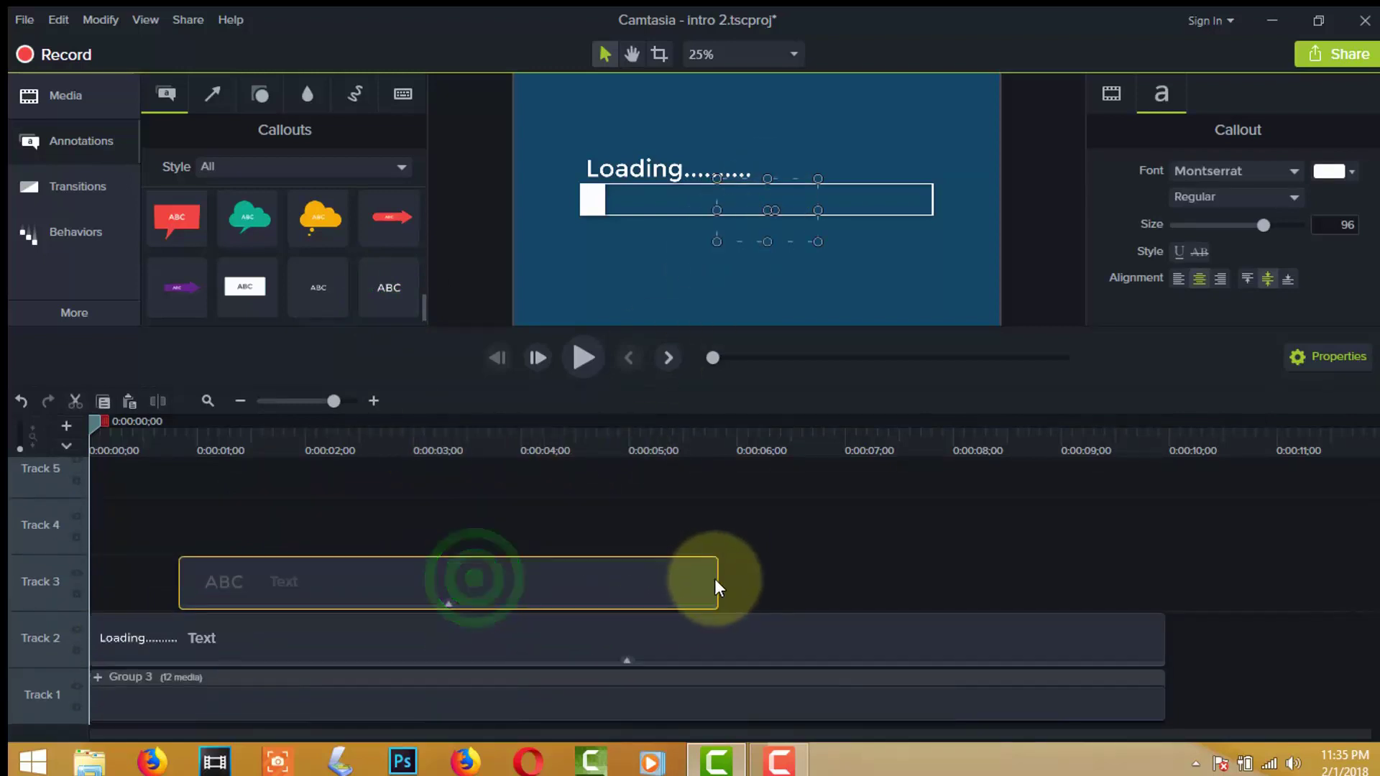
drag(662, 585, 450, 578)
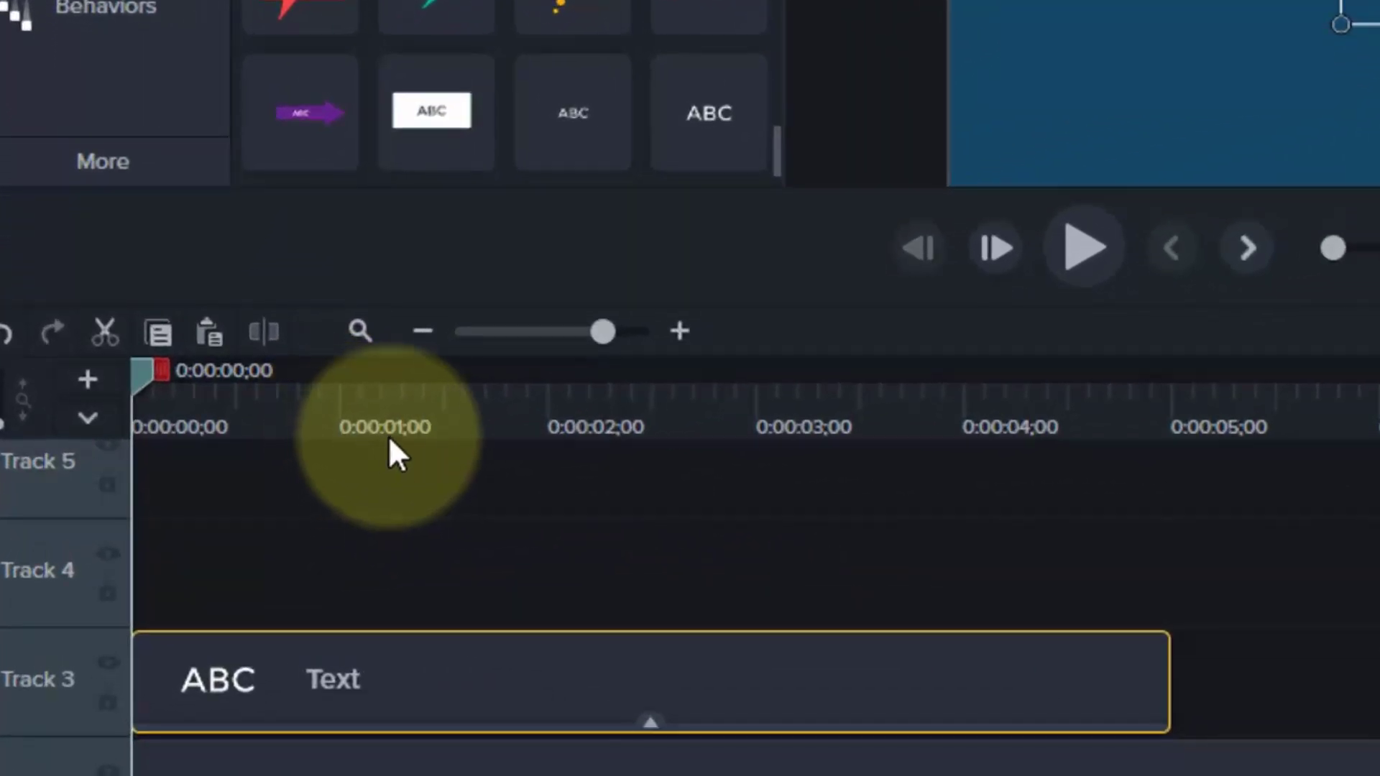
click(339, 415)
drag(1168, 689, 332, 679)
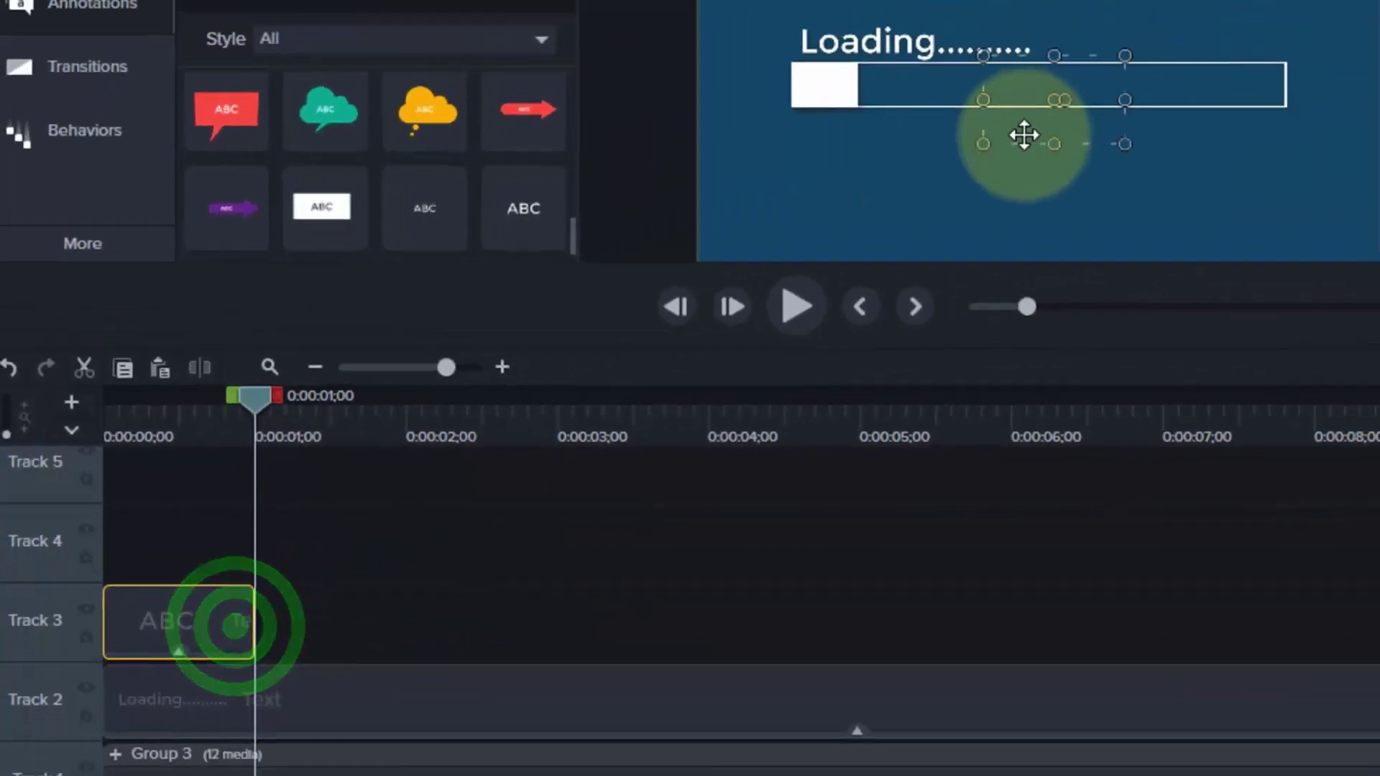
click(1344, 21)
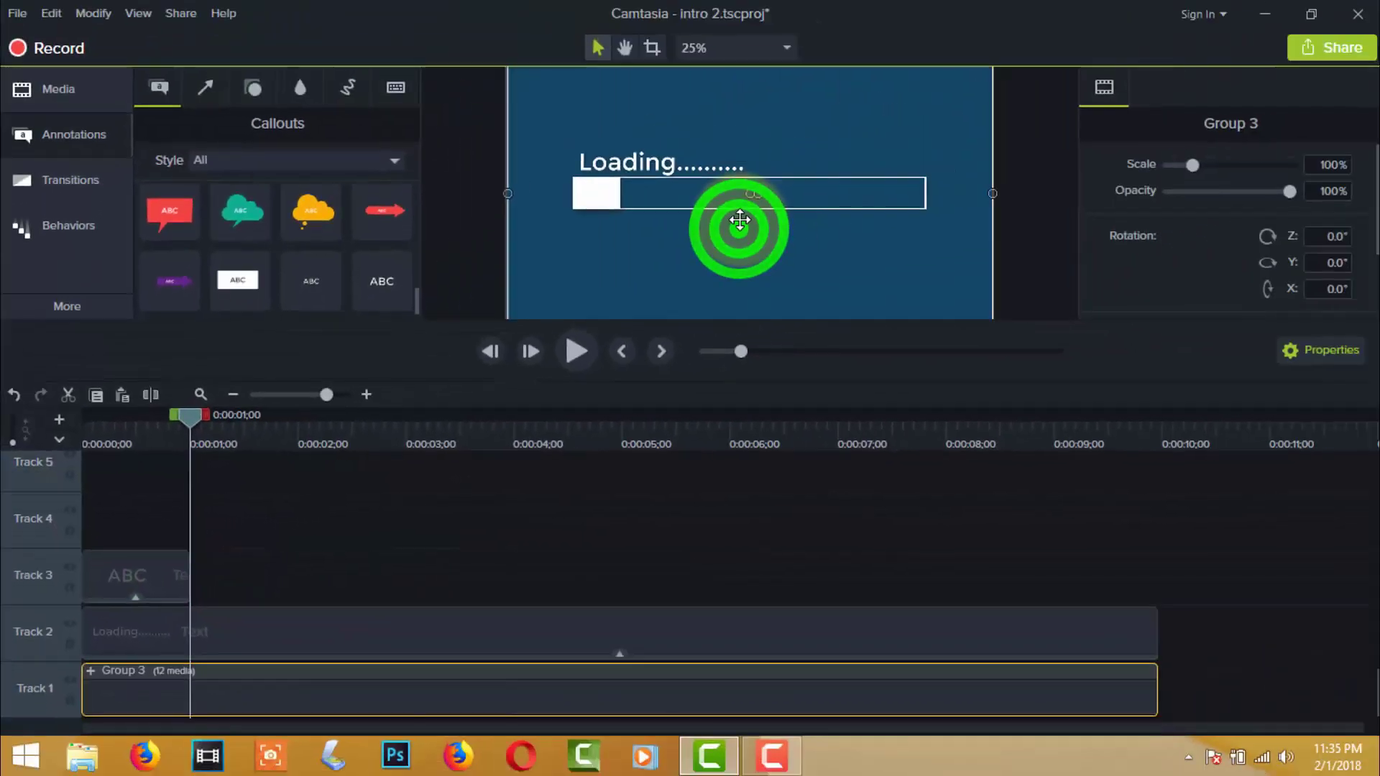
- Move the second callout above the bar's right end and change its text to '00%'
click(222, 679)
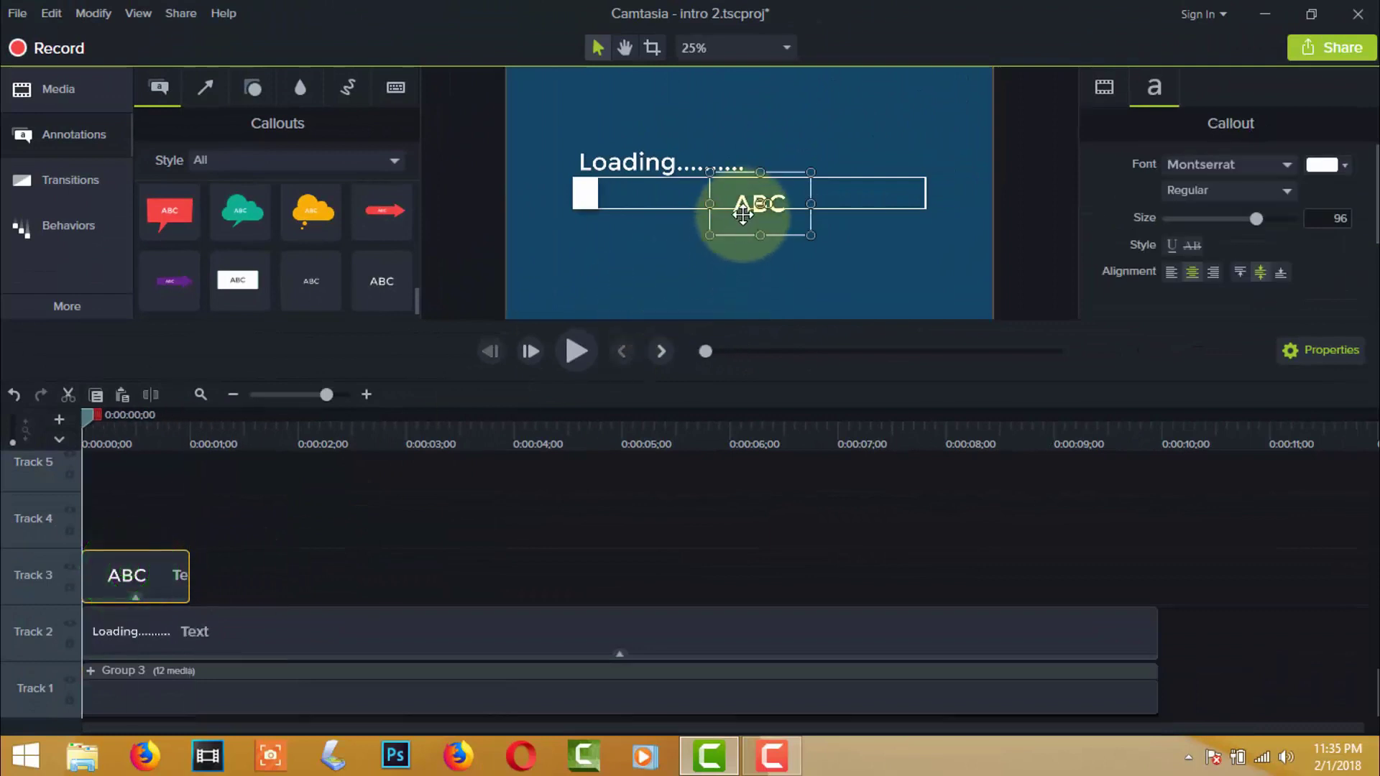
drag(744, 212, 827, 165)
click(837, 163)
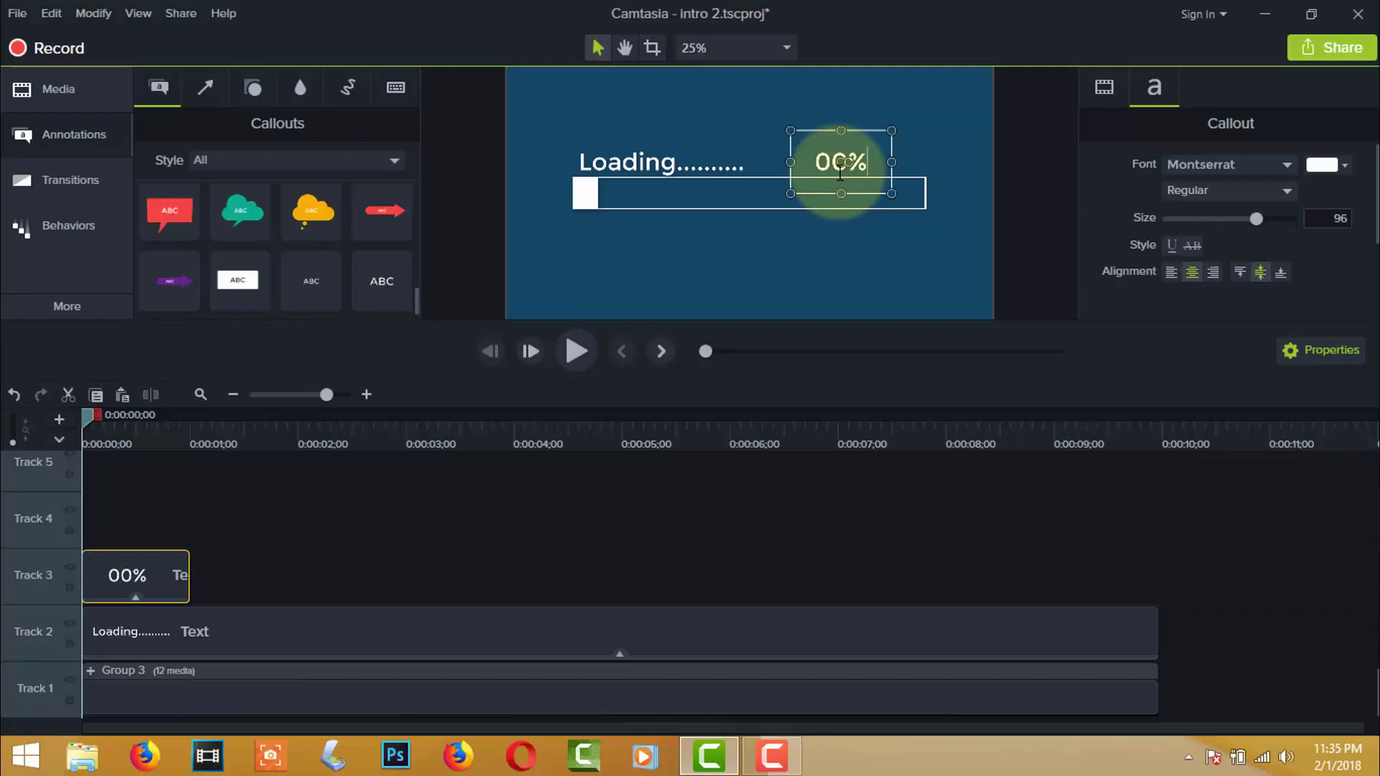
click(153, 582)
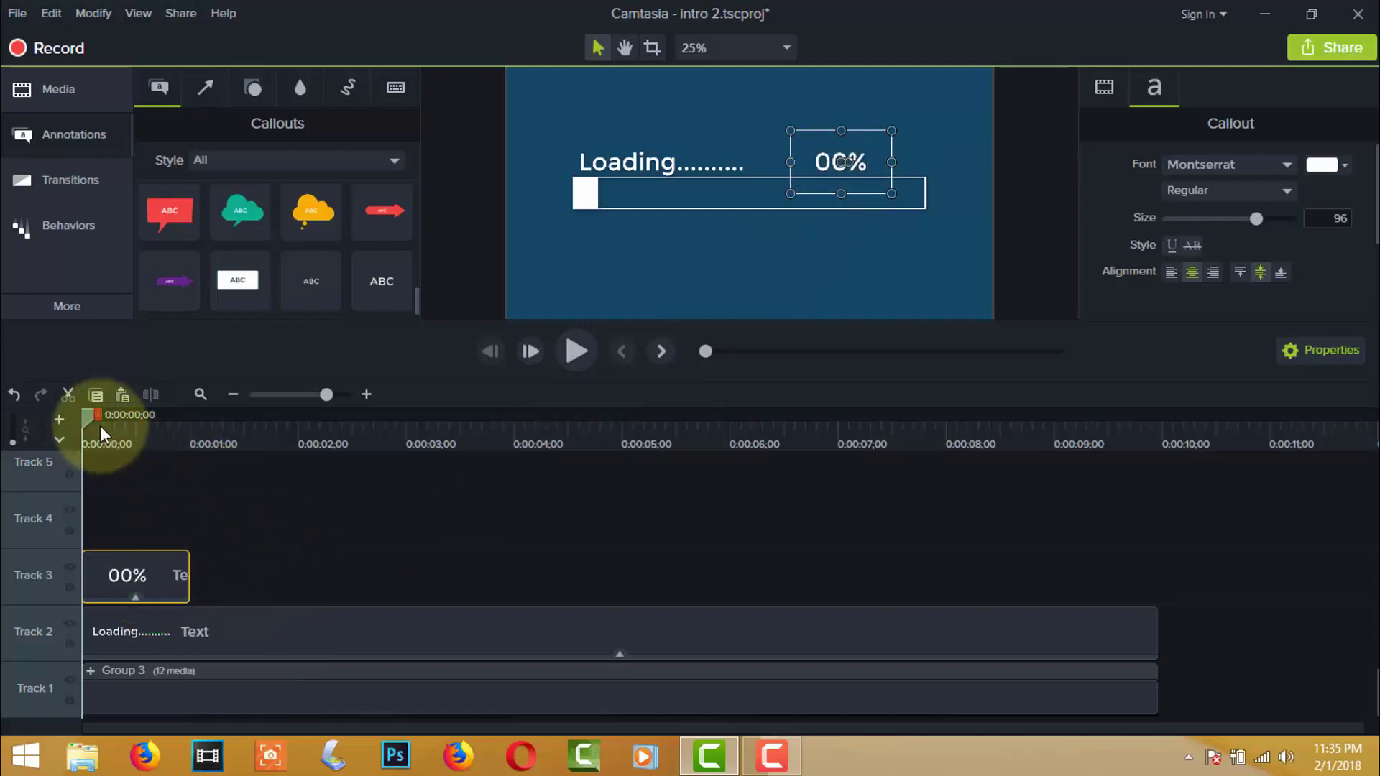
drag(87, 423, 171, 417)
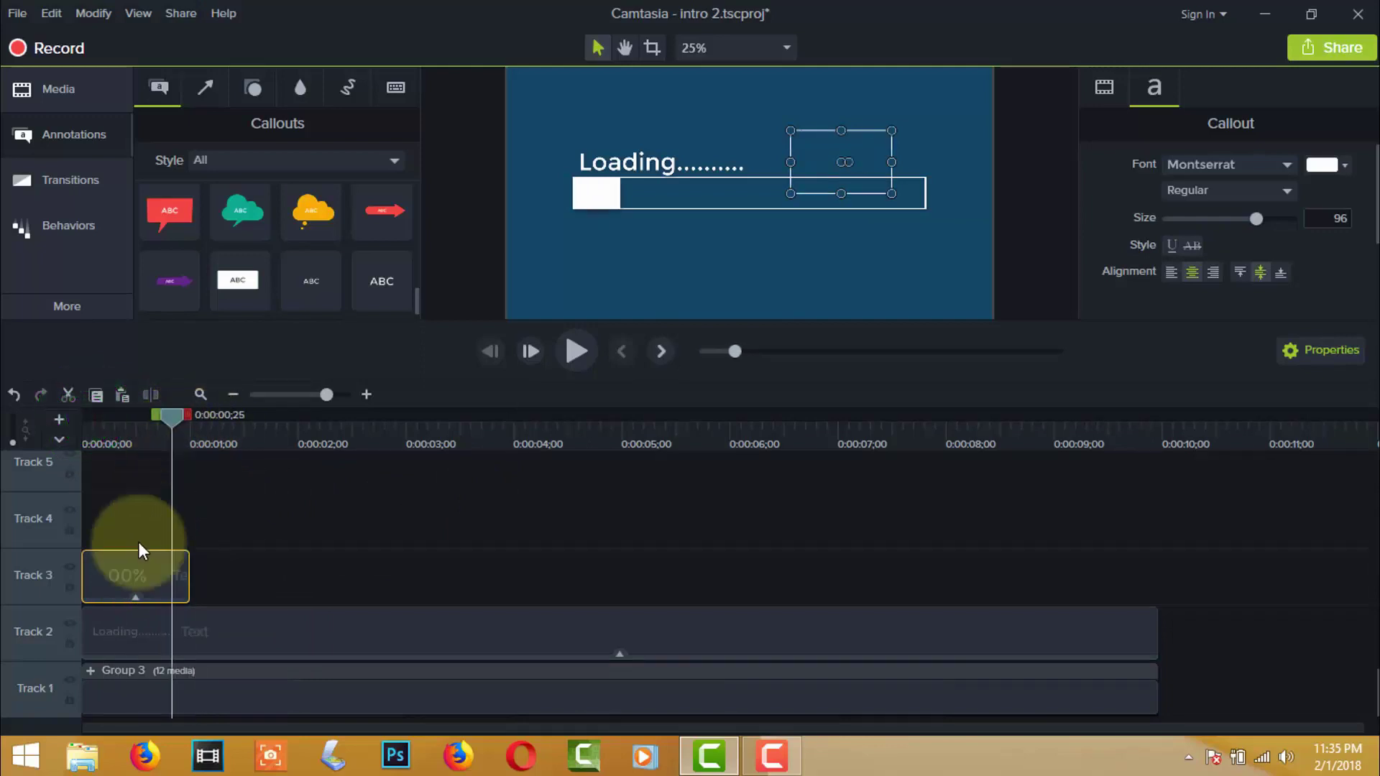
- Copy the 00% clip and paste copies at the 1, 2, 3 and 4-second marks on Track 3
click(129, 586)
right_click(129, 586)
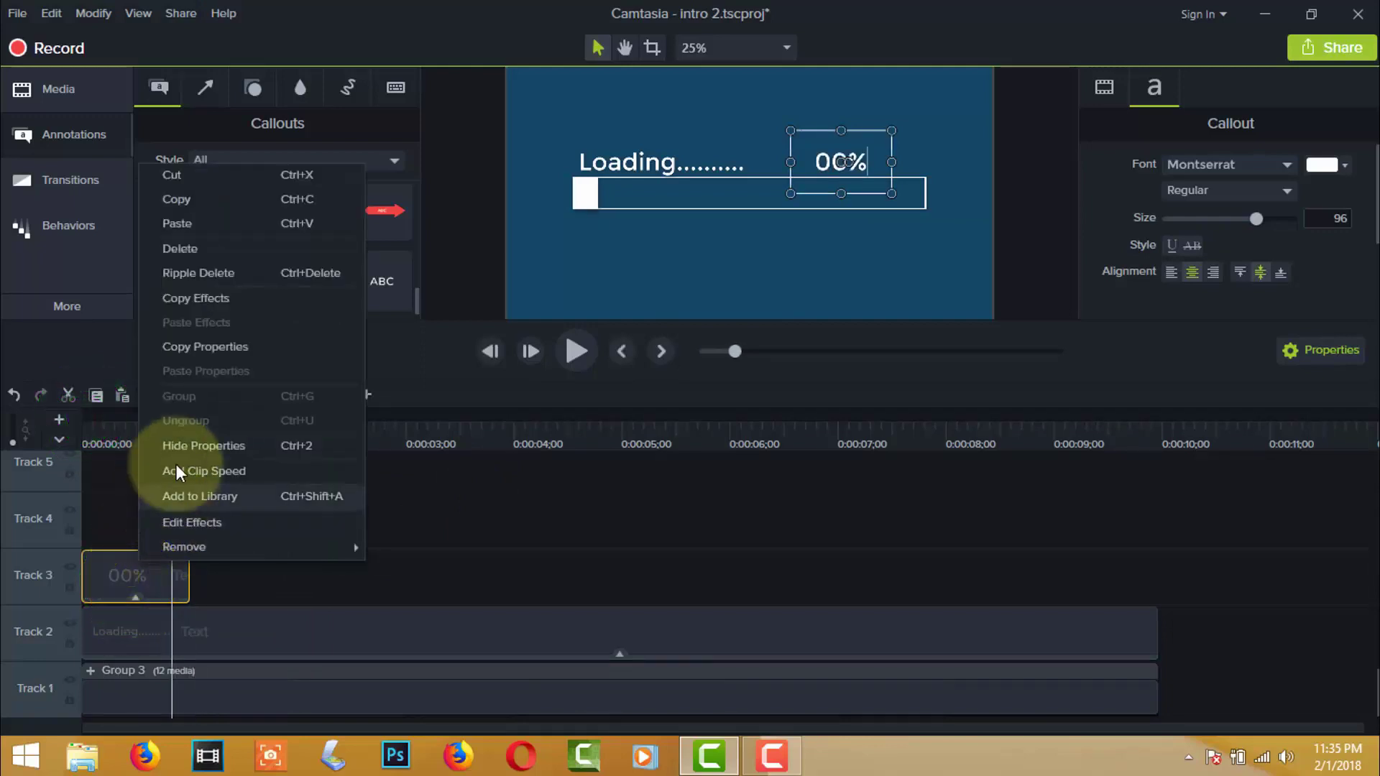
click(205, 202)
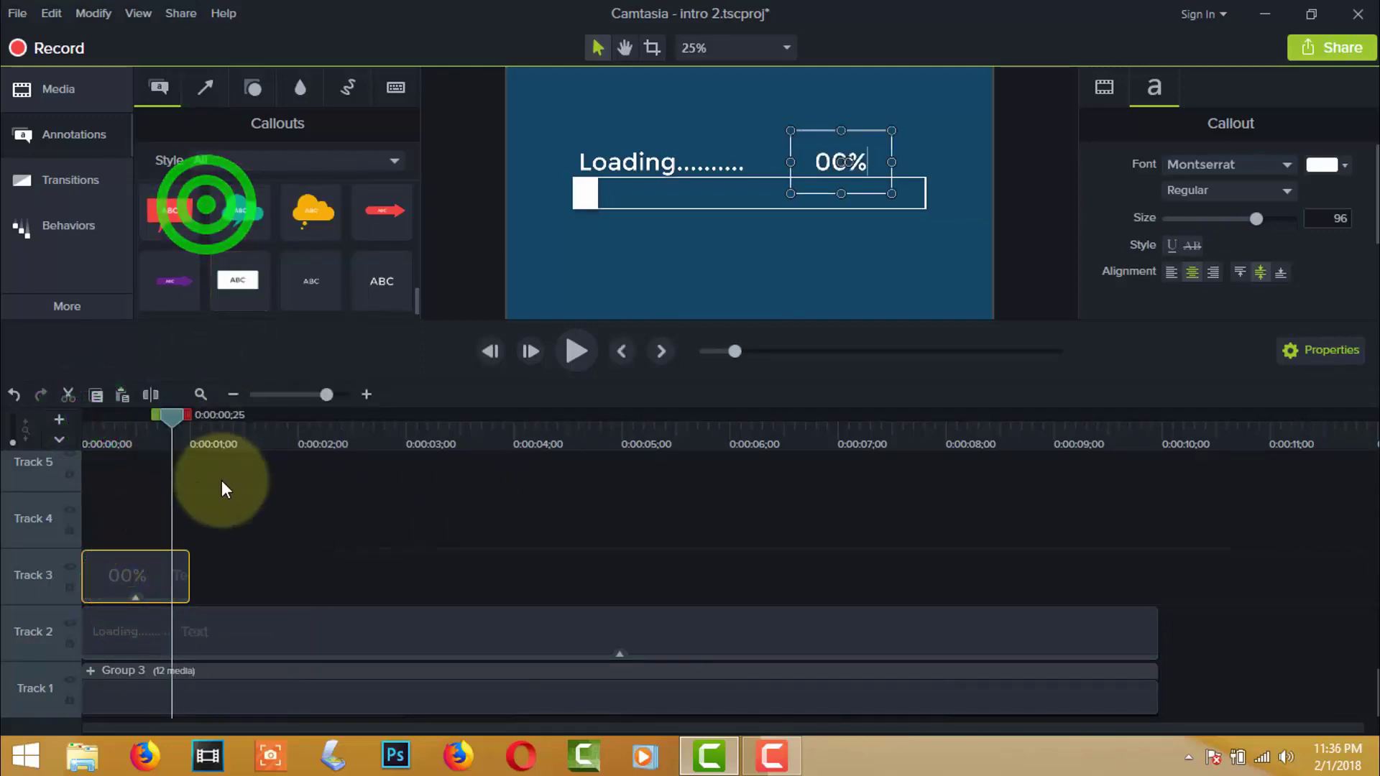
drag(171, 421, 189, 423)
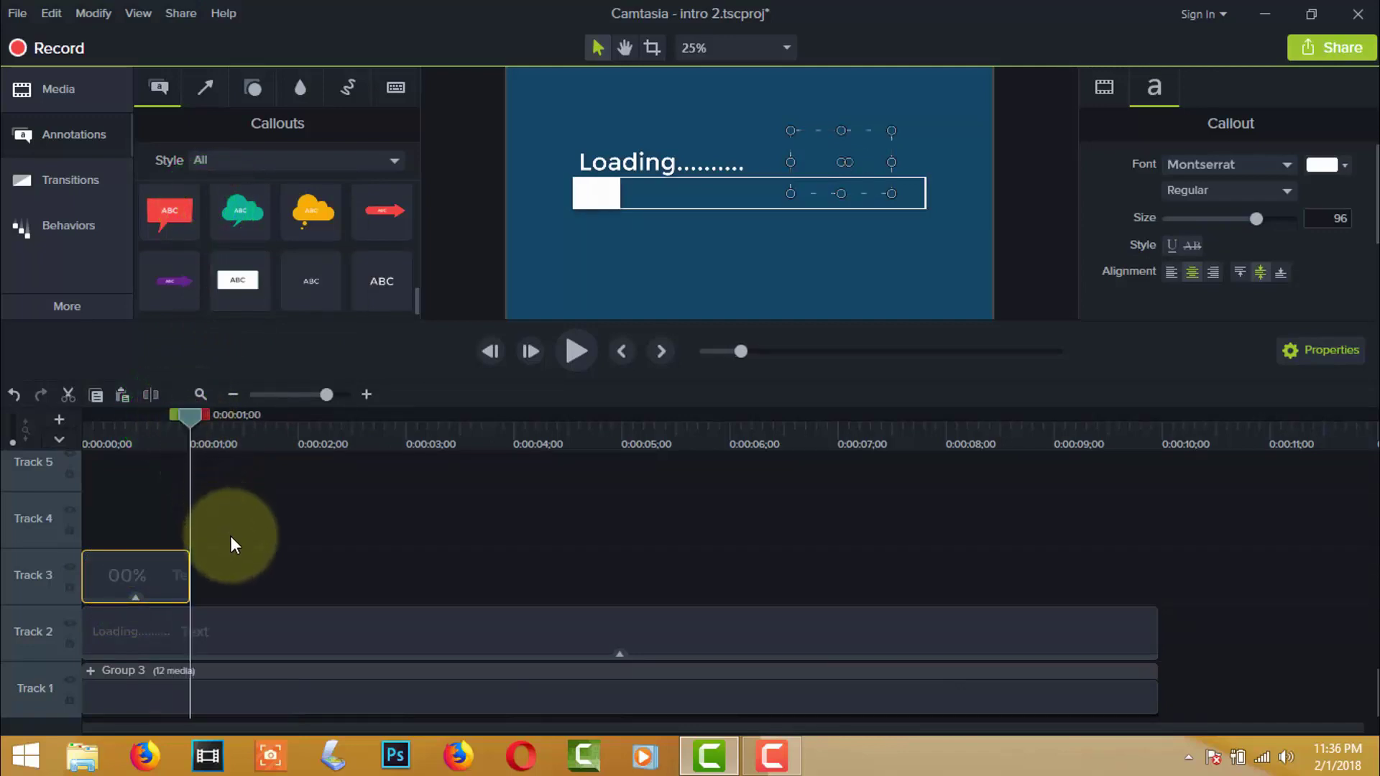
key(ctrl+v)
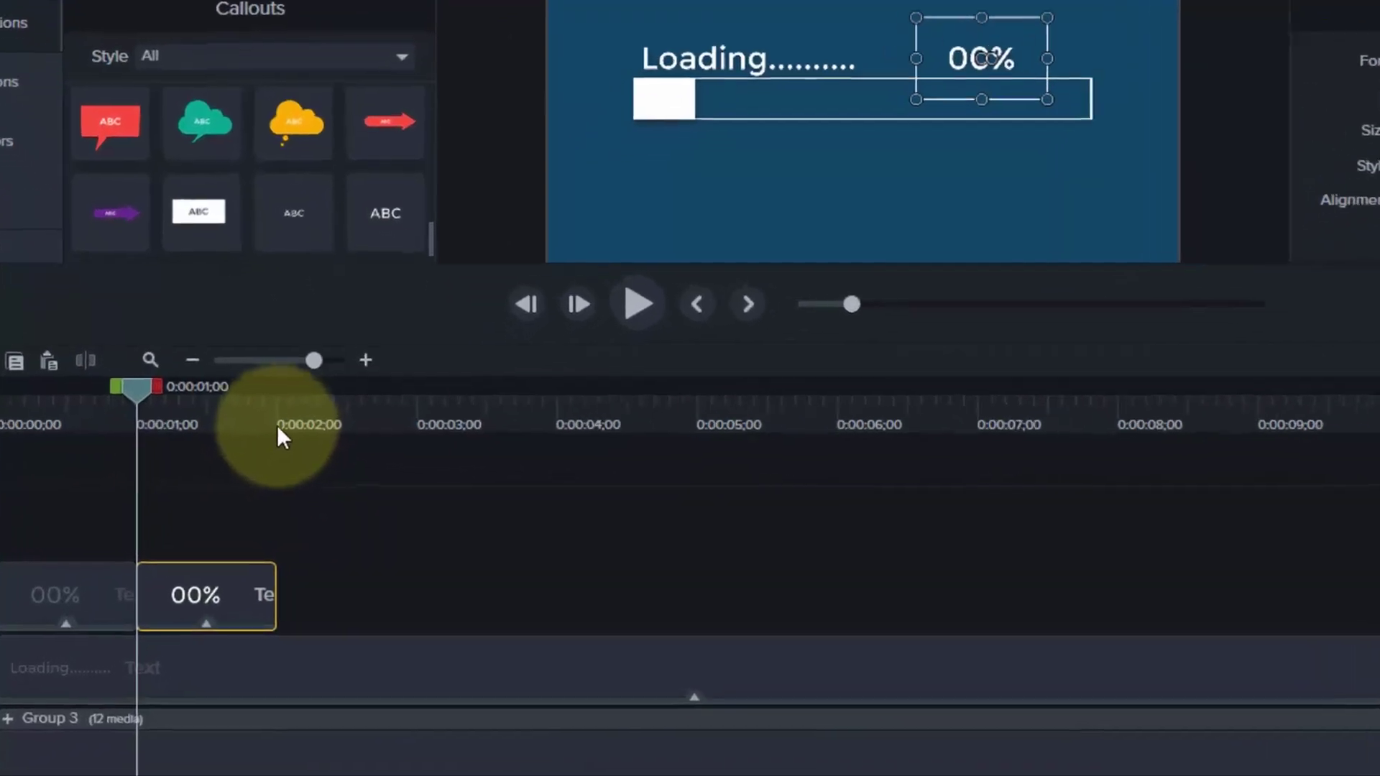
click(277, 414)
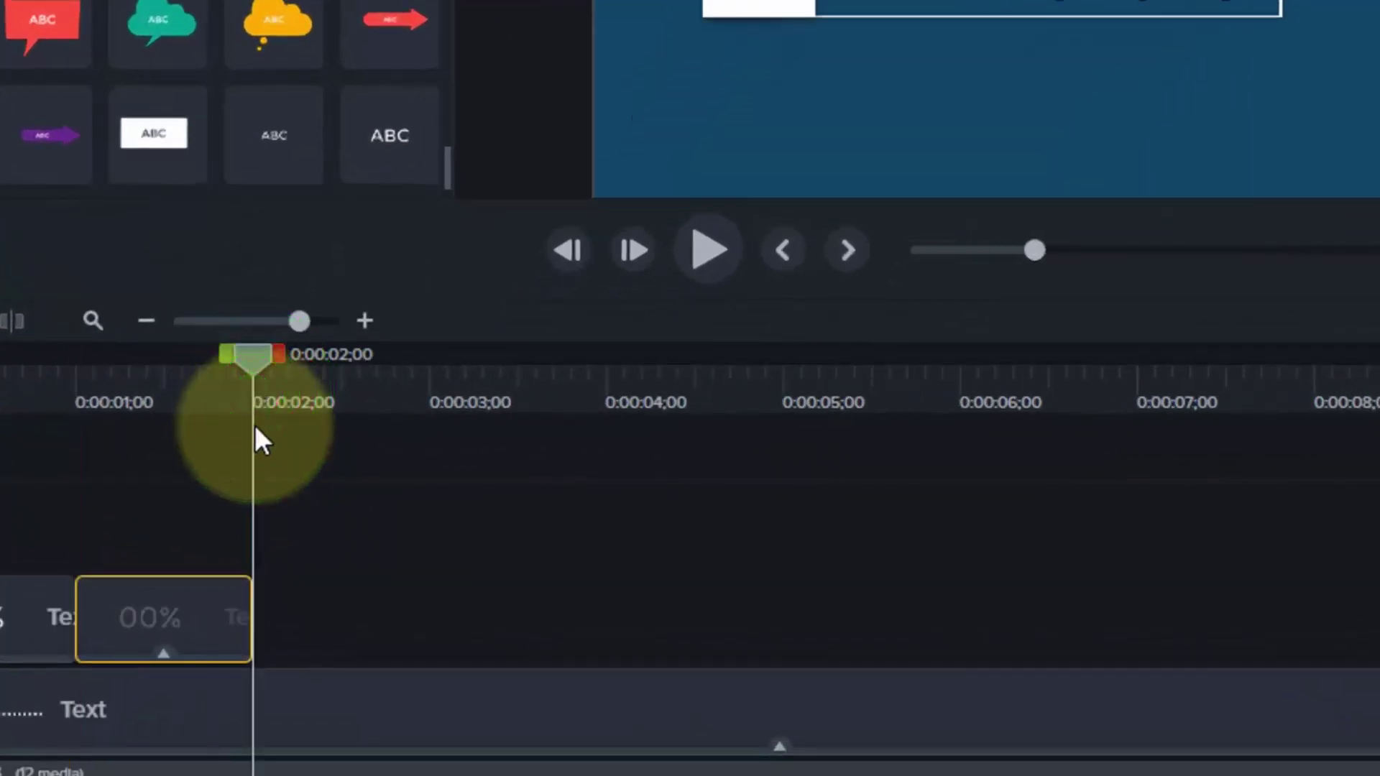
key(ctrl+v)
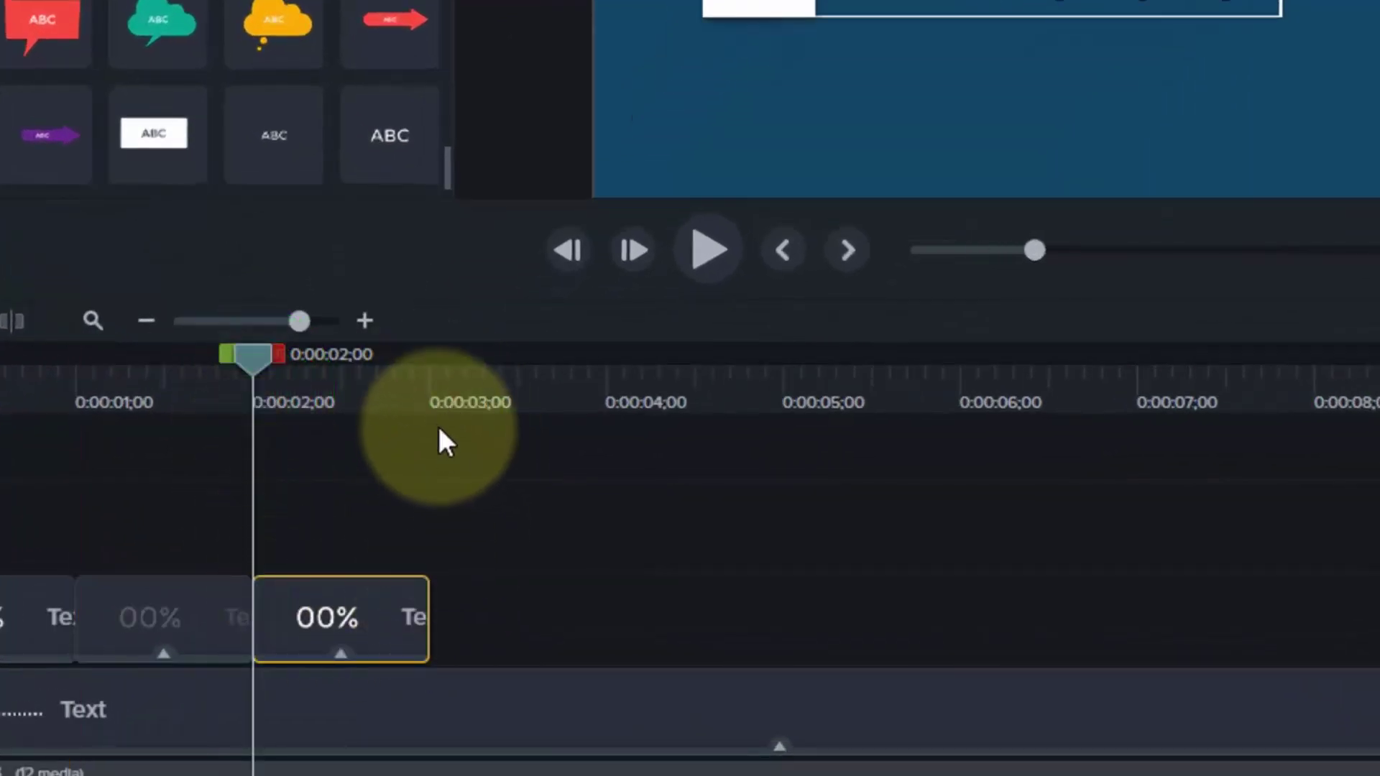
click(429, 391)
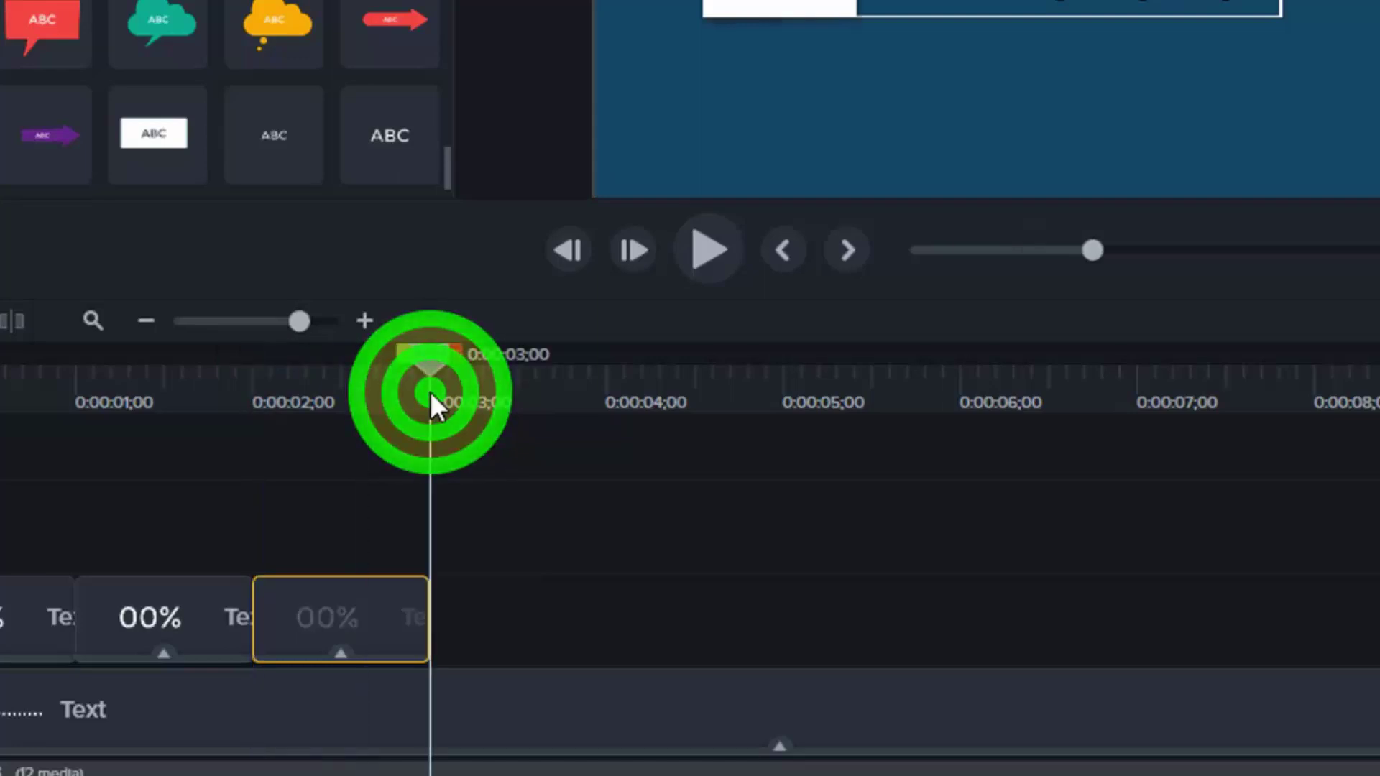
key(ctrl+v)
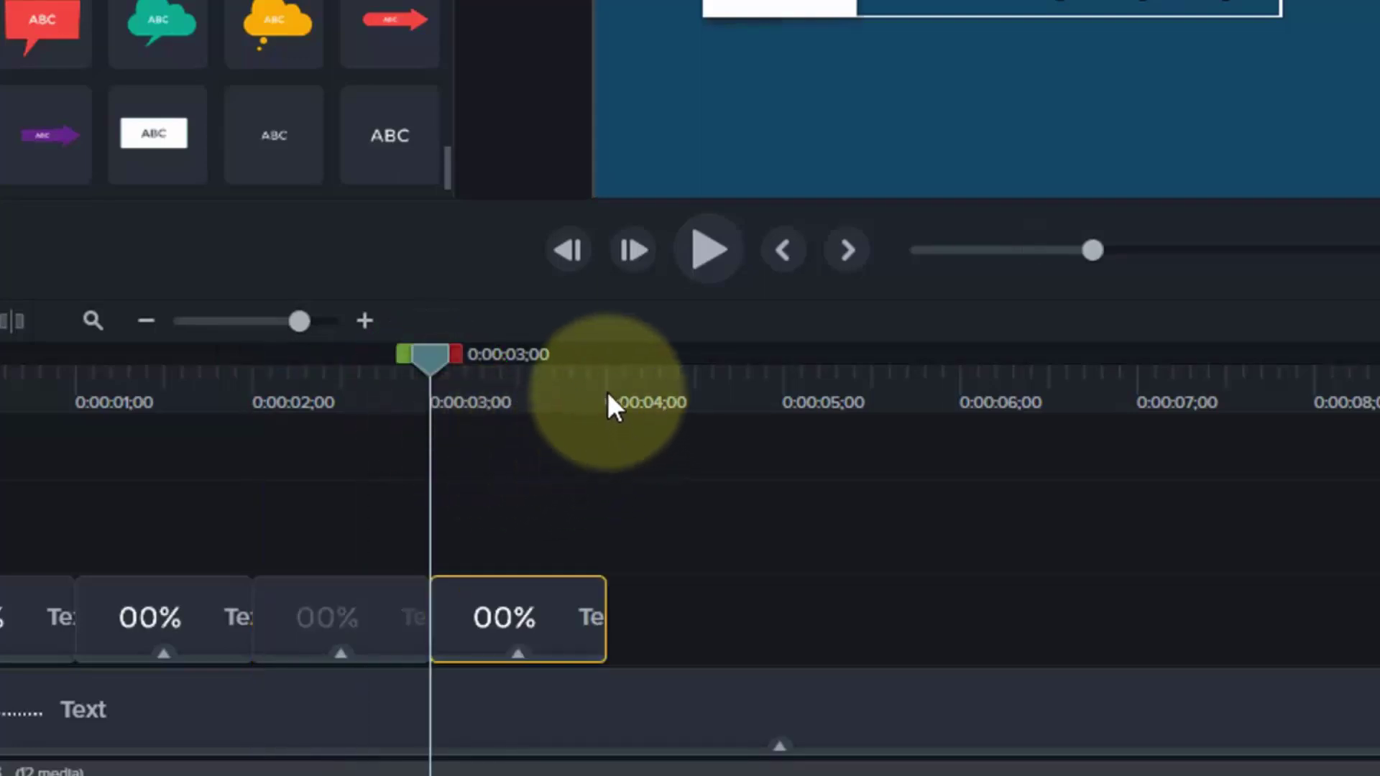
click(607, 388)
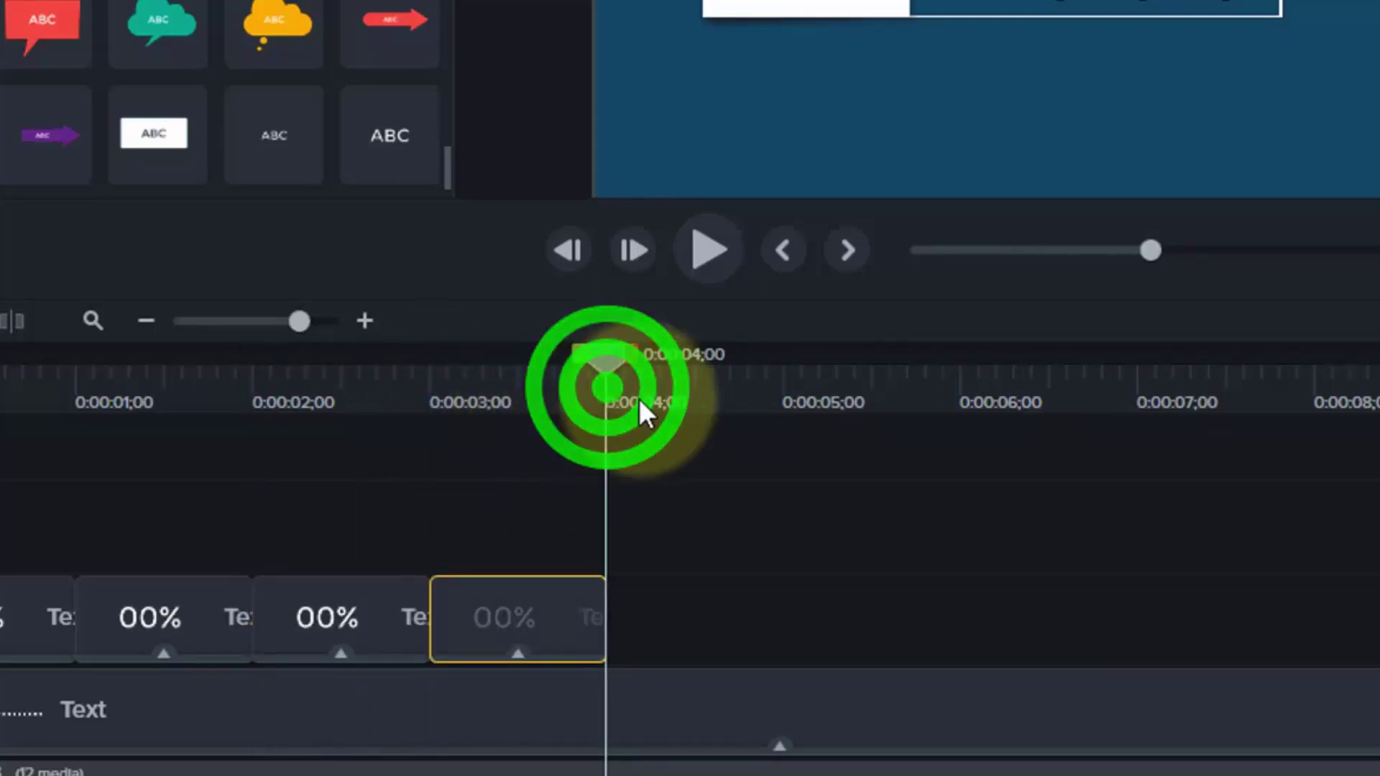
key(ctrl+v)
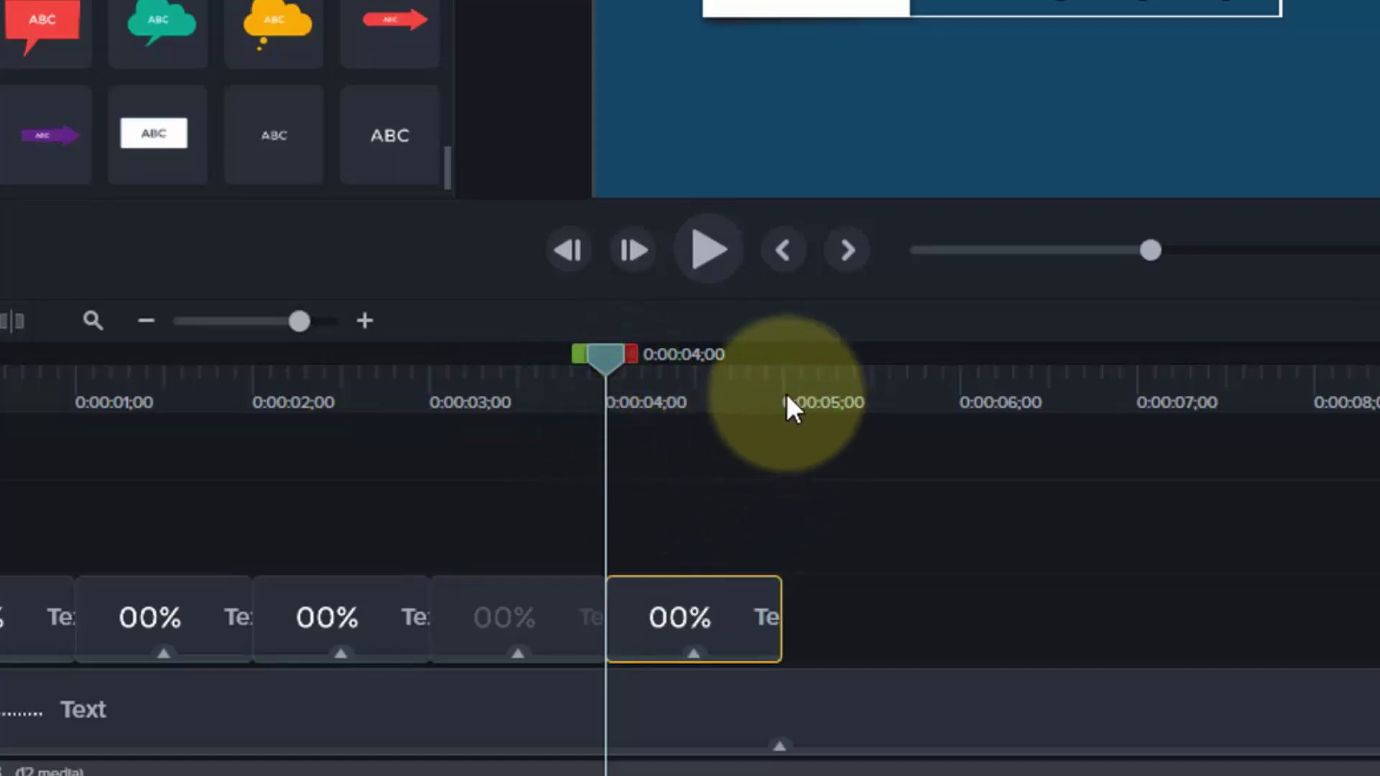
- Paste more 00% copies at 5 through 9 seconds, filling Track 3 to the ten-second mark
click(783, 378)
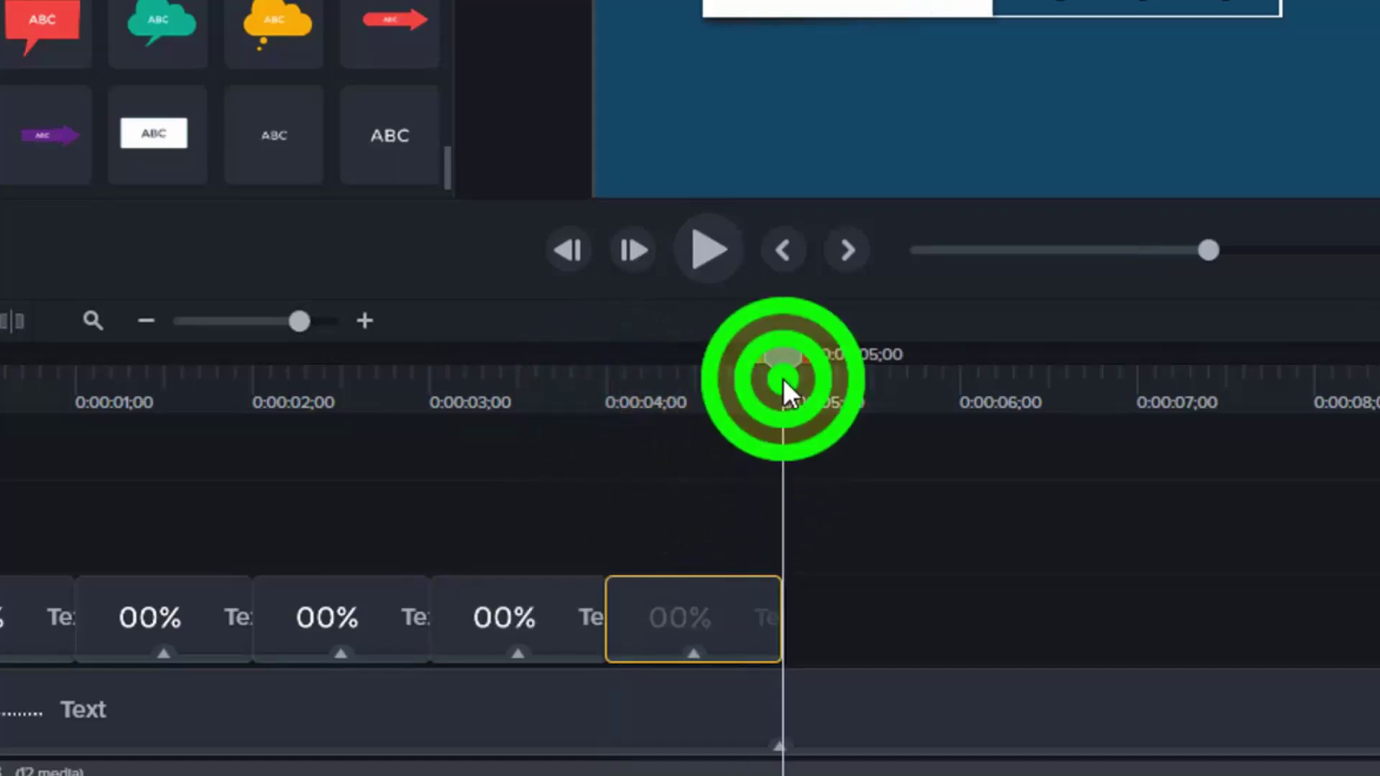
key(ctrl+v)
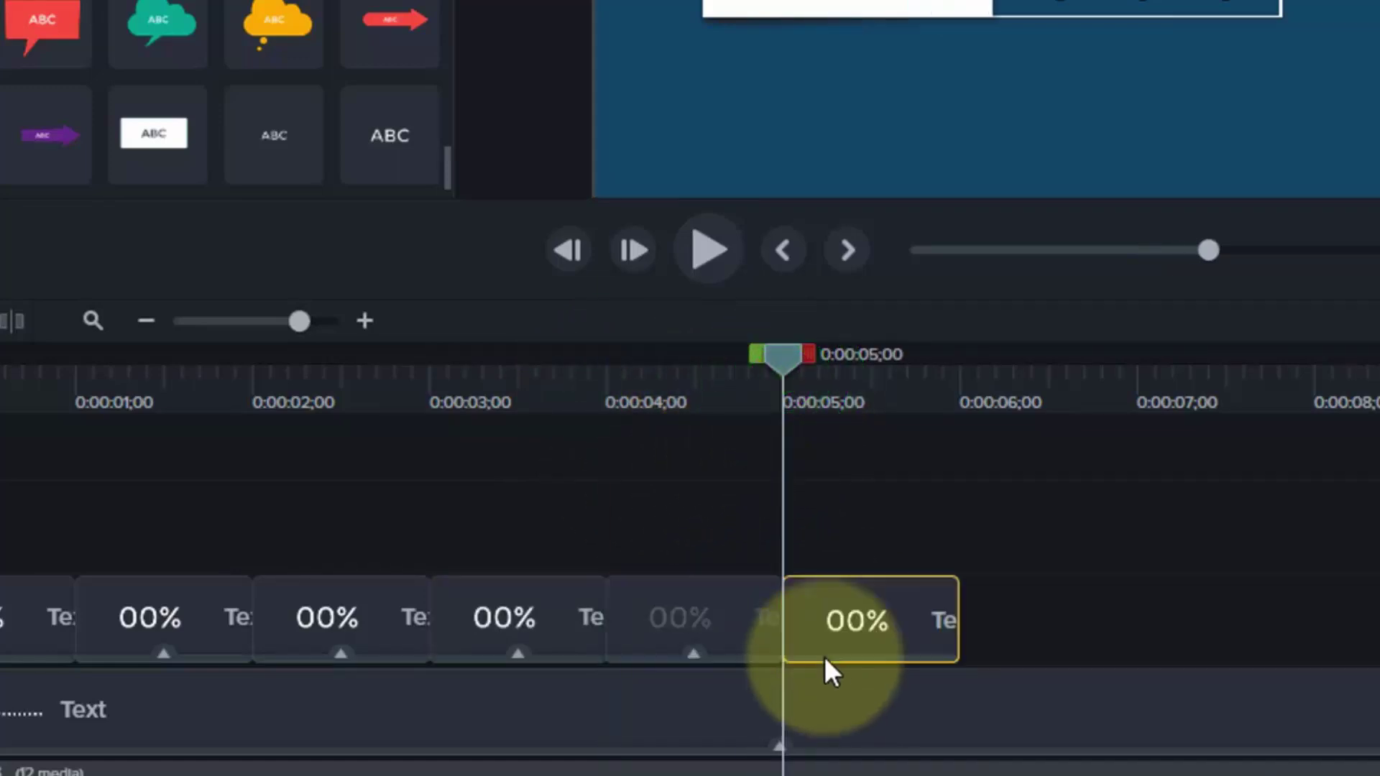
click(960, 394)
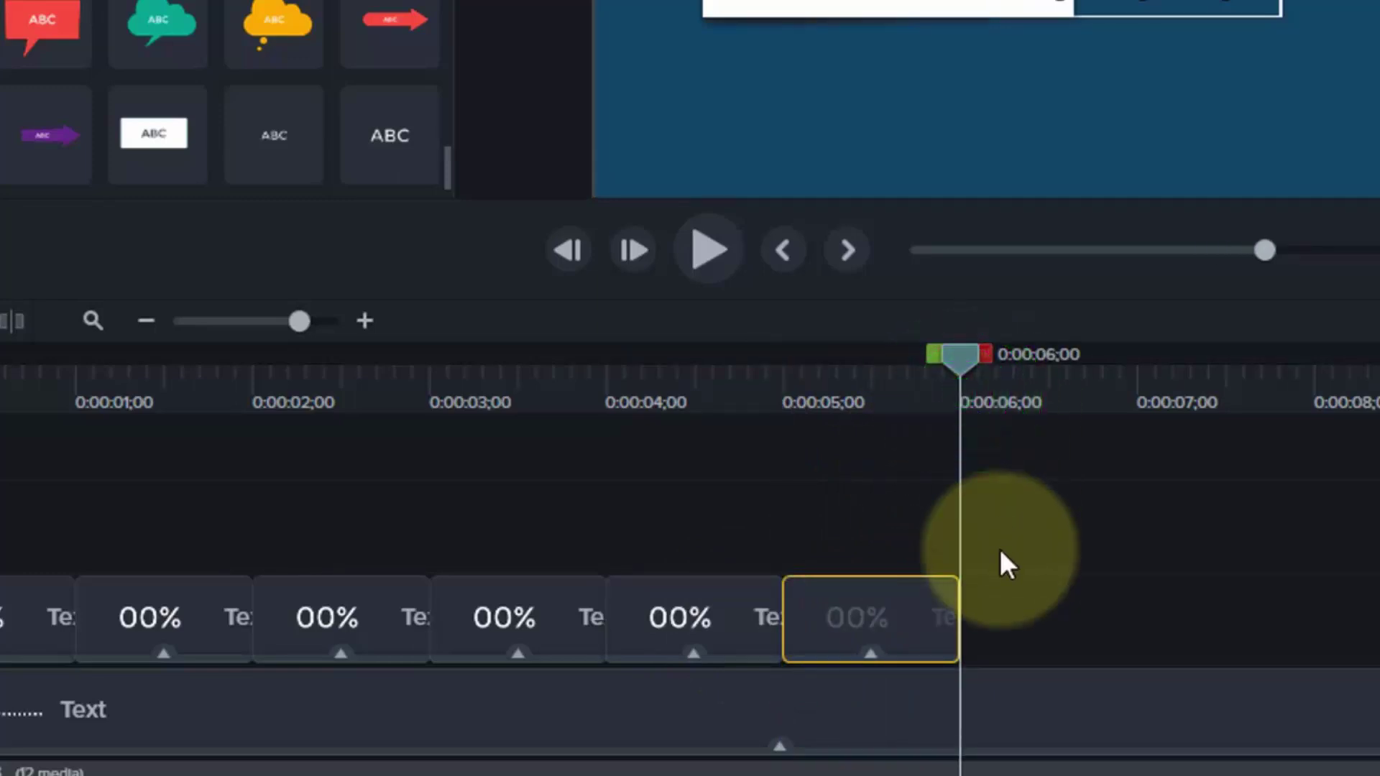
key(ctrl+v)
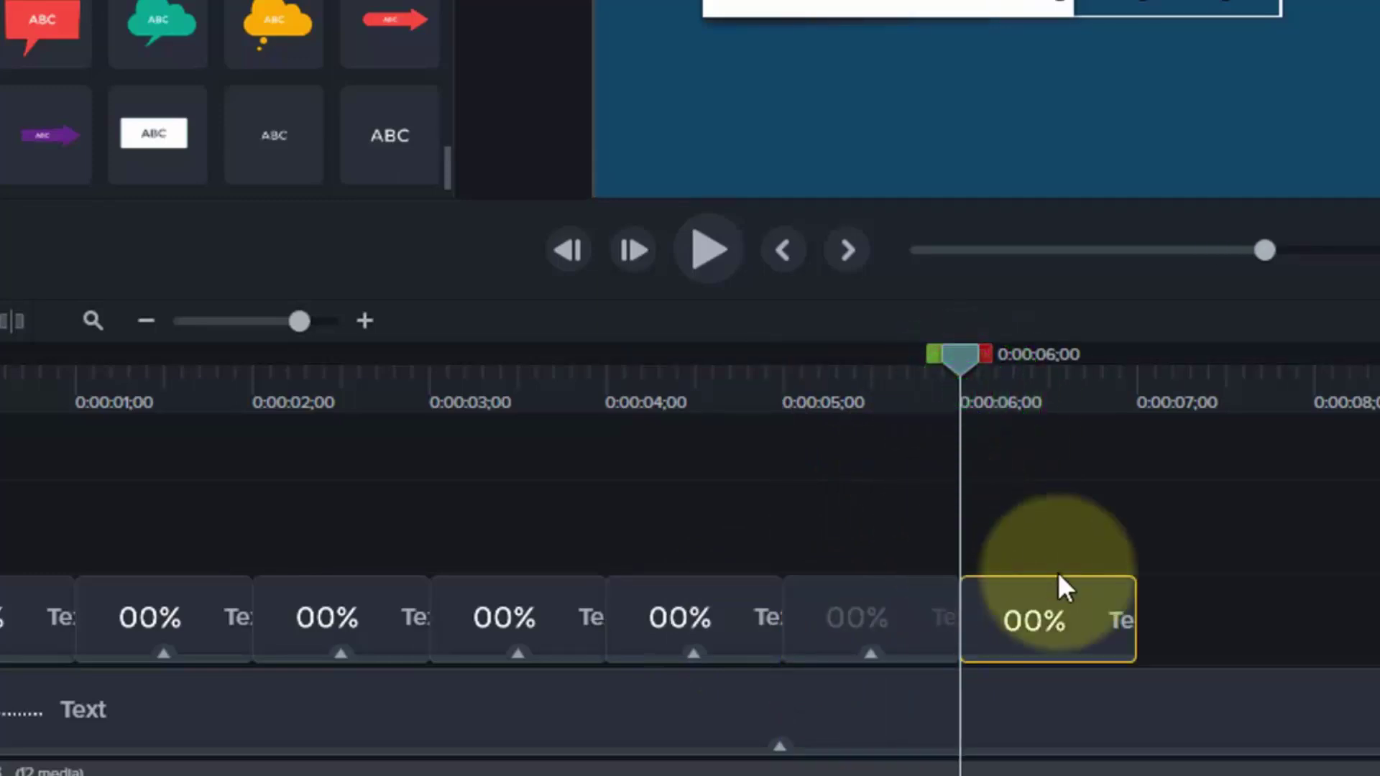
click(1137, 392)
key(ctrl+v)
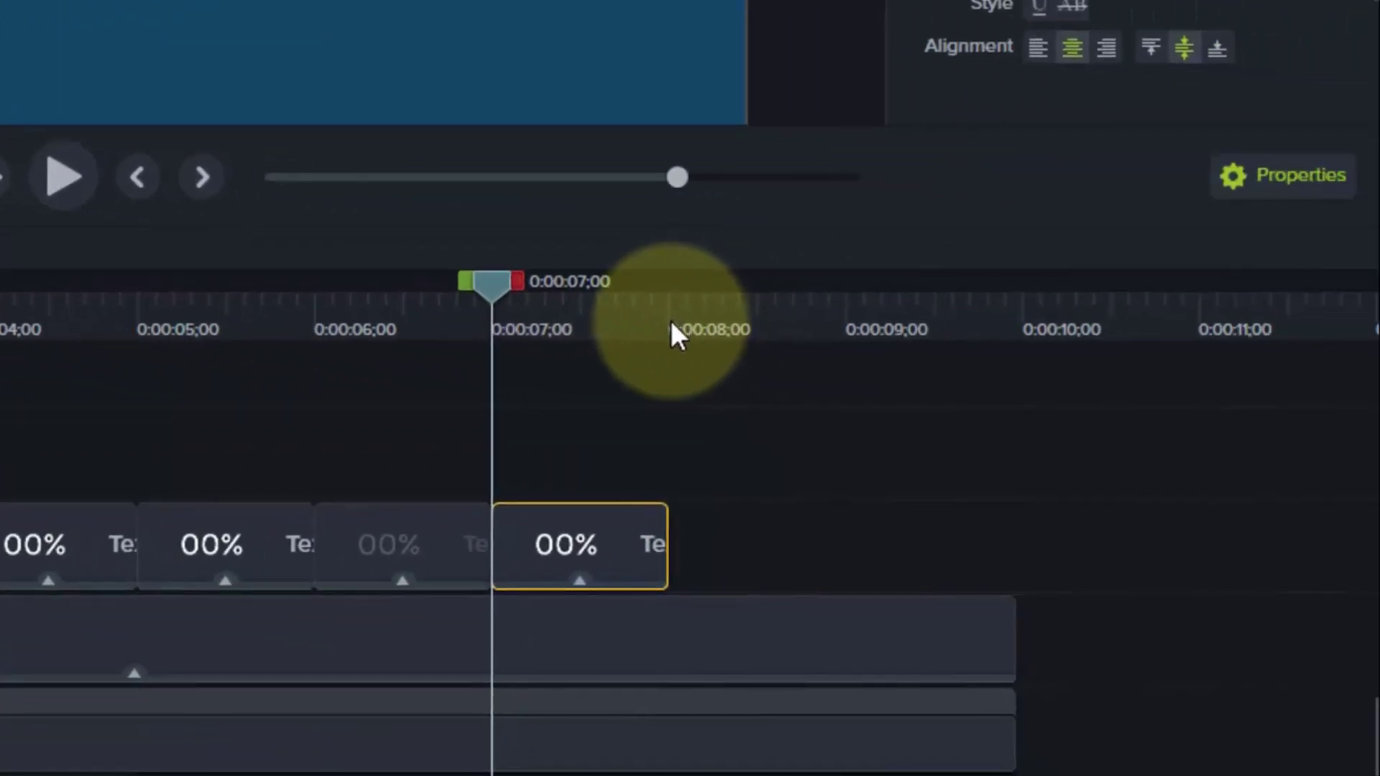
click(670, 318)
key(ctrl+v)
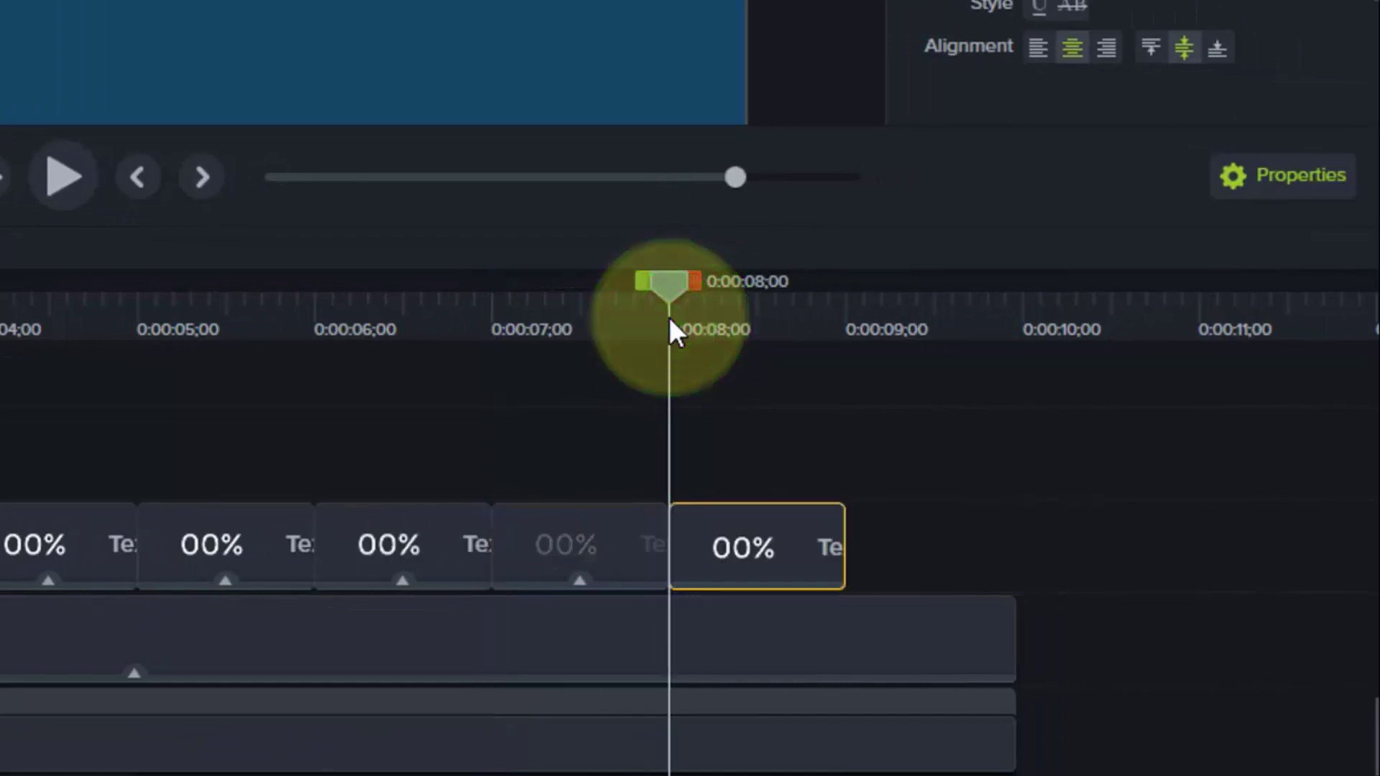
click(846, 316)
key(ctrl+v)
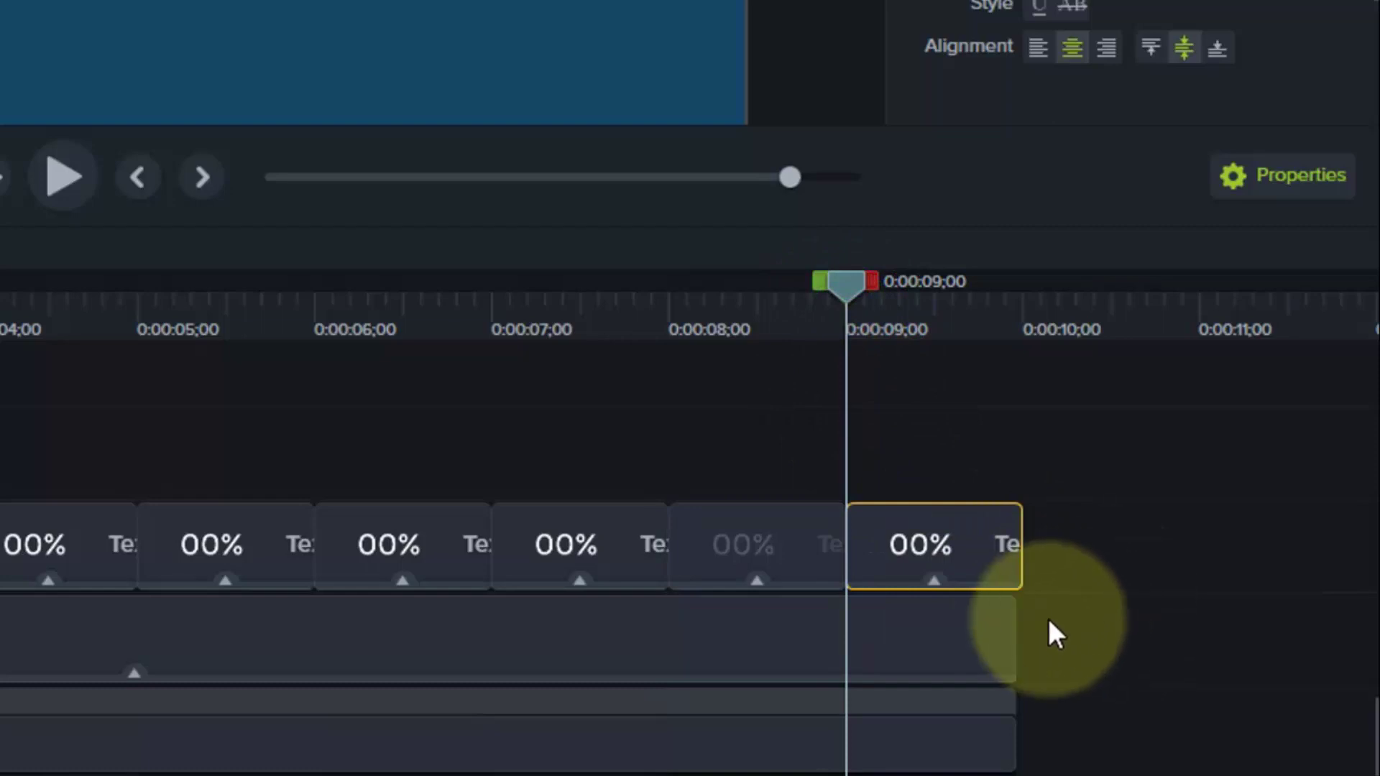
click(887, 620)
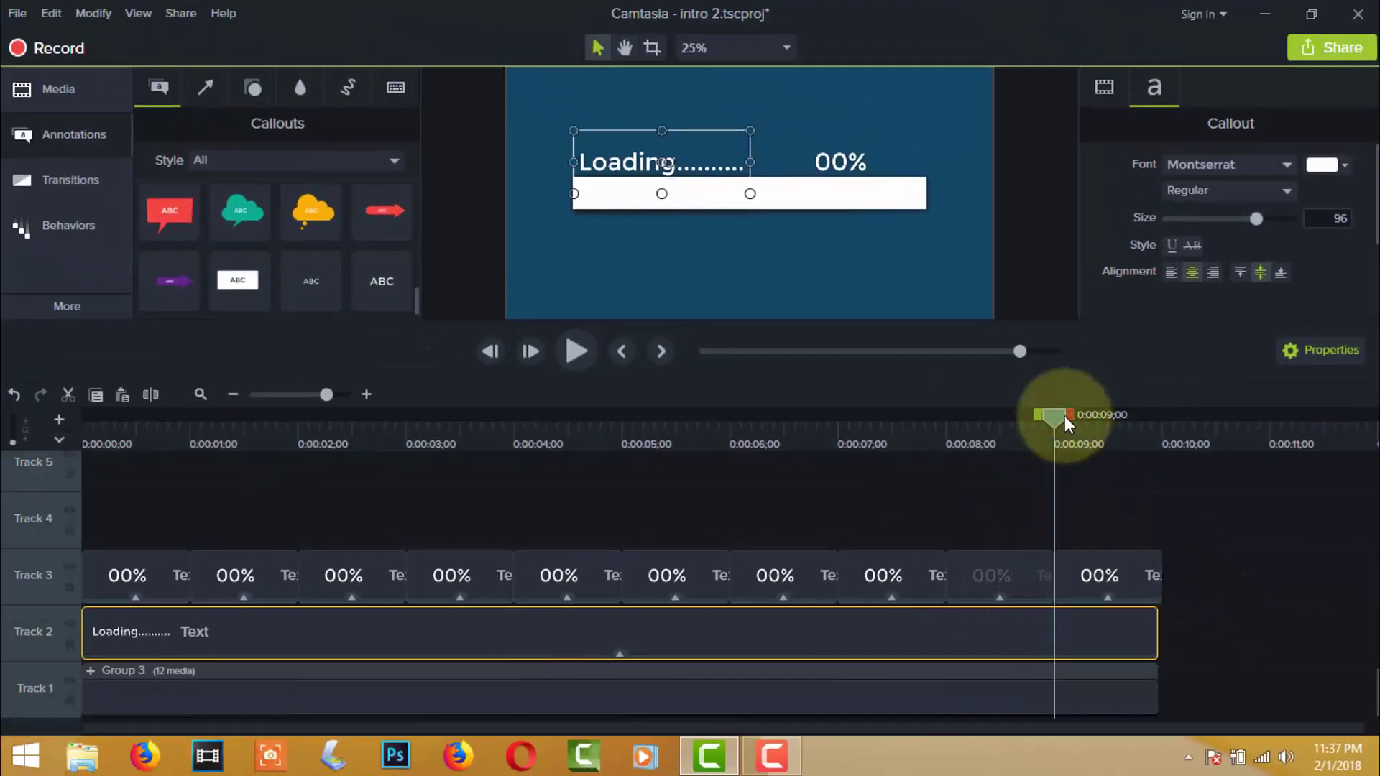
- Edit the first two counter callouts to read 10% and 20%
click(1063, 415)
click(135, 573)
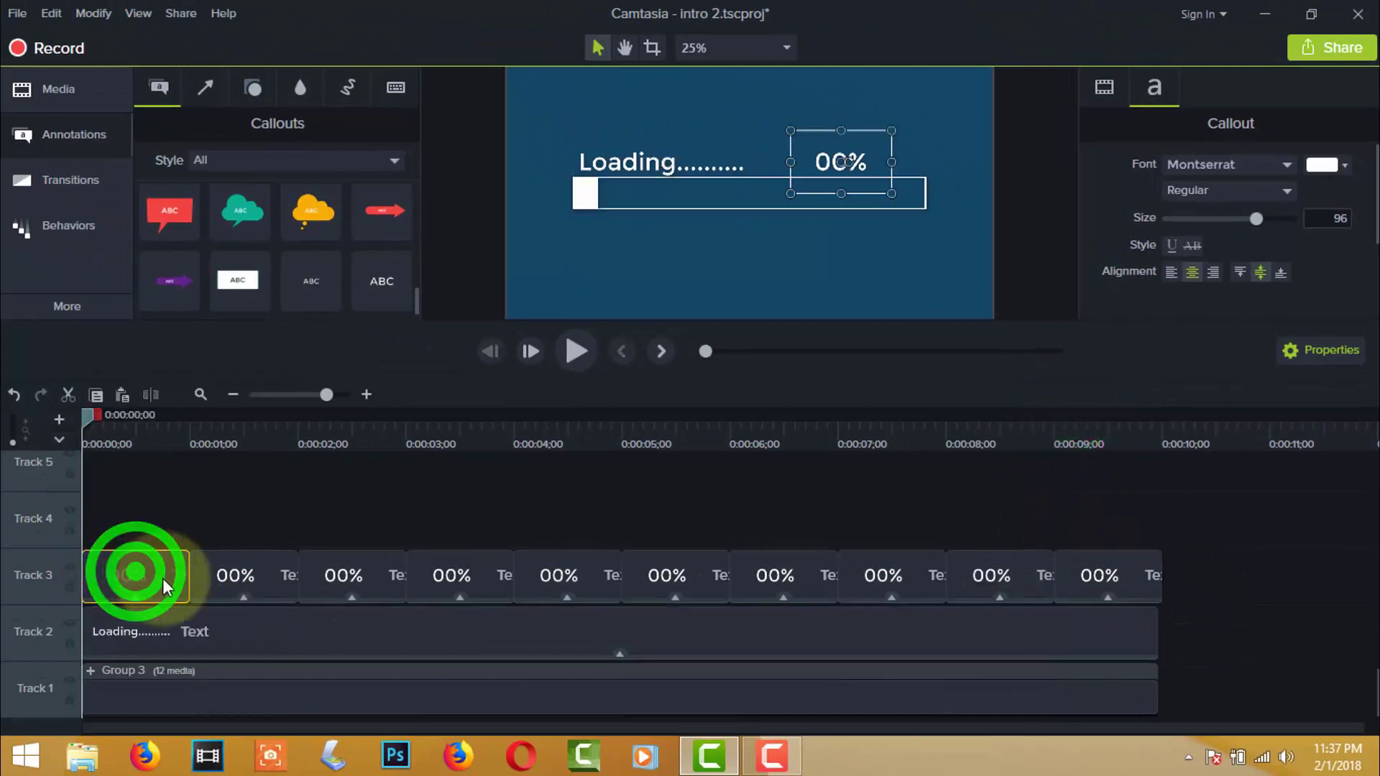
click(232, 571)
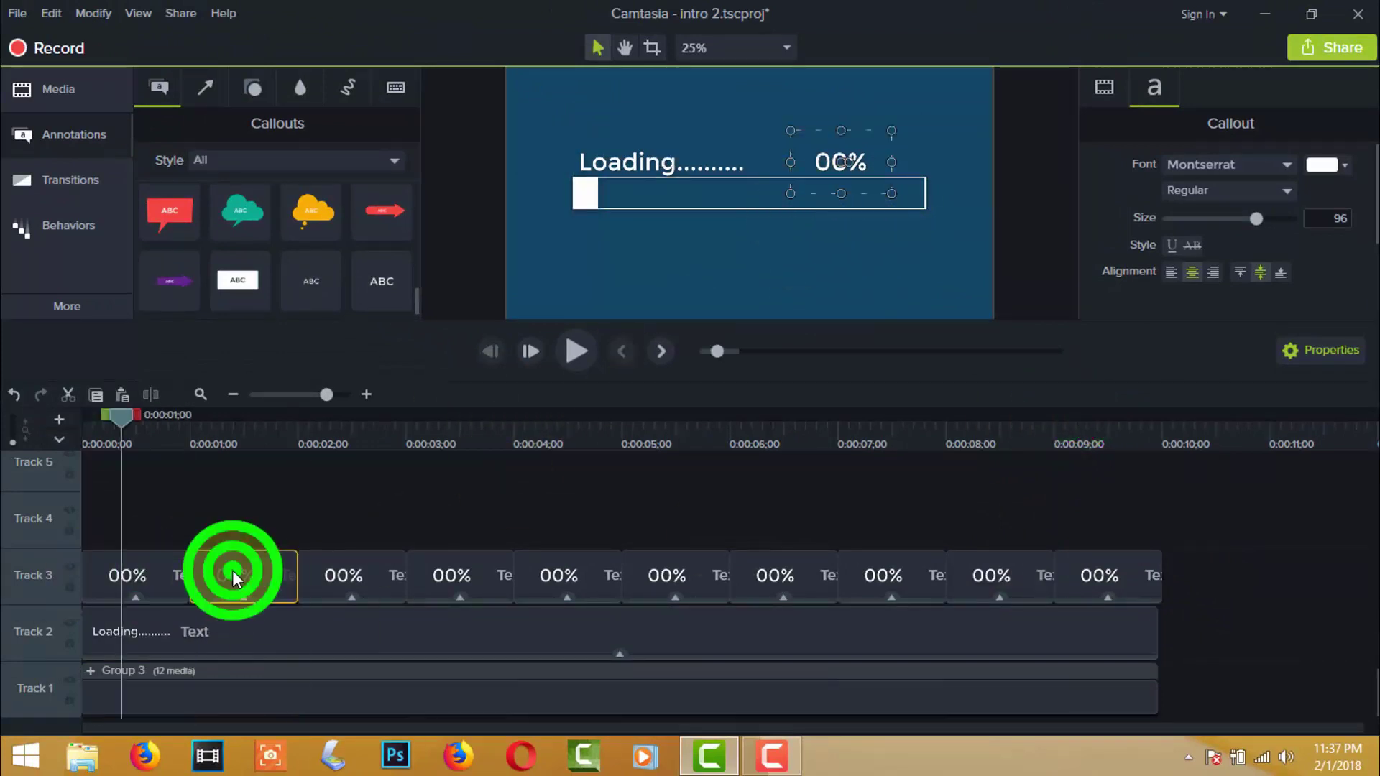
click(121, 575)
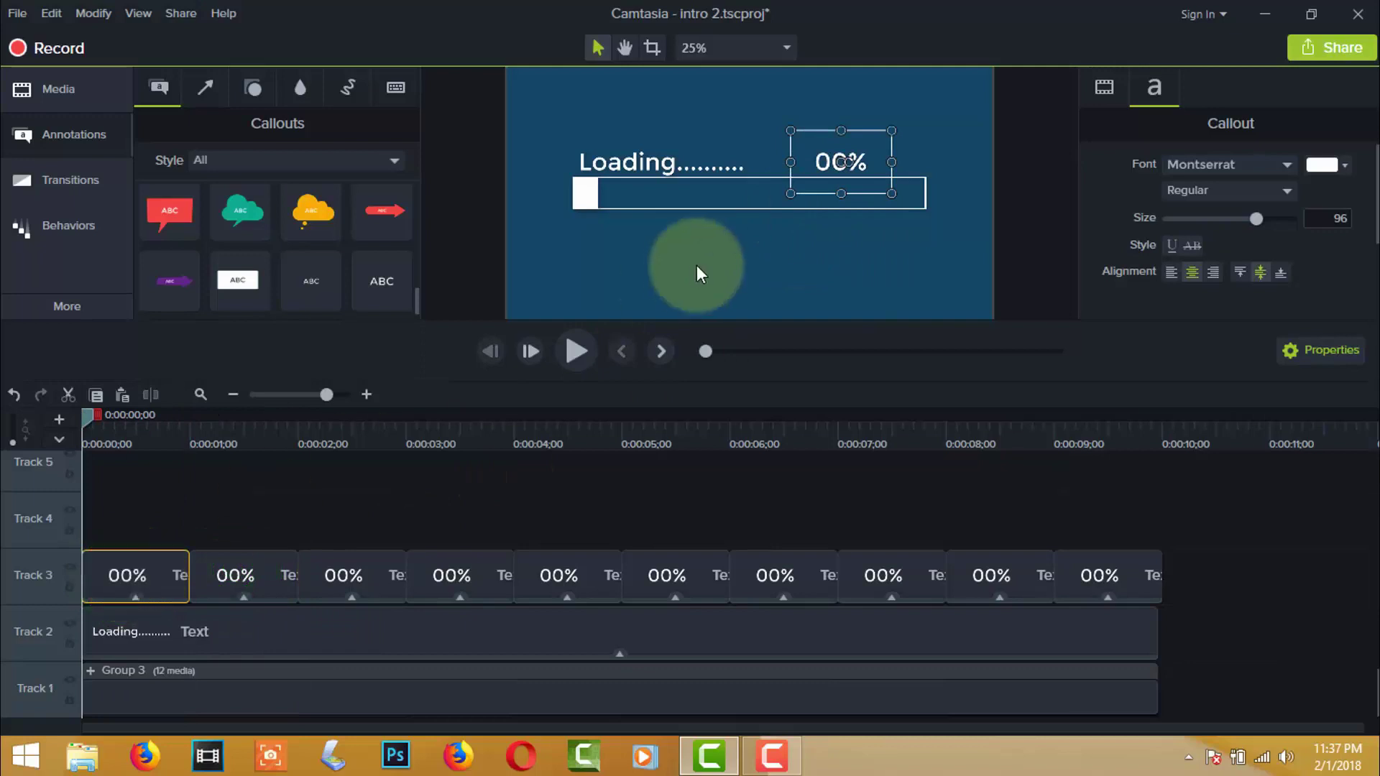
click(834, 158)
click(832, 162)
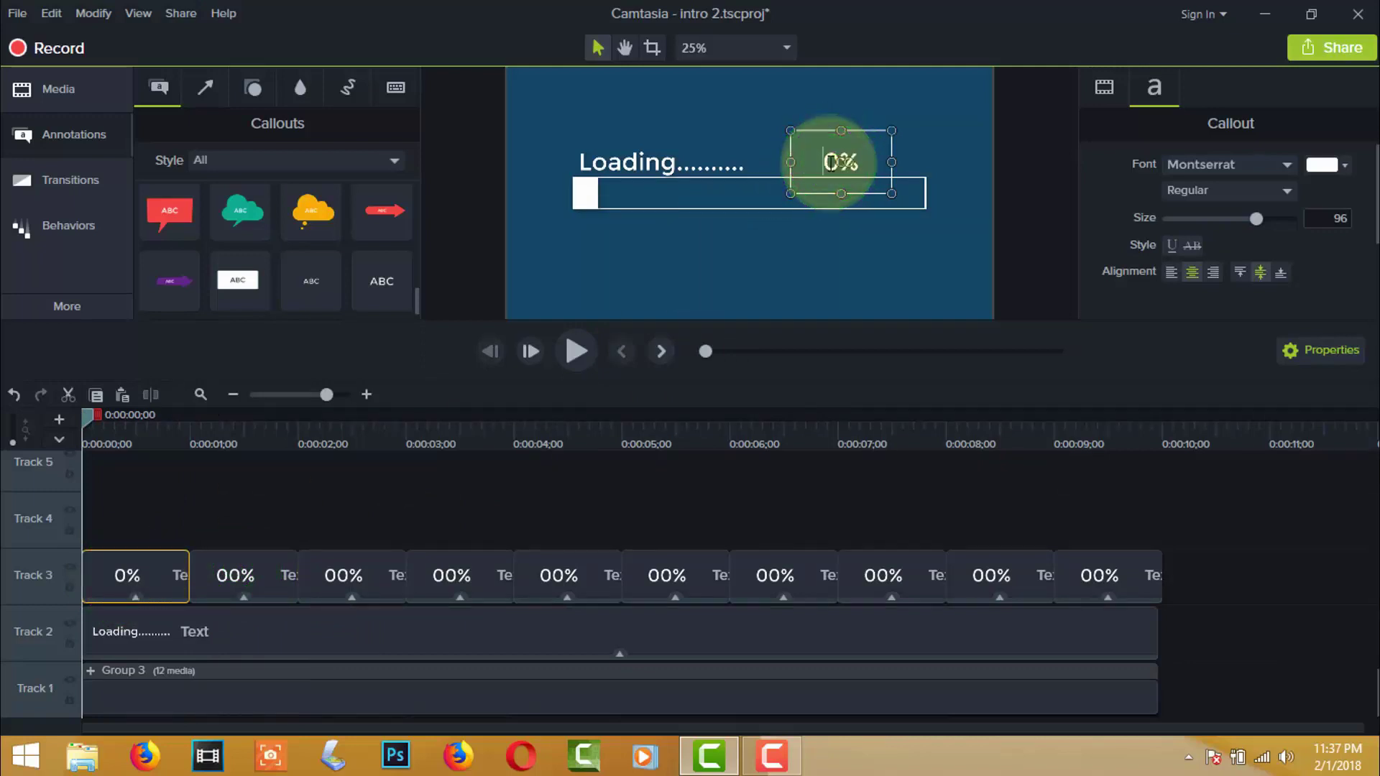
click(235, 572)
click(832, 159)
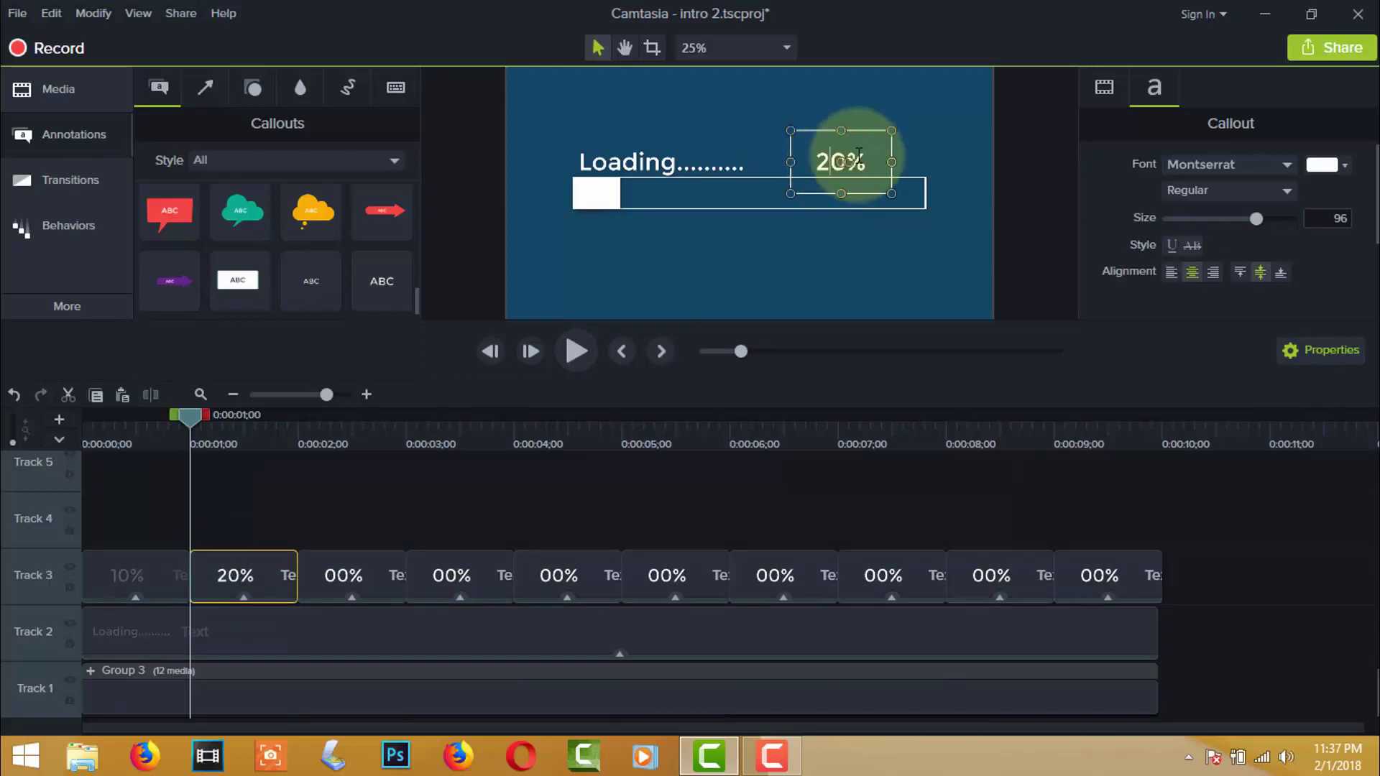
- Set the third through seventh counters to 30%, 40%, 50%, 60% and 70%
click(342, 575)
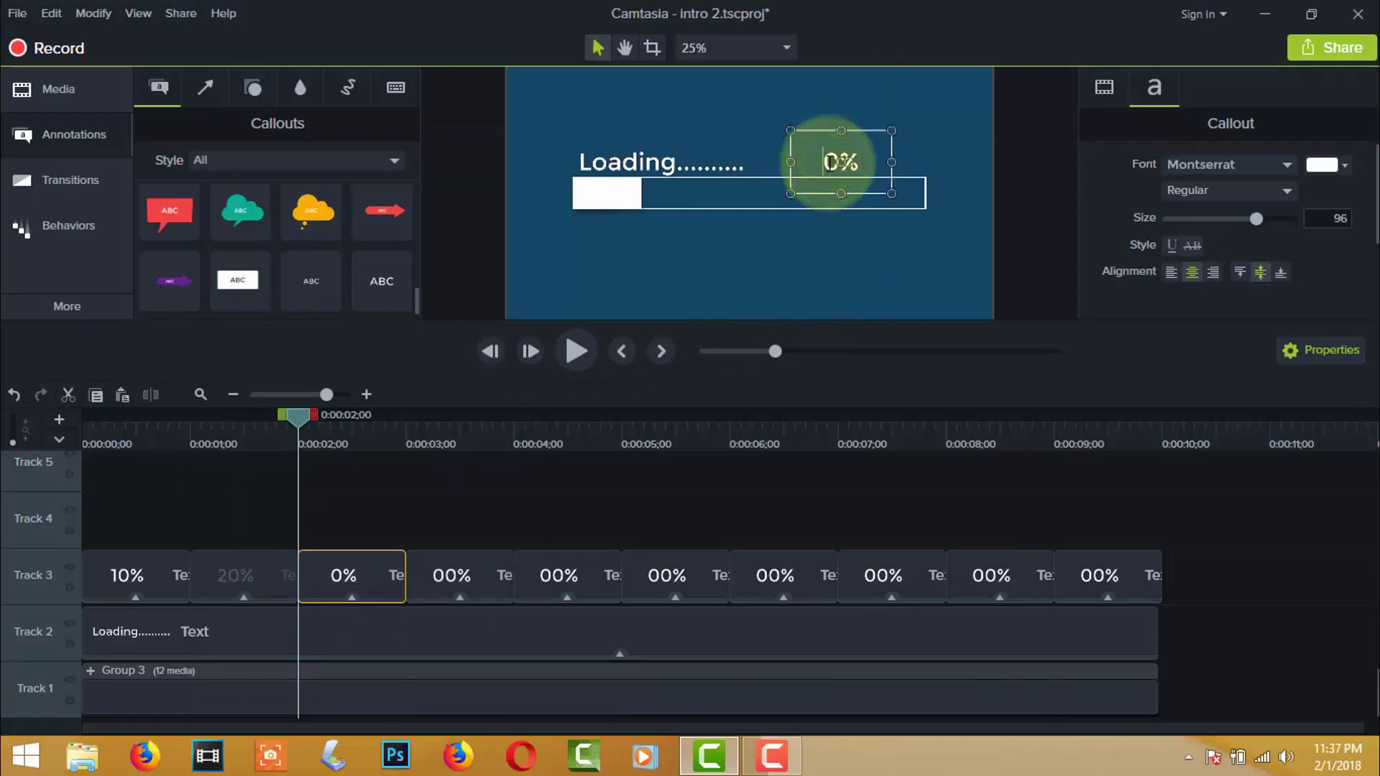
click(462, 571)
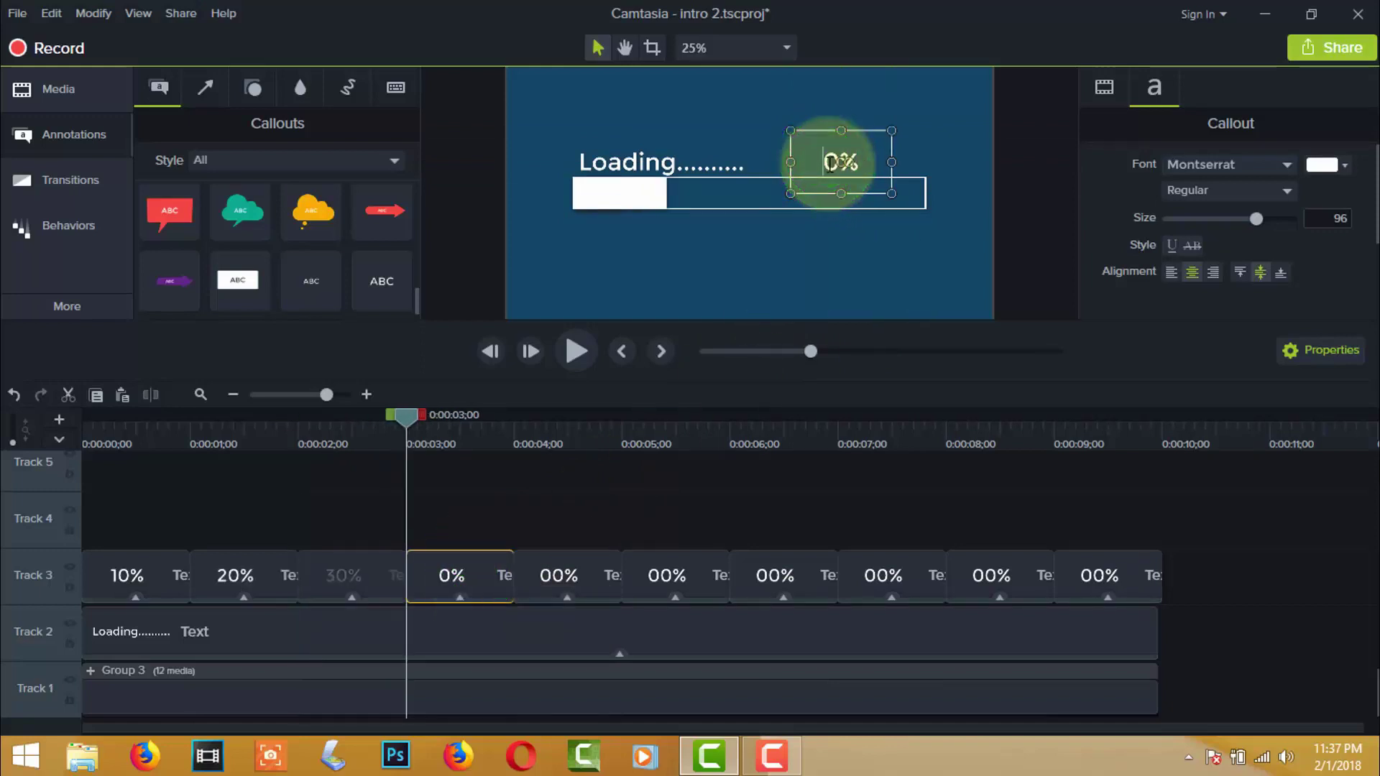
click(590, 577)
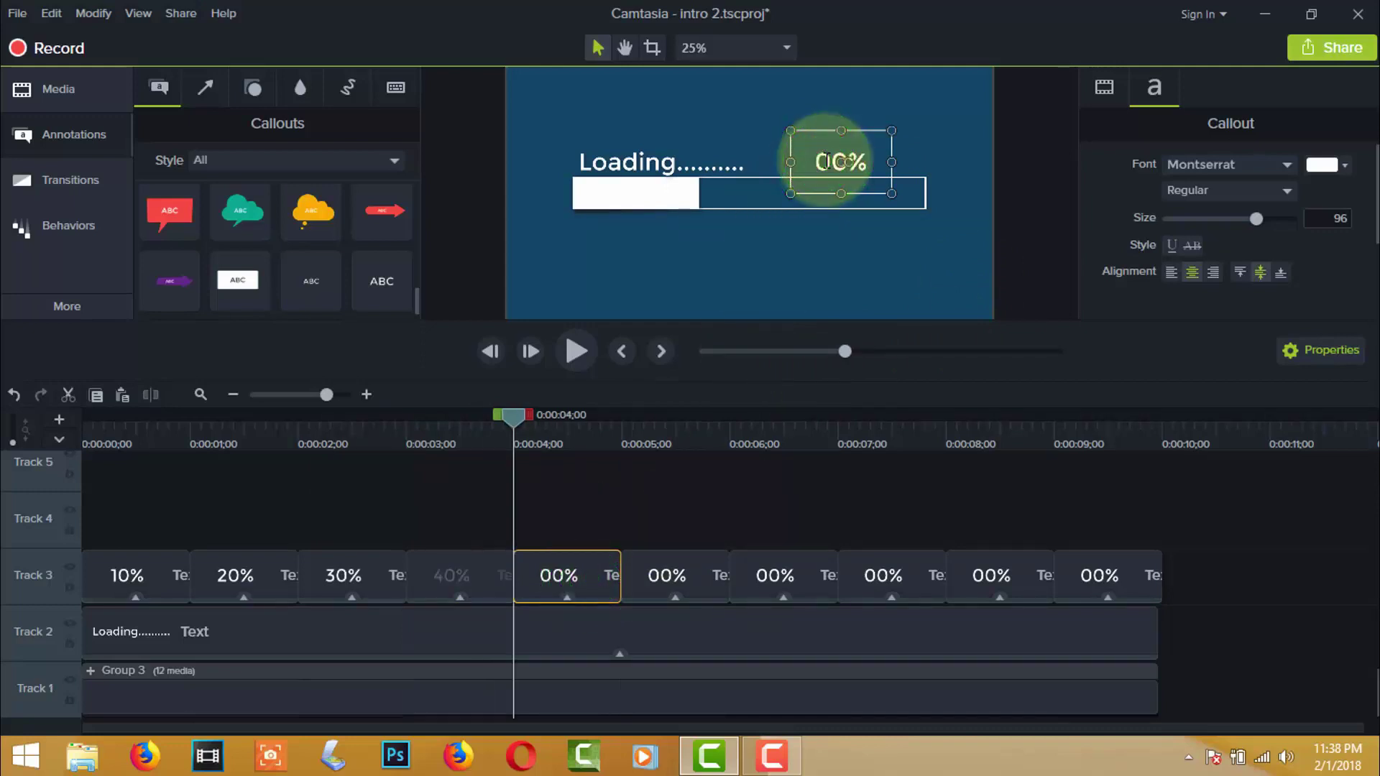
click(661, 576)
click(830, 164)
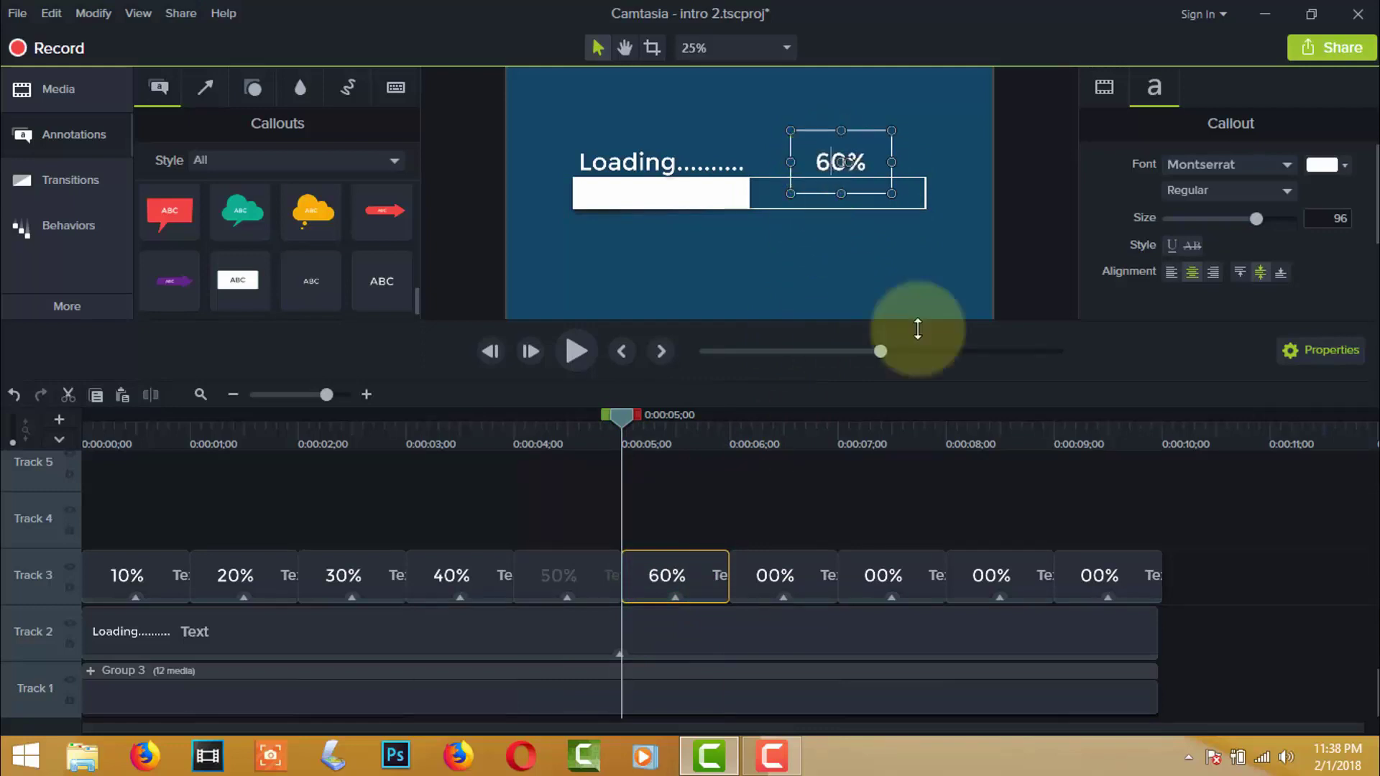
click(797, 568)
click(830, 162)
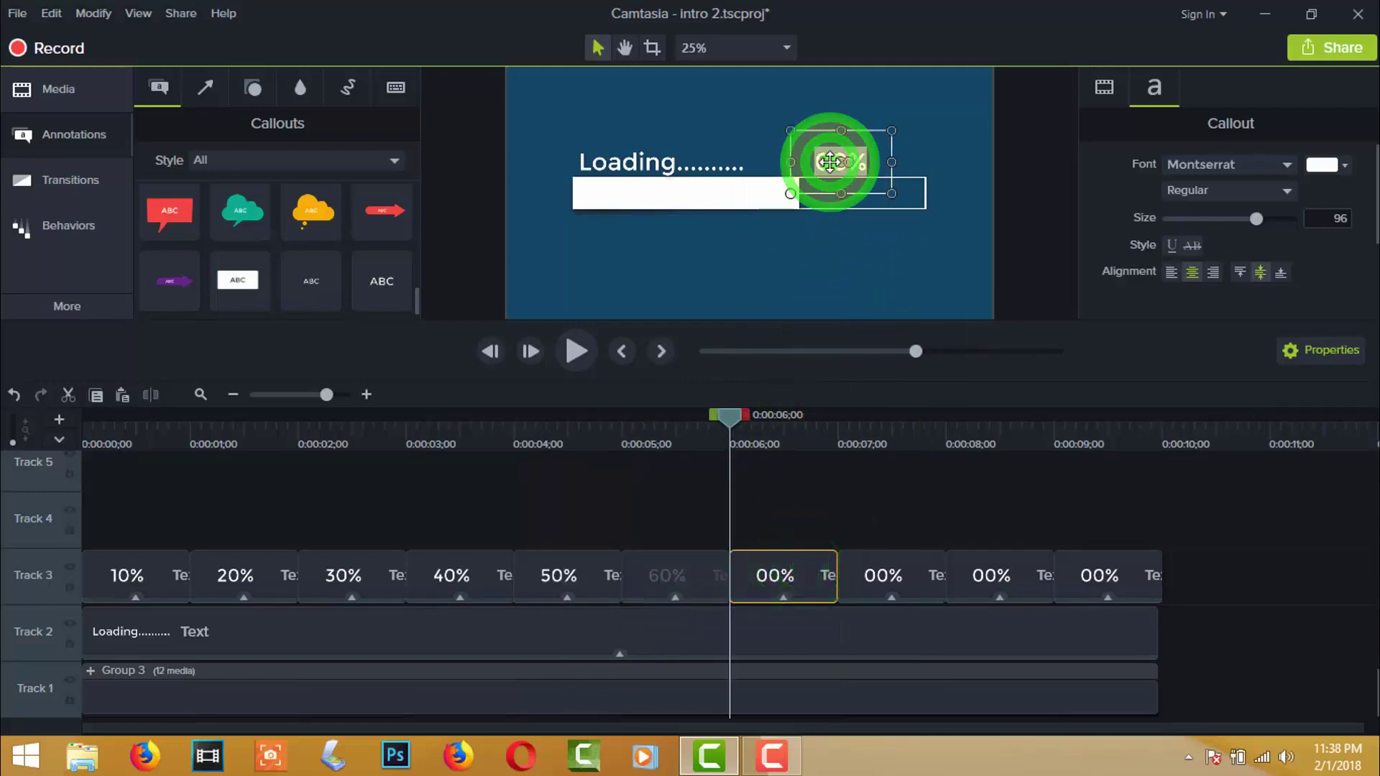
- Set the last three counters to 80%, 90% and 100%, then deselect
click(892, 598)
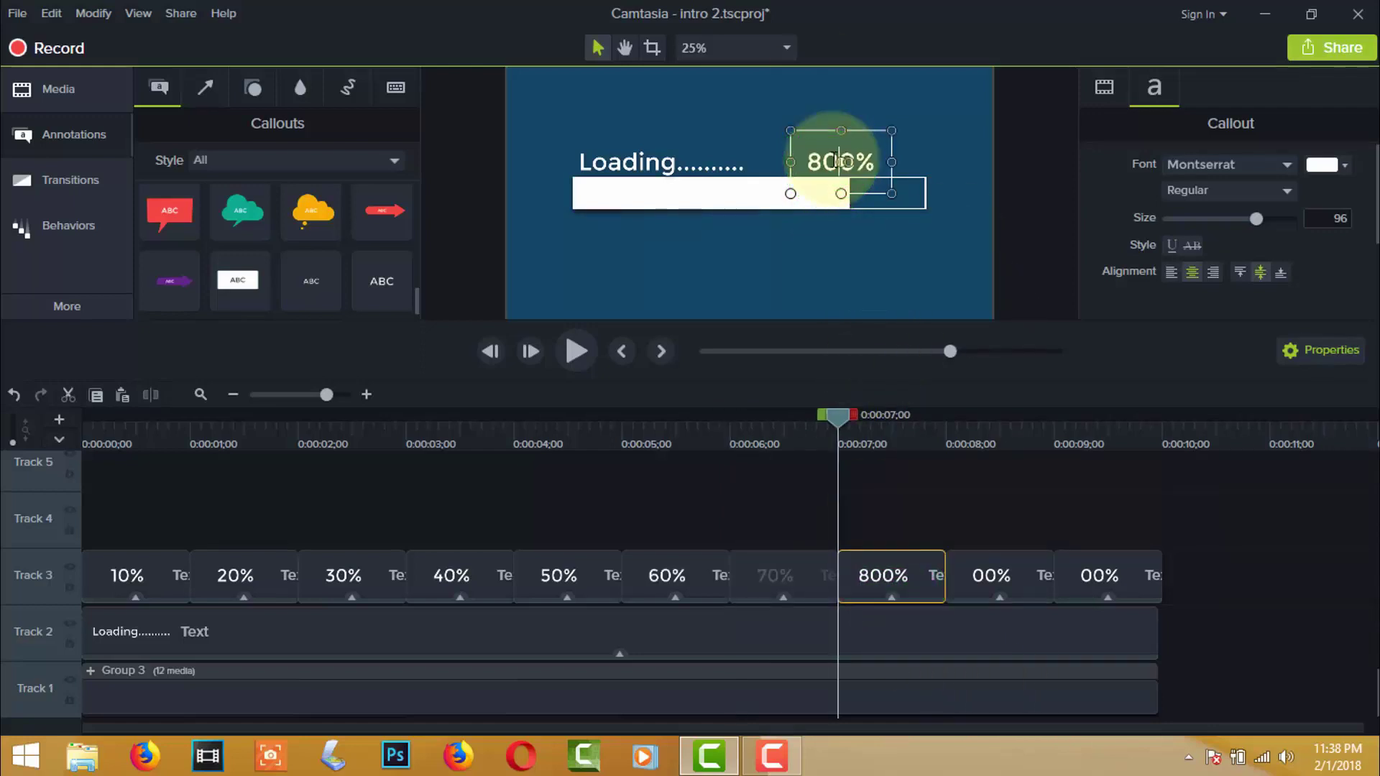
click(1017, 575)
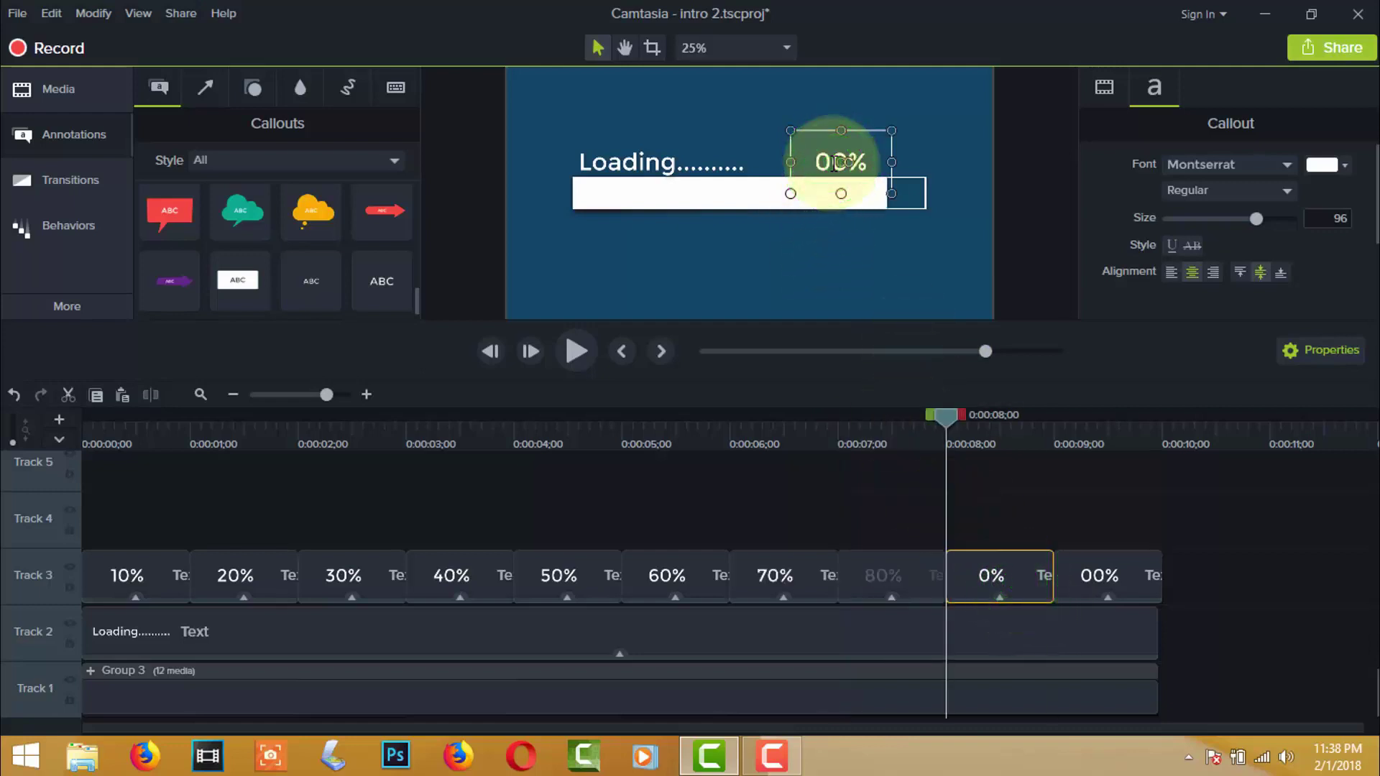
click(1102, 574)
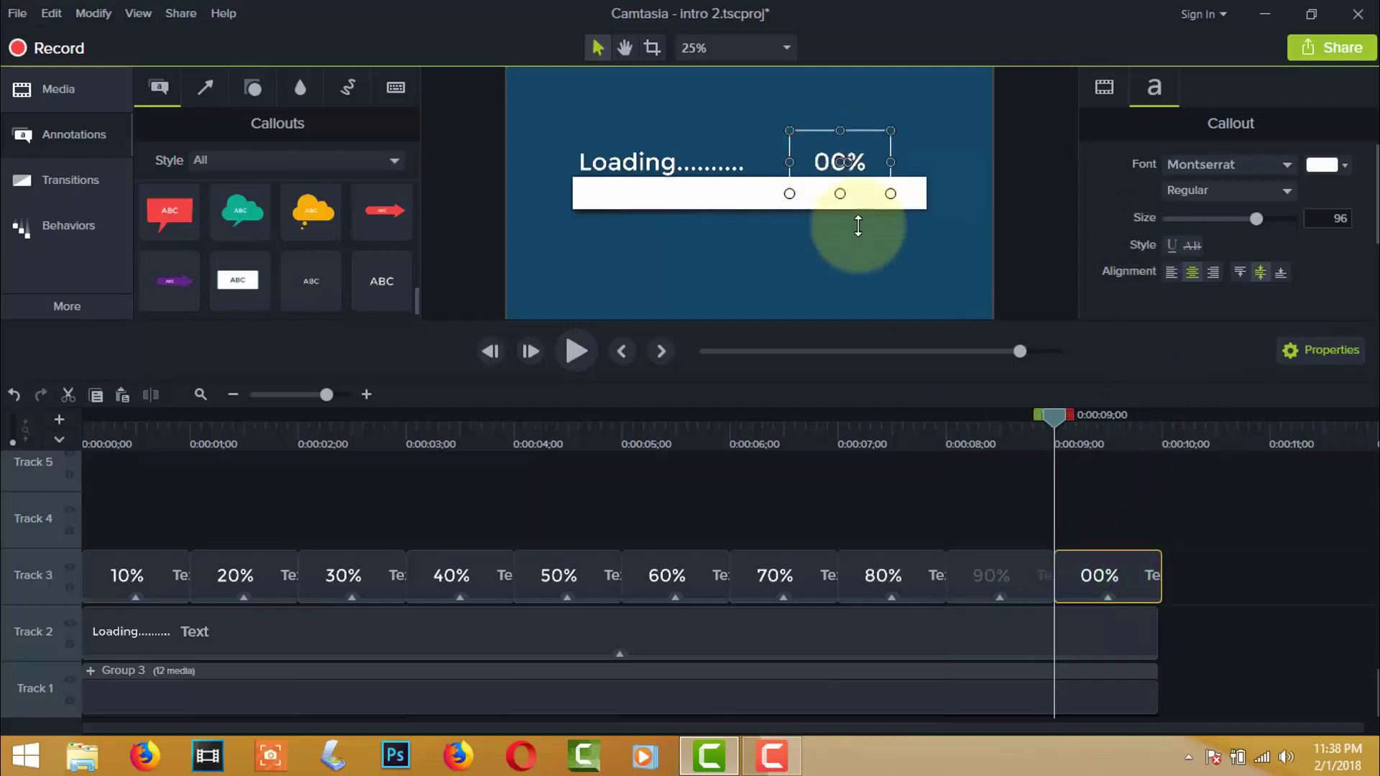
click(828, 162)
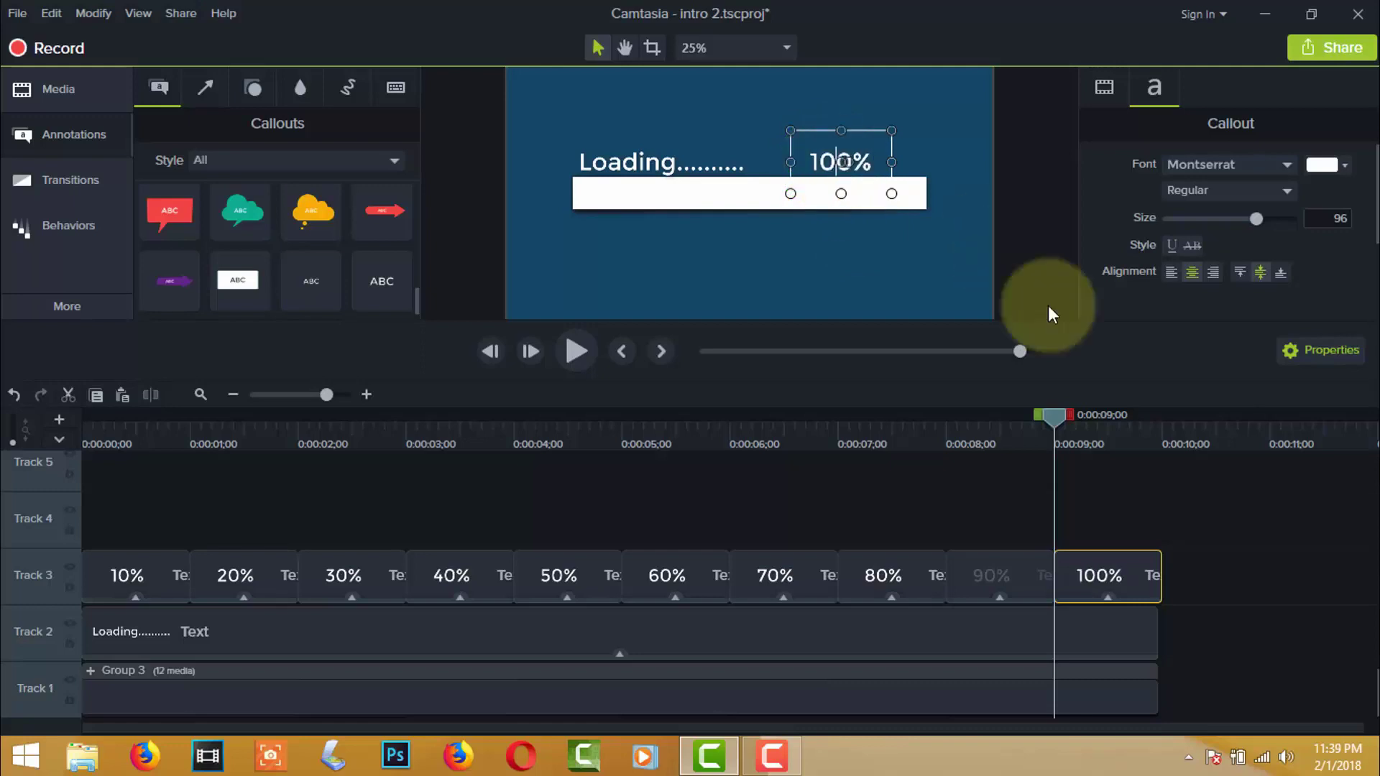
click(1215, 631)
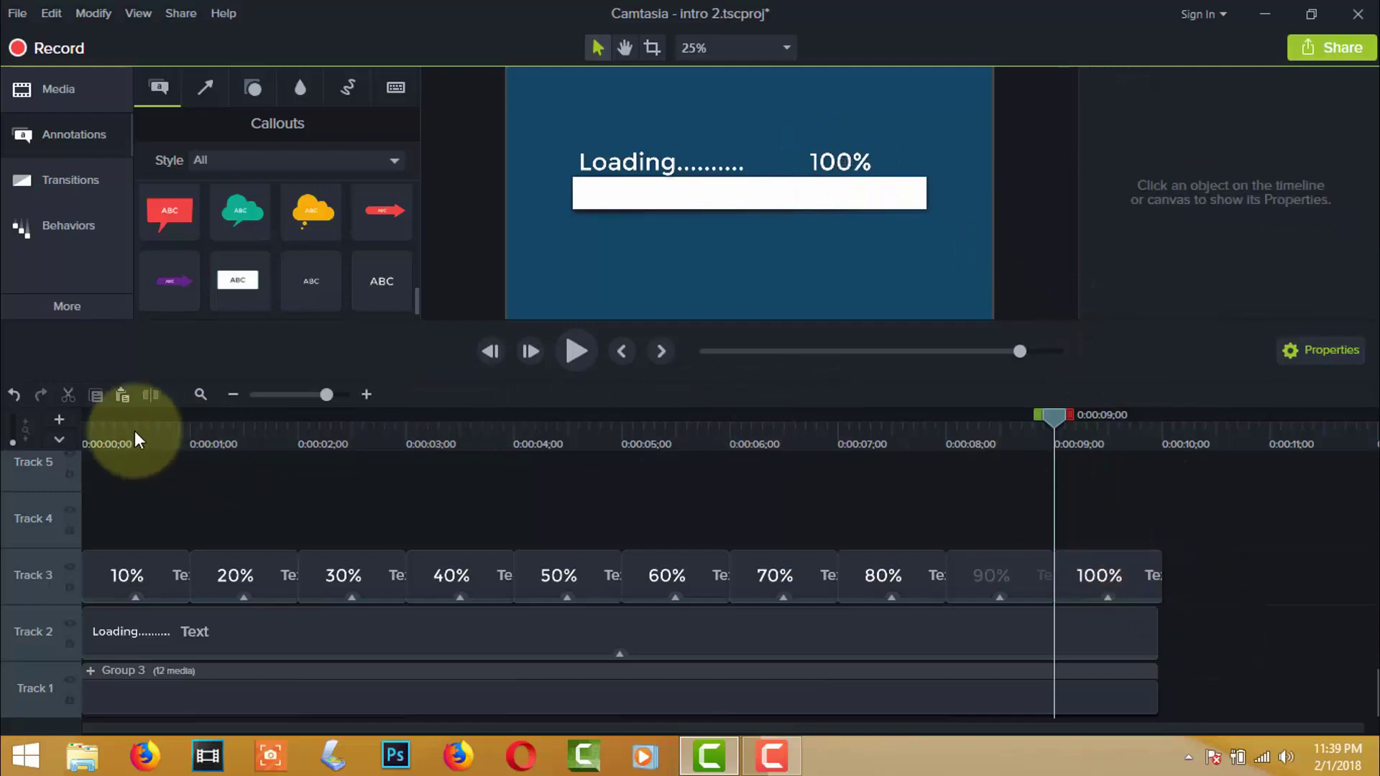
- Play back the finished loading intro from the beginning
click(100, 421)
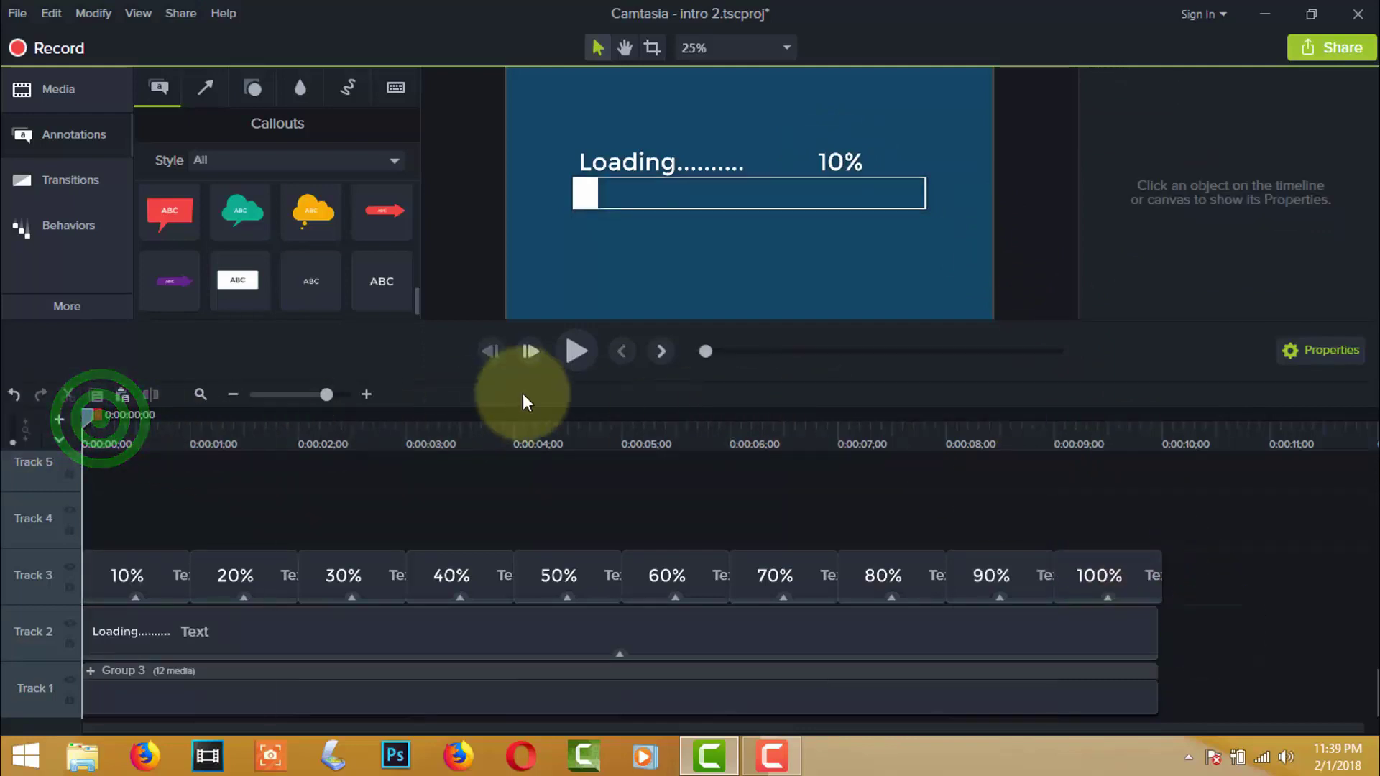
click(568, 361)
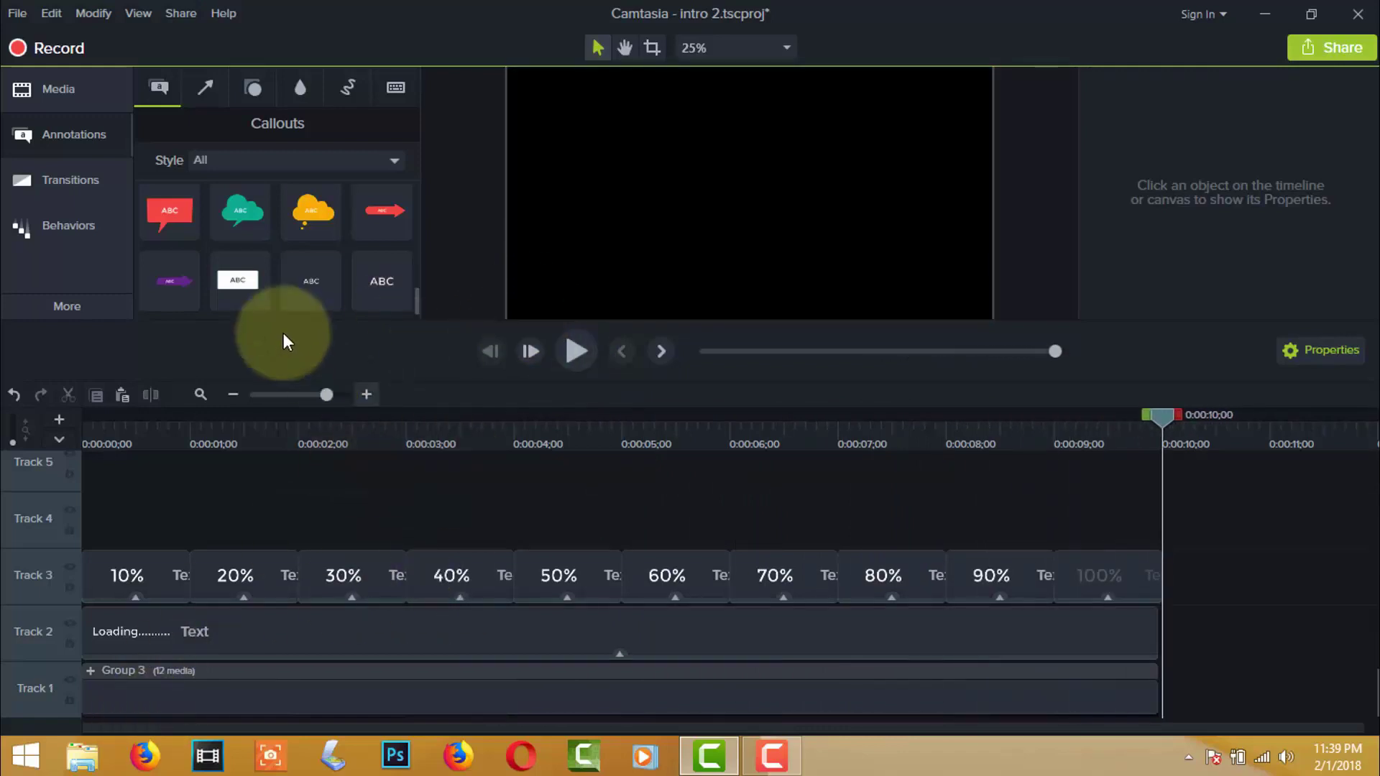
click(69, 86)
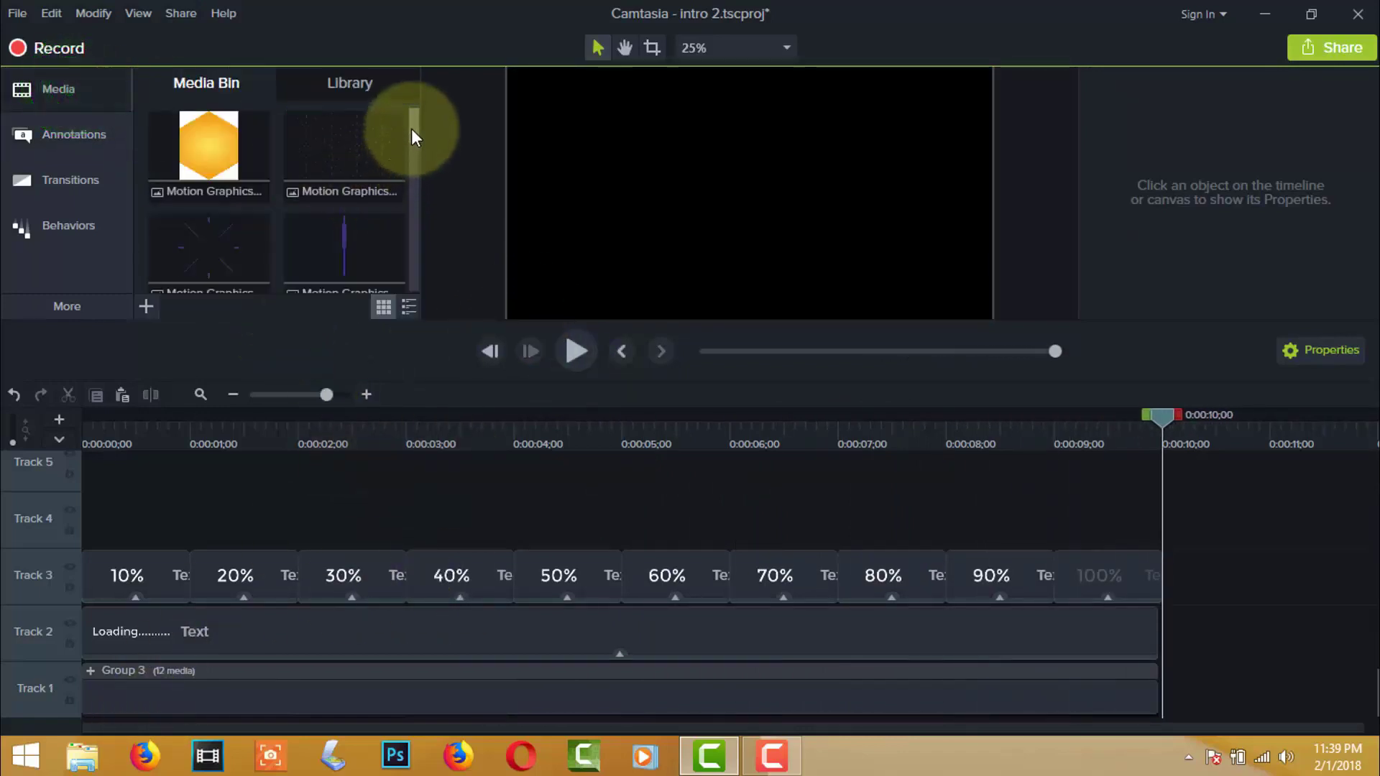
drag(411, 128, 381, 284)
- Place 'it logo.png' on Track 2 at the ten-second mark and zoom the timeline out
click(206, 201)
drag(204, 200, 1158, 648)
click(1231, 525)
scroll(848, 700, down, 1)
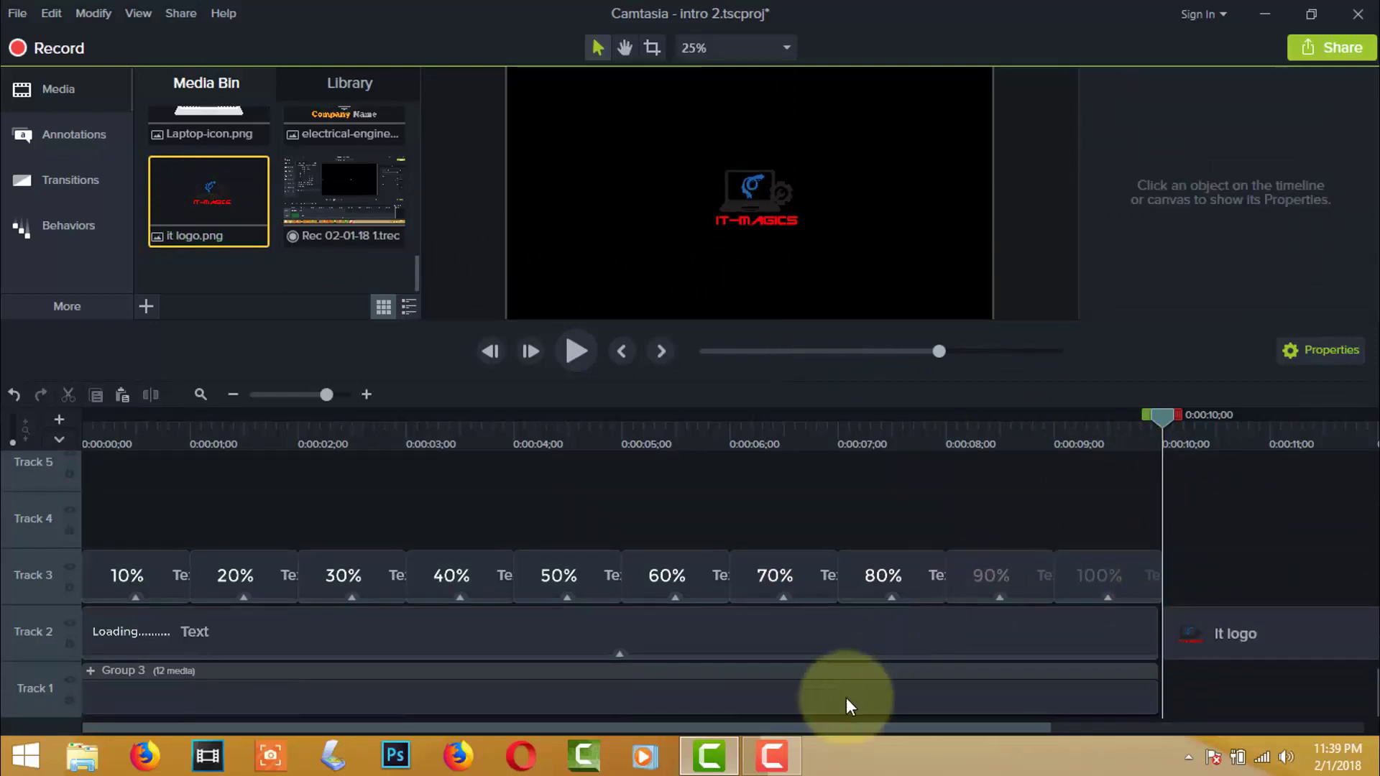
click(232, 397)
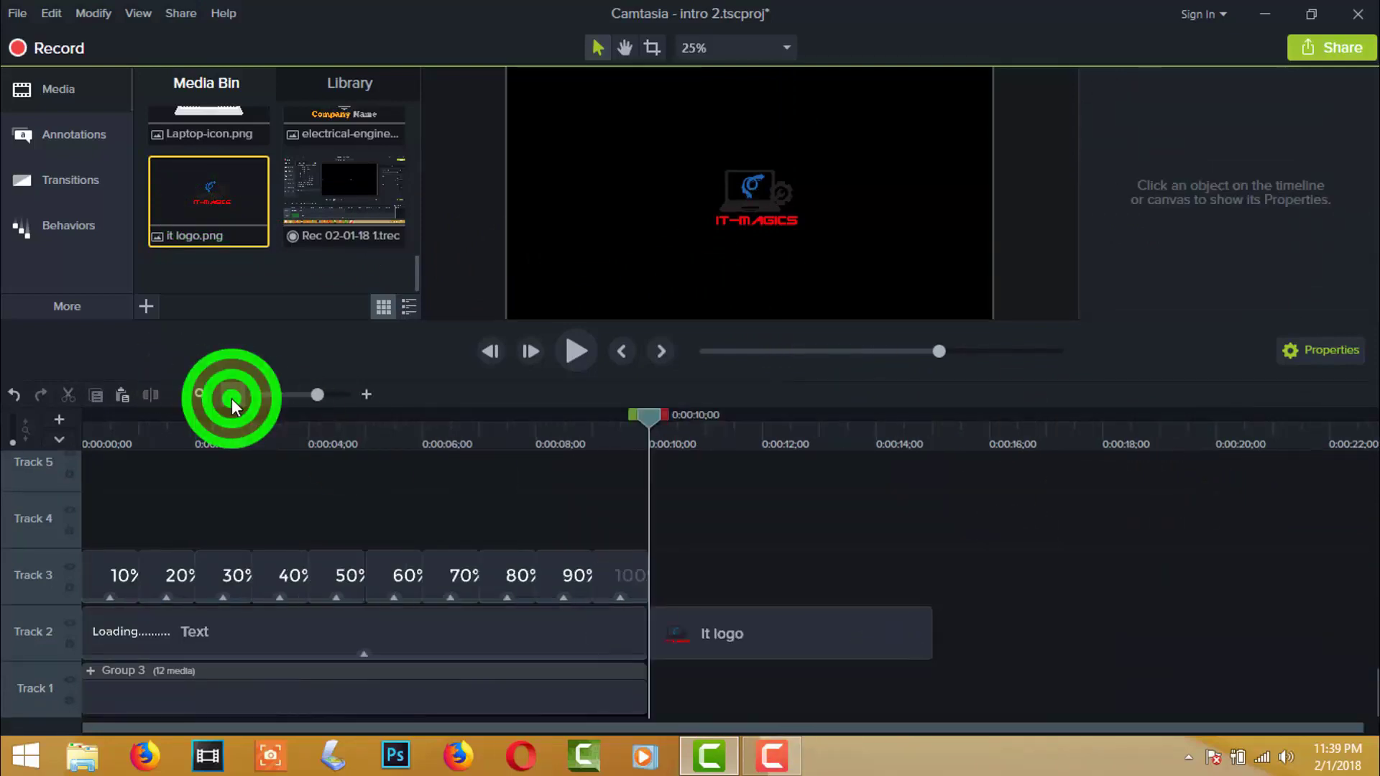
click(747, 624)
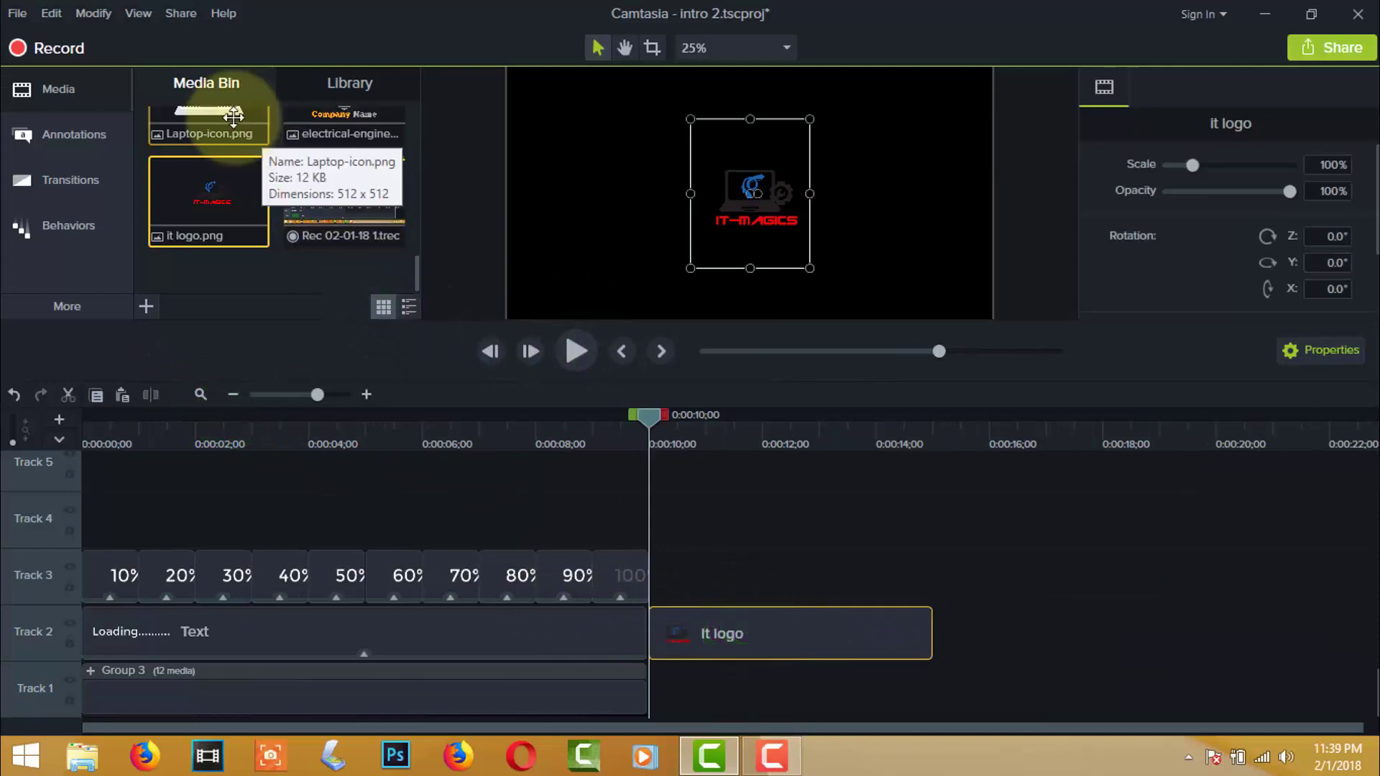
click(71, 137)
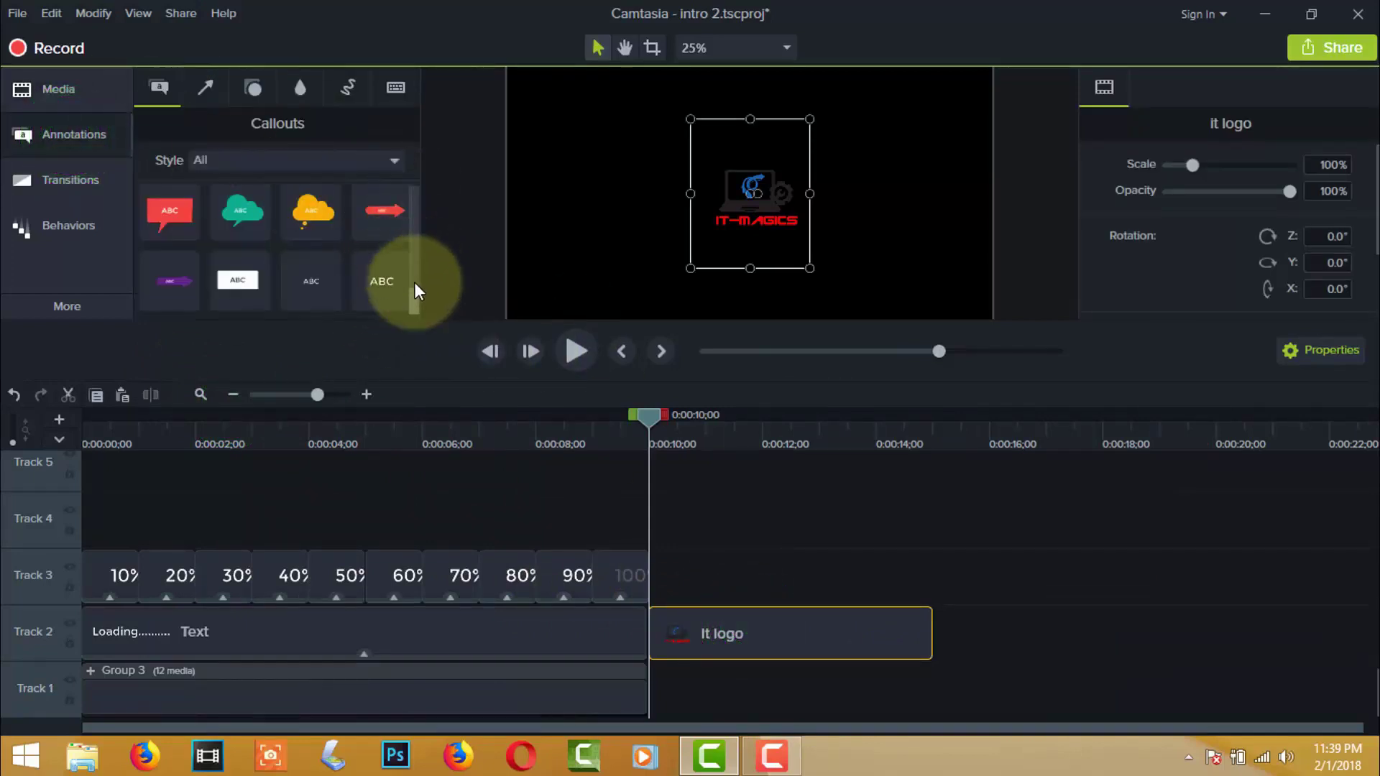
- Add a rectangle shape on Track 1 under the logo, stretched to cover the whole frame
click(253, 87)
mouse_move(310, 245)
mouse_down()
mouse_move(696, 647)
mouse_move(696, 699)
mouse_move(661, 713)
mouse_move(746, 699)
mouse_up()
click(697, 693)
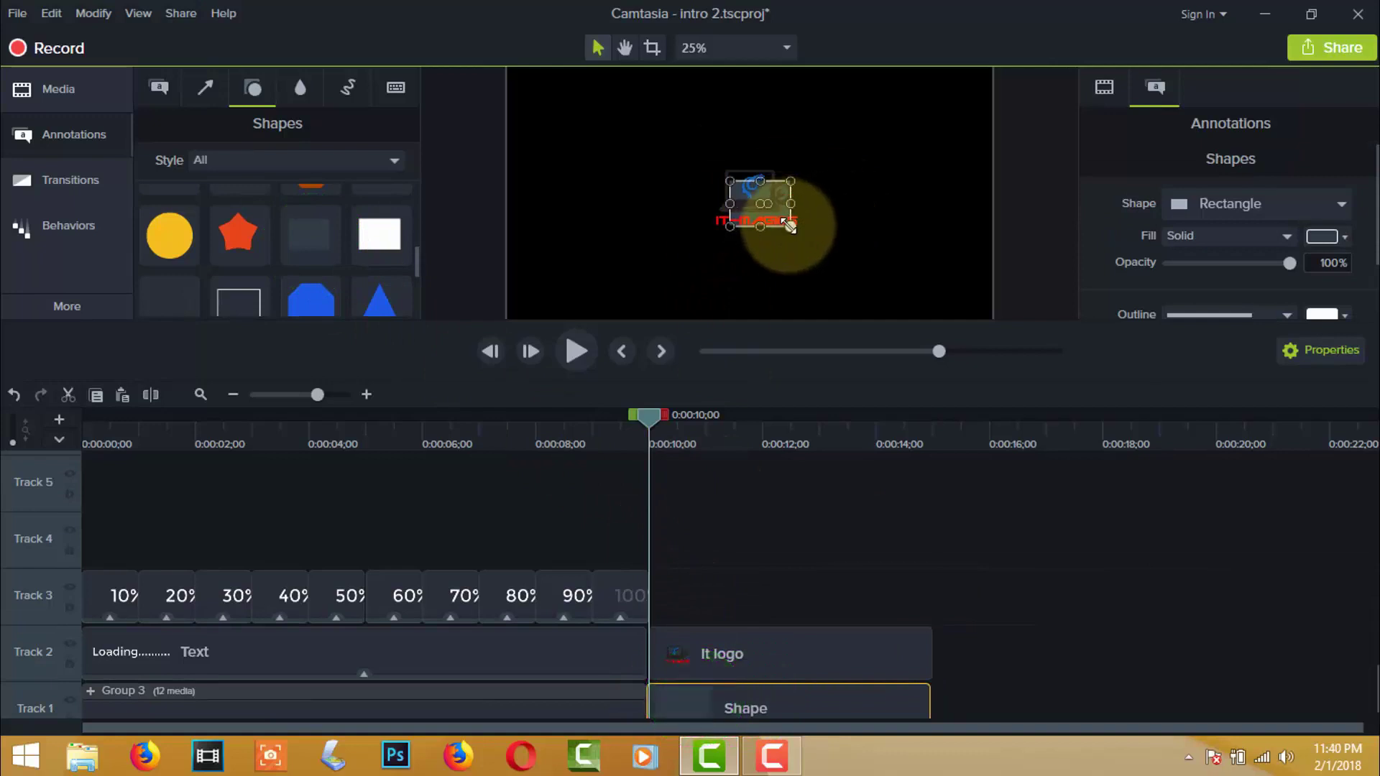
drag(791, 227, 991, 317)
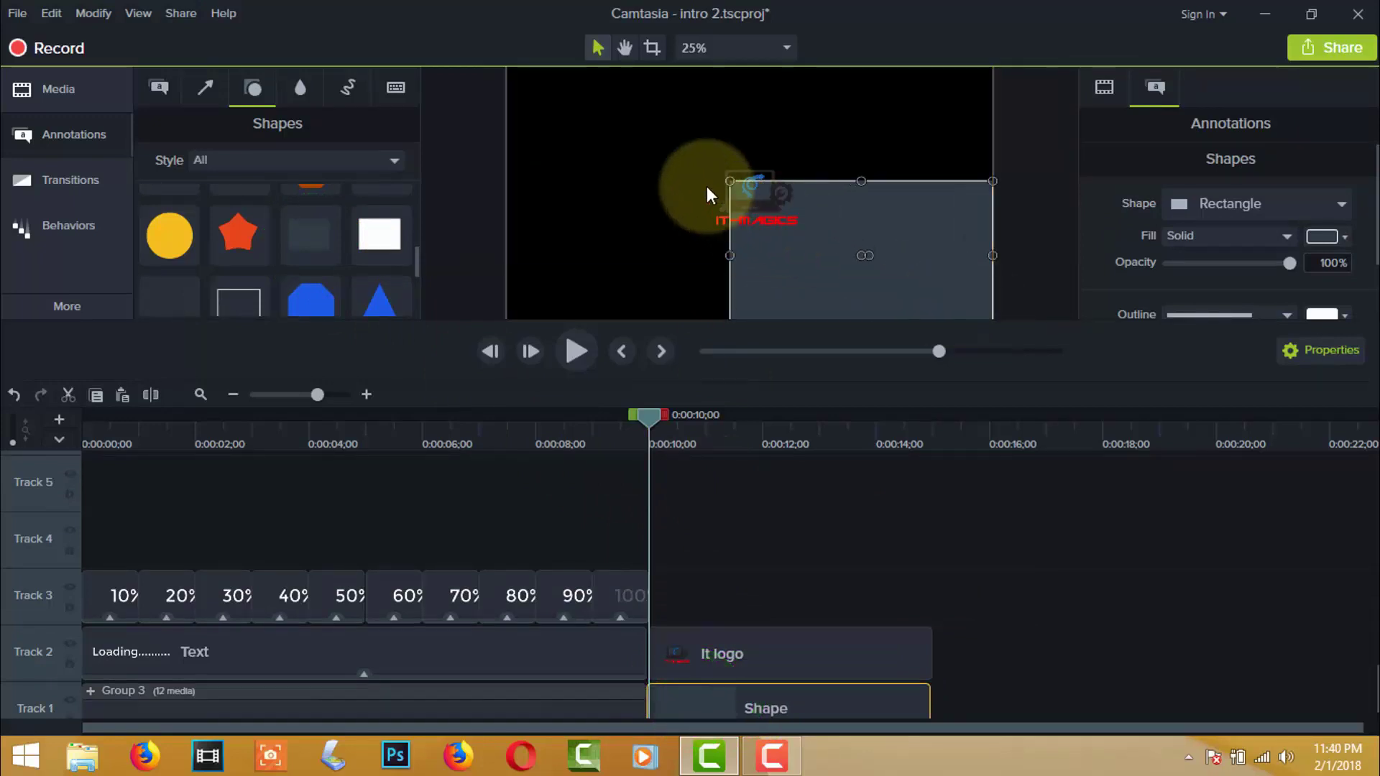
drag(730, 181, 508, 73)
scroll(703, 170, down, 2)
click(653, 139)
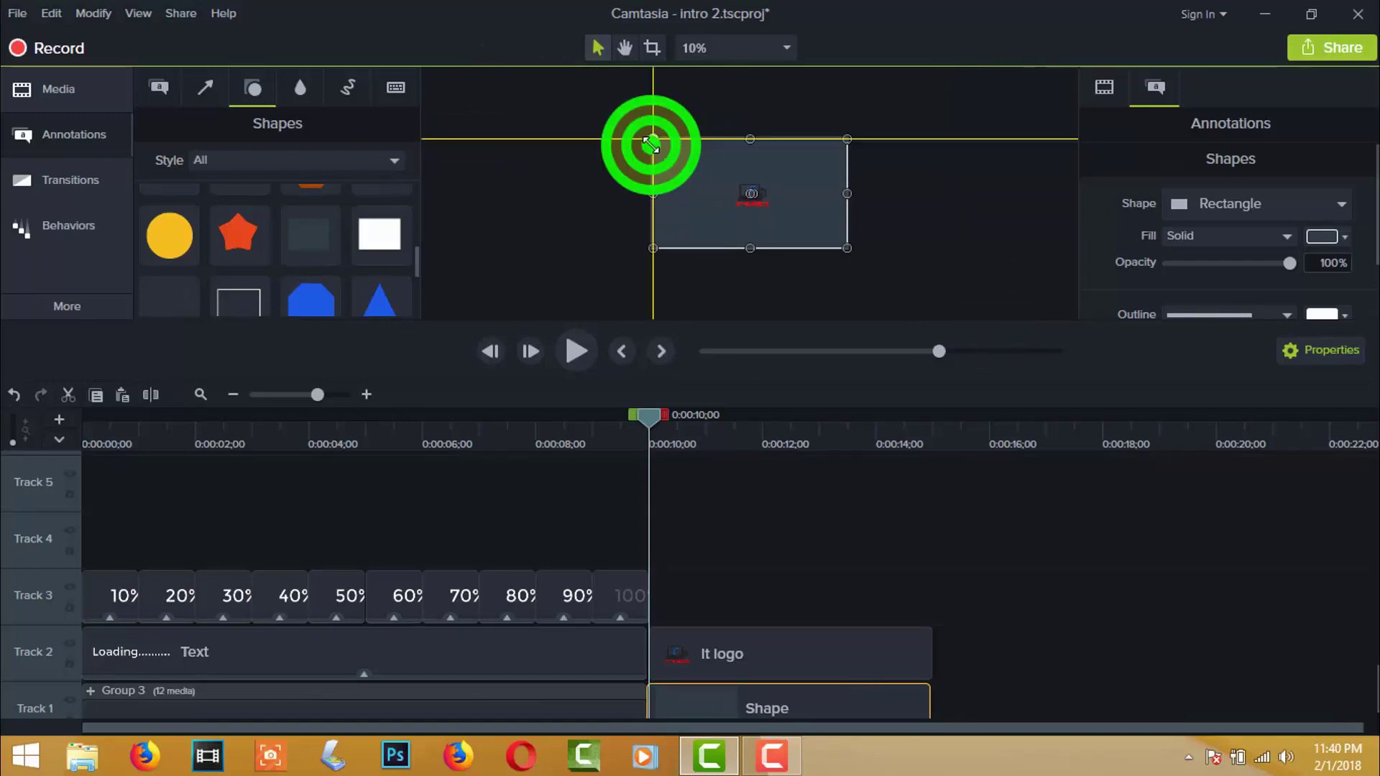
click(715, 189)
scroll(715, 188, up, 2)
click(834, 247)
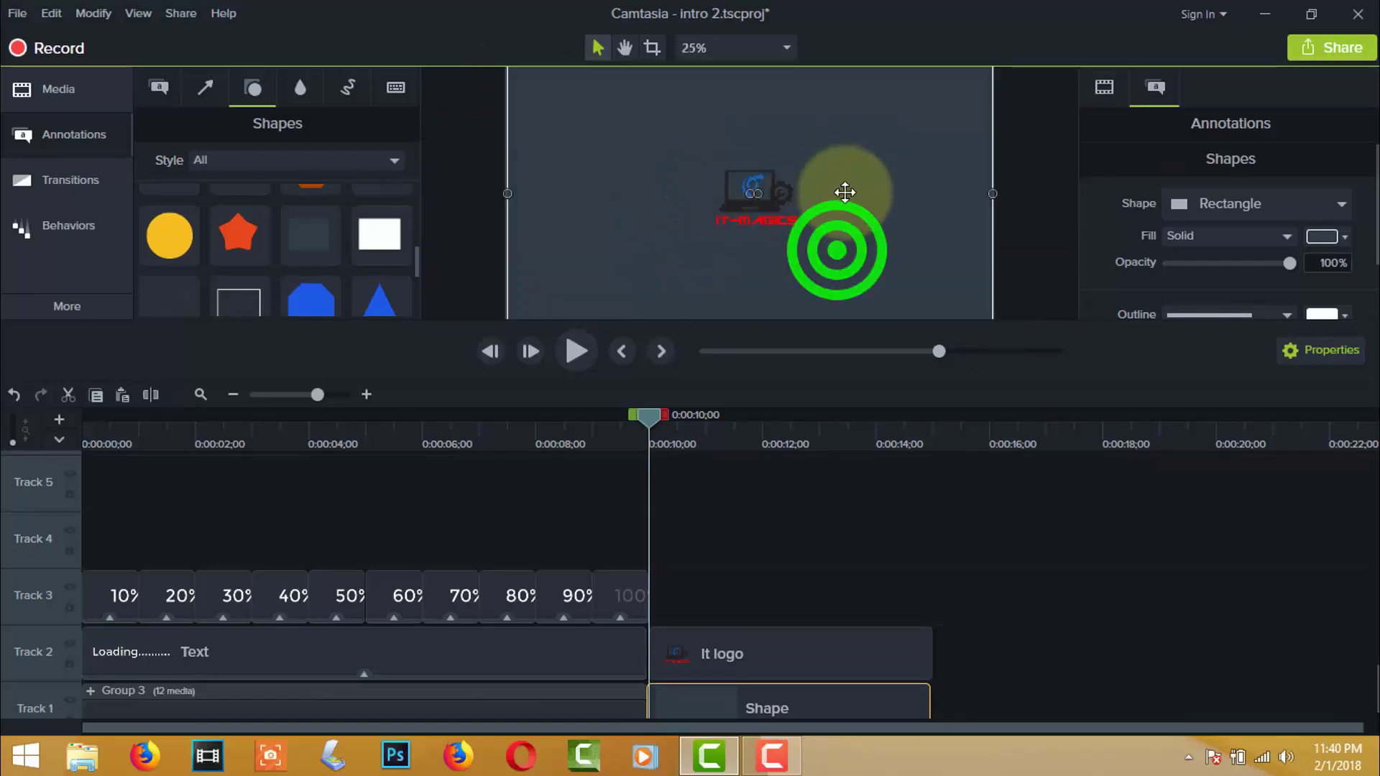
click(1044, 245)
click(755, 656)
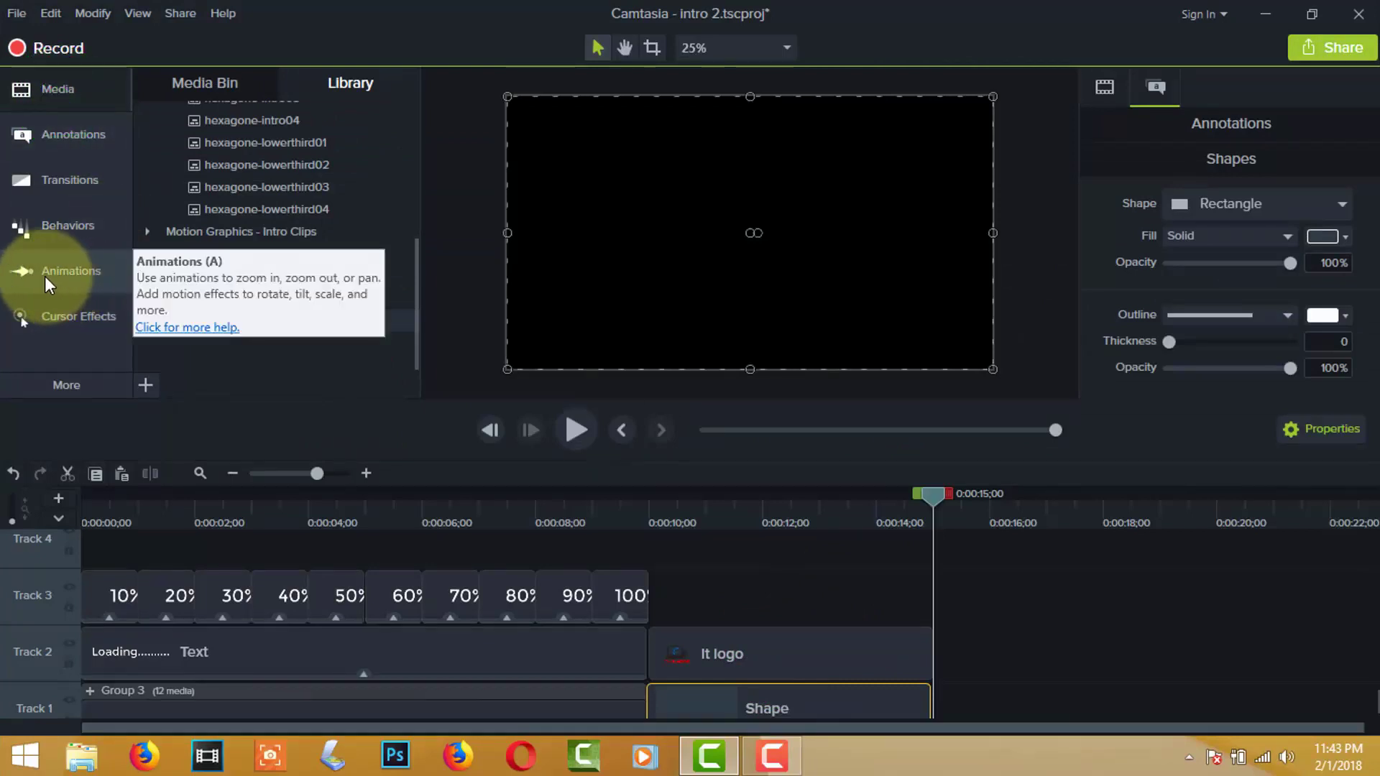
- Apply a Scale Up animation to the It logo clip on Track 2, lasting about 1.5 seconds
click(45, 279)
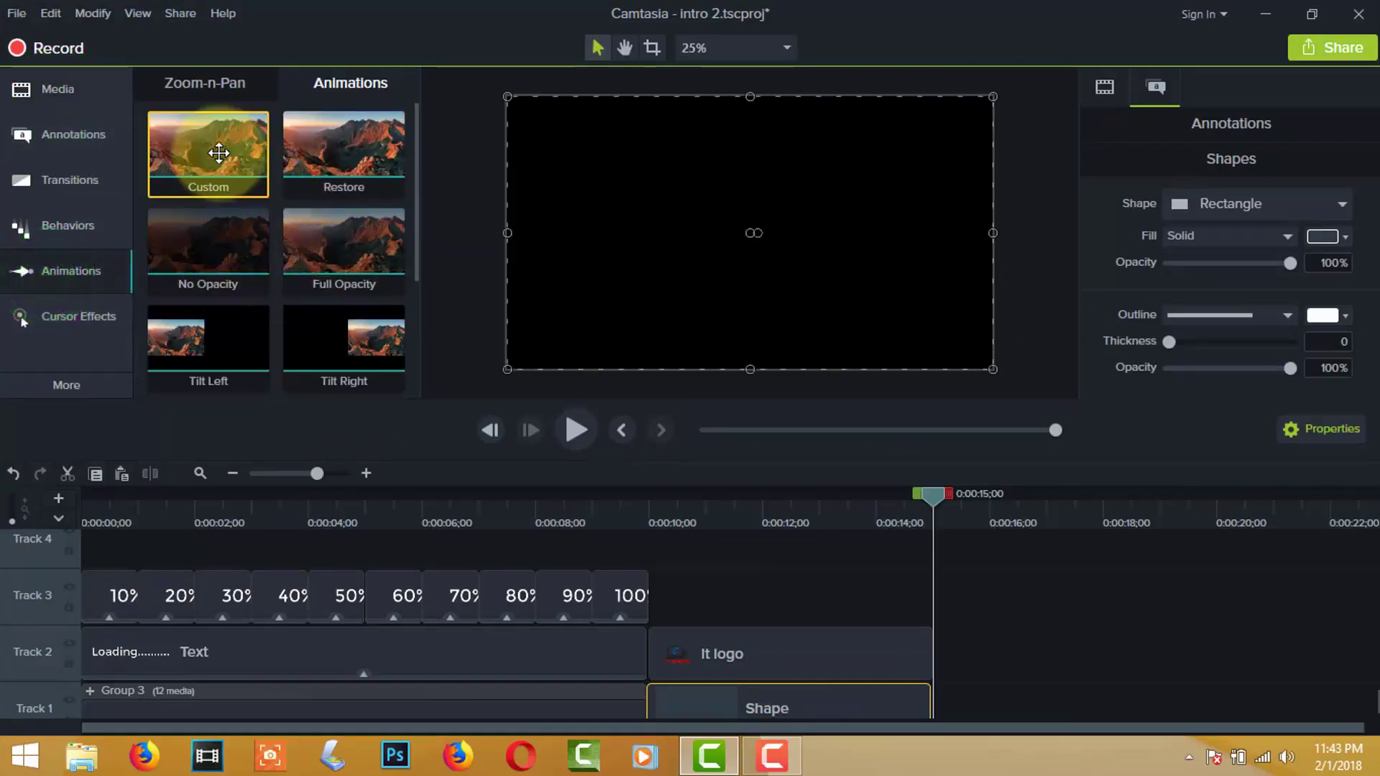
scroll(333, 296, down, 3)
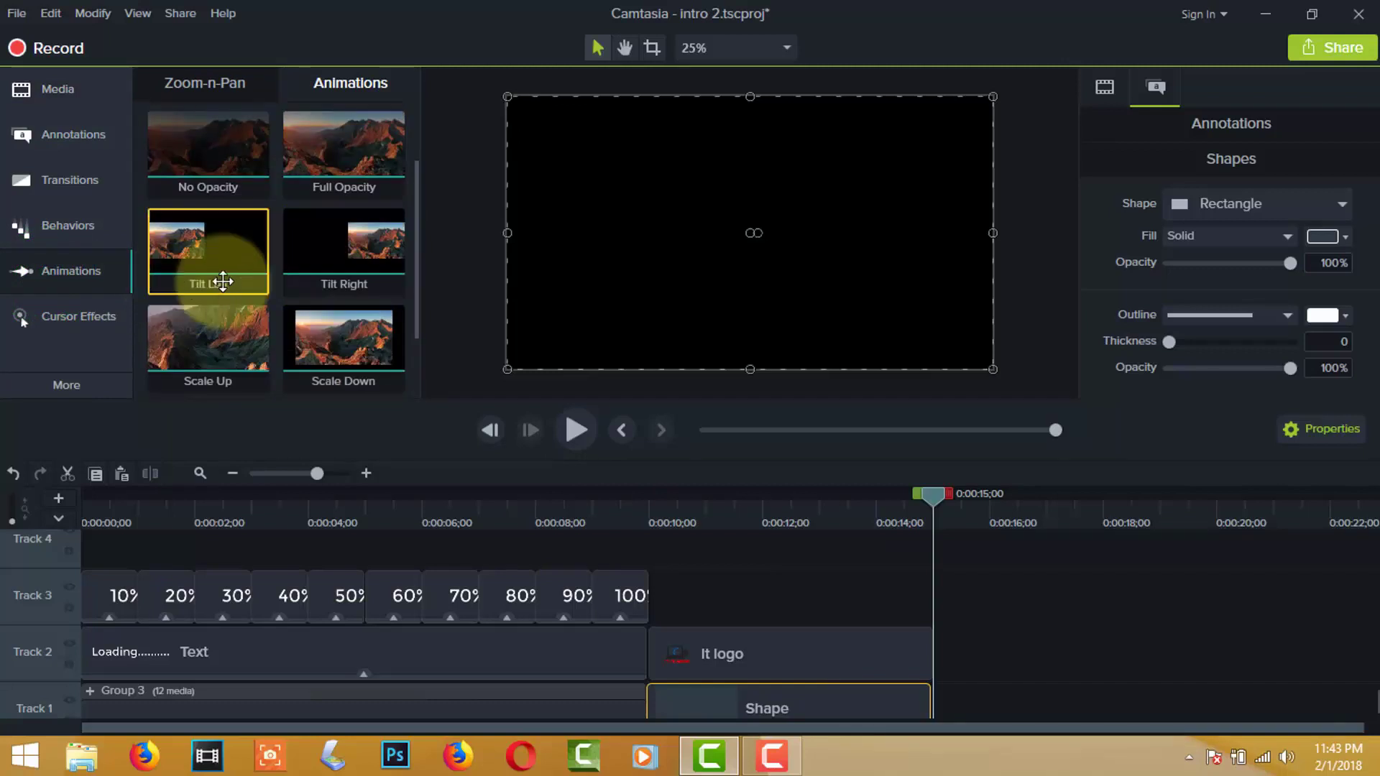
scroll(298, 299, down, 1)
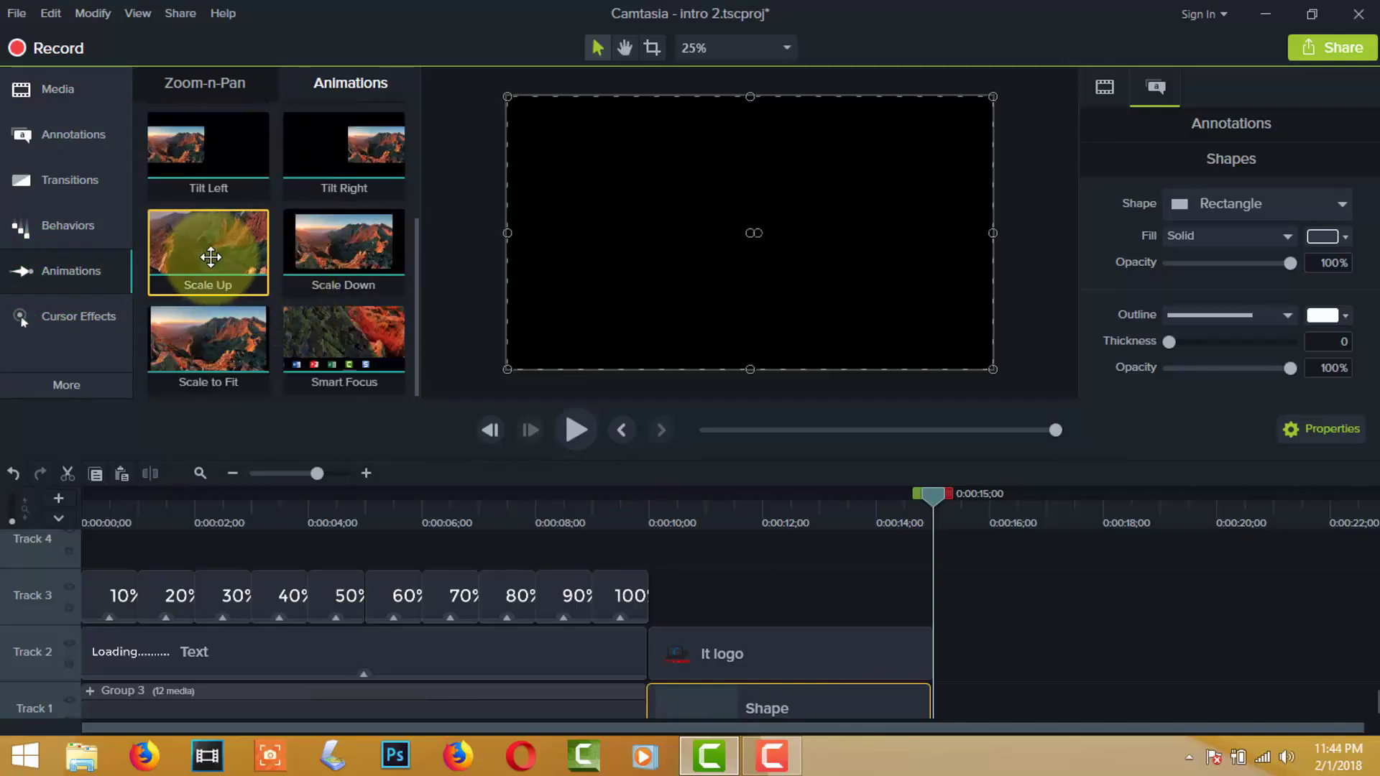
drag(210, 257, 785, 652)
click(745, 654)
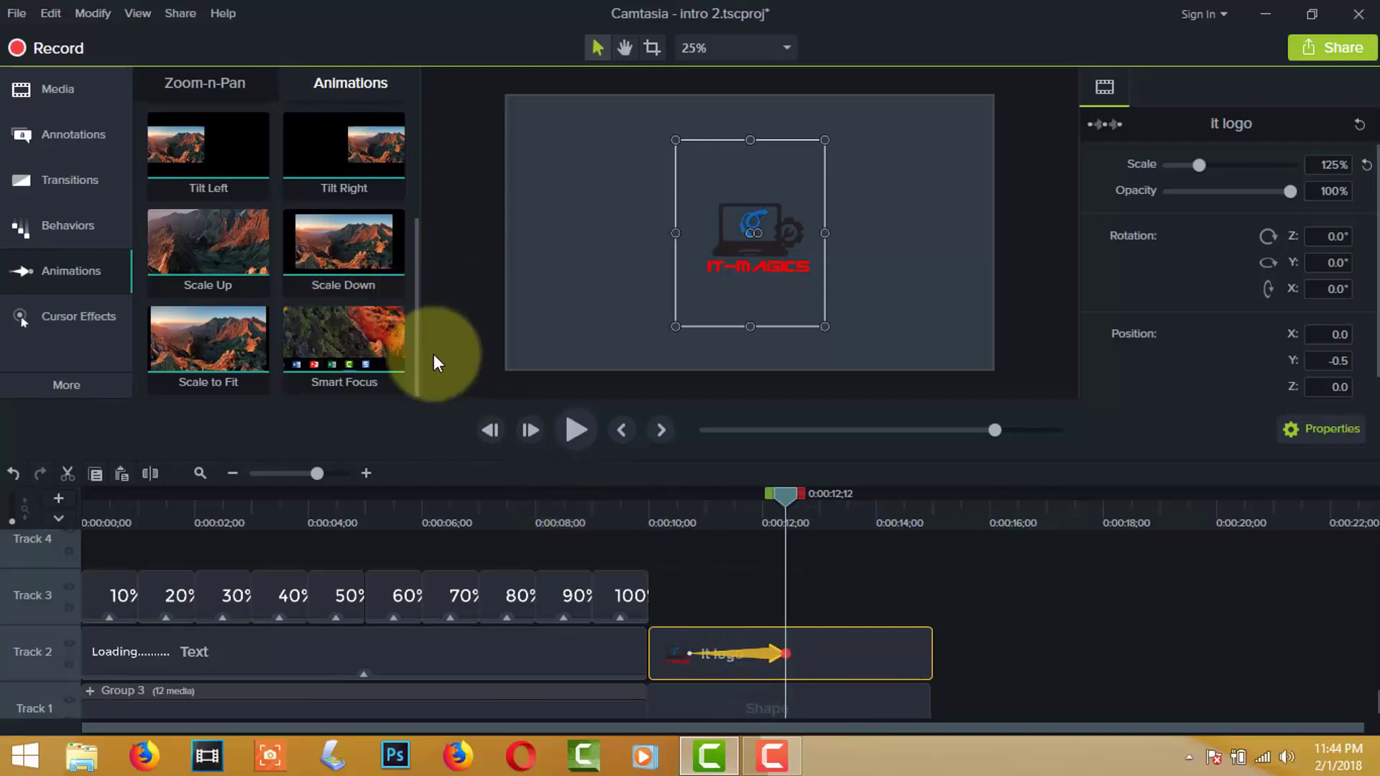
- Add a Restore animation after the Scale Up on the logo clip and preview it
scroll(345, 238, up, 2)
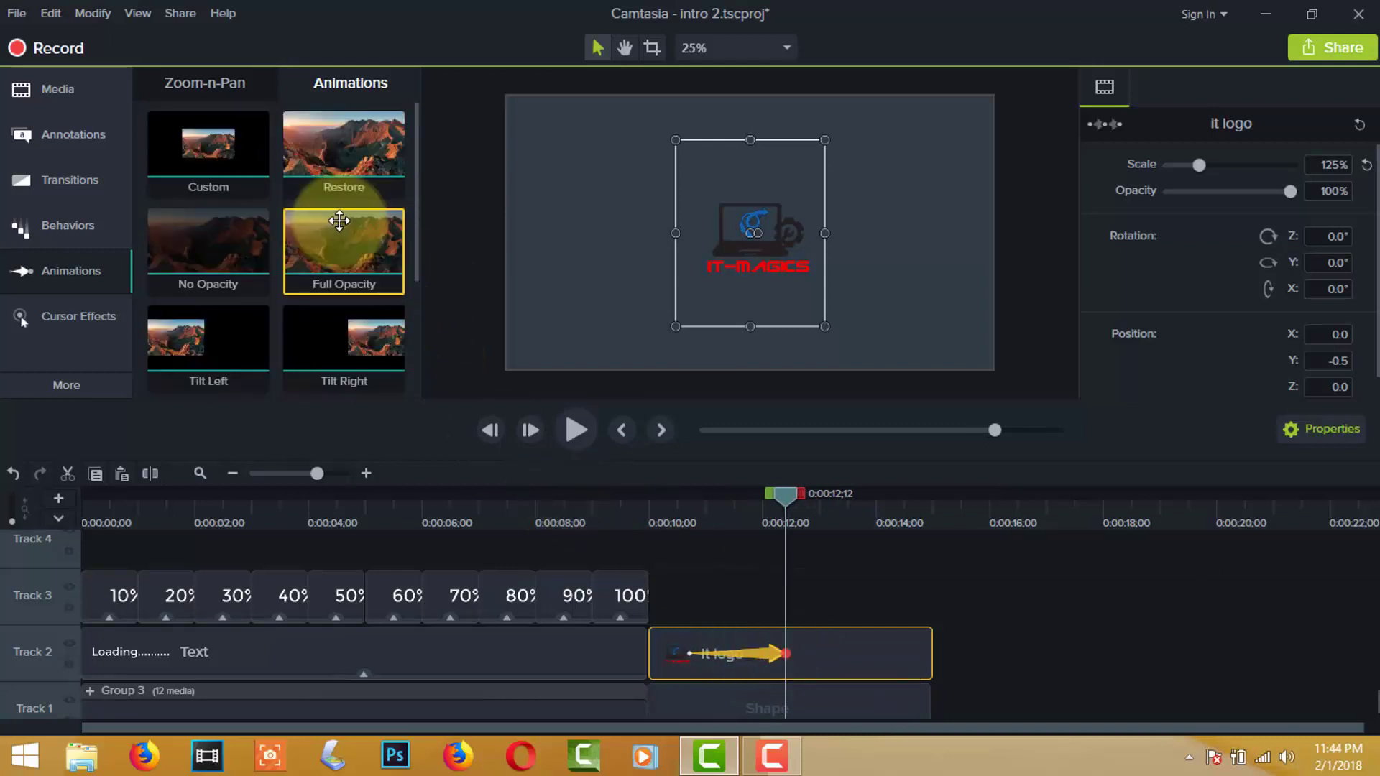
drag(339, 151, 872, 654)
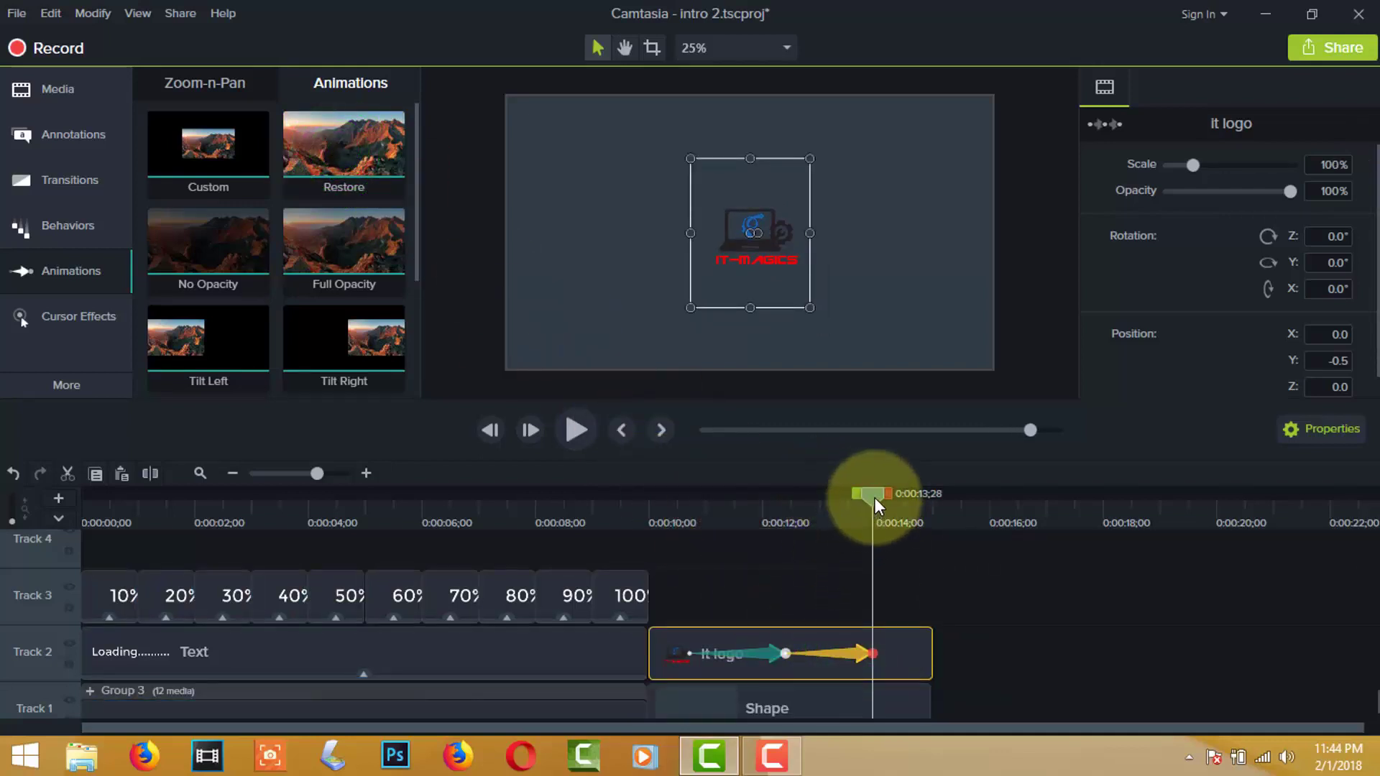
drag(874, 498, 637, 548)
click(575, 432)
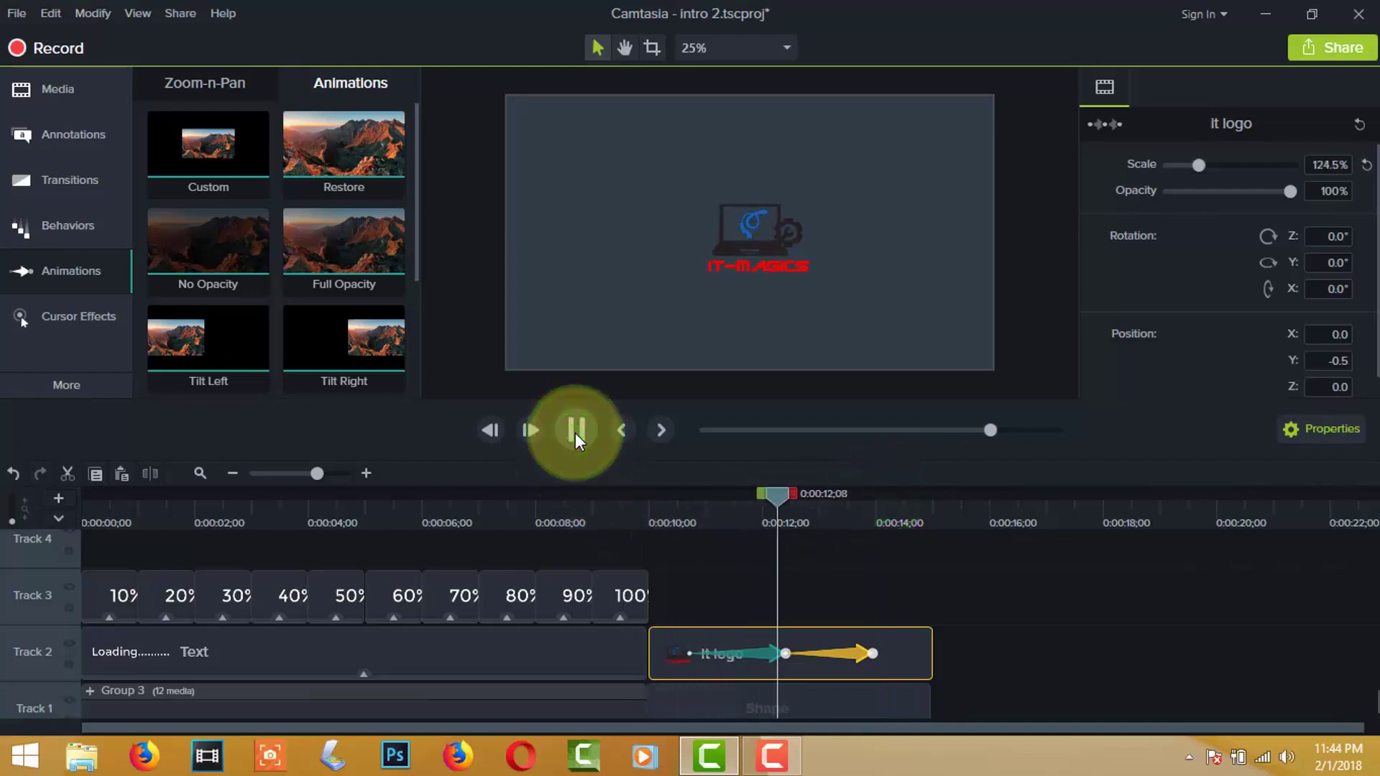
click(575, 432)
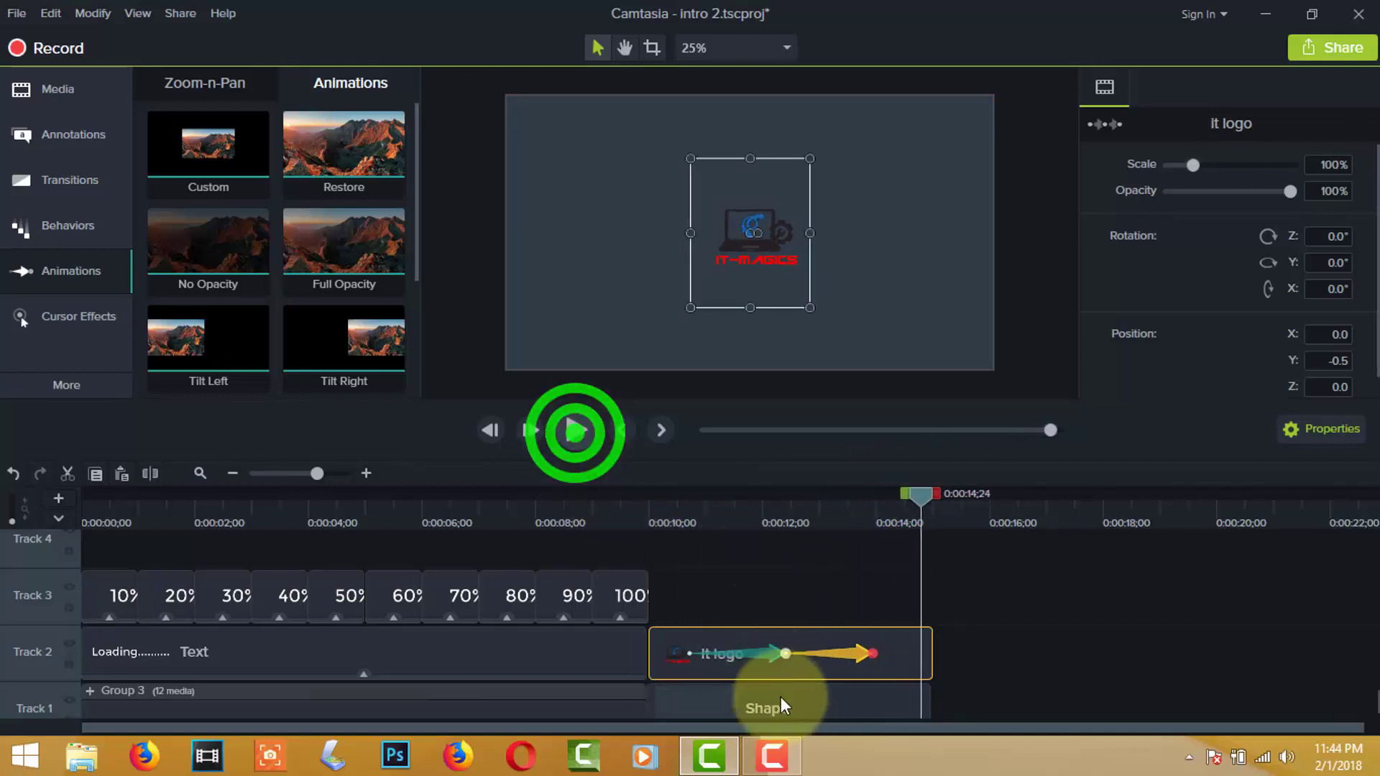
- Set the logo scale to 200.6% at about 0:00:13;09, then return the playhead to 0:00:08;11
click(757, 654)
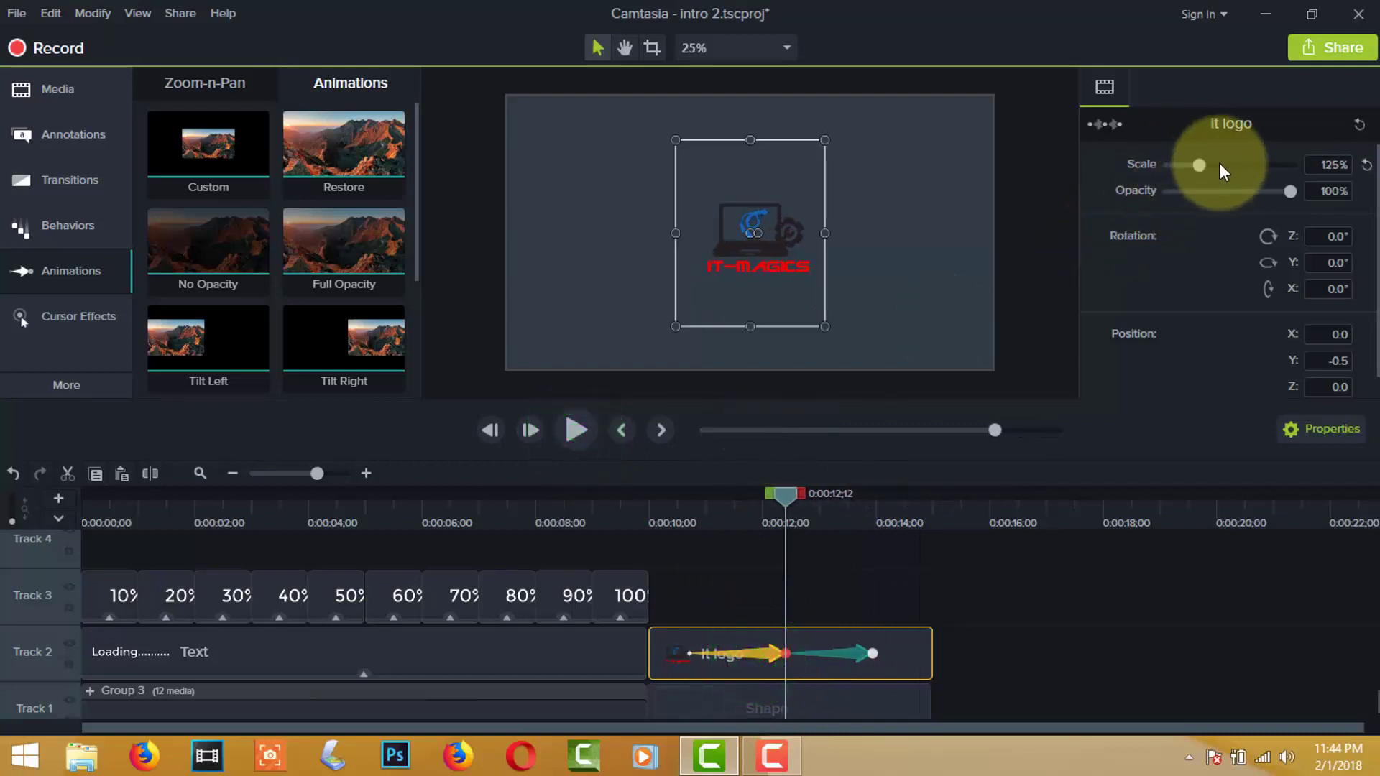
drag(1224, 171, 1231, 165)
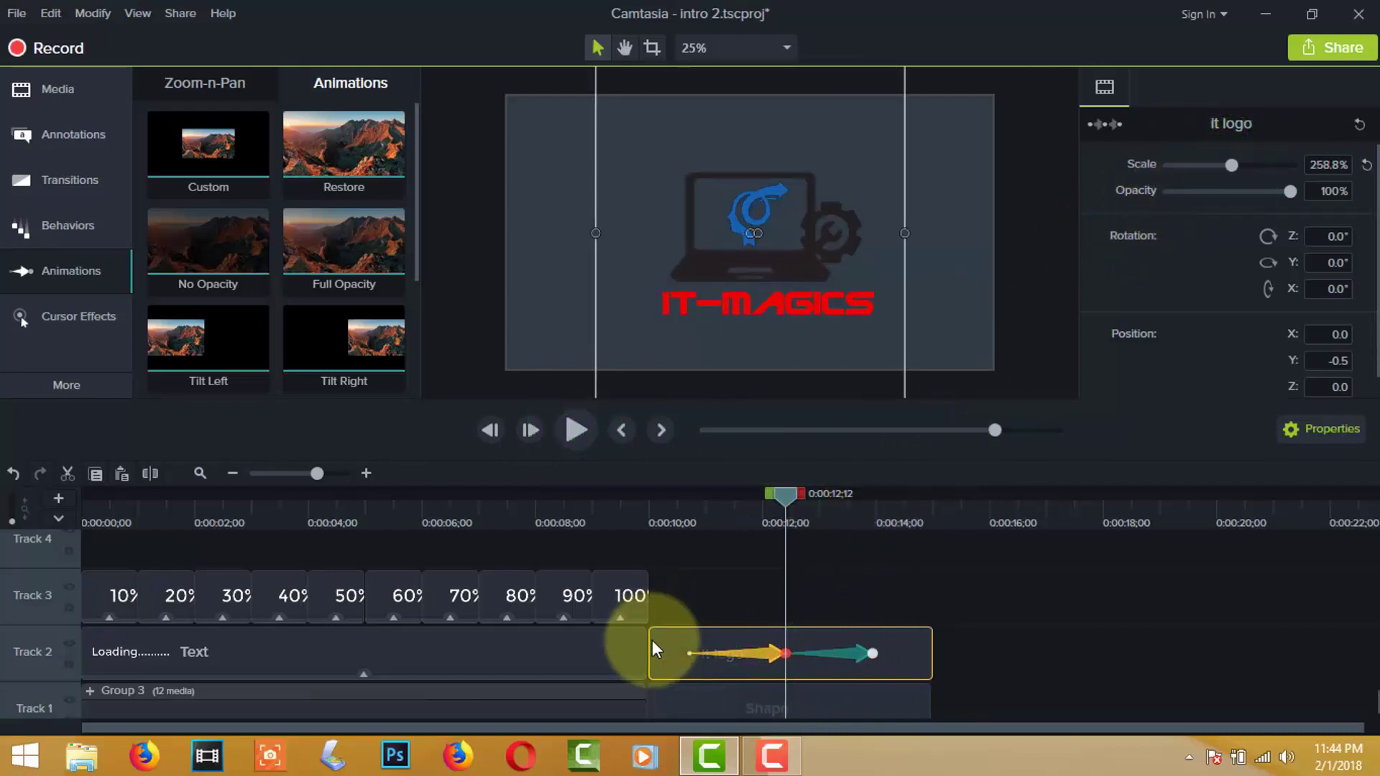
click(654, 649)
drag(791, 493, 860, 514)
click(1219, 168)
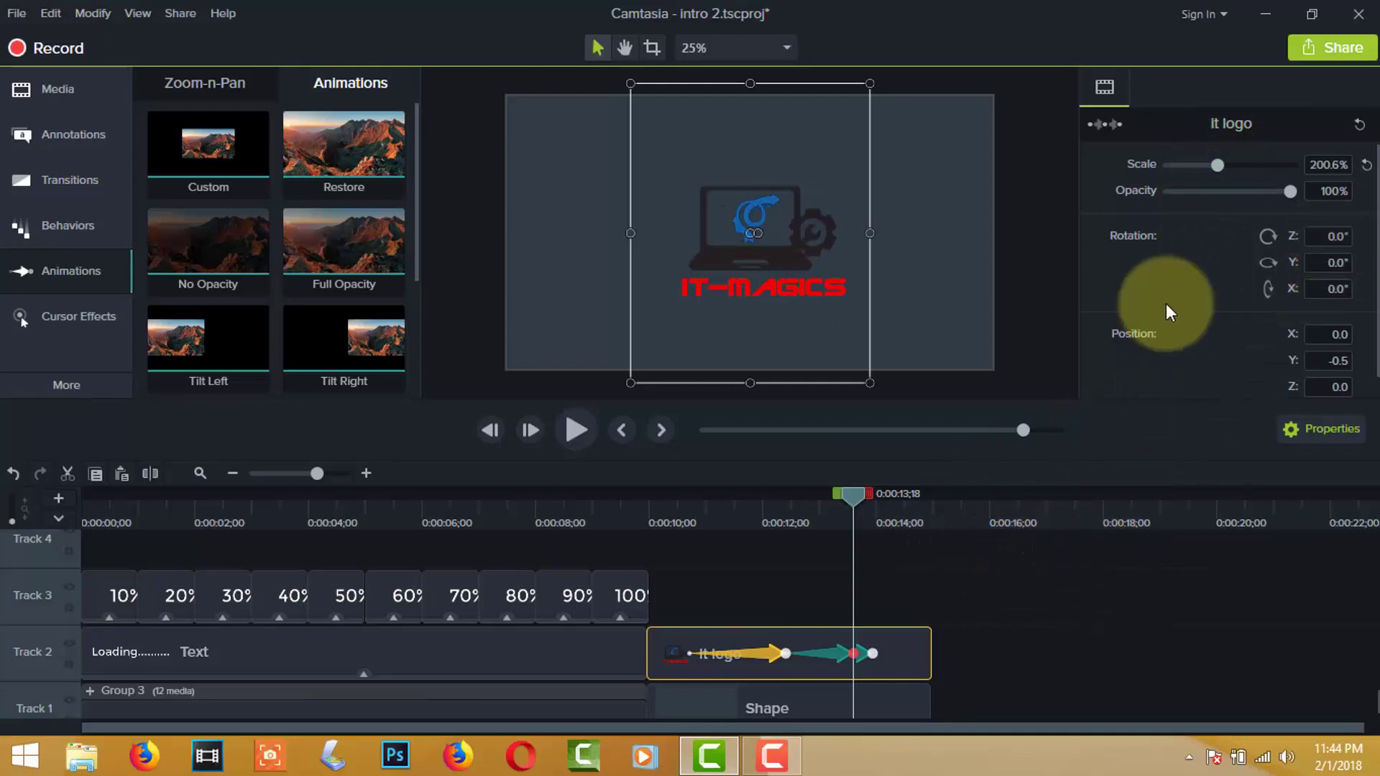
drag(853, 493, 555, 496)
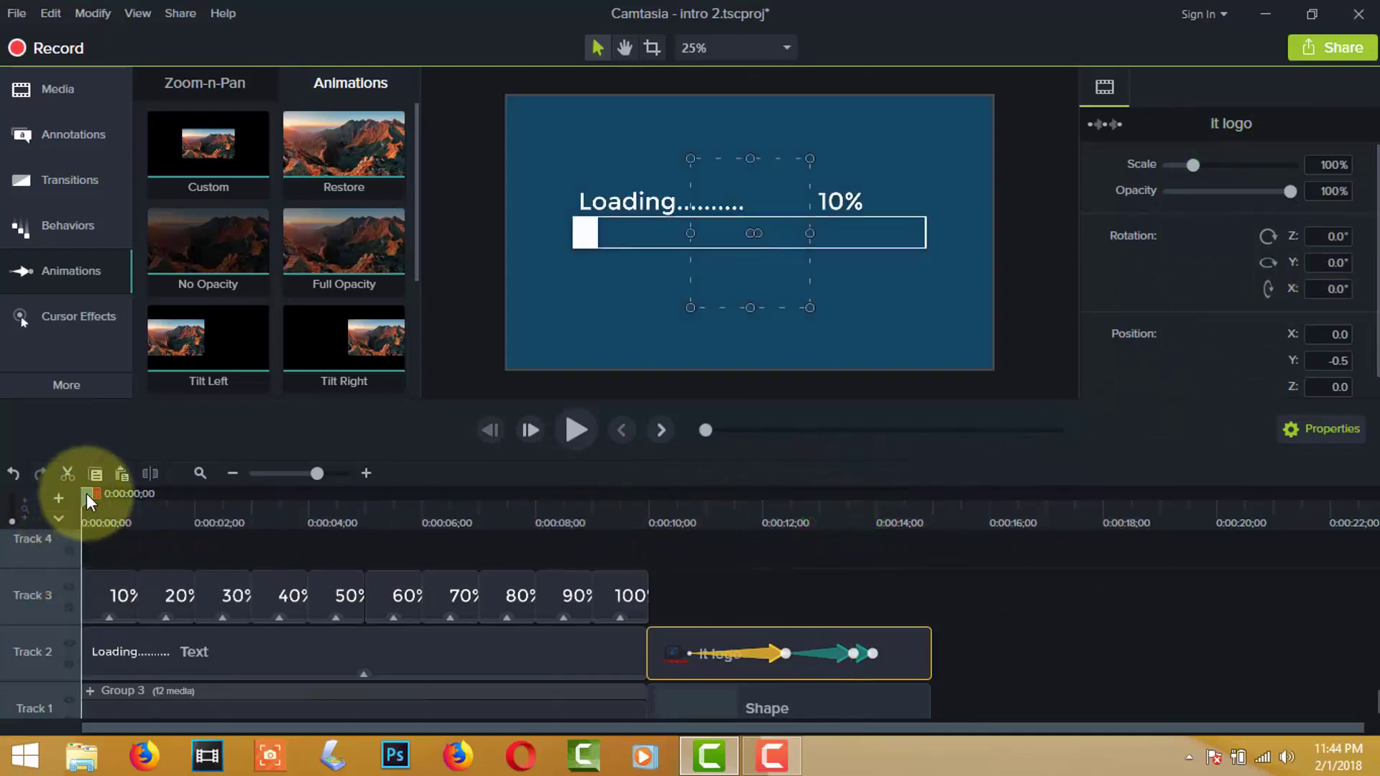
click(87, 493)
click(578, 430)
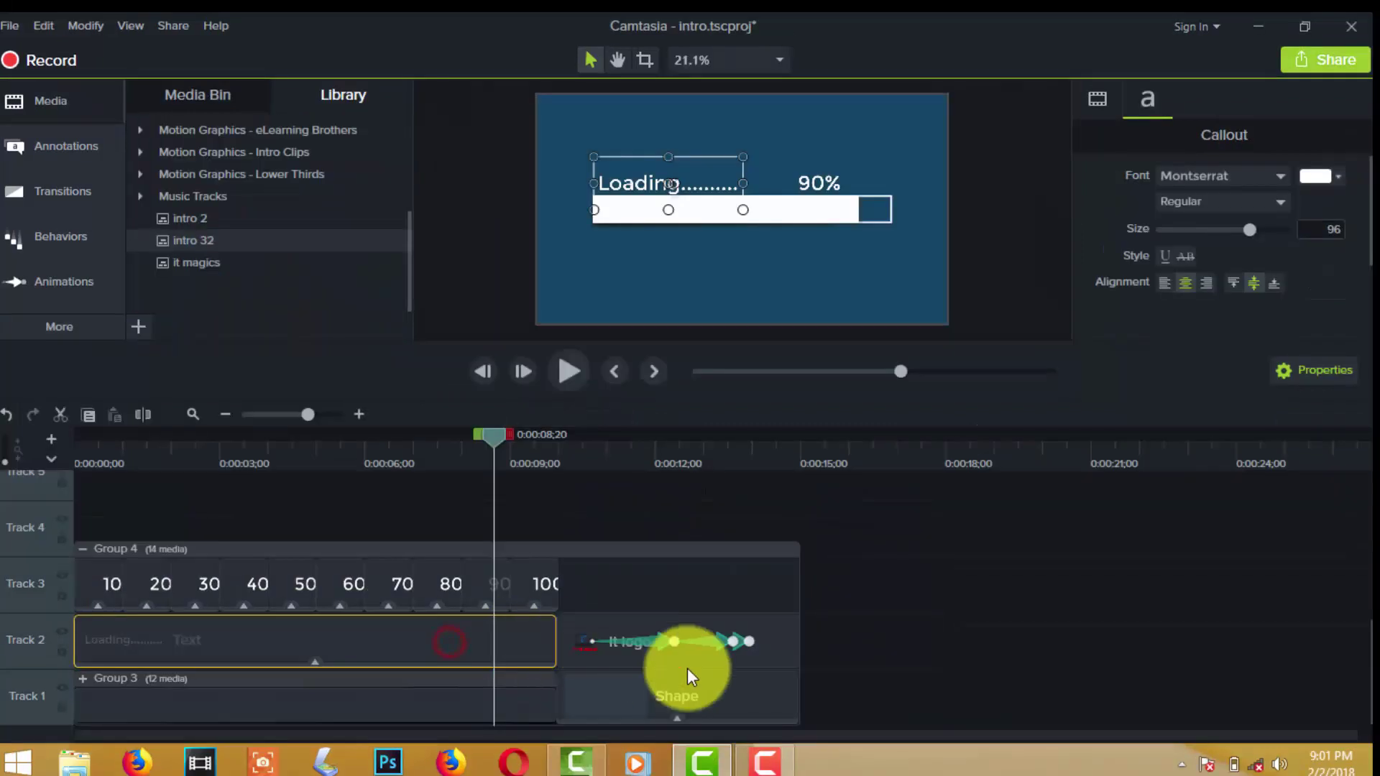
drag(848, 722, 596, 642)
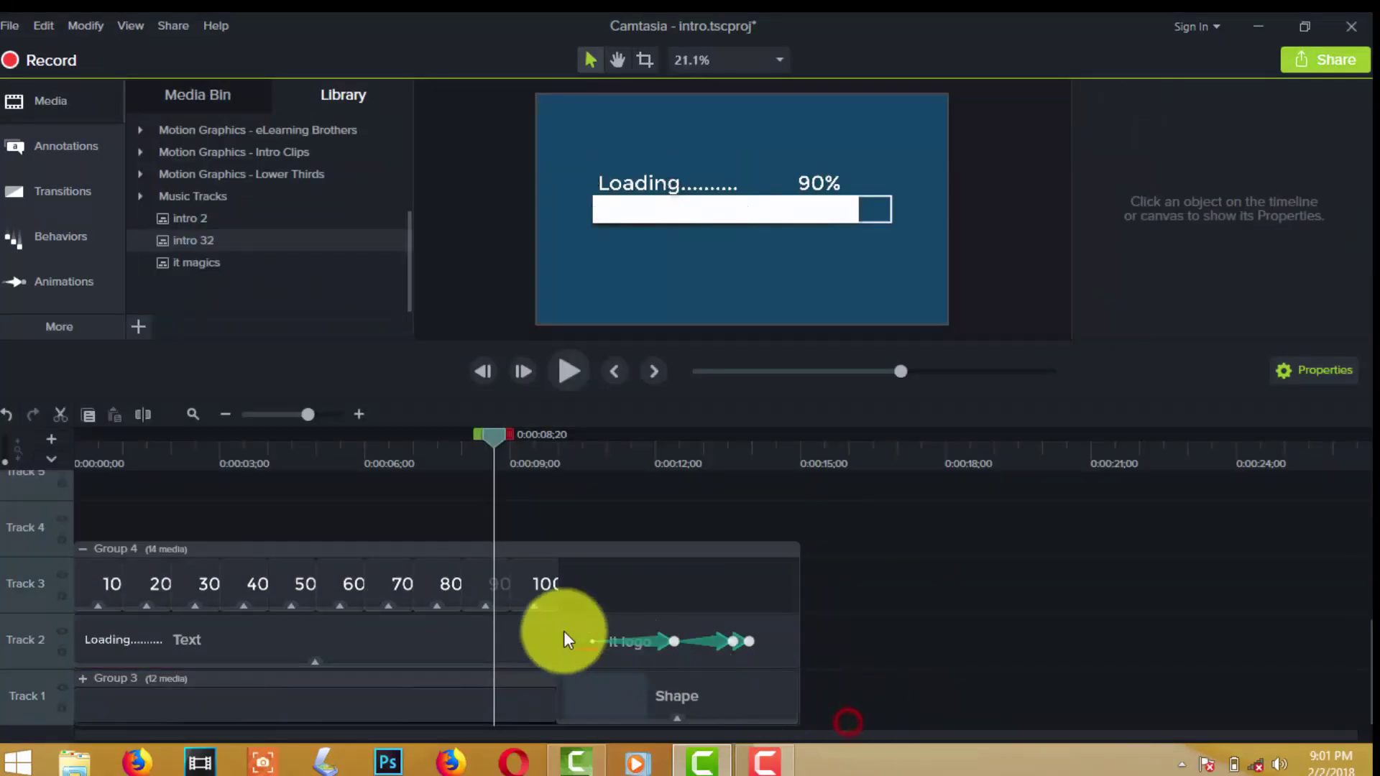
- Group all the intro clips on Tracks 1–3 into Group 1
drag(253, 566, 93, 546)
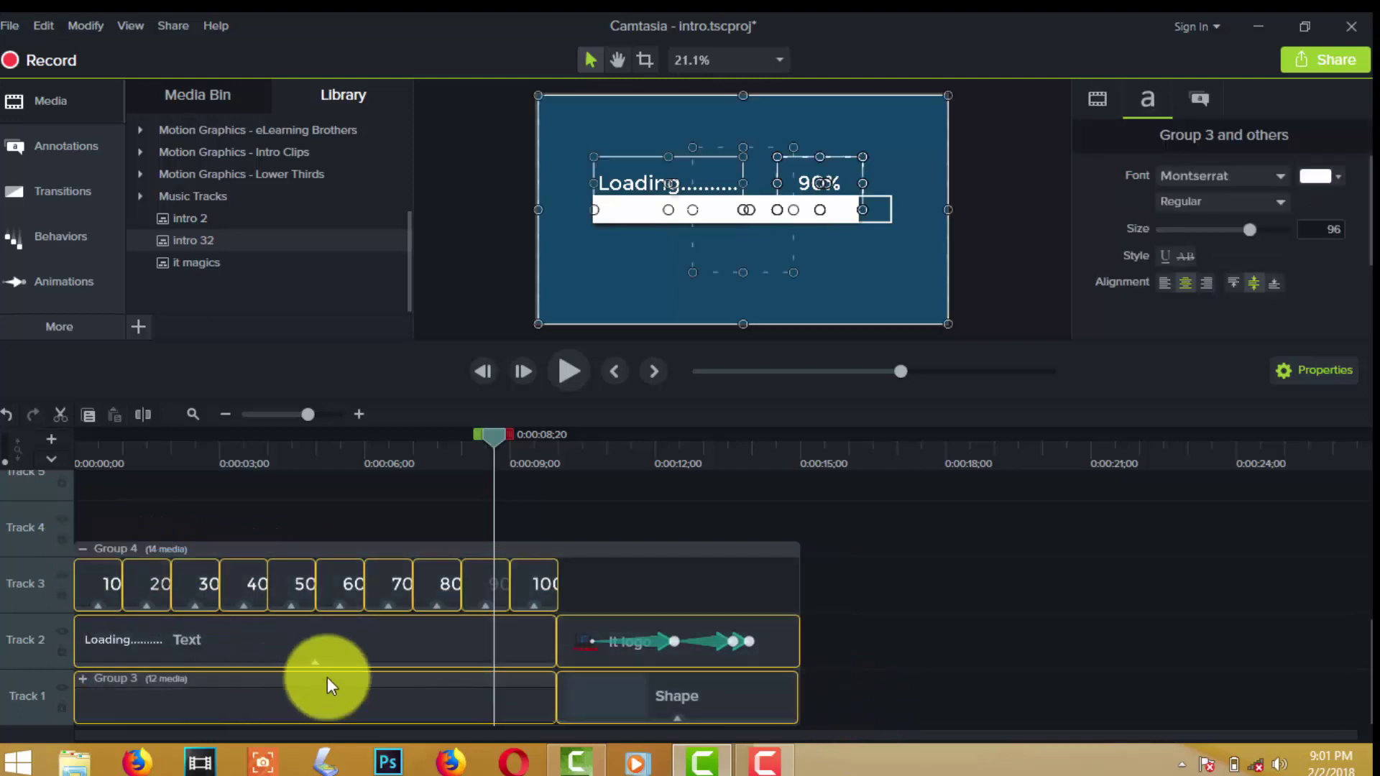
right_click(519, 641)
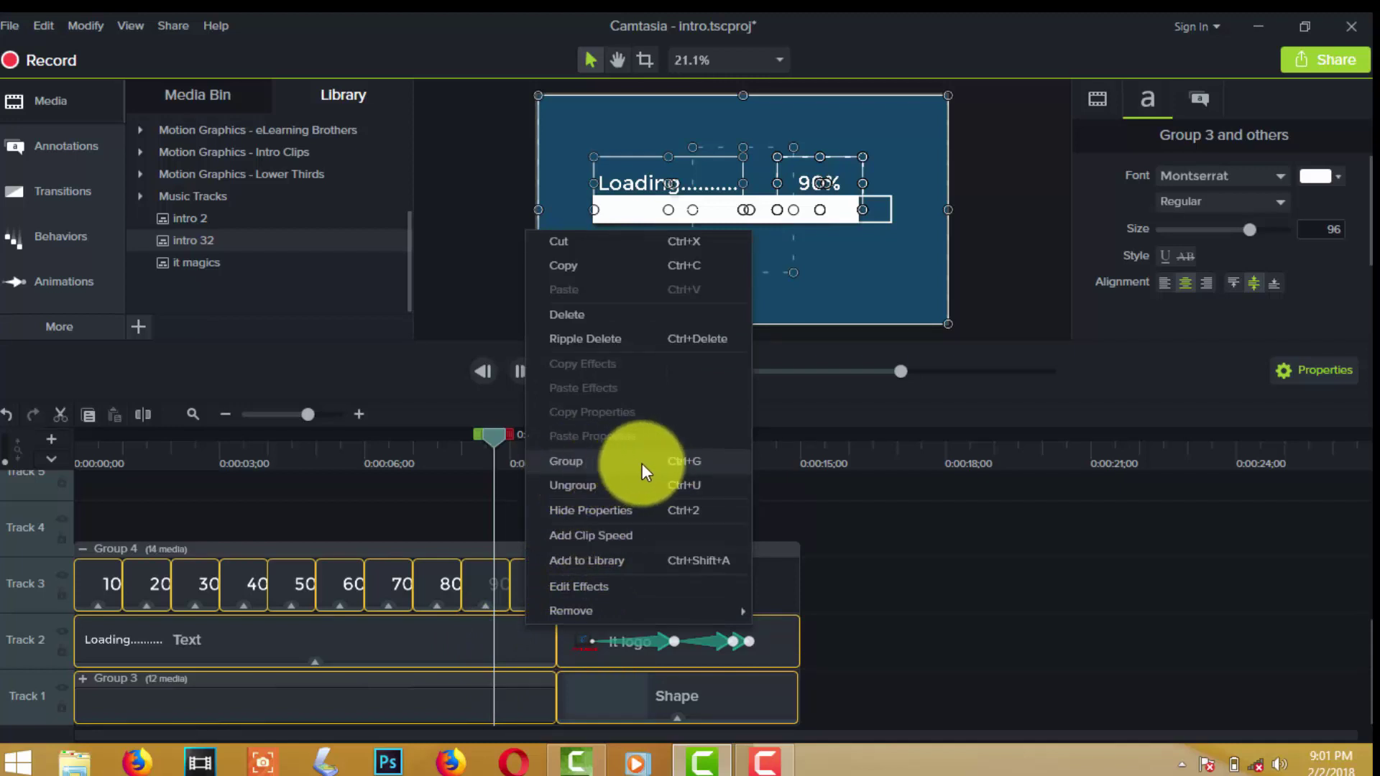
click(572, 463)
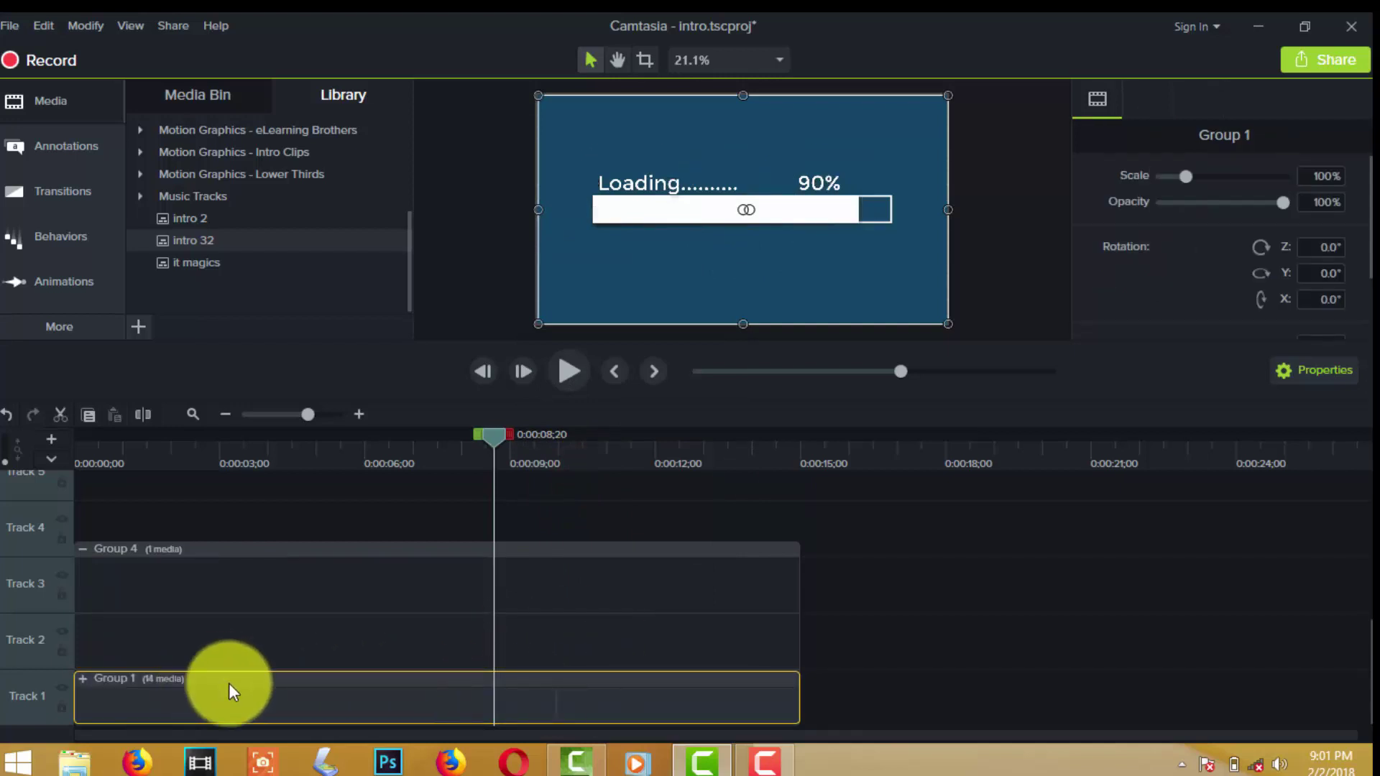
- Expand Group 1 to show its 14 media and reselect the clips inside it
click(80, 679)
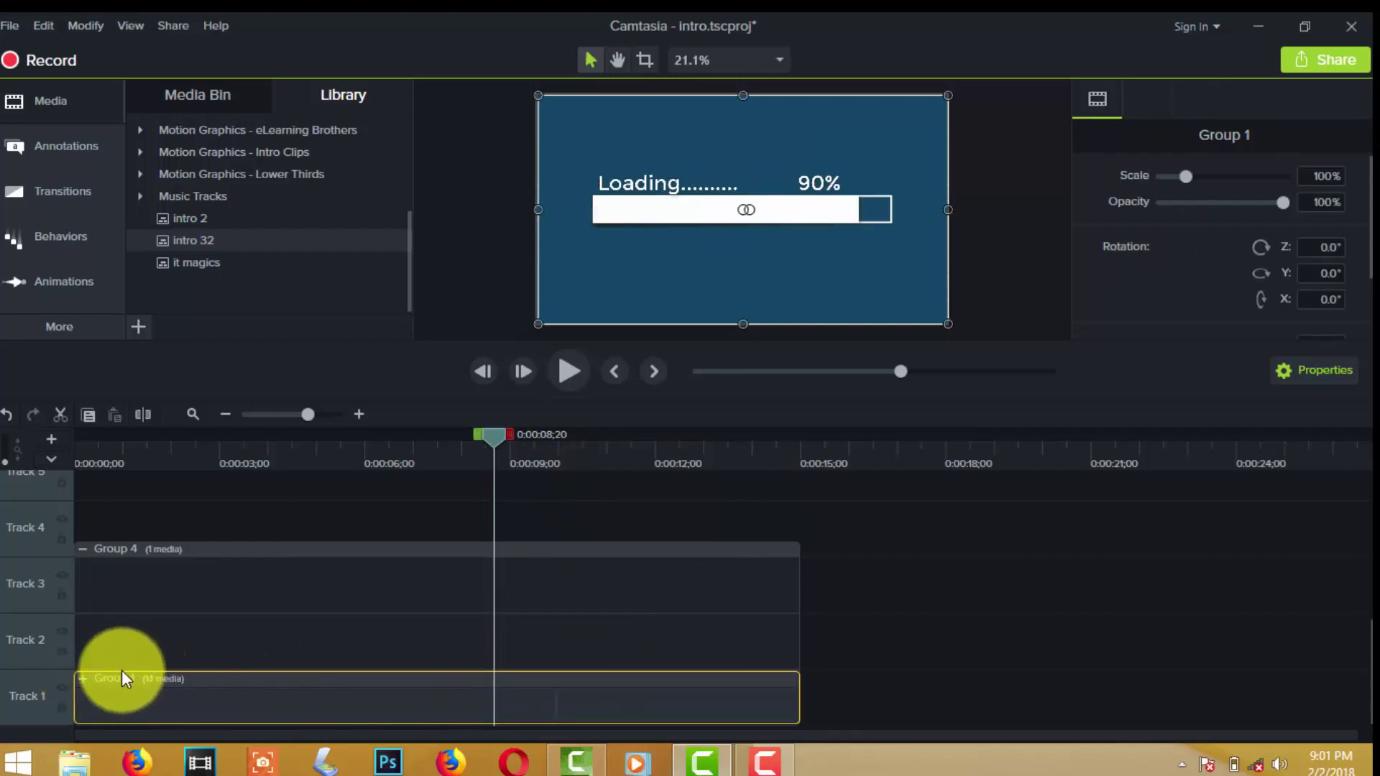
click(519, 637)
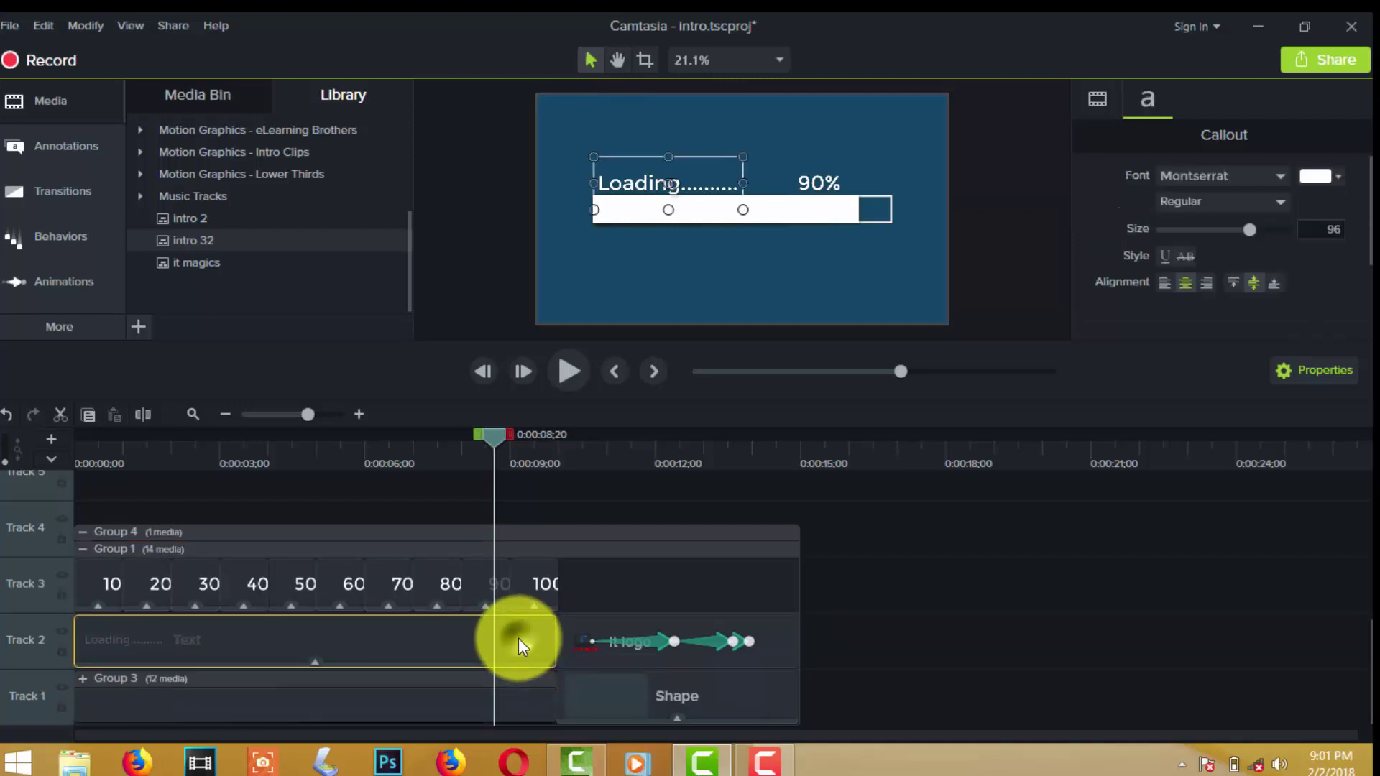
right_click(519, 637)
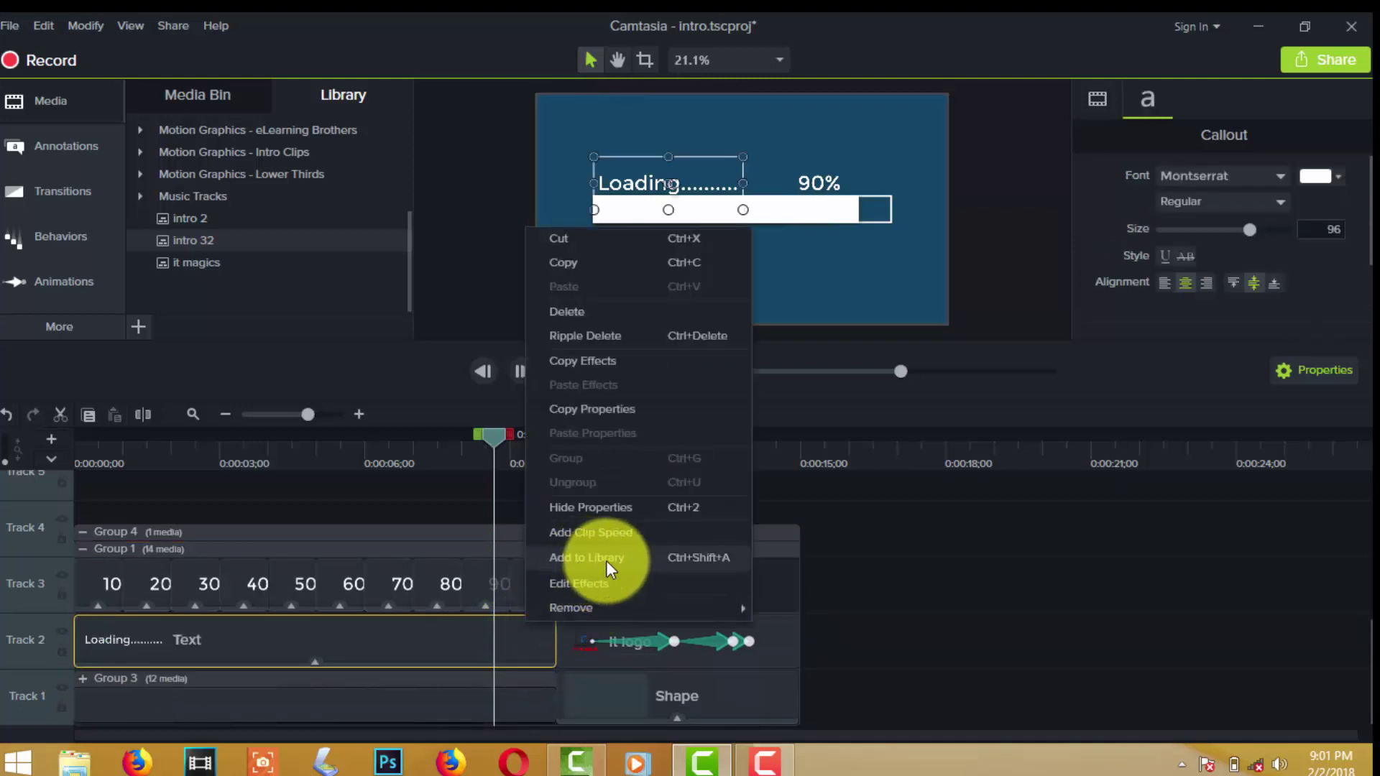
click(895, 674)
drag(873, 714, 37, 510)
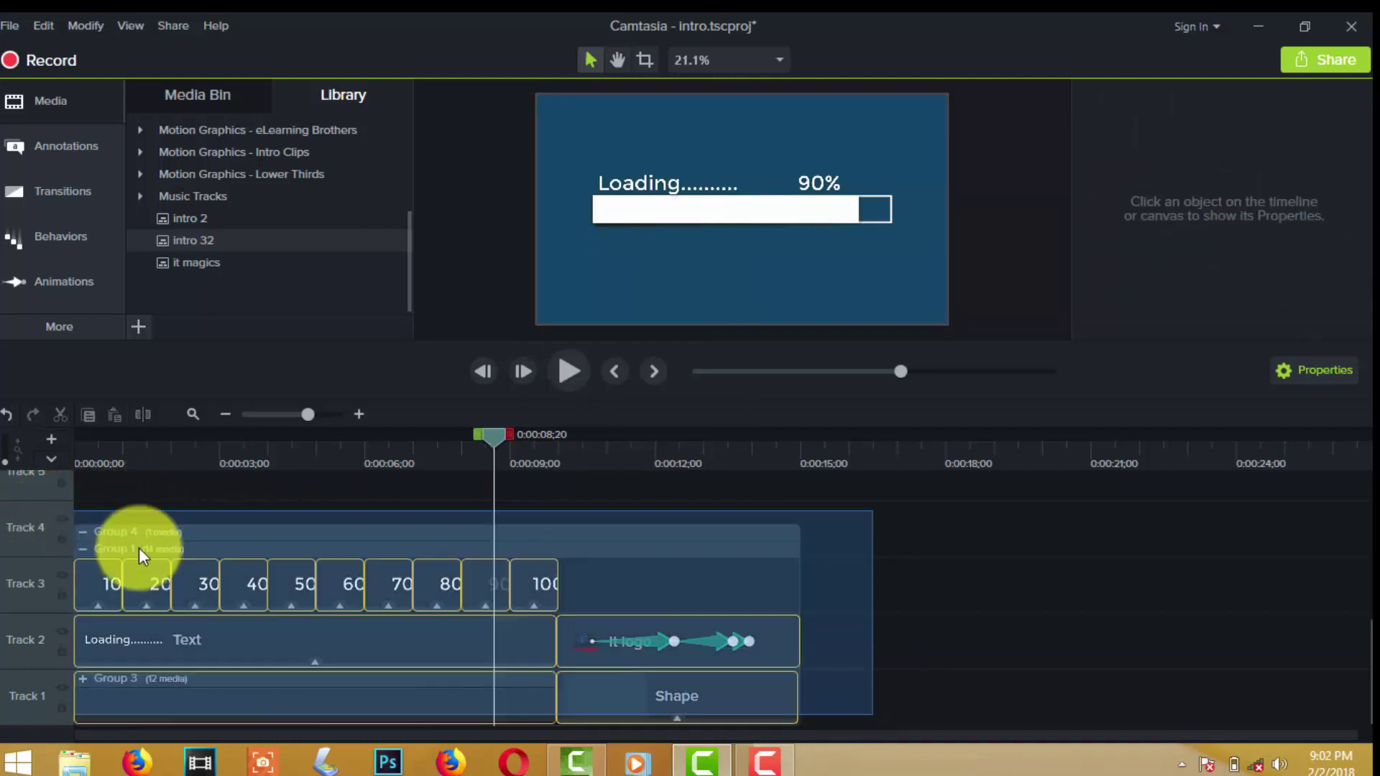
- Add all selected intro clips to the Library as 'intro 1', then deselect the timeline
drag(533, 690, 534, 690)
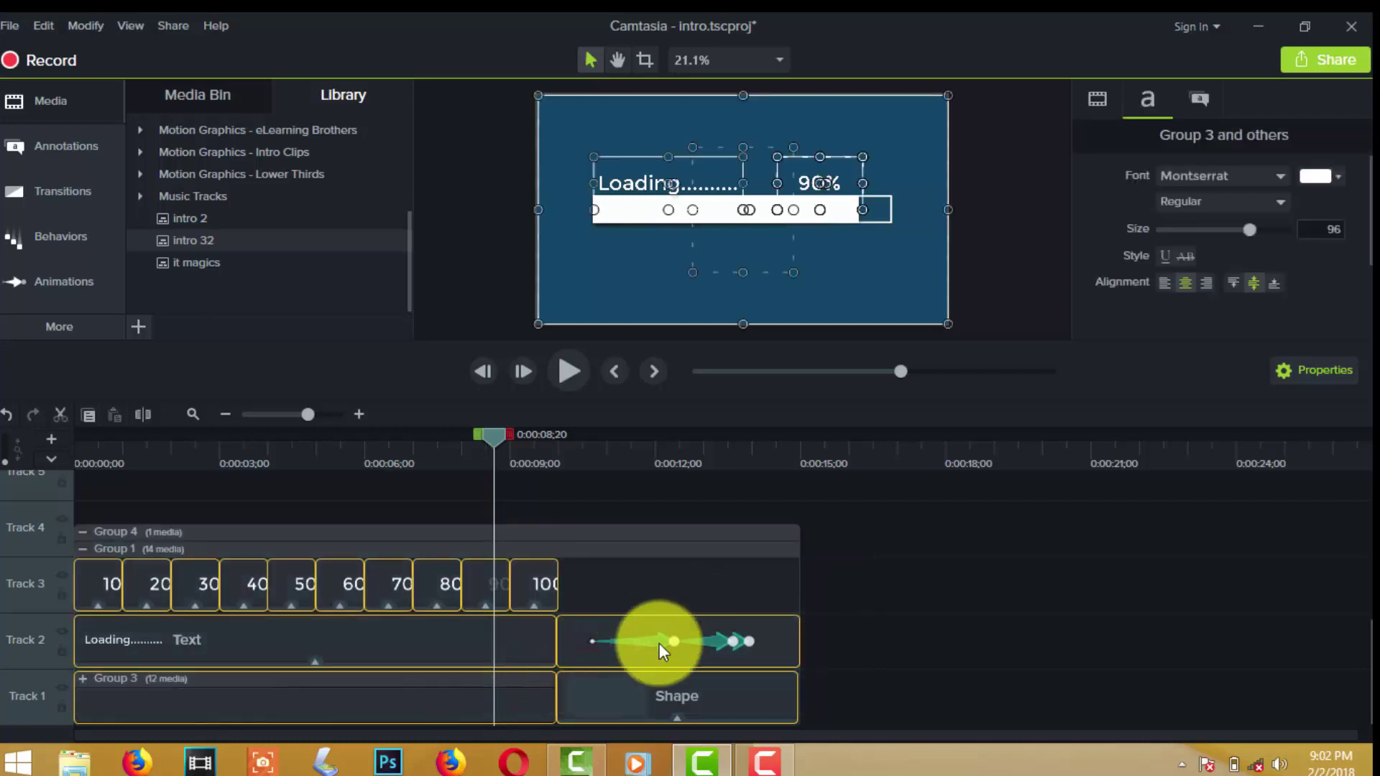
right_click(580, 693)
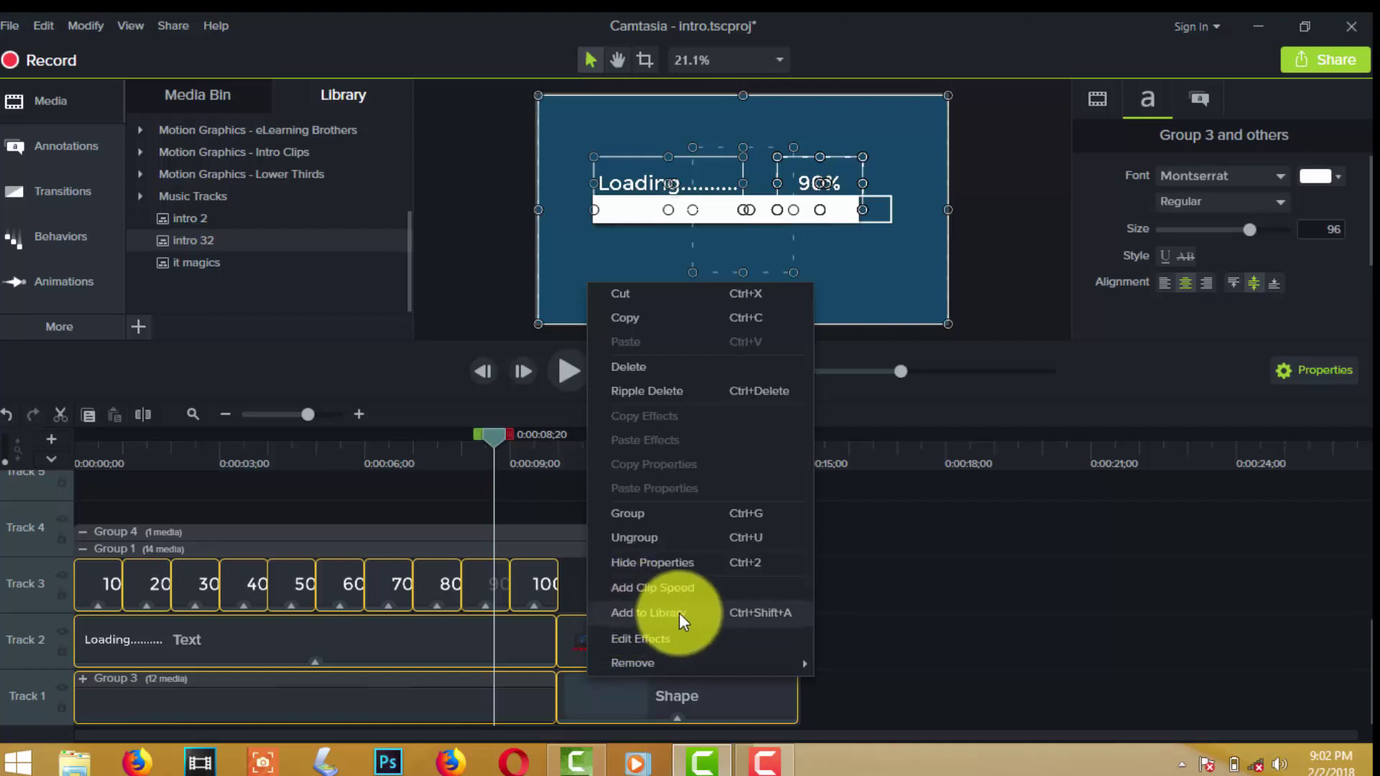
click(644, 615)
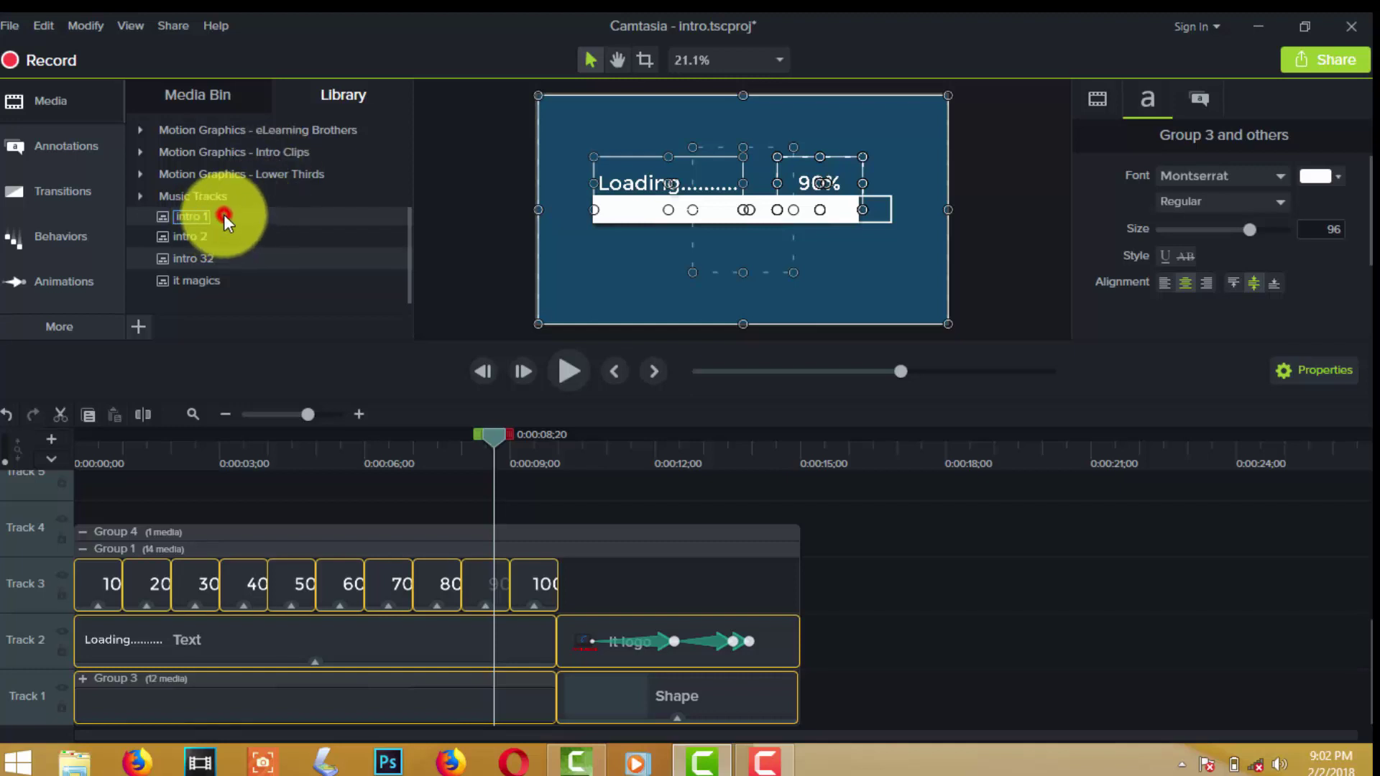
key(Return)
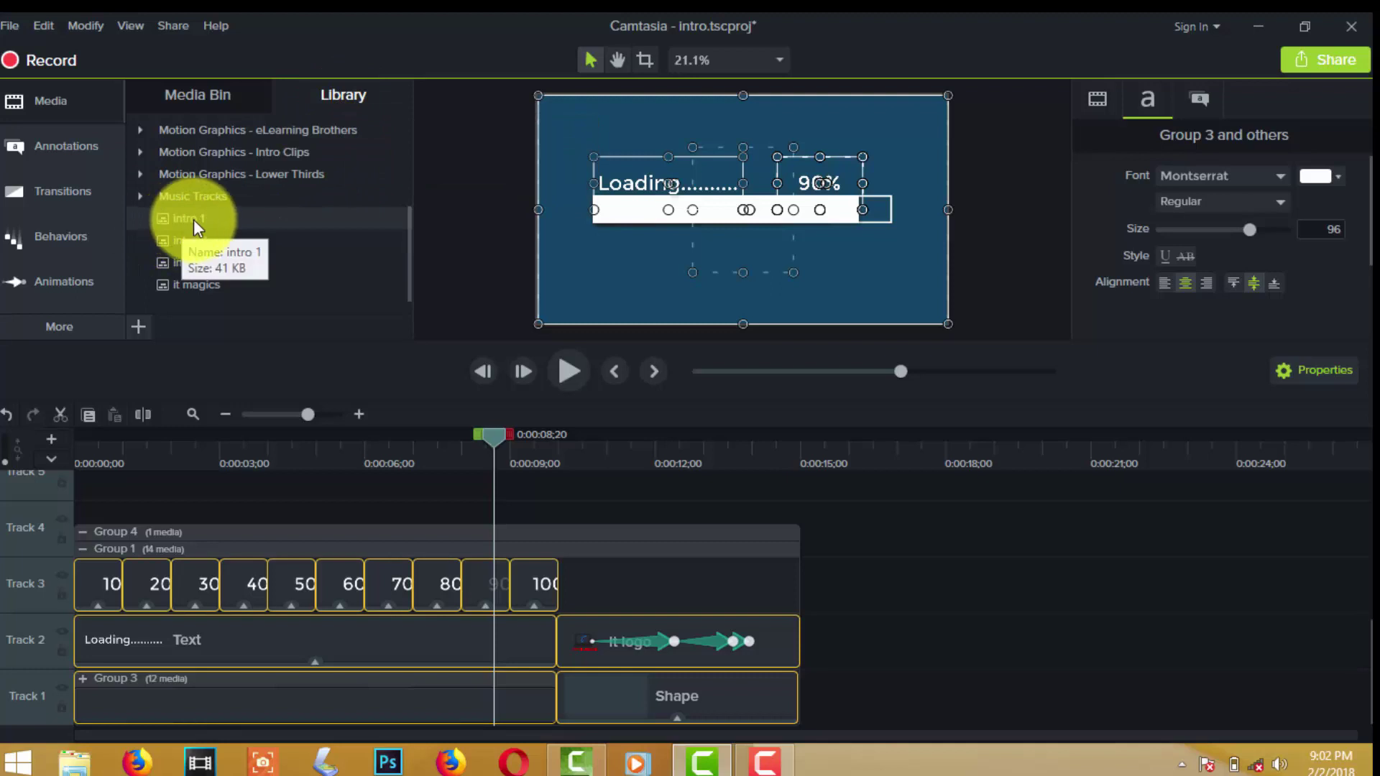
click(867, 575)
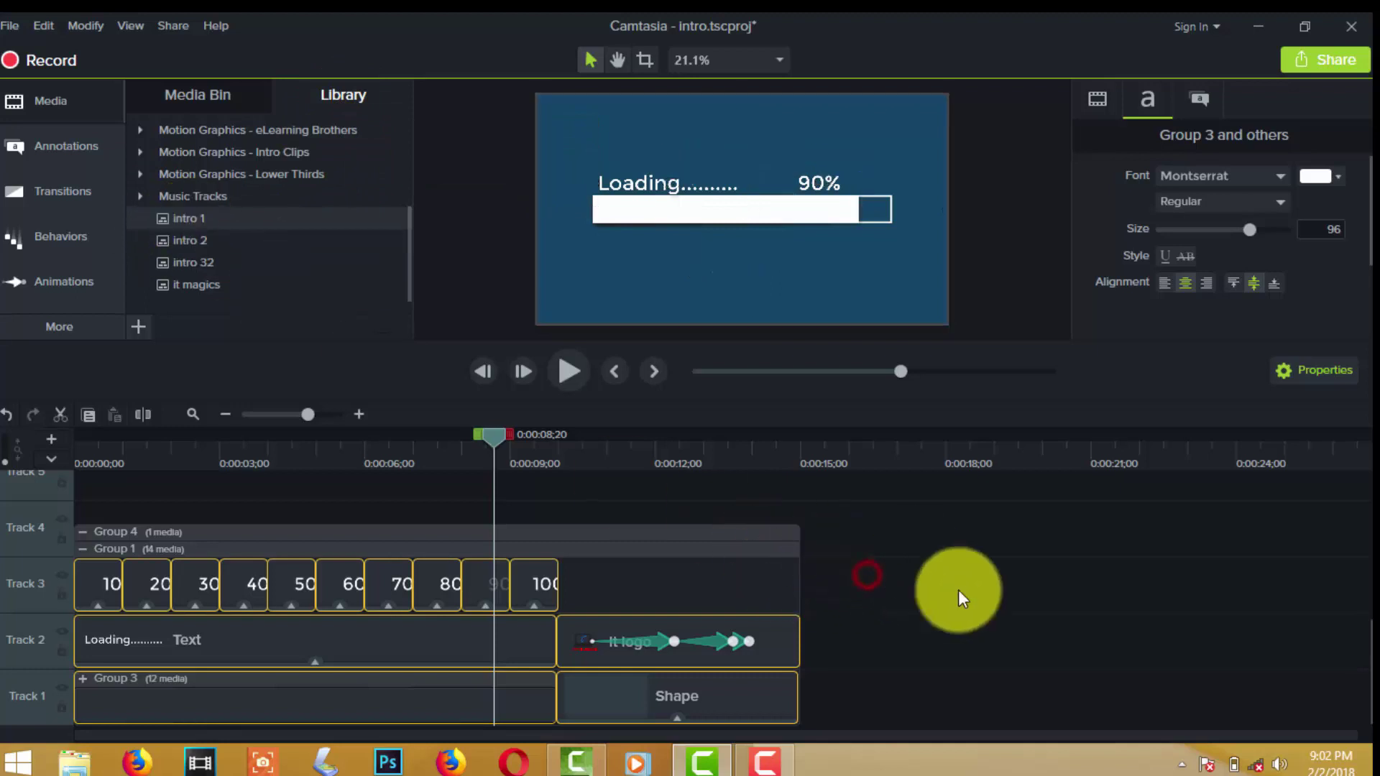